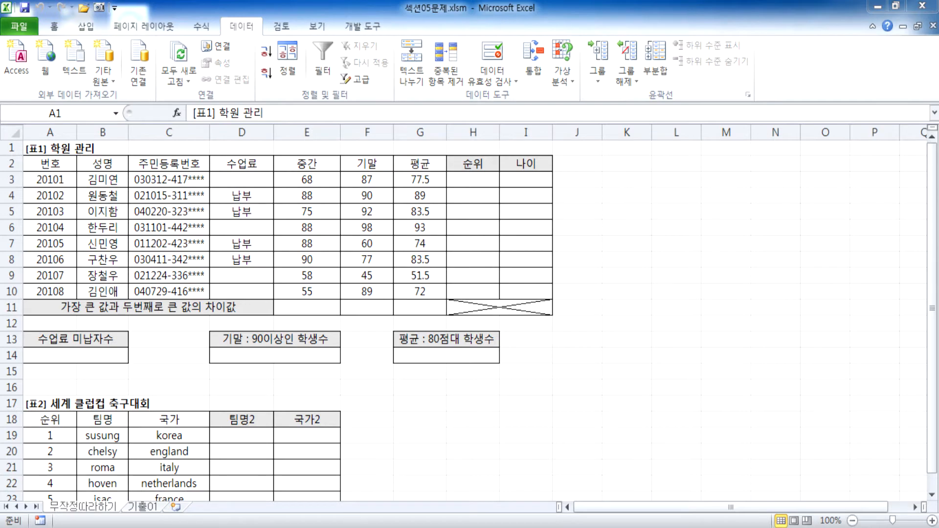
- Open Notepad and write the heading line "함수 = Function = 기능"
key("super")
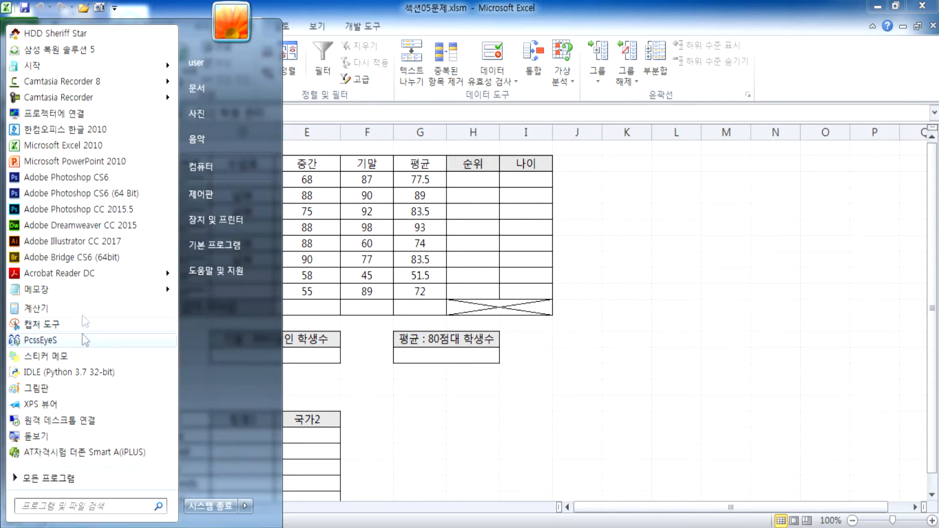
left_click(26, 290)
type("함수")
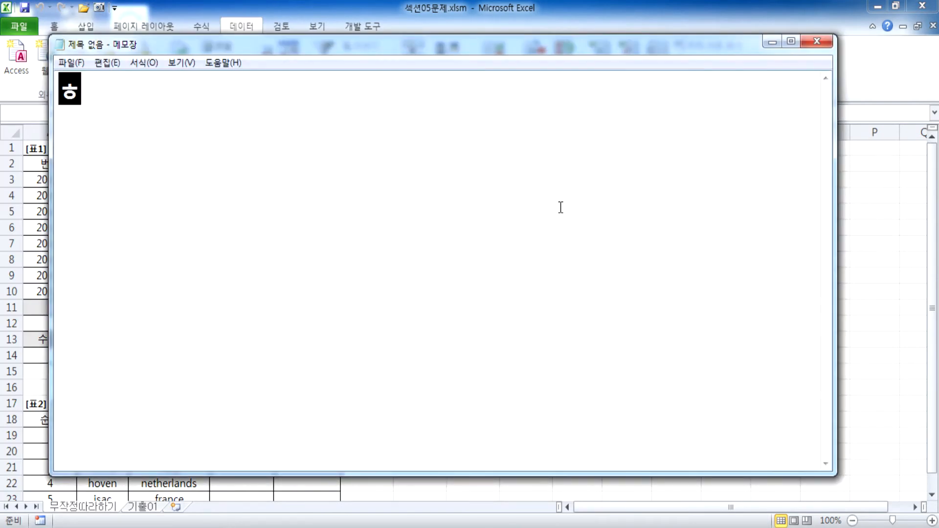
type(" = ")
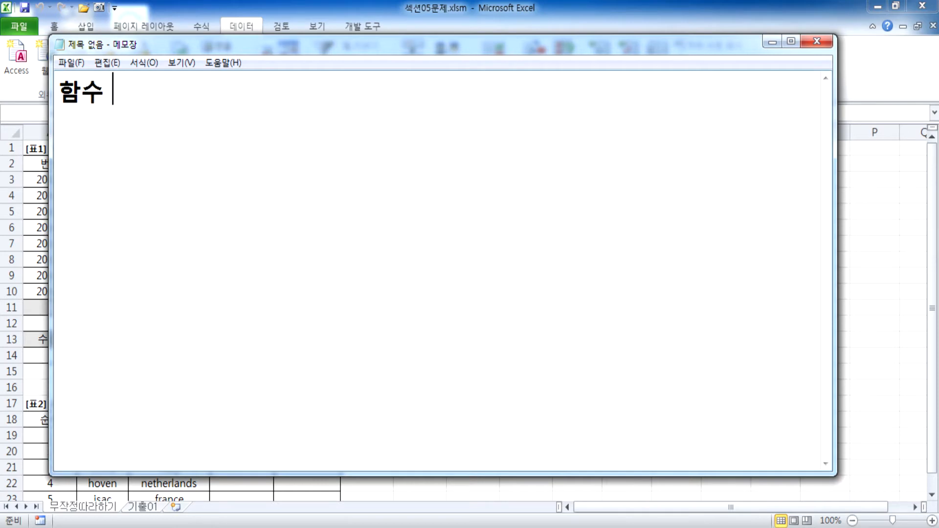
type("f")
key("BackSpace")
type("Function")
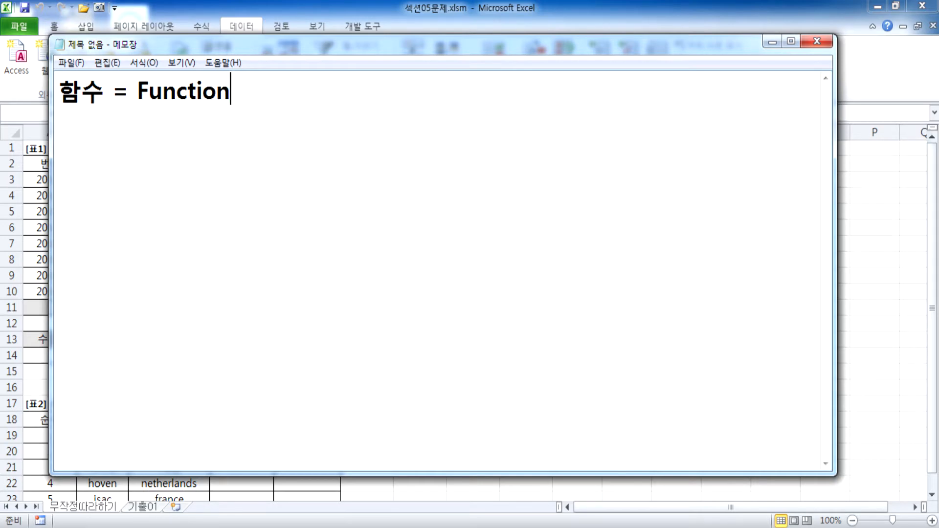
type(" = ")
type("기능")
key("Return")
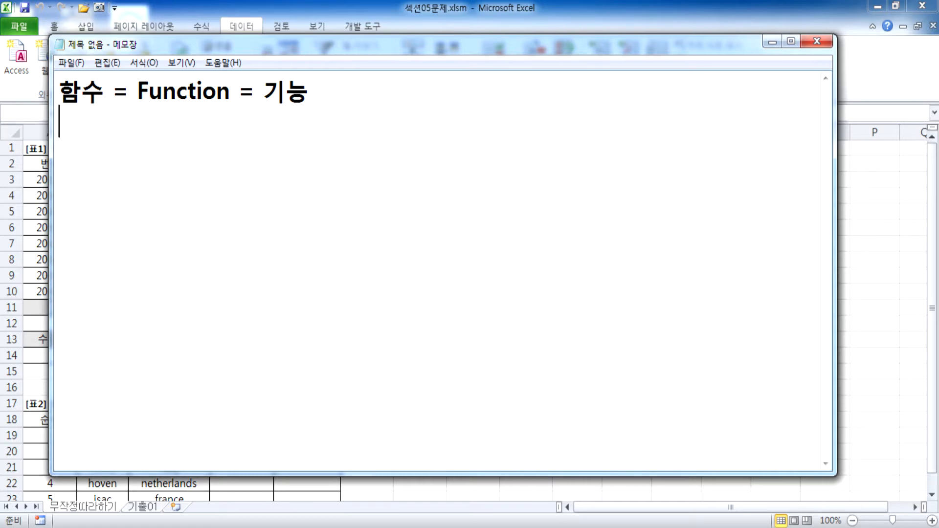
- Leave a blank line below the heading and write the example call "=믹서기(요쿠르트, 꿀, 수삼)"
key("Return")
type("=믹서기(")
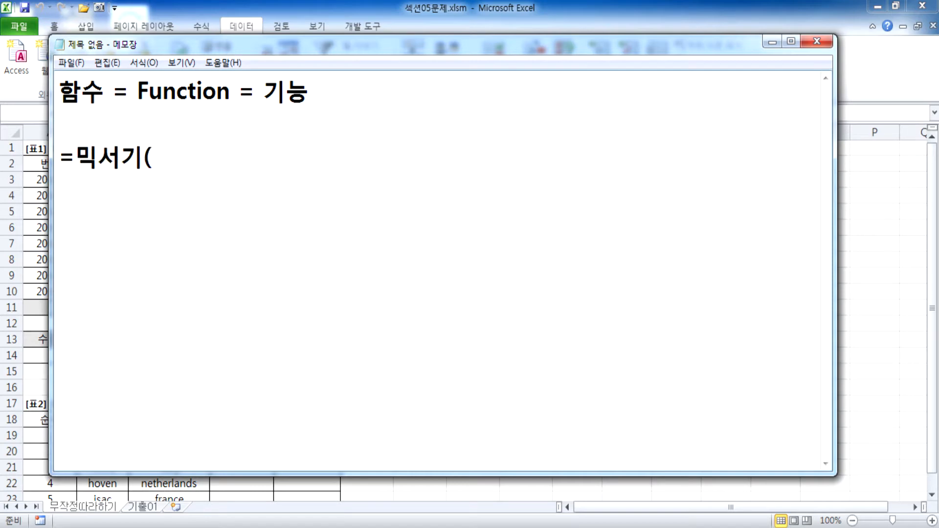
type("요규")
key("BackSpace")
type("큐")
key("BackSpace")
type("ㅠ")
key("BackSpace")
type("ㅜ르트, ")
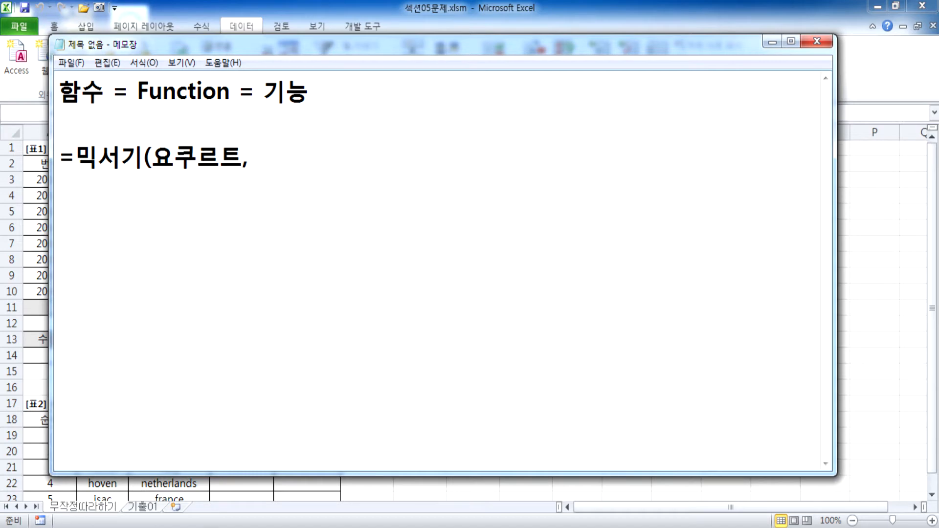
type("꿀, ")
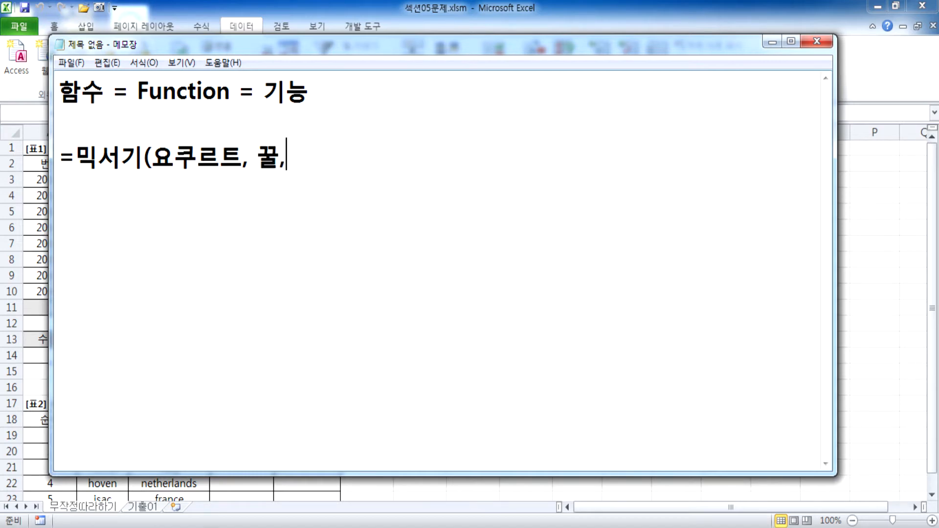
type("수삼")
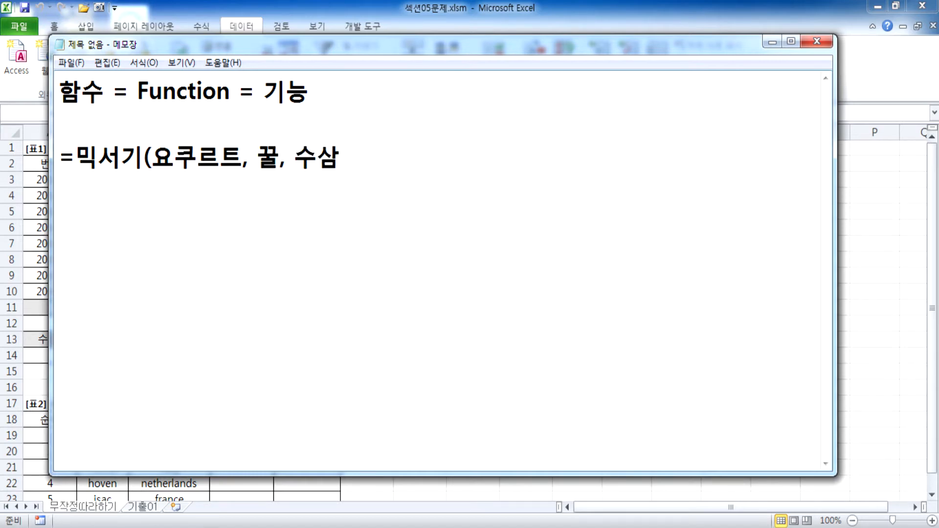
type(")")
- Append " > 인삼쥬스" as the result of the 믹서기 example and end the line
type(" > dls")
key("BackSpace")
key("BackSpace")
key("BackSpace")
key("Hangul")
type("인삼주")
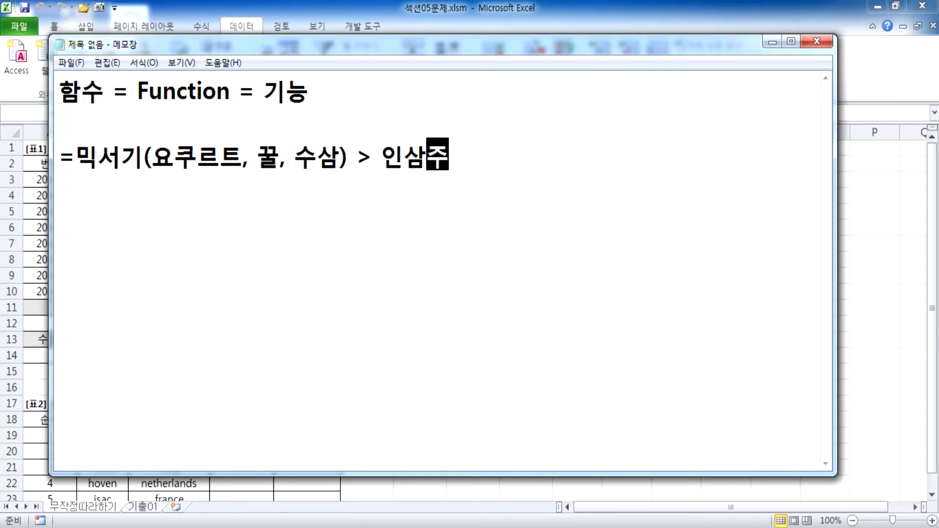
key("BackSpace")
type("쥬스")
key("Return")
- Write the second example line "=쿠쿠(쌀, 물) > 밥" below the 믹서기 example
type("=zn")
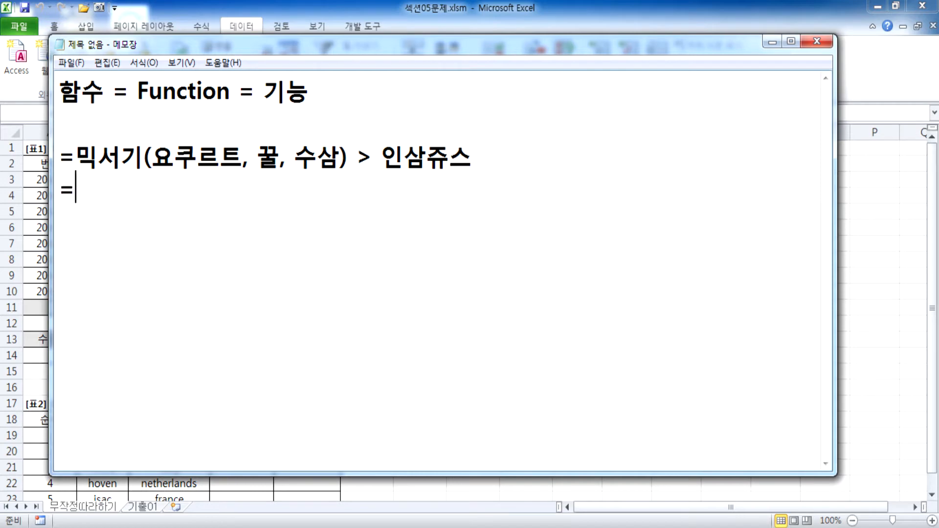
key("BackSpace")
key("BackSpace")
type("쿠쿠")
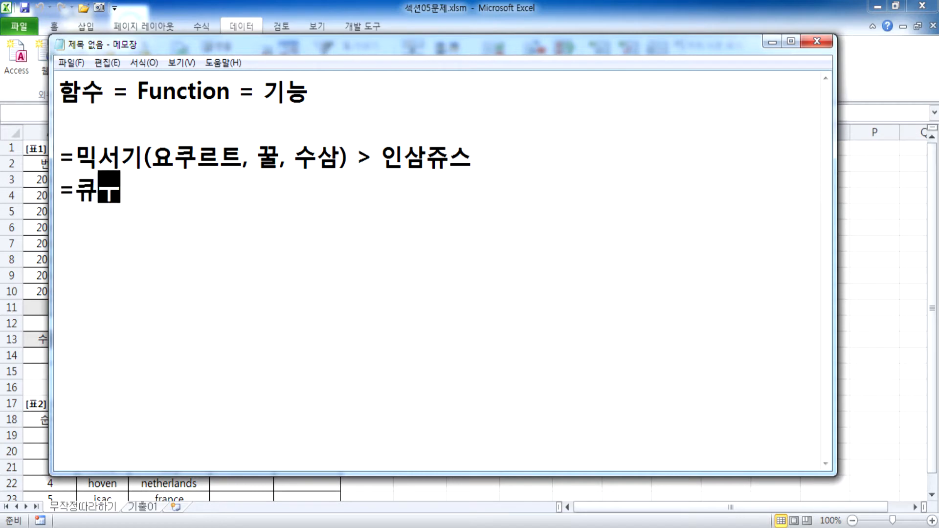
type("*(")
key("BackSpace")
key("BackSpace")
type("(*")
key("BackSpace")
type("싸르,")
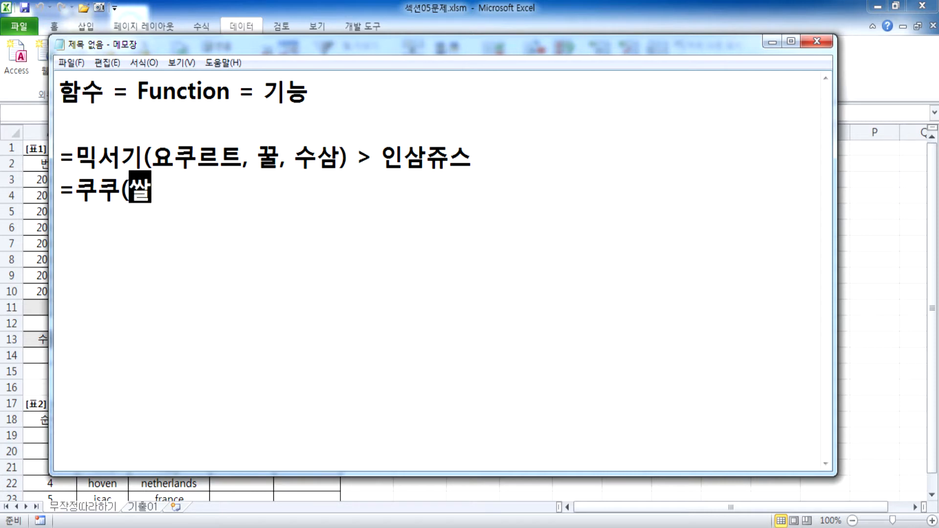
key("BackSpace")
key("BackSpace")
key("BackSpace")
type("ㅆㅏㄹ, 물)")
type(" > 밥")
key("Return")
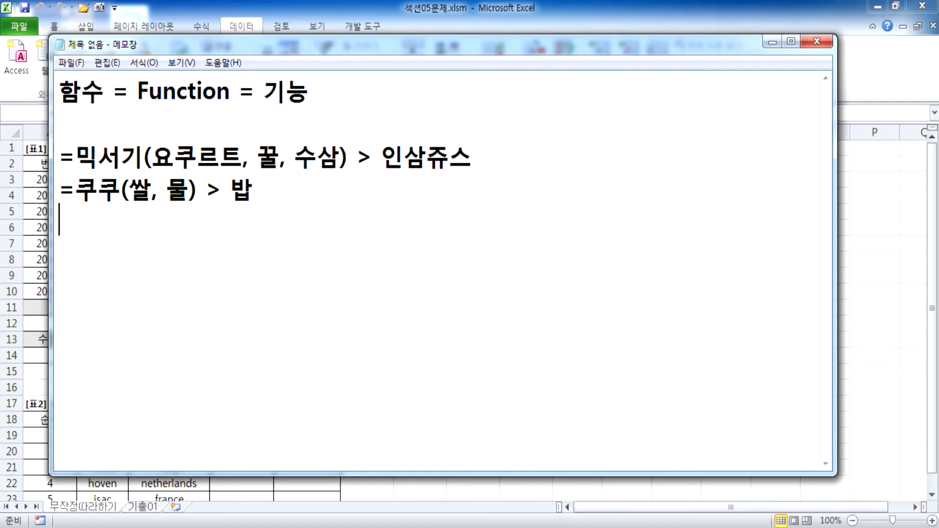
- Write the third example line "=SUM(값 범위) > 합계" below the 쿠쿠 example
type("=SUM")
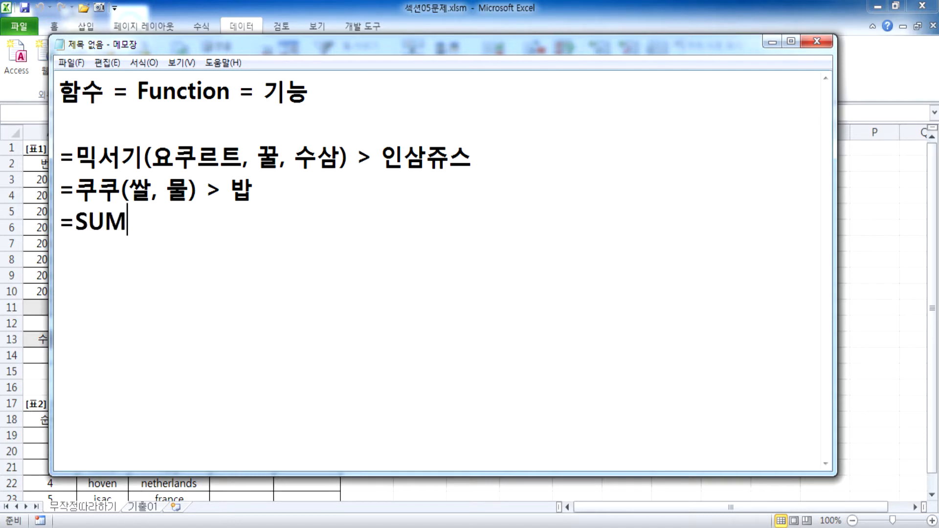
type("(값")
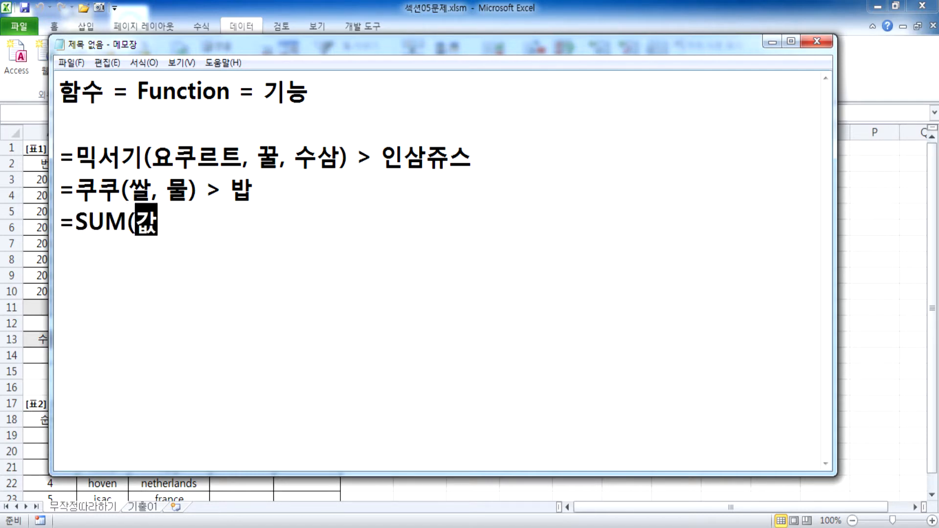
type(" 범위")
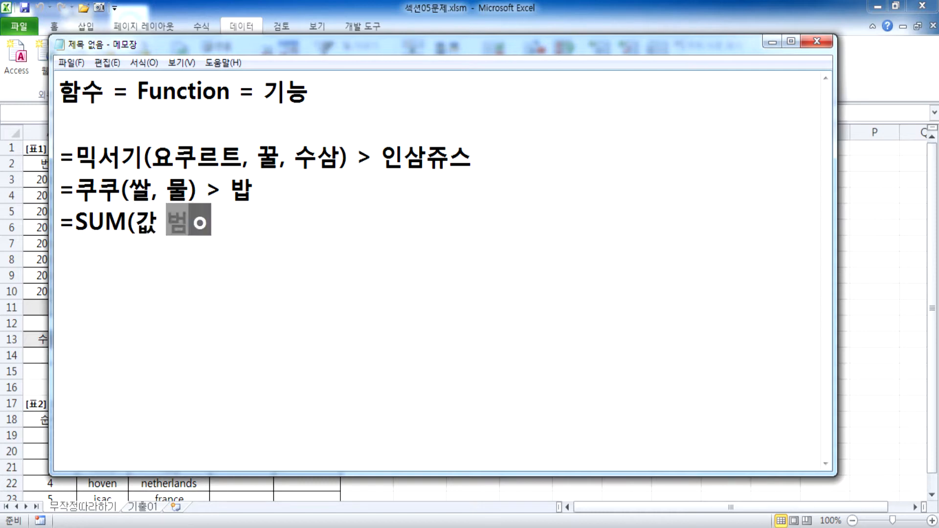
type(") > 합계")
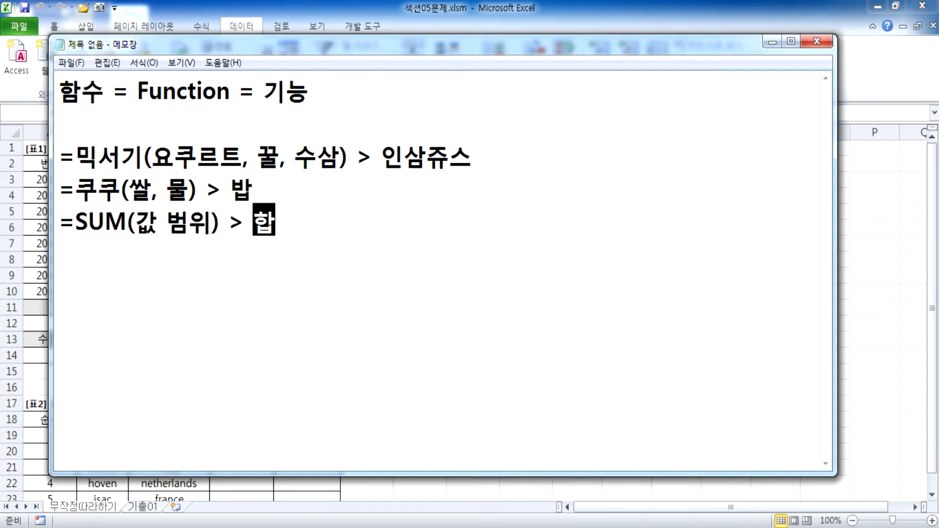
key("Return")
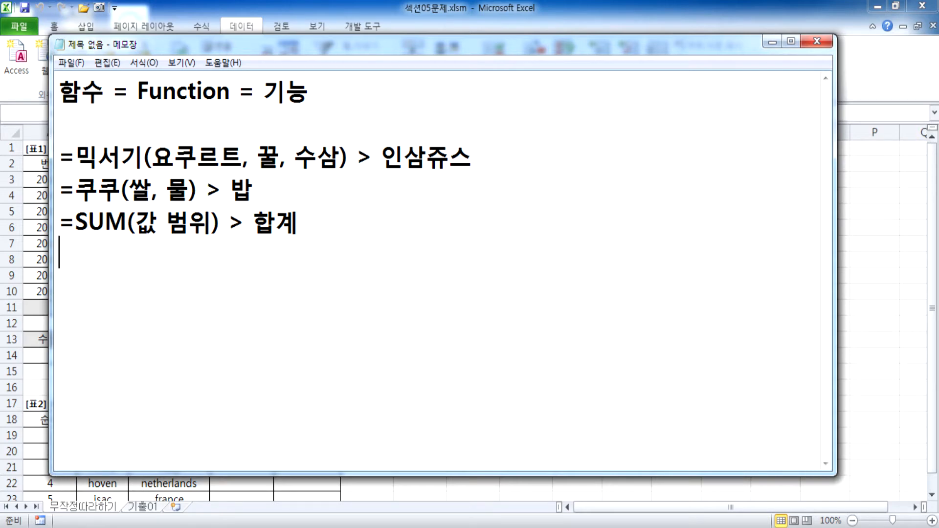
- Switch to the Excel workbook and enlarge the worksheet to 130%
left_click(30, 179)
scroll(105, 209, "up", 2, "ctrl")
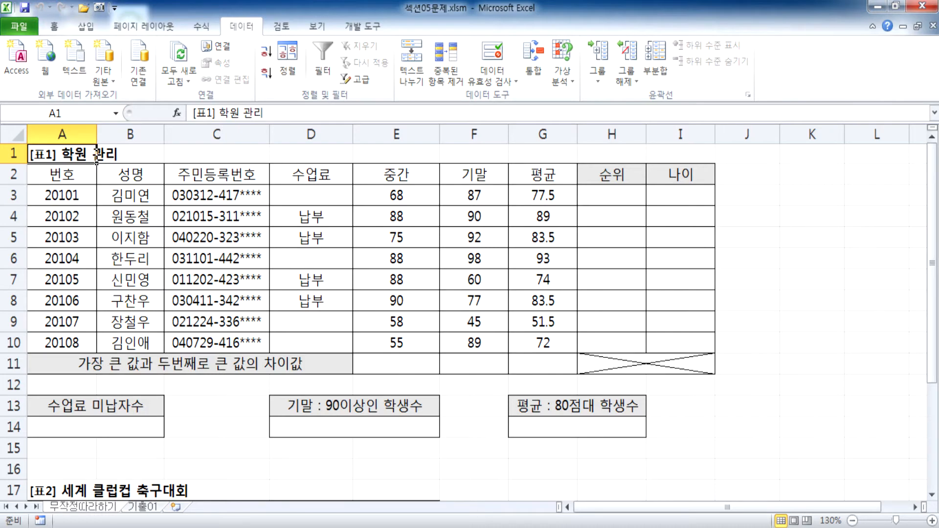
- Return to Notepad and, after a blank line, write "문제1. 기말성적에서 가장 큰 점수와 두 번째로 큰 점수의 차이를 계산"
key("alt+Tab")
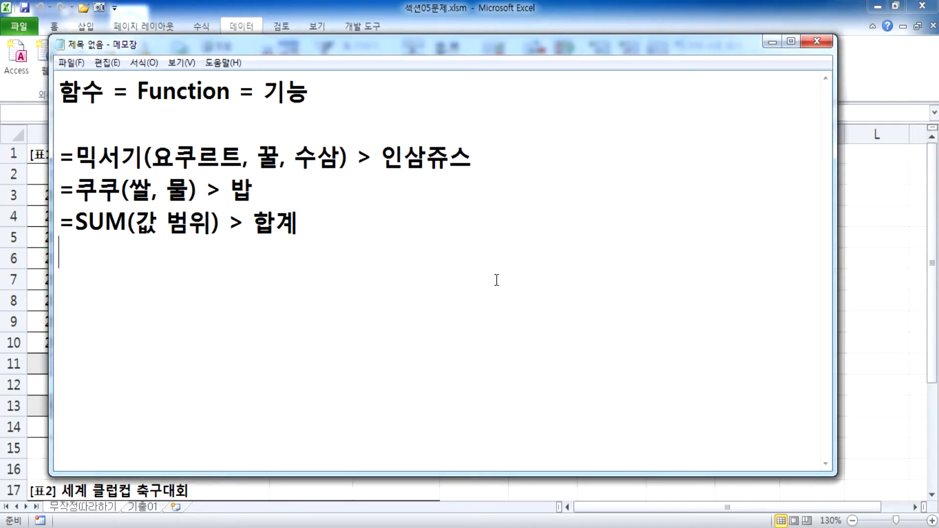
type("문제1)")
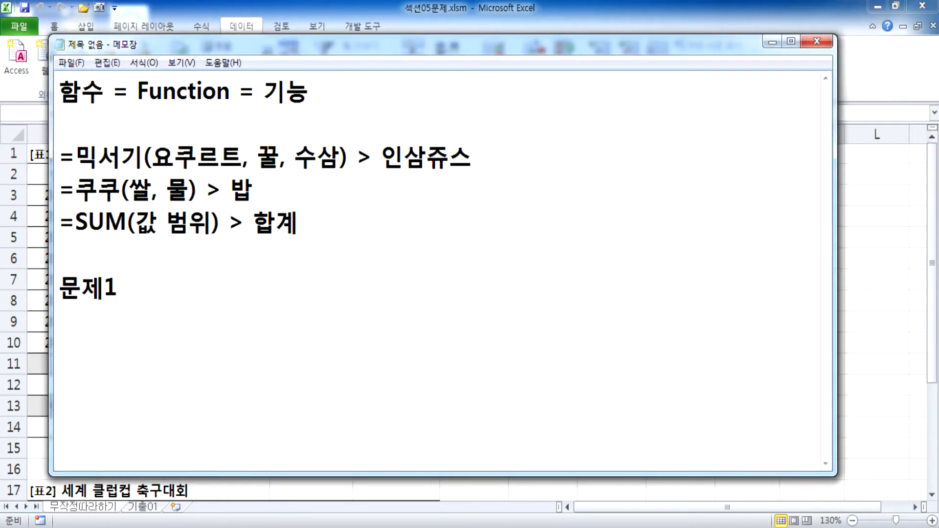
key("BackSpace")
type(". RL")
key("BackSpace")
key("BackSpace")
key("Hangul")
type("기말성ㅈ")
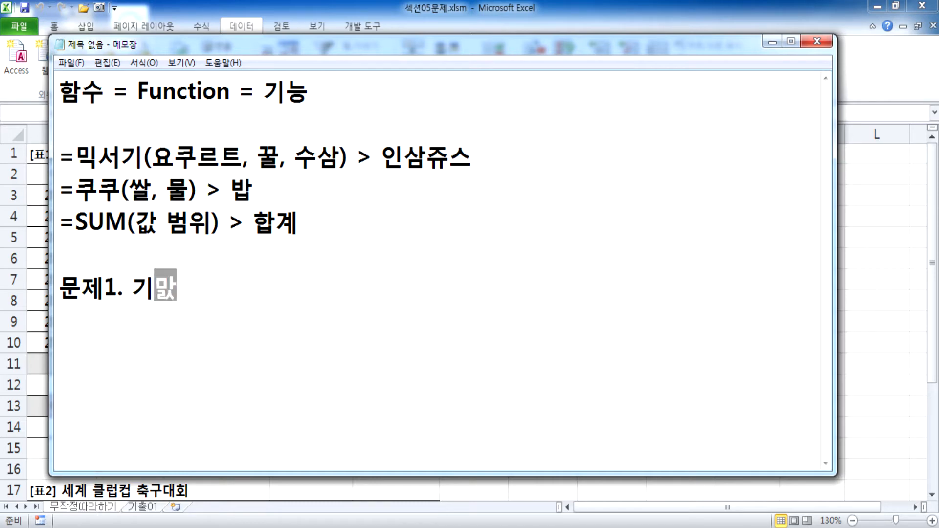
type("적에서 ")
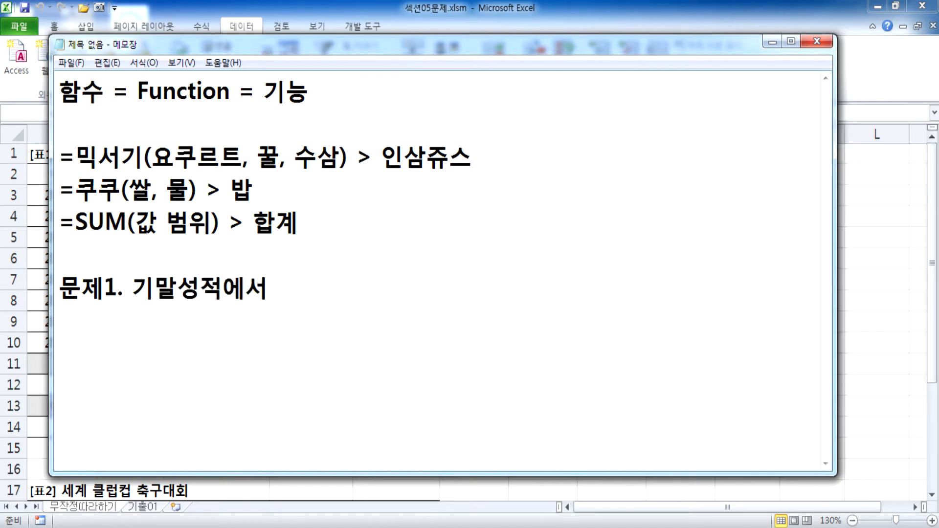
type("가")
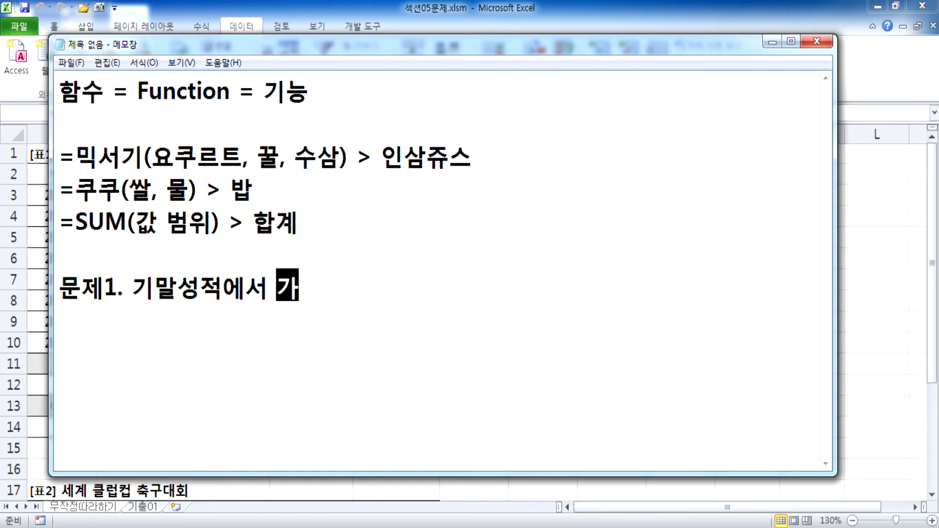
type("장 큰 점ㅅ수와 ")
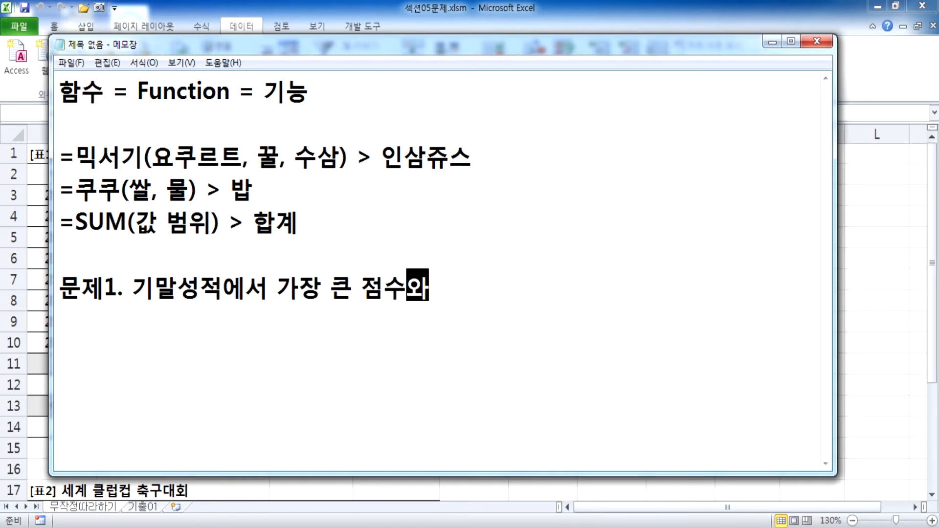
type("두 번")
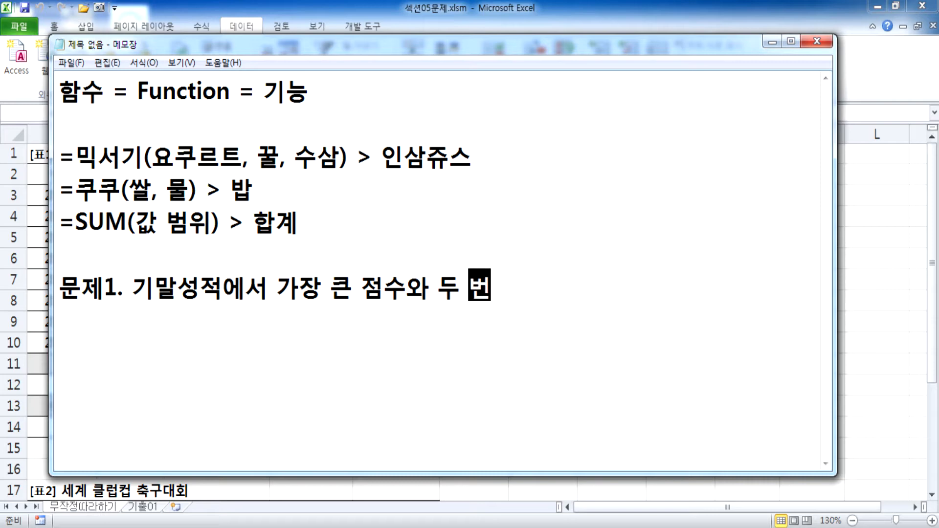
type("째로 ㅋ큰 점수")
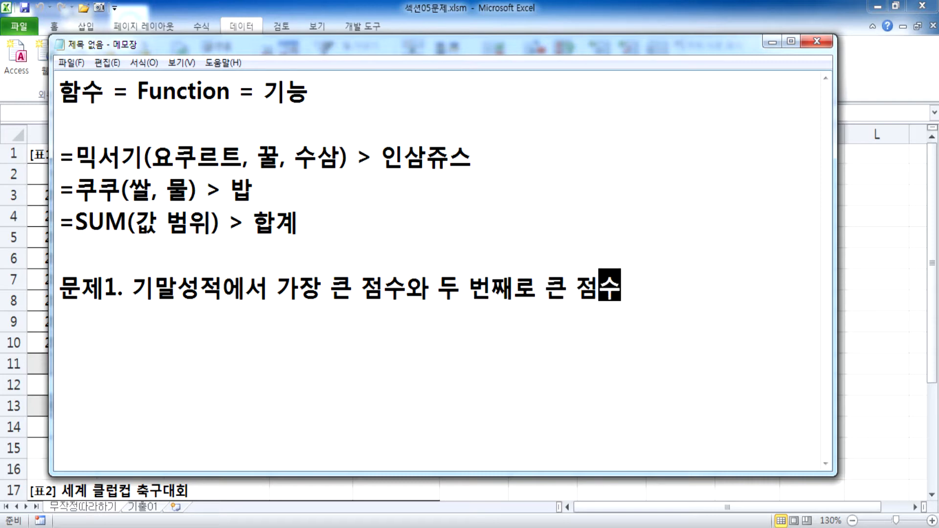
type("의 차이를 계산")
key("Return")
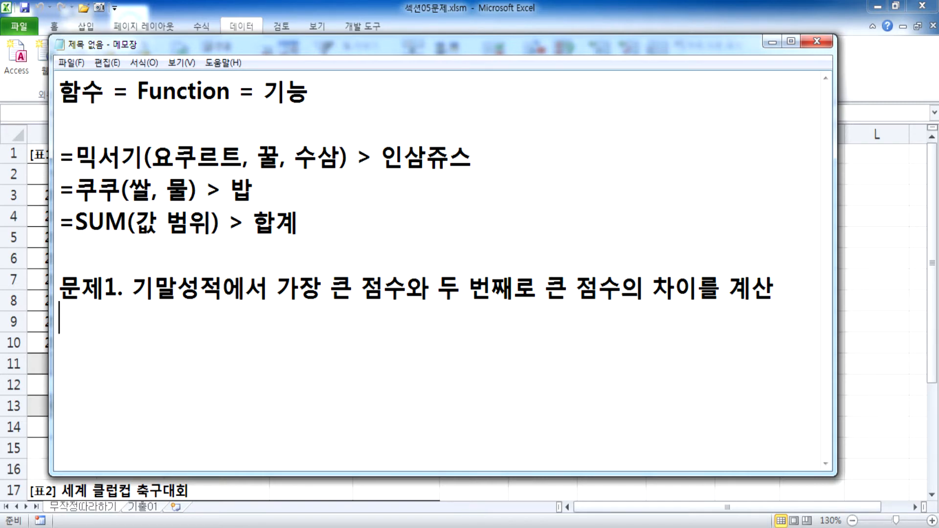
- Switch to Excel and go through the midterm scores in E3:E10 to compare the largest and second-largest values
key("alt+Tab")
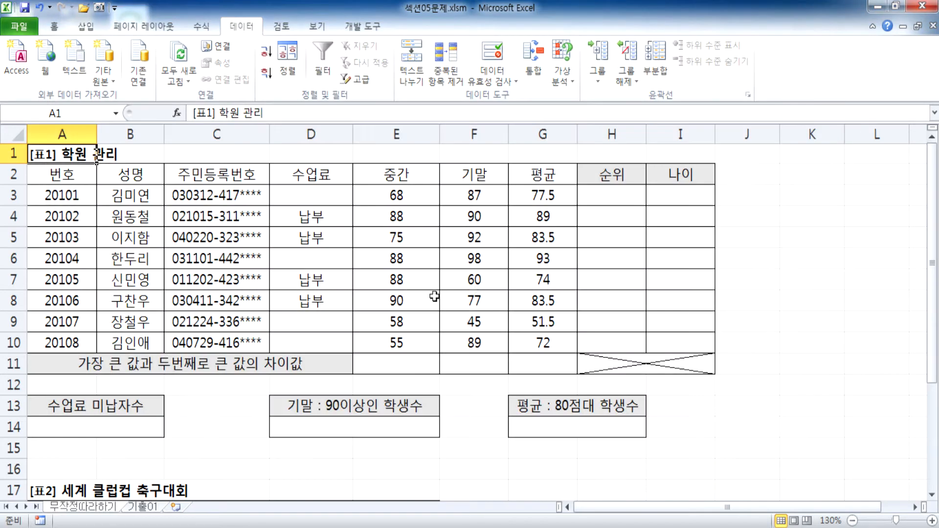
left_click(415, 192)
left_click_drag(415, 193, 416, 340)
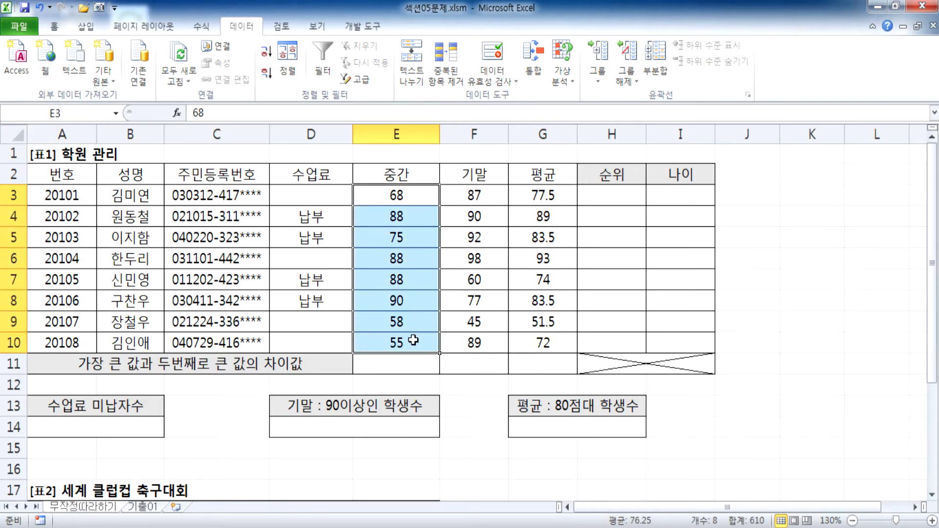
key("Return")
key("Return")
key("Return")
key("Return")
key("Return")
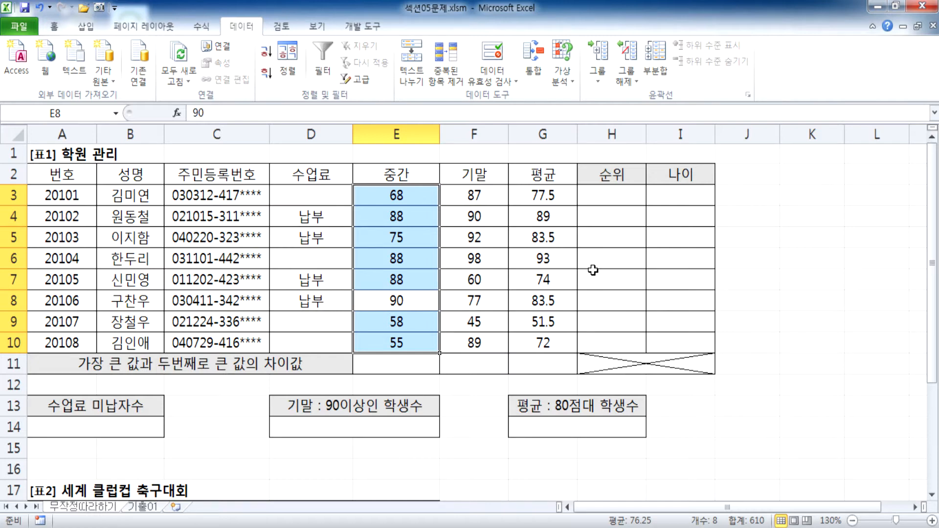
key("shift+Return")
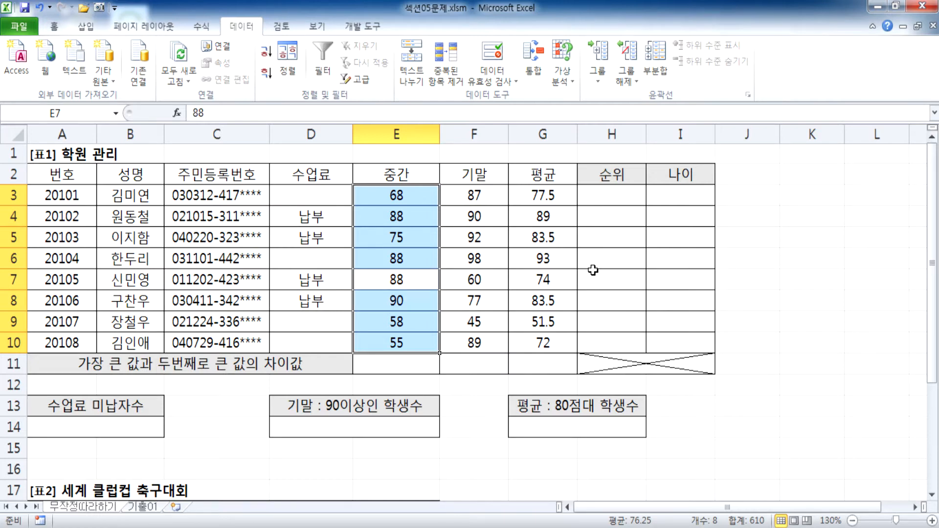
left_click(425, 363)
type("1")
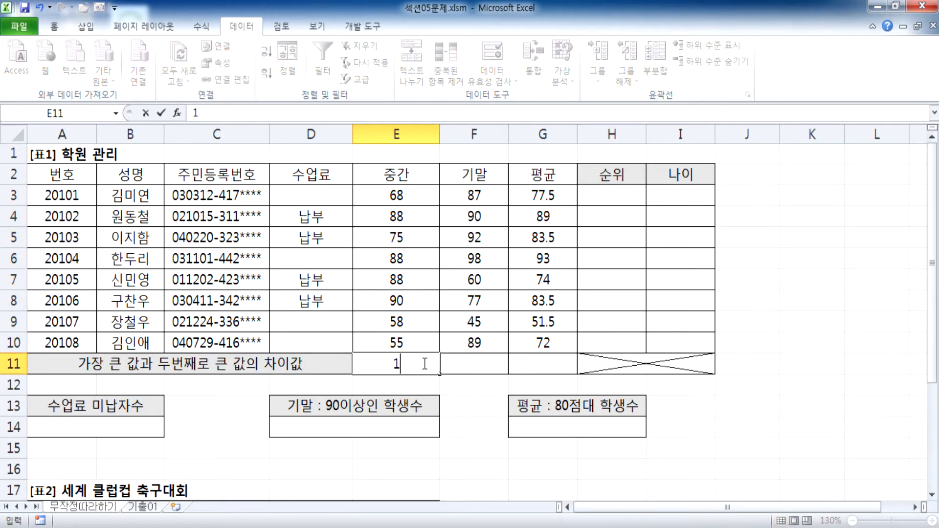
key("BackSpace")
type("2")
key("Escape")
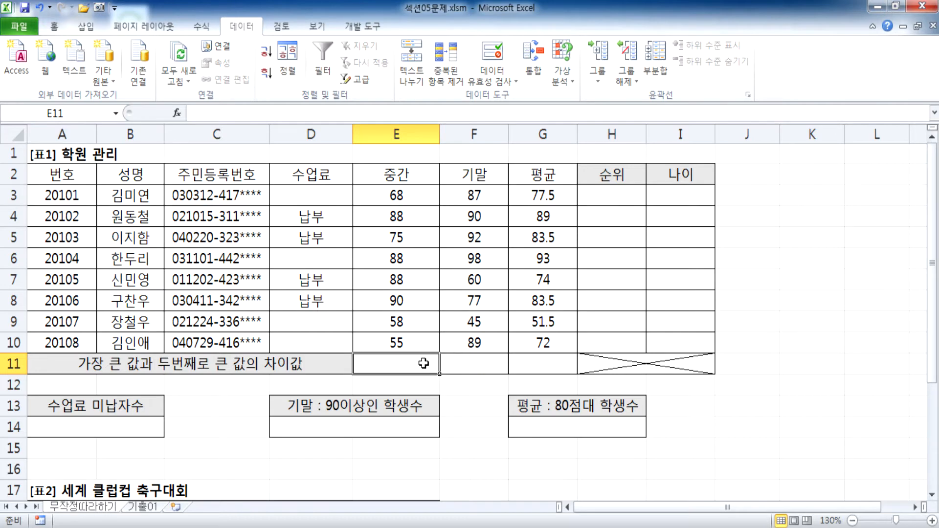
- Switch to Notepad and write "MAX, LARGE 함수를 사용" on the line below the 문제1 sentence
key("alt+Tab")
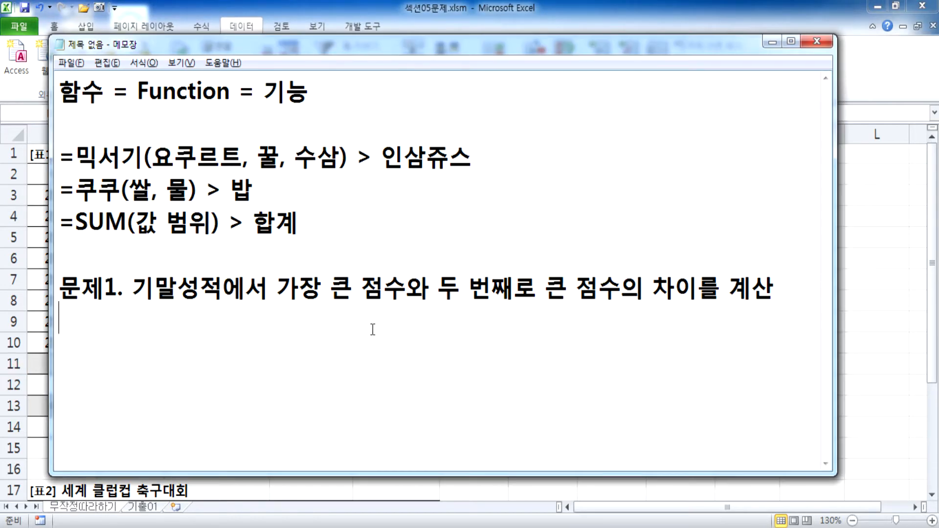
type("MAX, LA")
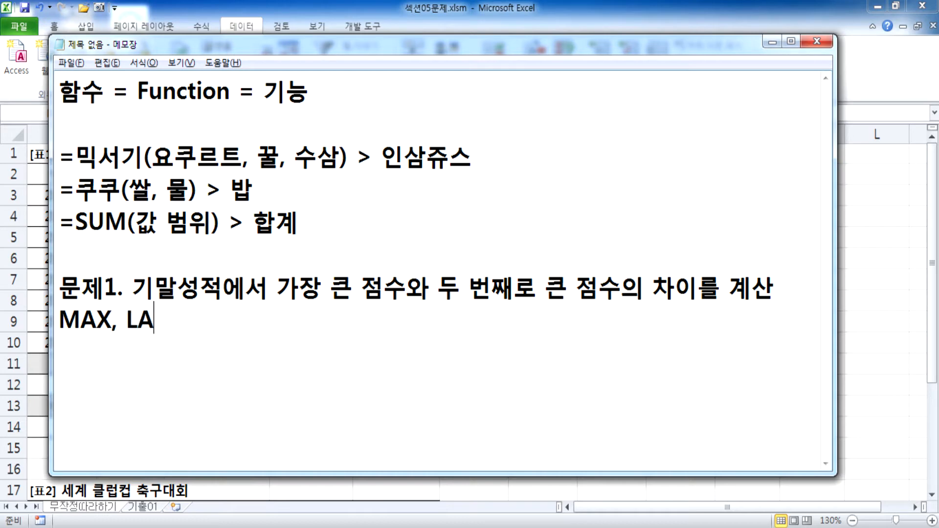
type("RGE 함수르")
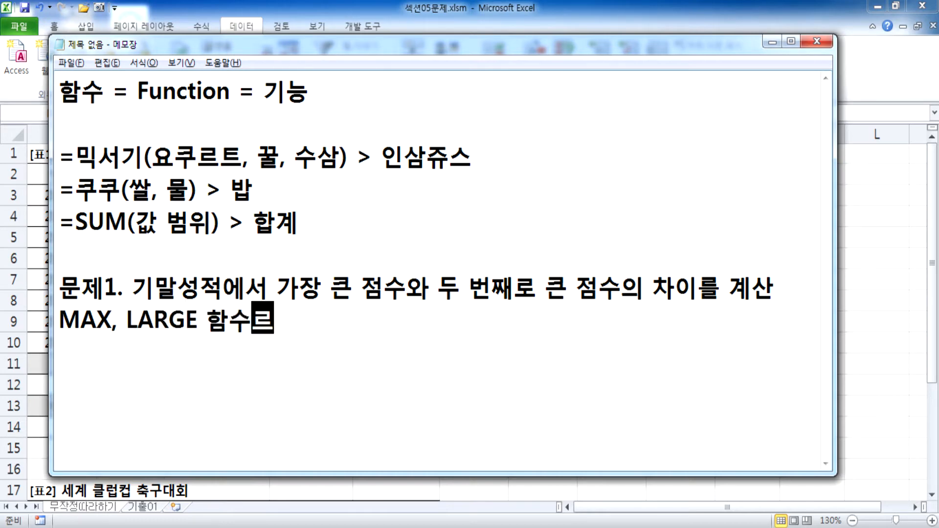
type("르")
key("BackSpace")
key("BackSpace")
type("를 사")
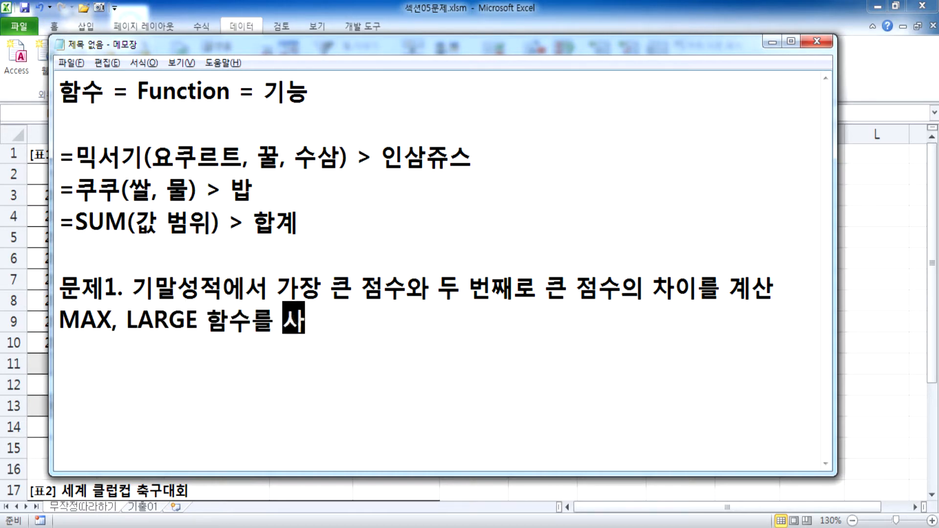
type("용")
- Add about ten blank lines below the function hint, widen the Notepad window on both sides, and place the cursor directly under the hint
key("Return")
key("Return")
key("Return")
key("Return")
key("Return")
key("Return")
key("Return")
key("Return")
key("Return")
key("Return")
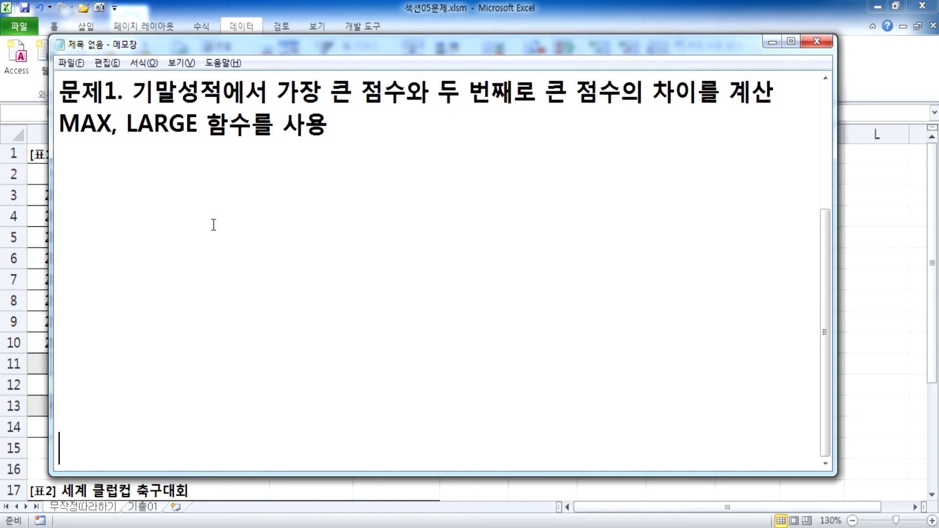
left_click_drag(49, 136, 14, 137)
left_click_drag(834, 158, 933, 158)
left_click(58, 152)
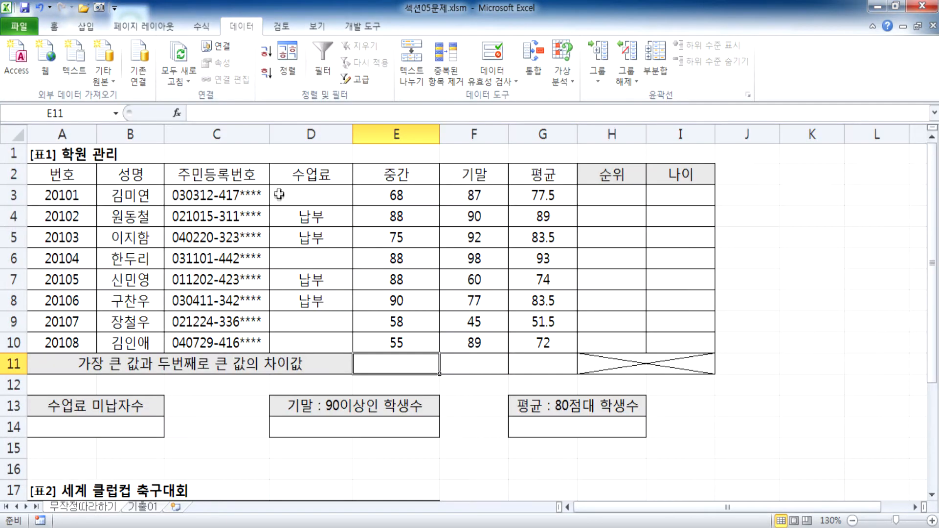
- Switch to Excel, zoom to 190%, and read the MAX function's description by starting =MAX in E11, discarding the entry
scroll(353, 360, "down", 3)
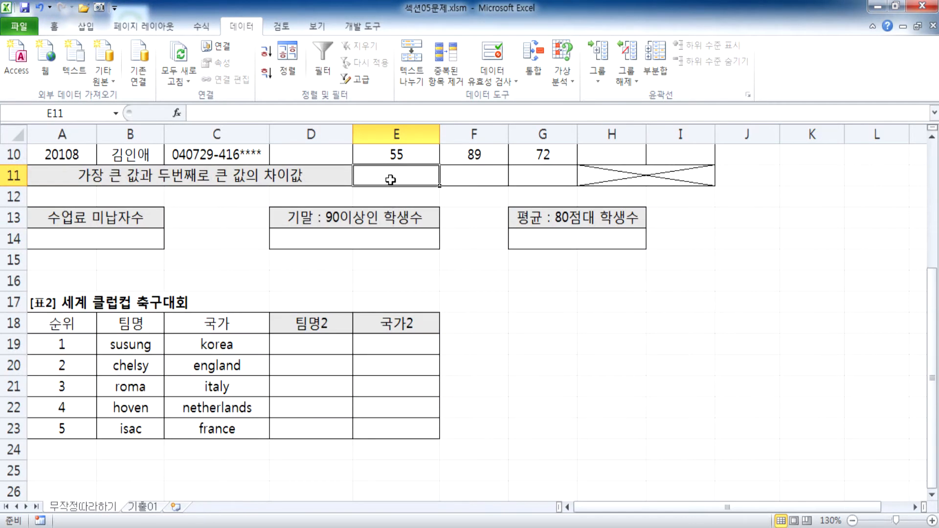
scroll(390, 179, "up", 4, "ctrl")
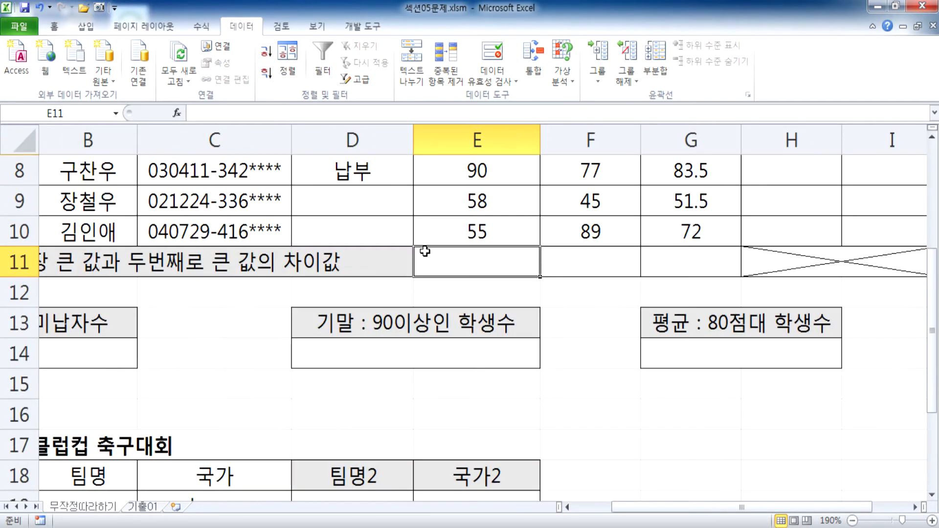
type("=")
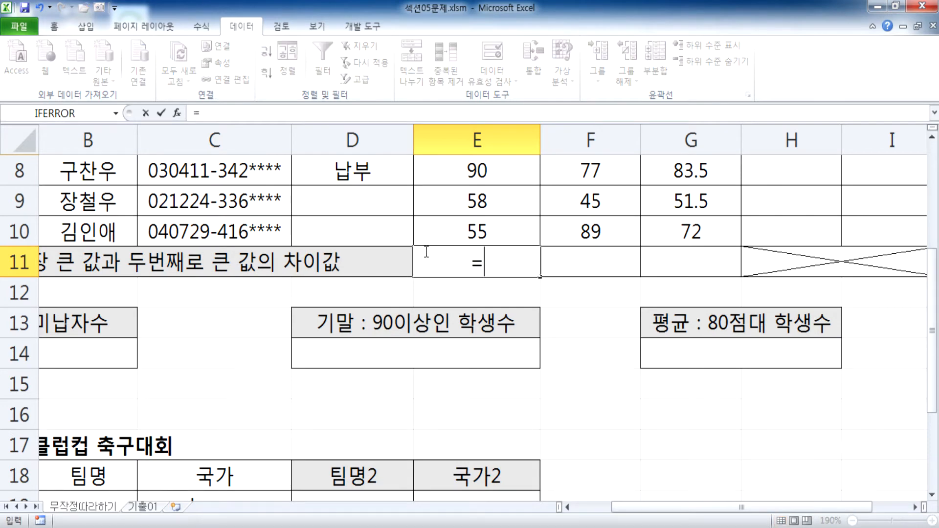
type("MAX")
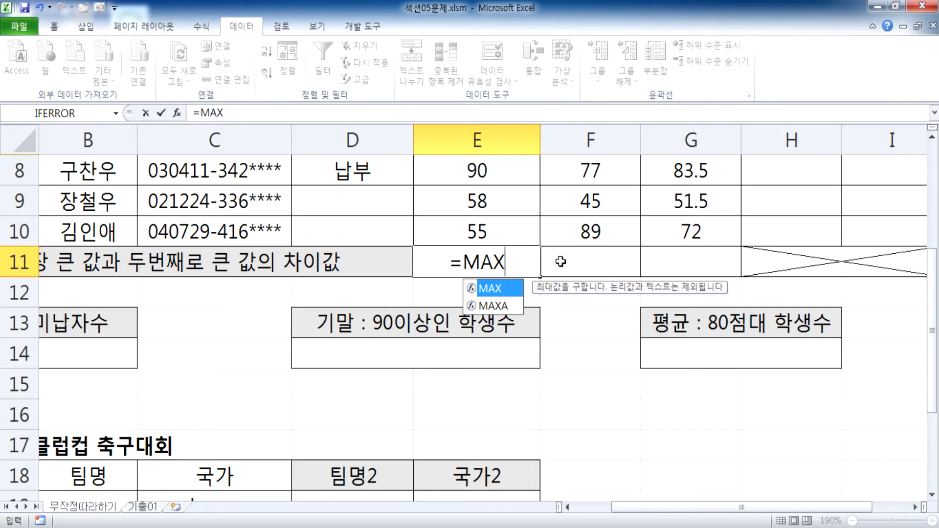
key("Escape")
key("Escape")
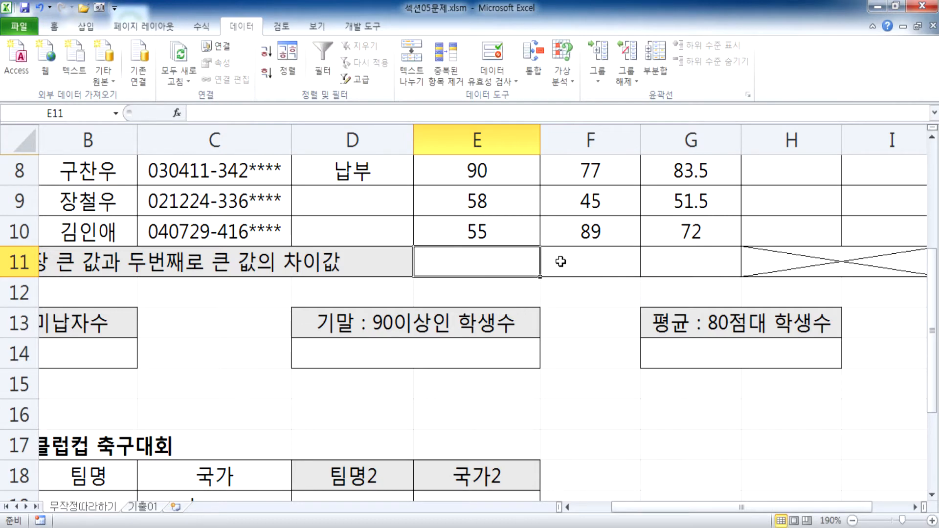
- Read the LARGE function's description and arguments by starting =LARGE( in E11, discarding the entry
type("=")
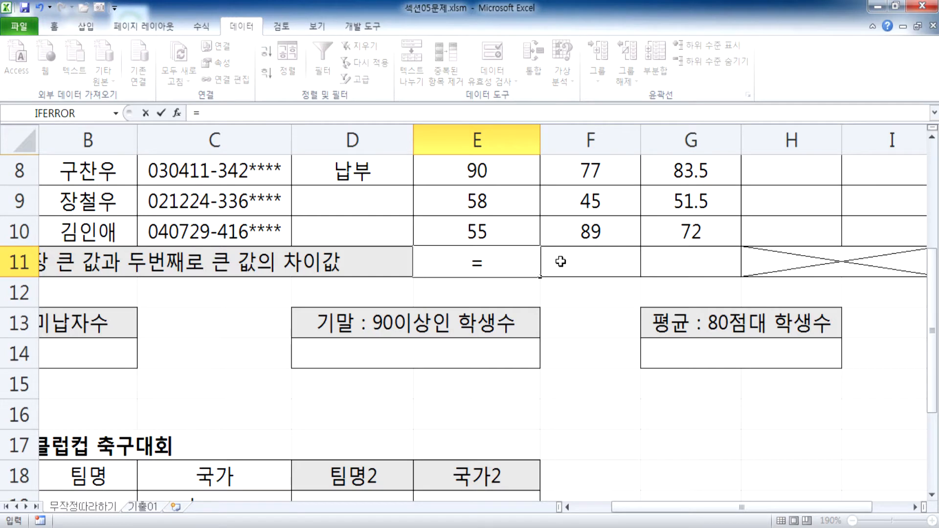
type("LA")
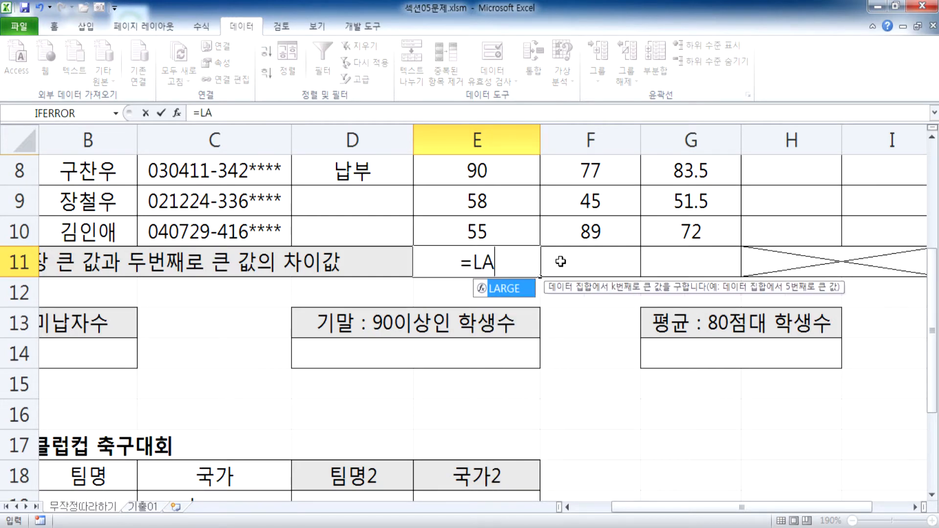
type("RGE")
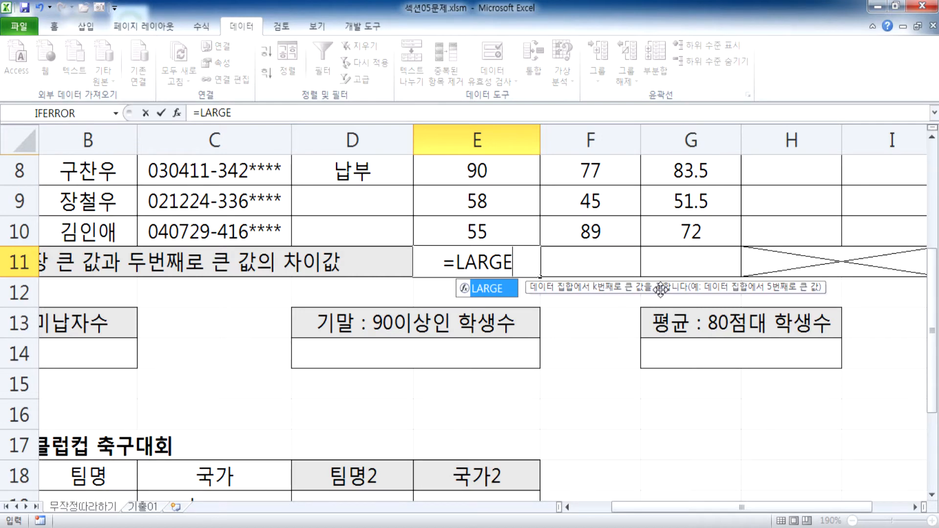
type("(")
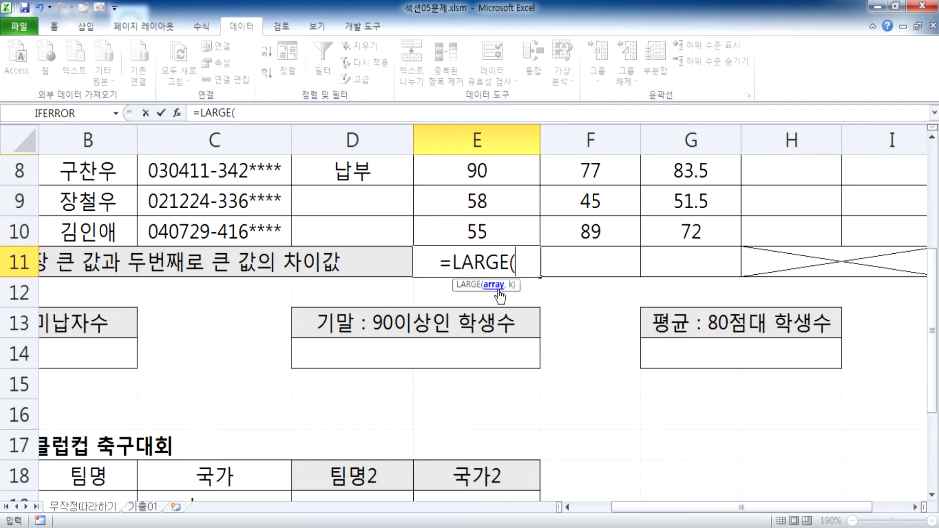
key("Escape")
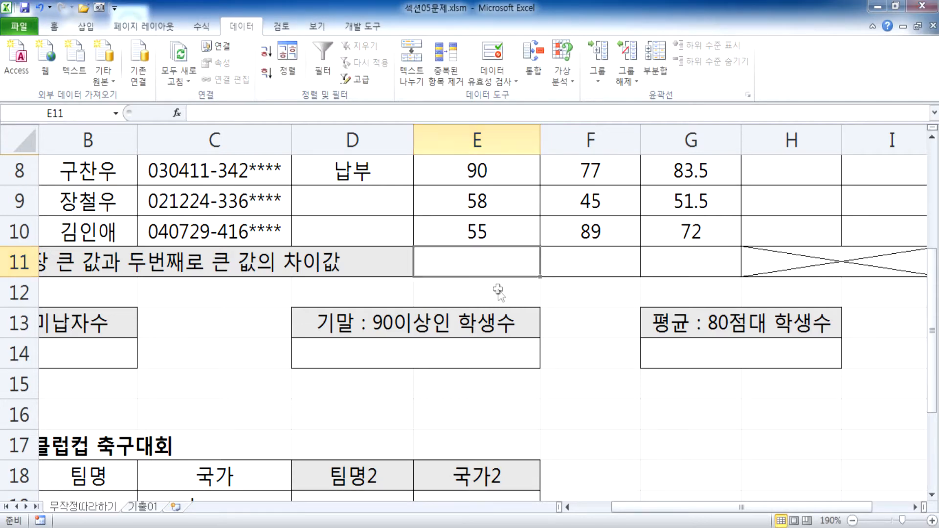
- Switch to Notepad and write "=MAX(기말)" below the function hint
key("alt+Tab")
type("=ㅡㅁ")
key("BackSpace")
key("BackSpace")
type("MAX(")
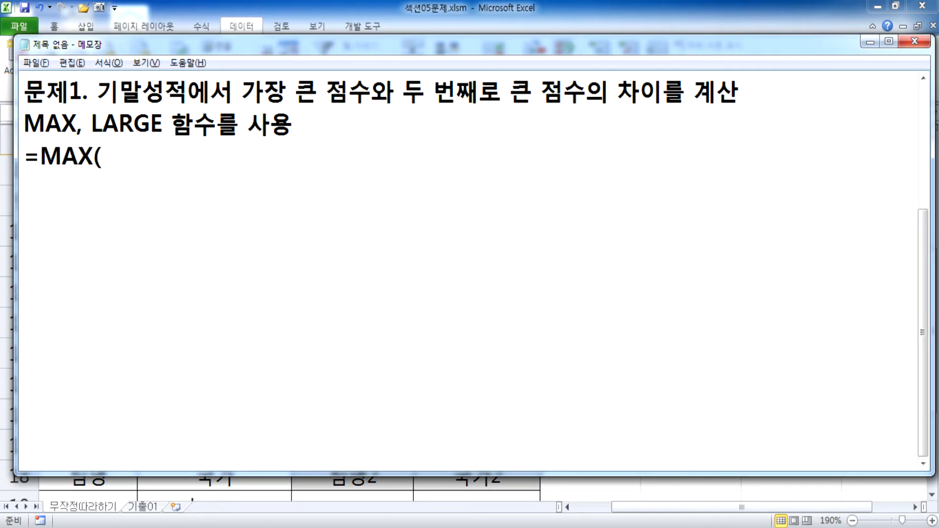
type("기말)")
- Check the midterm score column in Excel, and replace 기말 with 중간 in Notepad's problem sentence and MAX formula
key("alt+Tab")
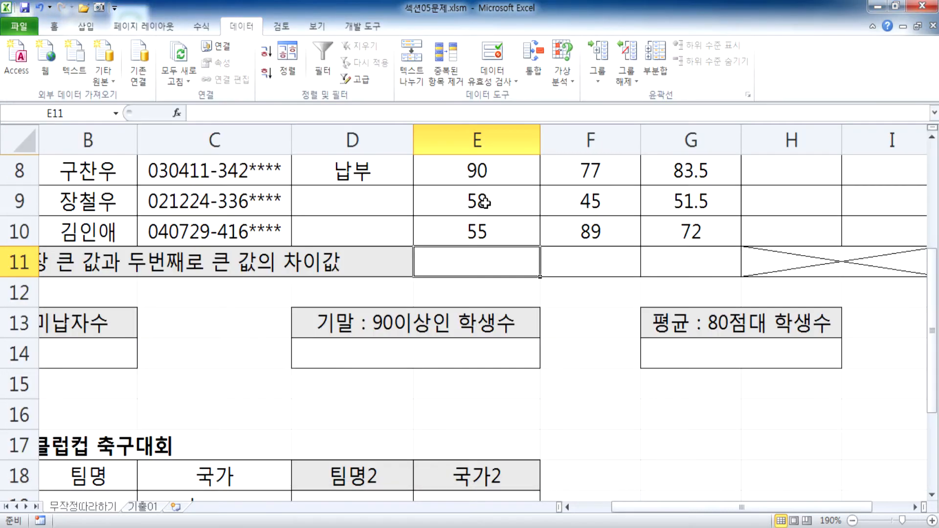
scroll(482, 201, "up", 3)
left_click(480, 235)
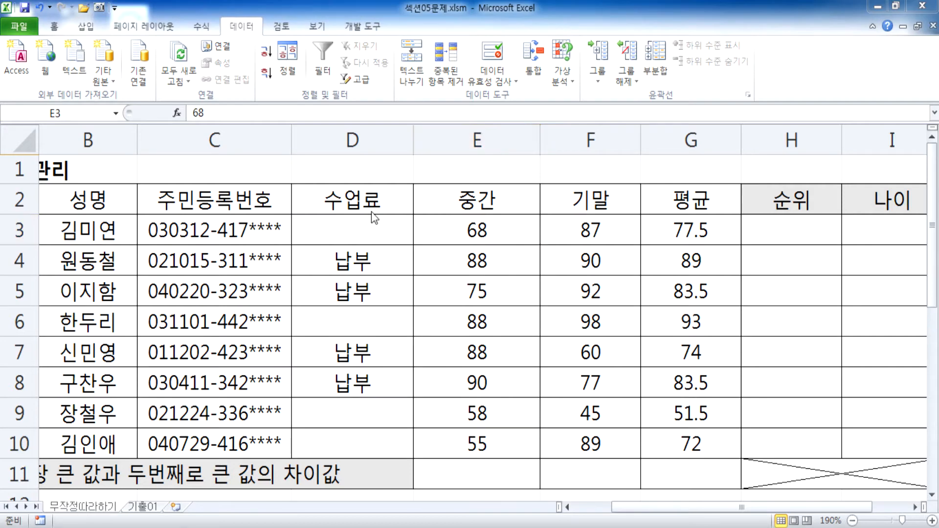
key("alt+Tab")
left_click_drag(97, 89, 143, 90)
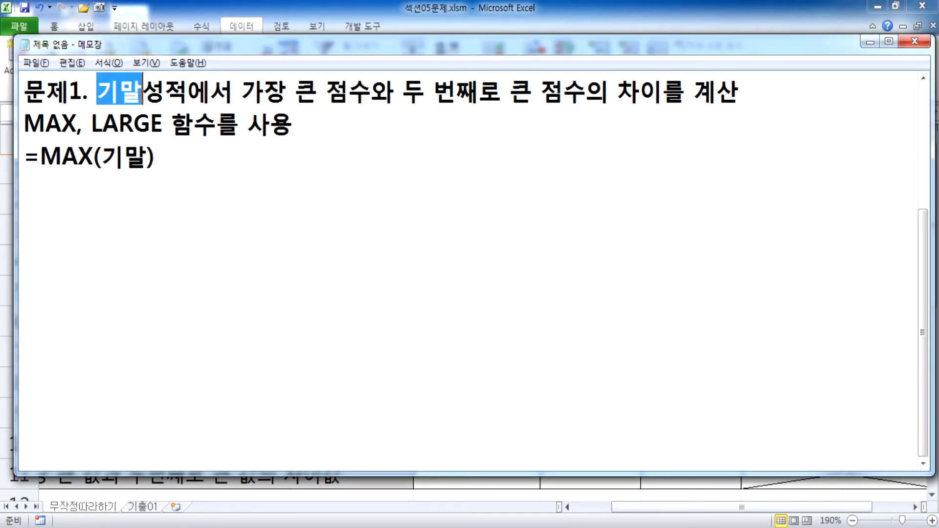
type("중간")
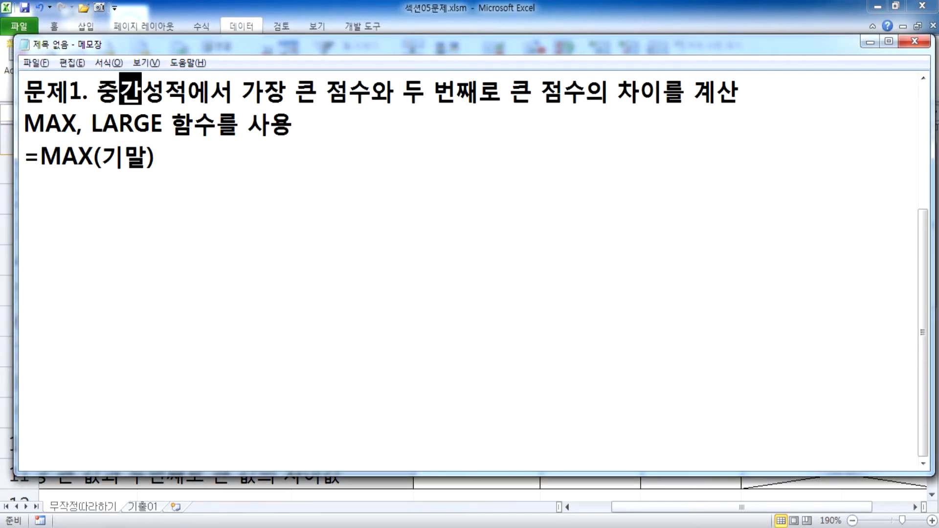
left_click_drag(100, 157, 148, 156)
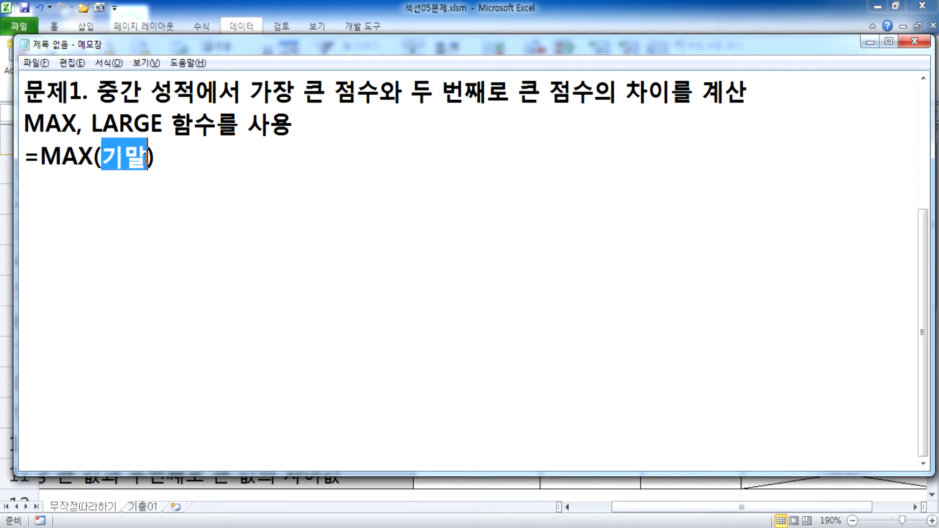
type("중간")
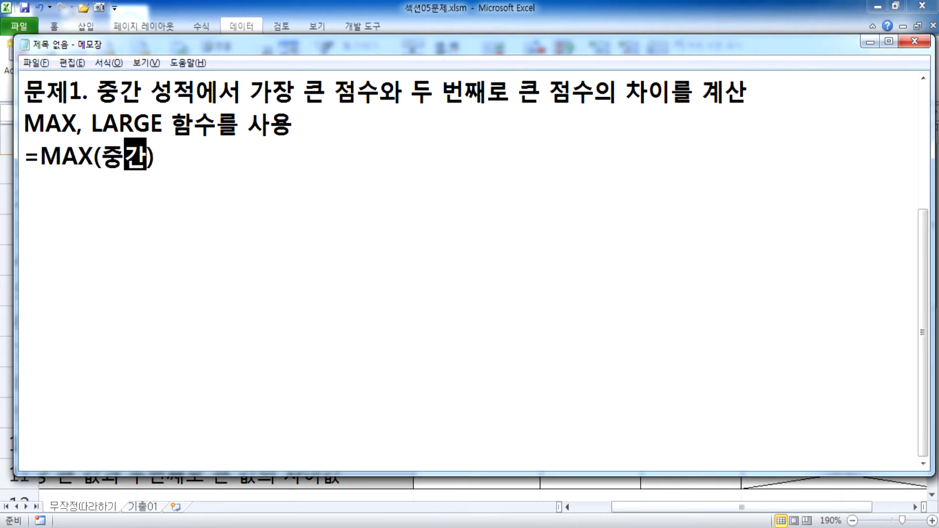
- Extend the MAX formula line with " - LEAGE(중간, 2)" to subtract the second-largest midterm score
left_click(196, 153)
type("=")
key("BackSpace")
type("- ㅣㅁㄱㅎㄷ")
key("BackSpace")
key("BackSpace")
key("BackSpace")
key("BackSpace")
key("BackSpace")
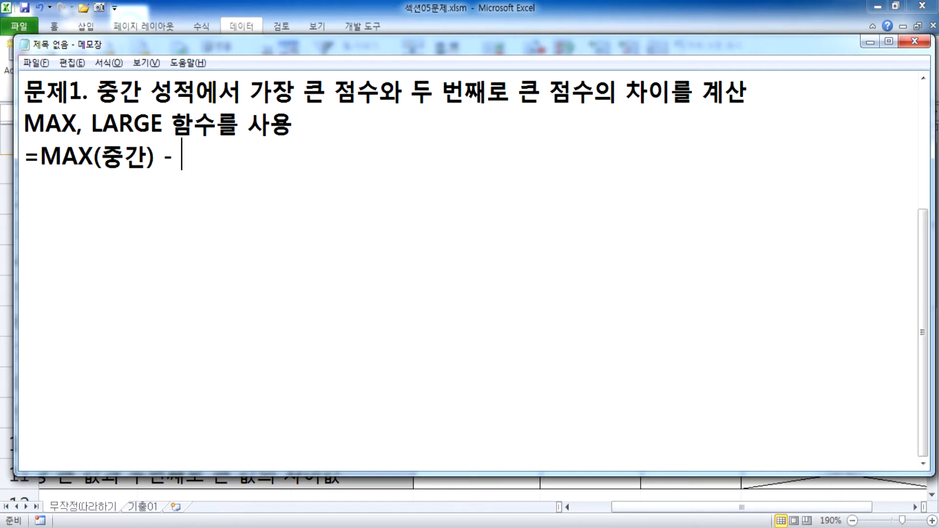
type("LEAGE(")
key("Hangul")
type("중ㄱㅏㄴ, 2")
type(")")
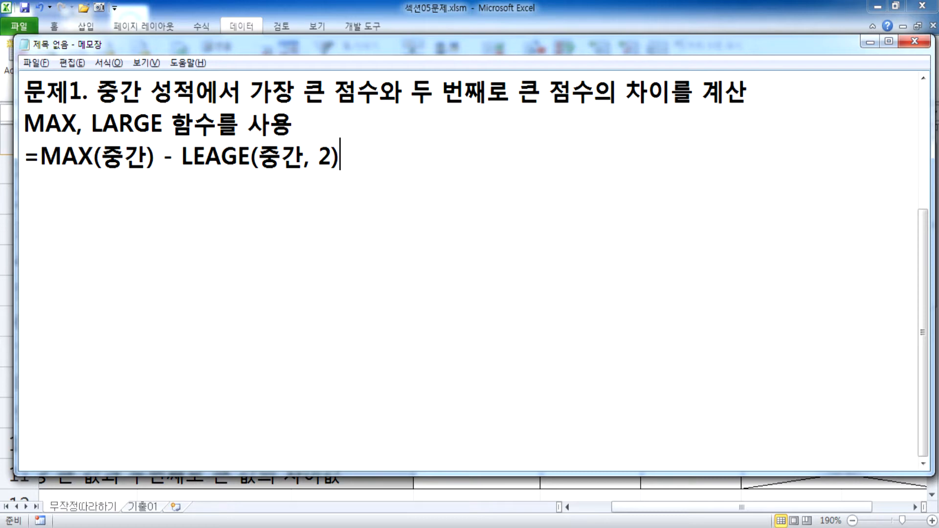
- Correct the misspelled function name LEAGE to LARGE in the formula line and start a new line below it
left_click(204, 156)
key("Left")
type("ㅁ")
key("Delete")
key("BackSpace")
type("ㅁ")
key("BackSpace")
type("A")
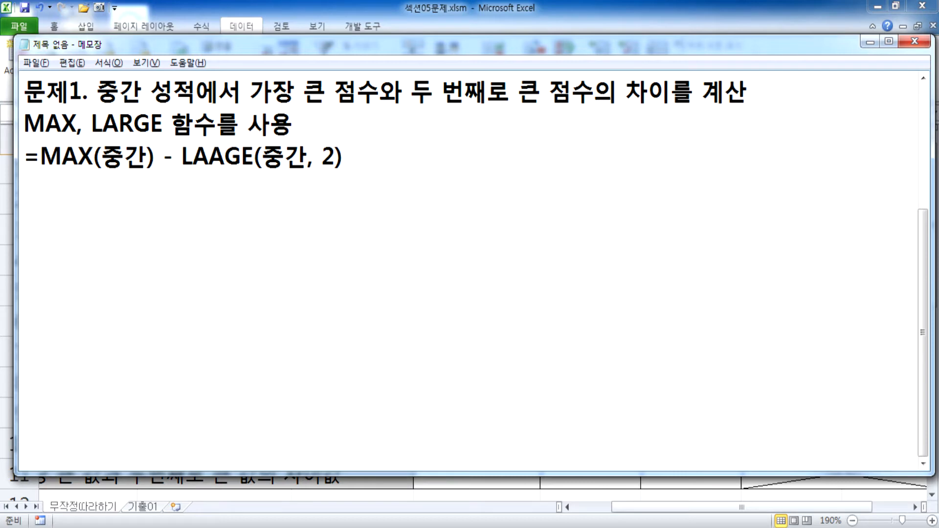
key("Delete")
type("R")
key("End")
key("Return")
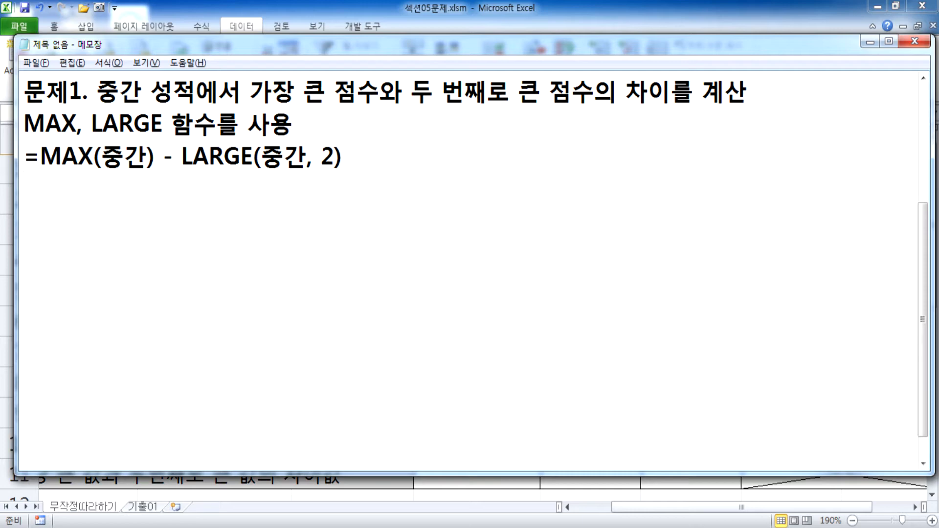
- Switch to Excel, open the function wizard for cell E11, and look through the recently used functions
key("alt+Tab")
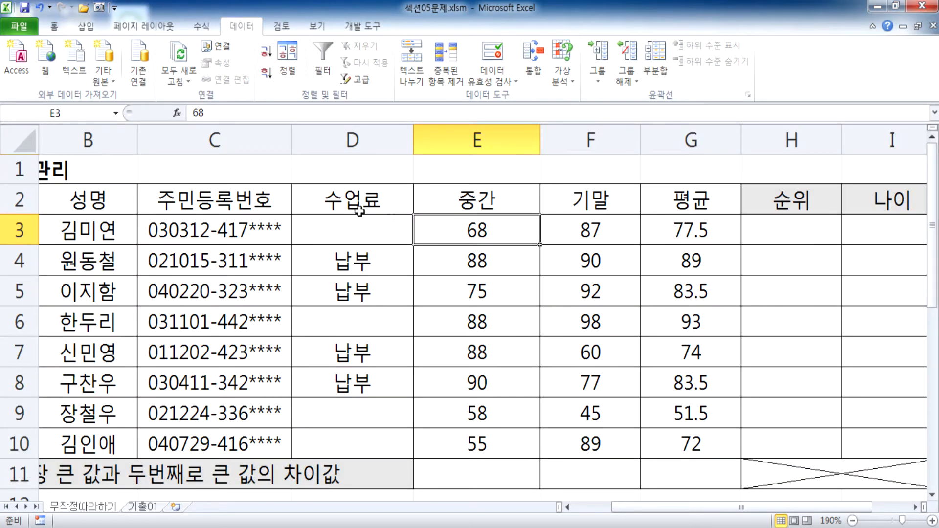
scroll(440, 352, "down", 2)
left_click(469, 295)
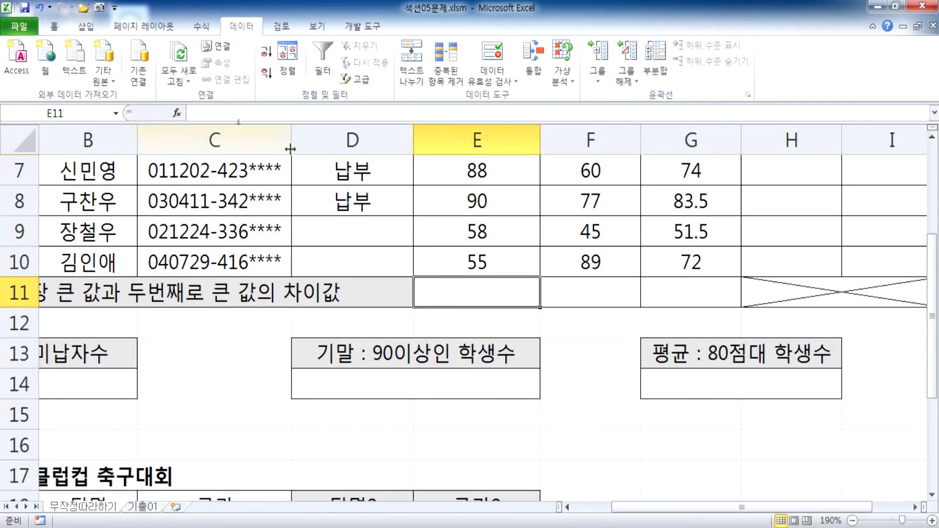
left_click(177, 114)
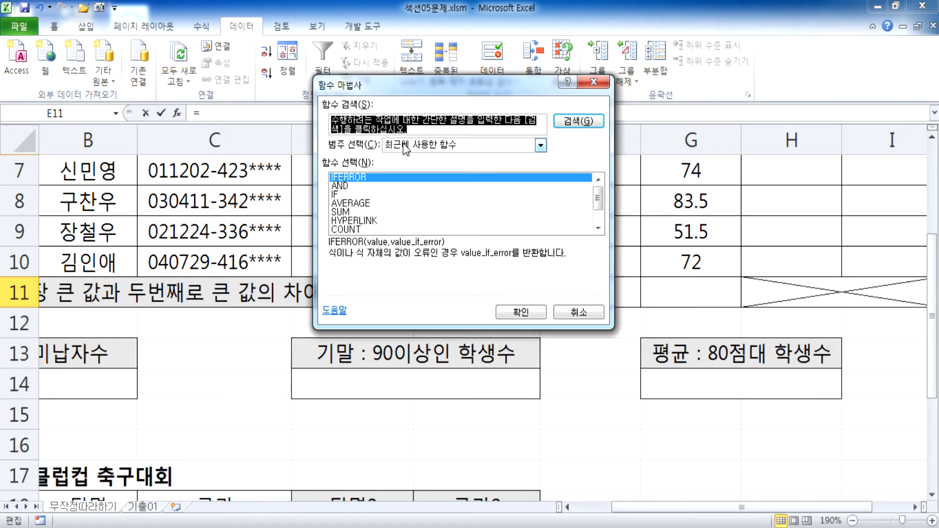
scroll(393, 201, "down", 1)
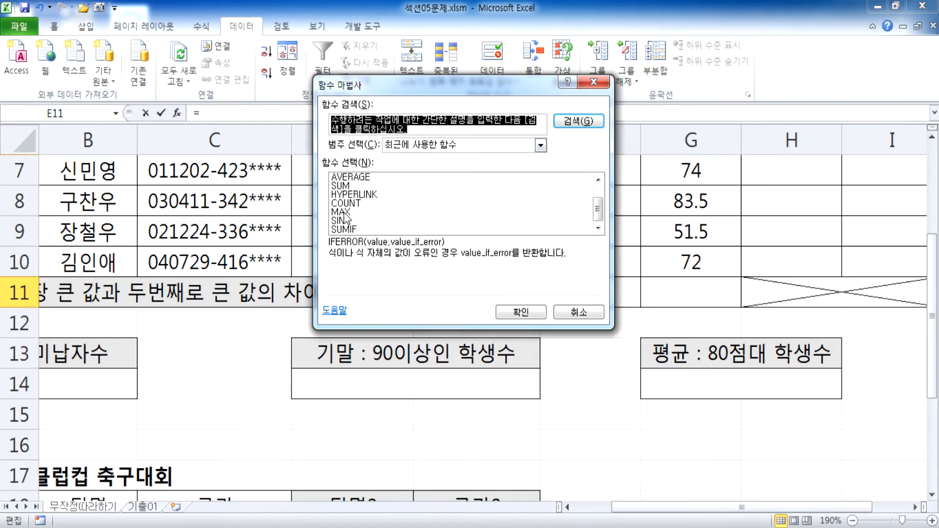
scroll(344, 215, "up", 1)
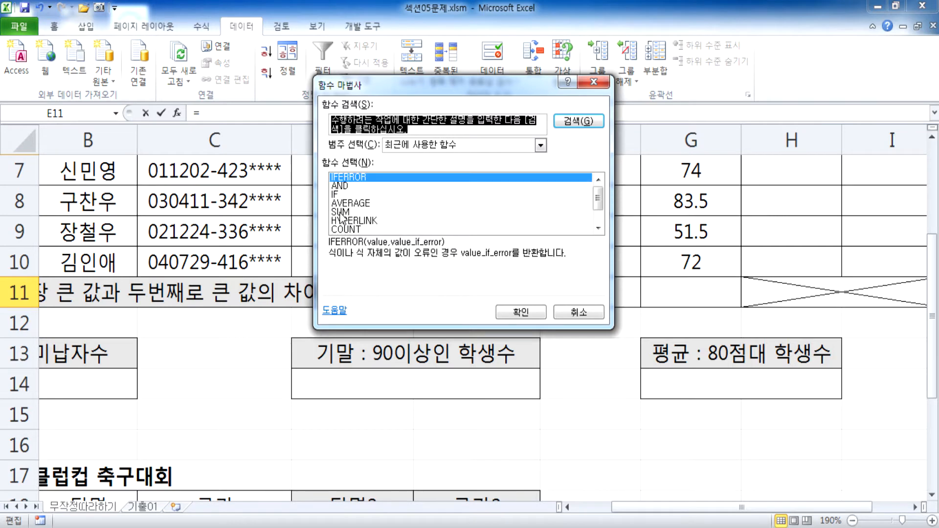
- Set the function category to 통계 and select the MAX function
left_click(406, 146)
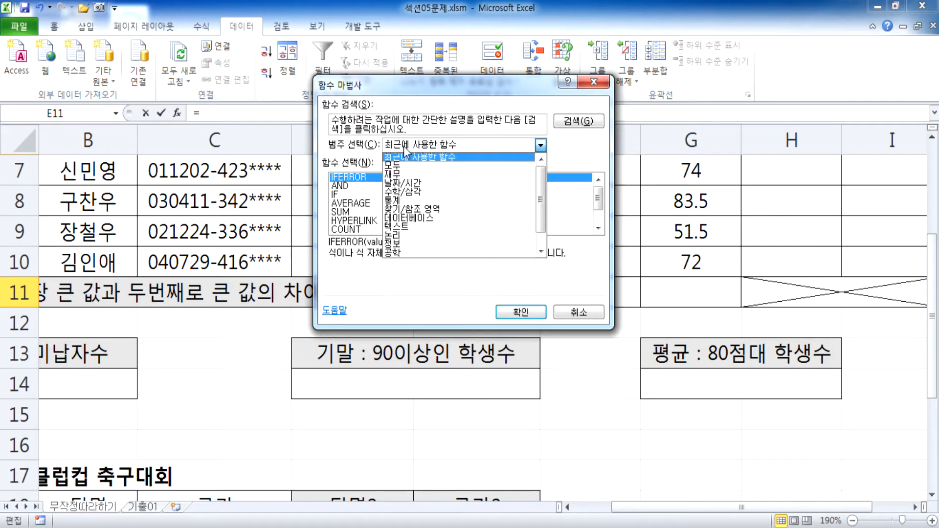
left_click(398, 198)
scroll(387, 213, "down", 3)
scroll(381, 218, "down", 12)
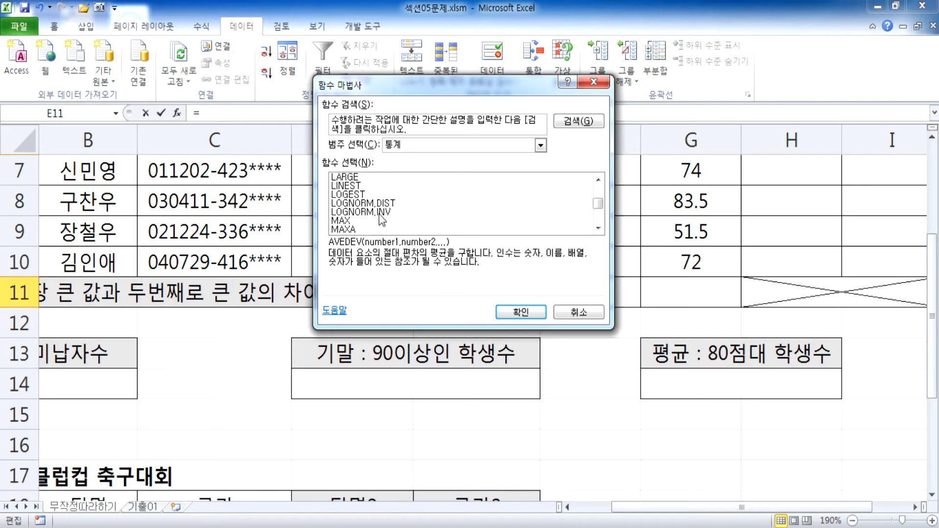
left_click(352, 221)
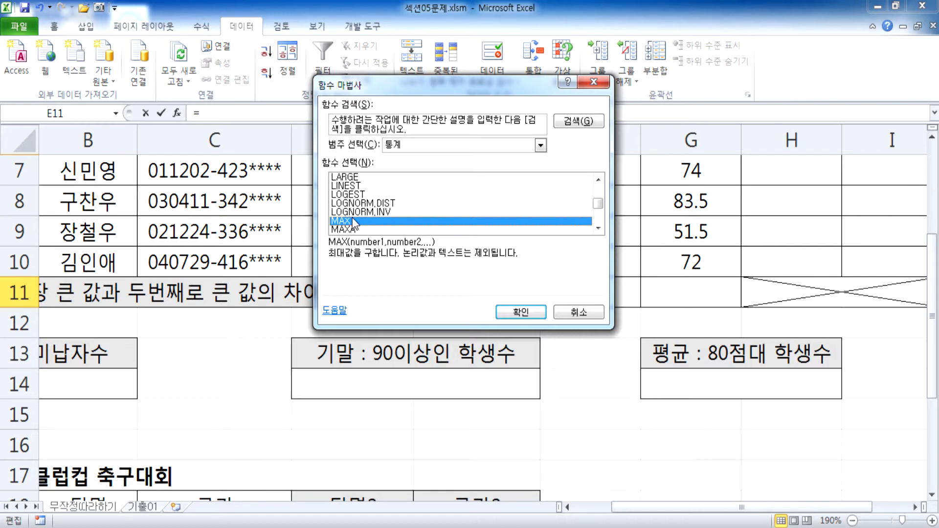
- Close the function wizard and start a MAX formula in E11 with the midterm scores E3:E10 as its range
key("Escape")
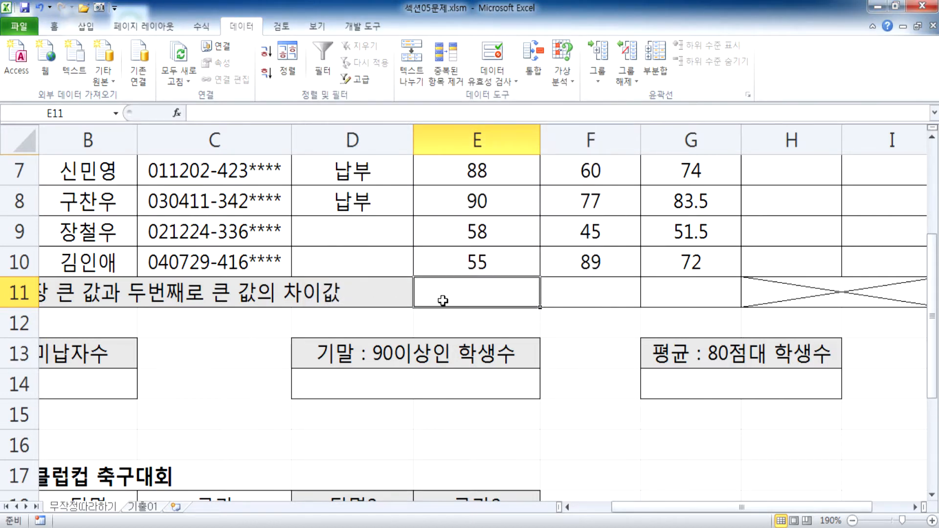
type("MAX(")
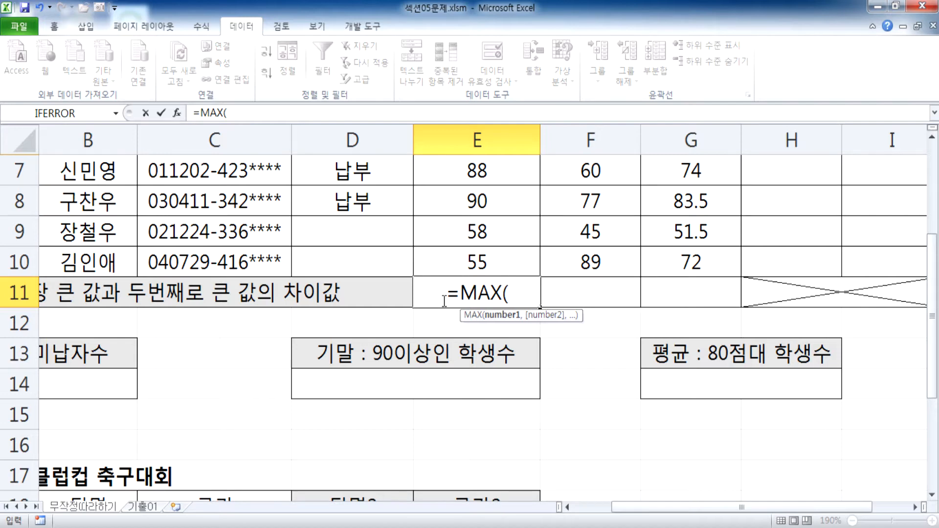
key("alt+Tab")
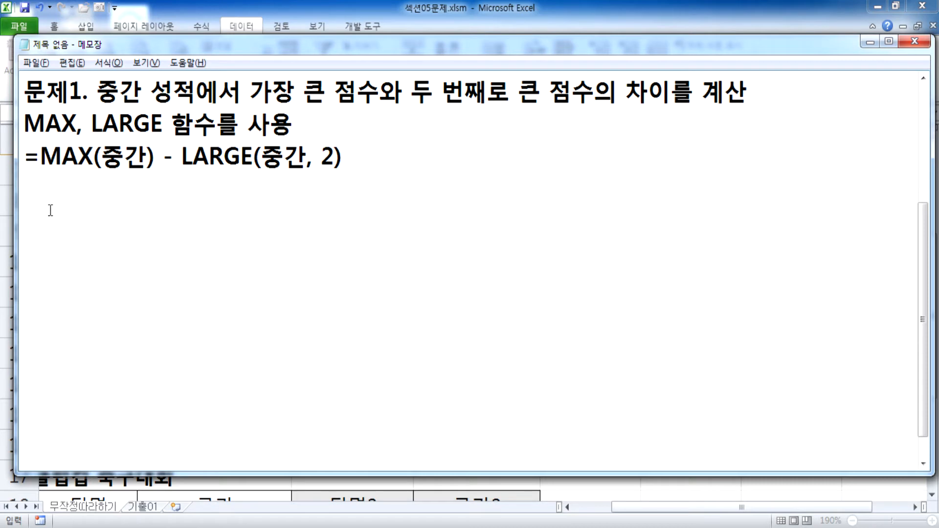
key("alt+Tab")
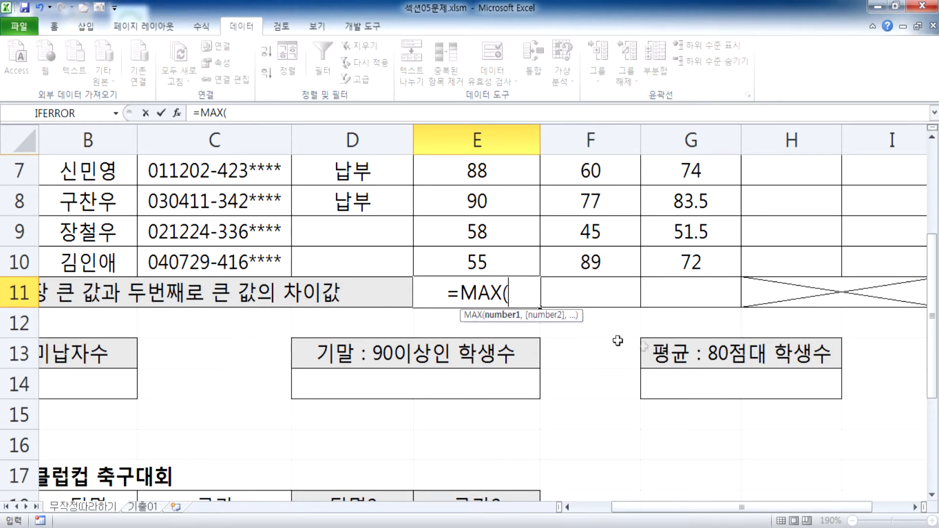
scroll(392, 252, "up", 2)
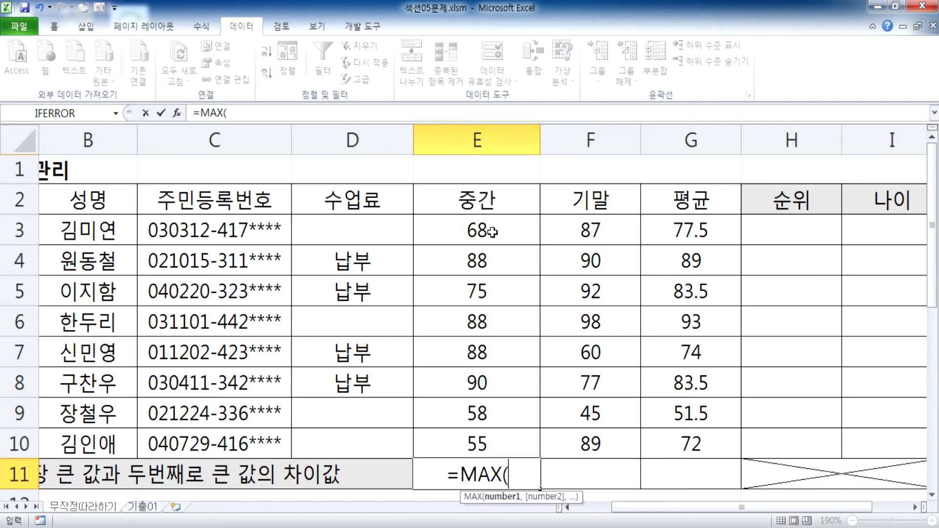
left_click_drag(487, 230, 489, 437)
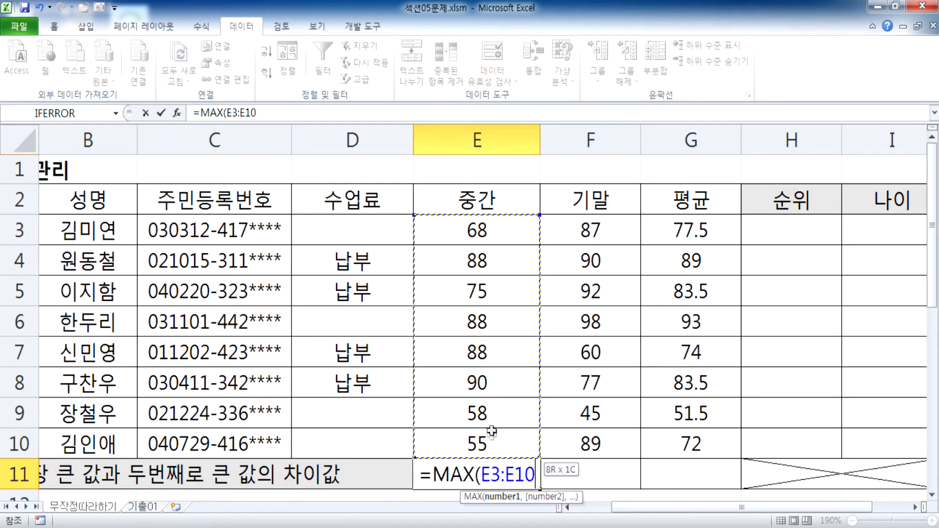
scroll(501, 324, "down", 2)
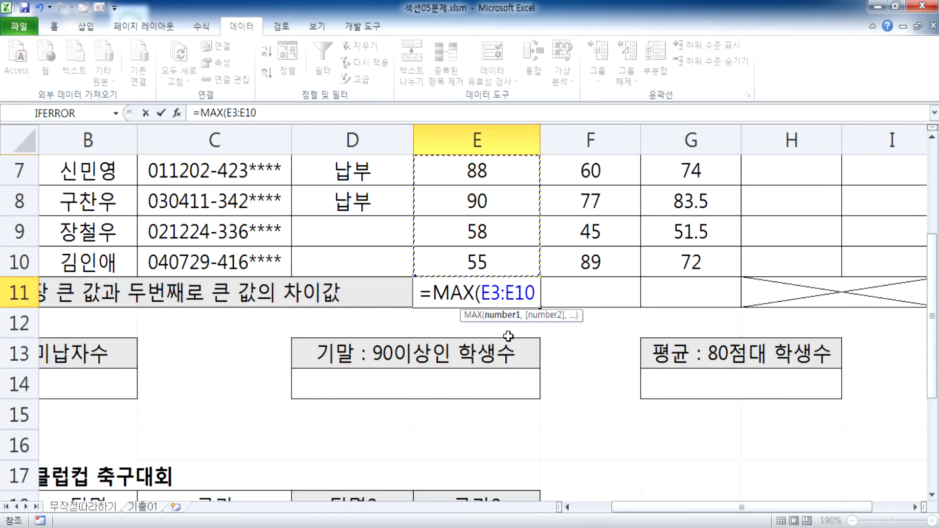
- Switch to Notepad and write =MAX(E3:E10) on the line below the formula outline
key("alt+Tab")
type("=MAX")
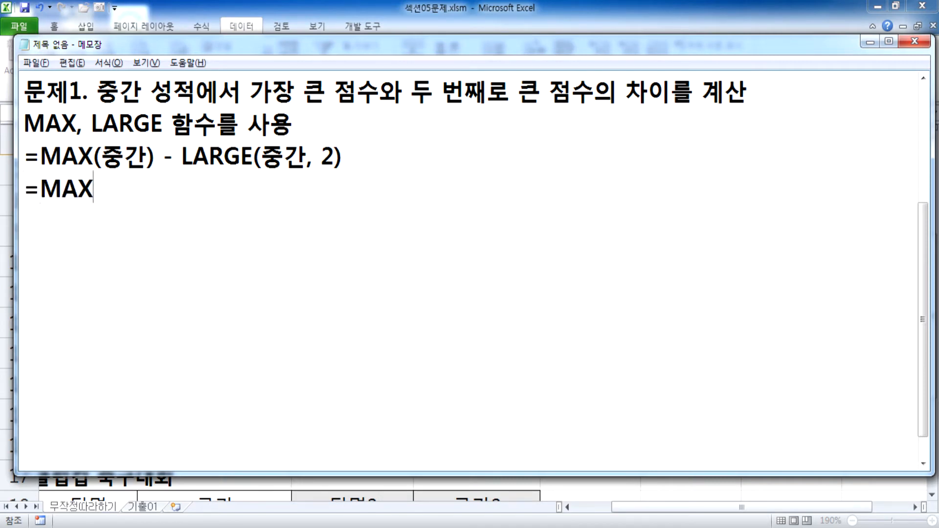
type("(E3:E110")
key("BackSpace")
key("BackSpace")
type("0)")
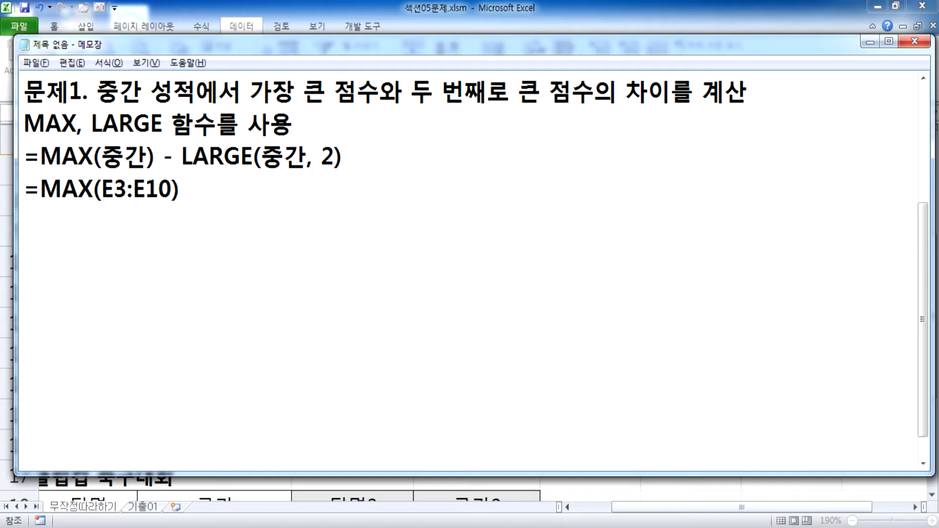
- Switch back to Excel, close the MAX function's parenthesis in E11 and add a minus sign after it
key("alt+Tab")
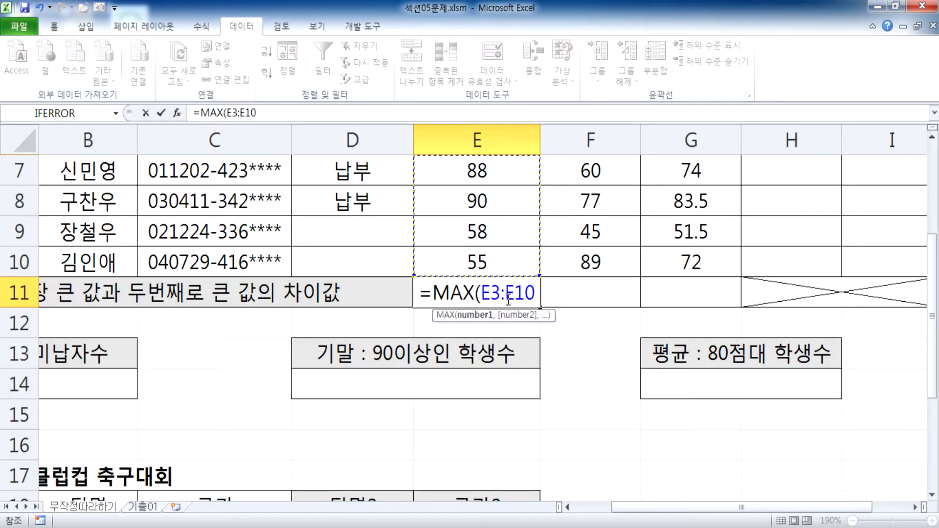
type(")")
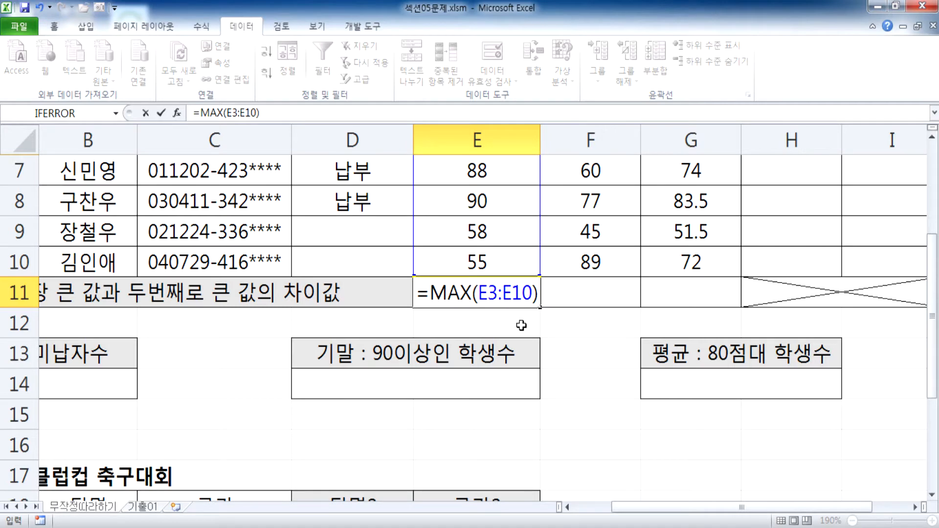
key("BackSpace")
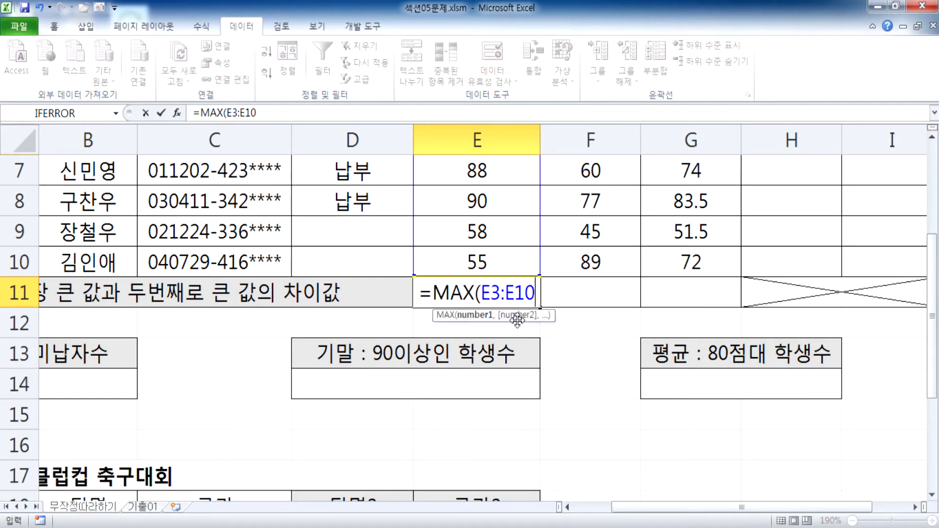
type(")")
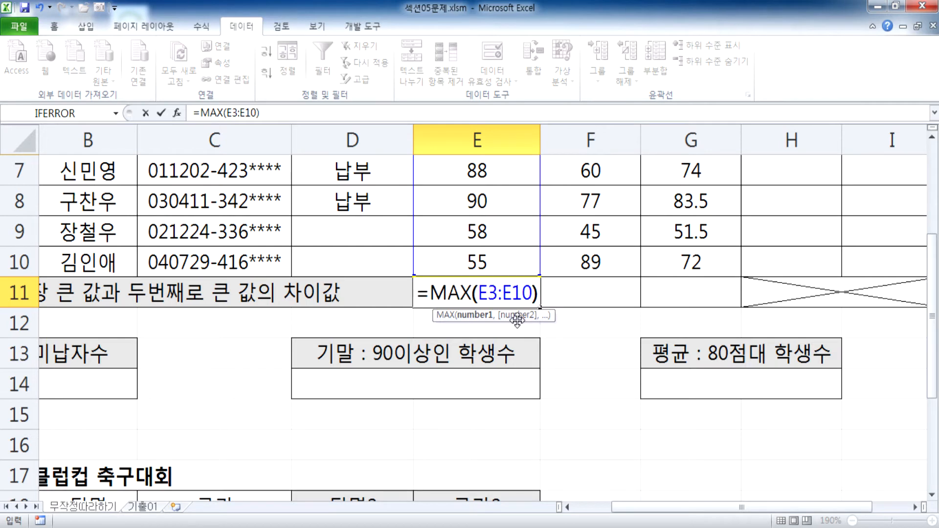
type("-")
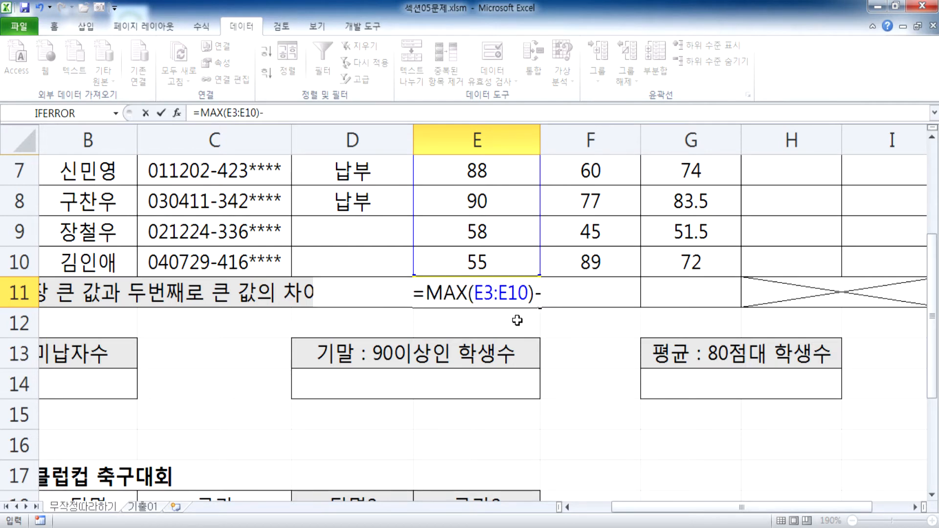
- Insert the LARGE function after the minus sign in the E11 formula, using the autocomplete suggestion
type("L")
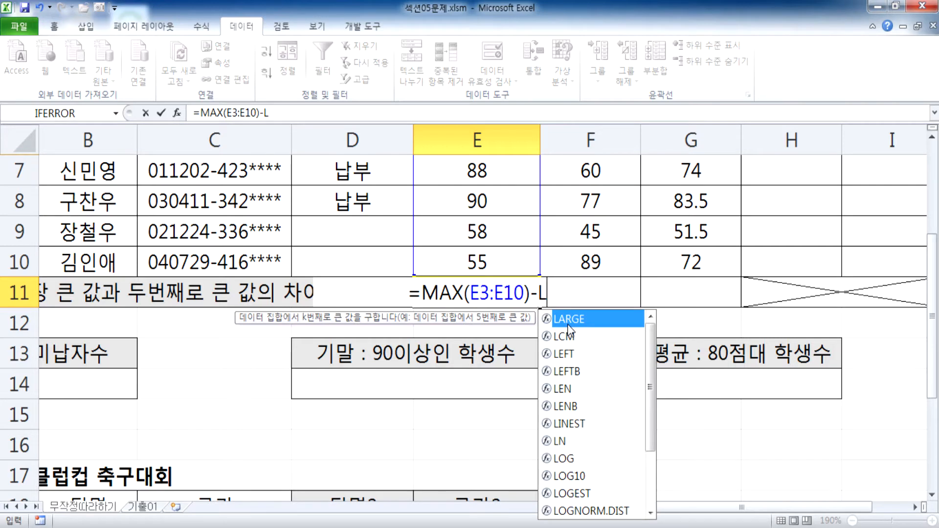
key("Tab")
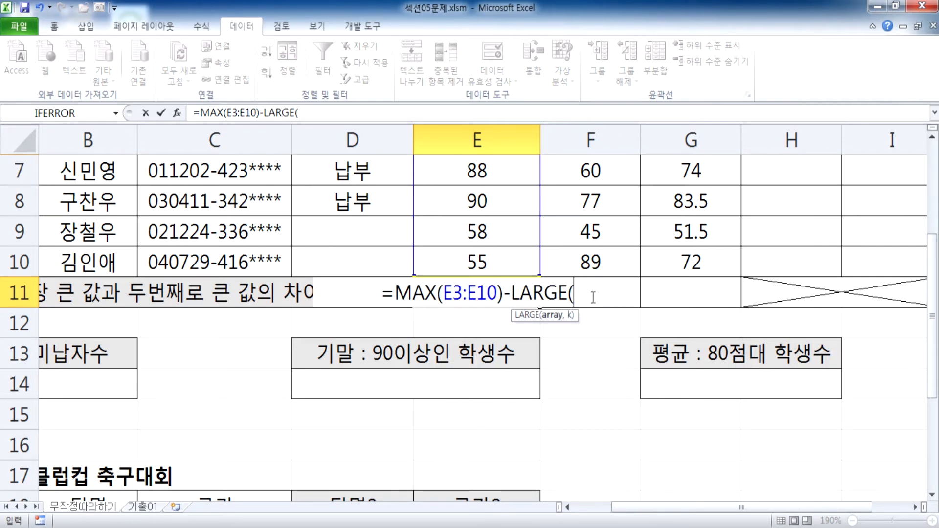
key("BackSpace")
key("BackSpace")
key("BackSpace")
key("BackSpace")
key("BackSpace")
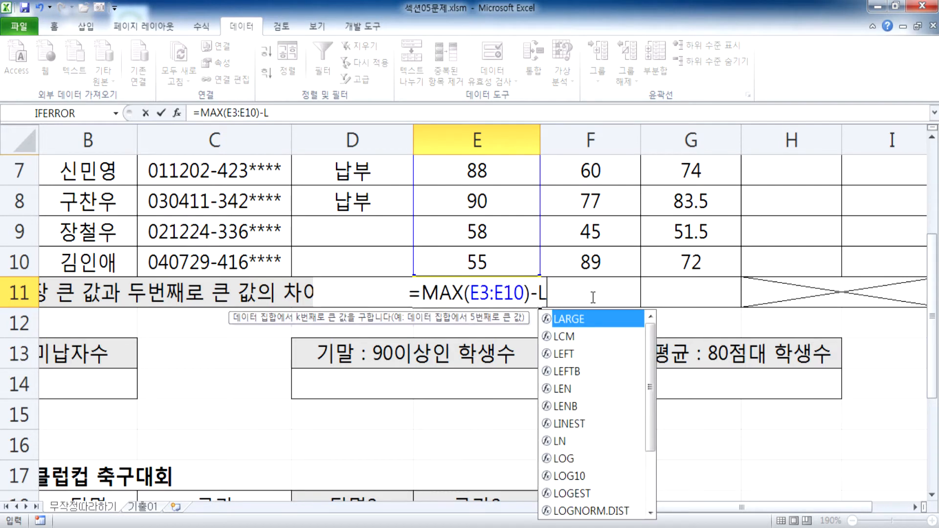
key("Tab")
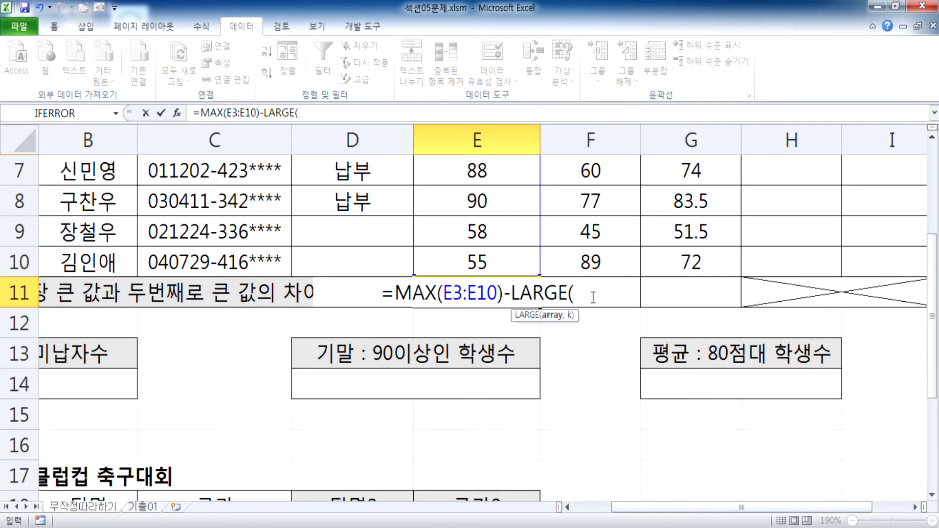
scroll(530, 280, "up", 2)
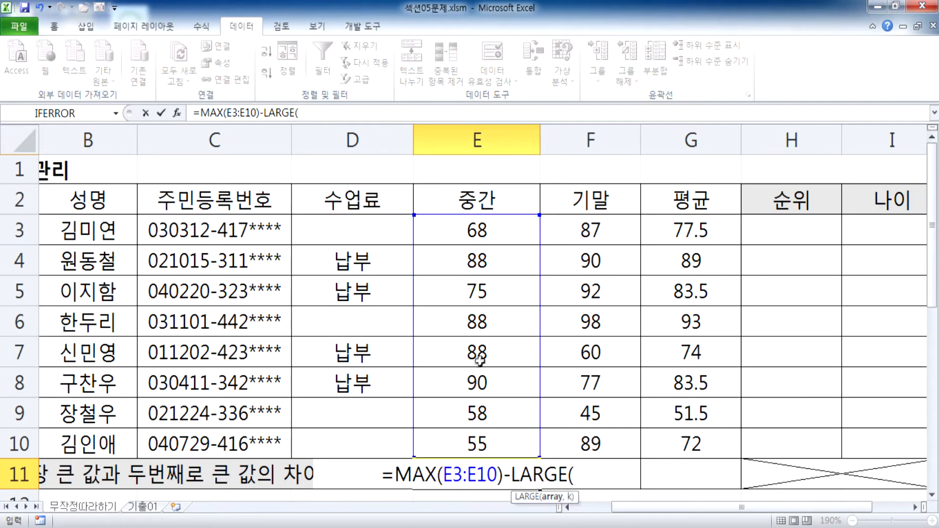
scroll(489, 358, "down", 2)
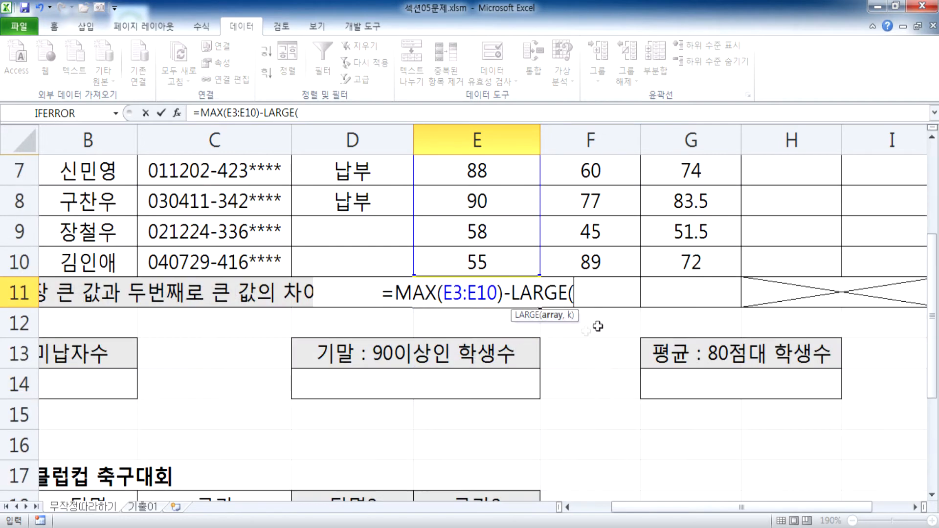
type("E3")
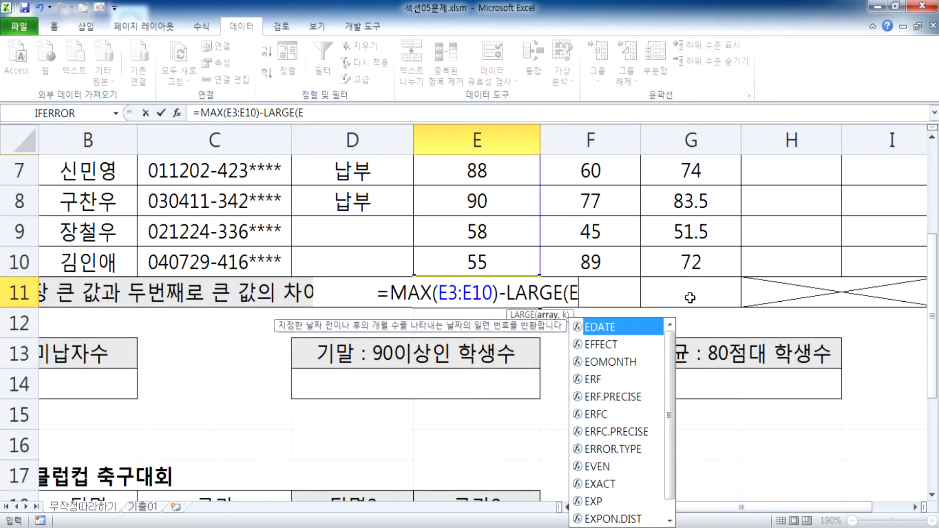
type(":E10")
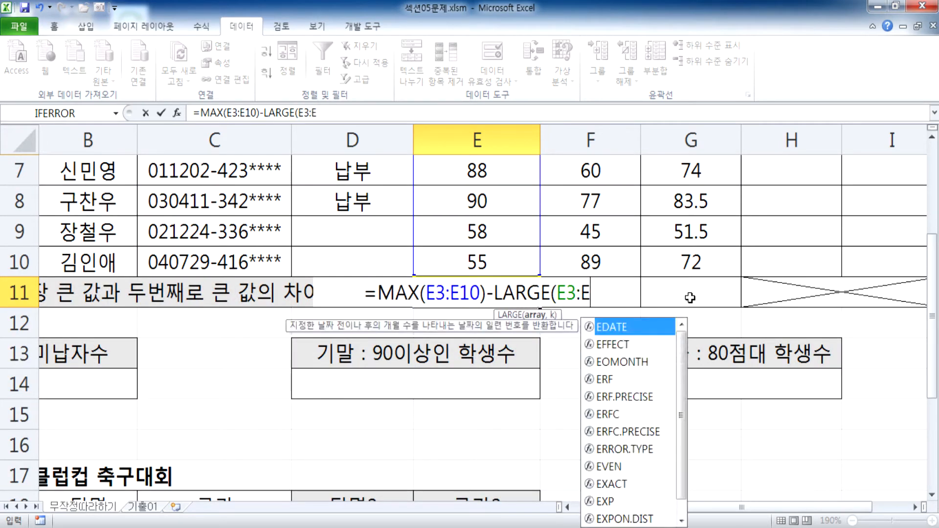
key("BackSpace")
key("BackSpace")
key("BackSpace")
key("BackSpace")
key("BackSpace")
key("BackSpace")
- Select the midterm scores E3:E10 as the array argument of LARGE in the E11 formula
scroll(523, 295, "up", 2)
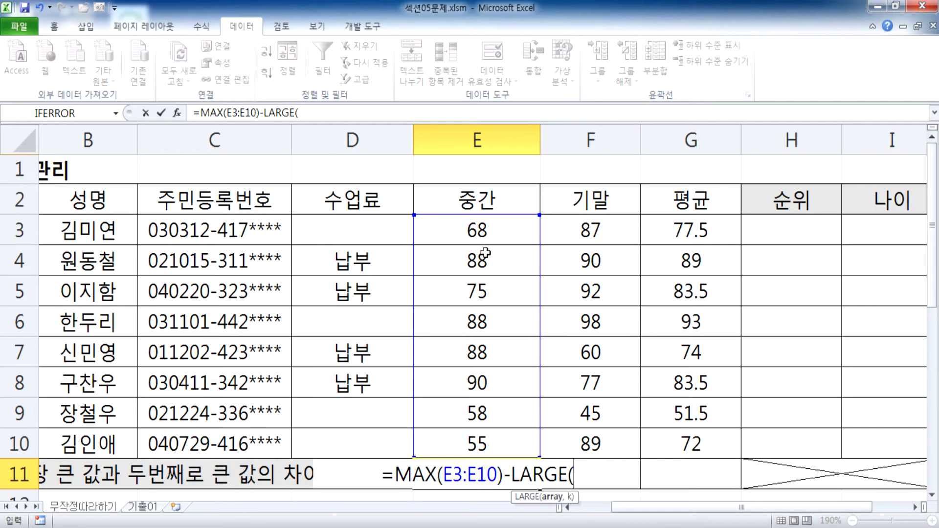
left_click_drag(482, 230, 480, 443)
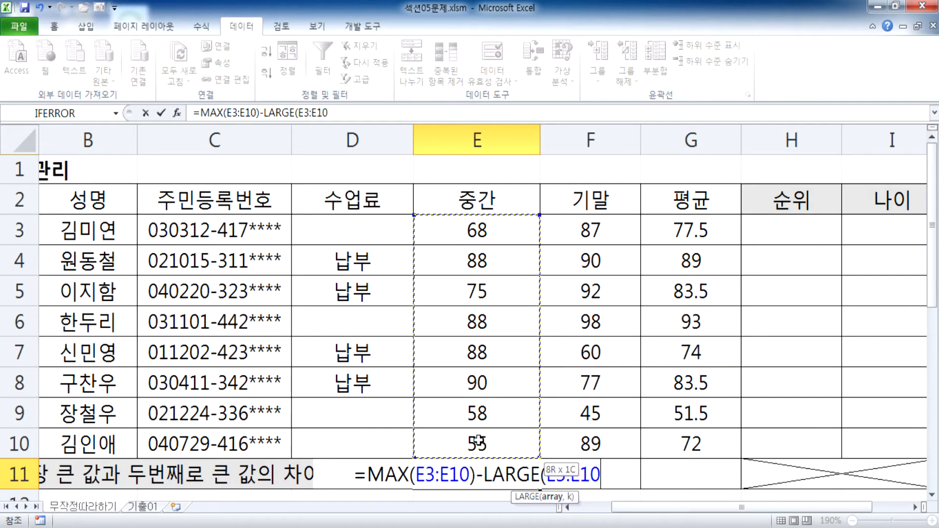
scroll(482, 441, "down", 2)
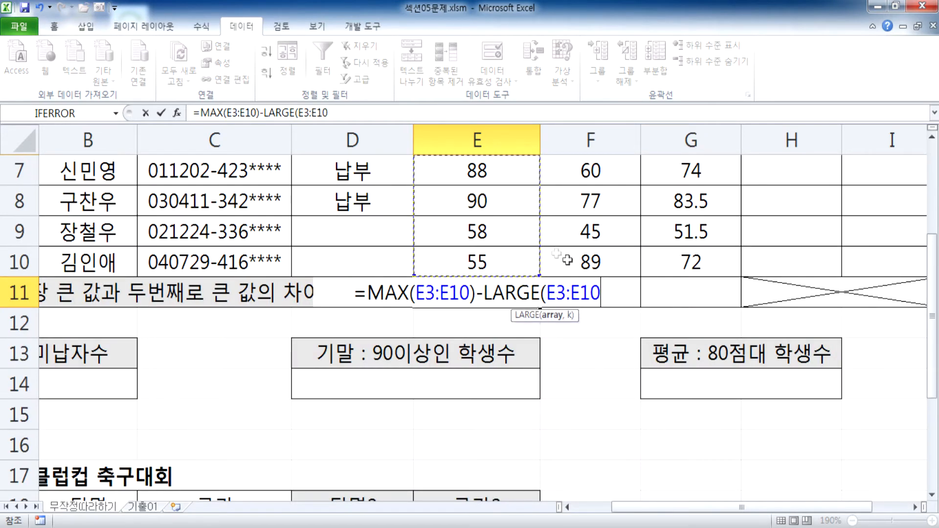
left_click(513, 236, "shift")
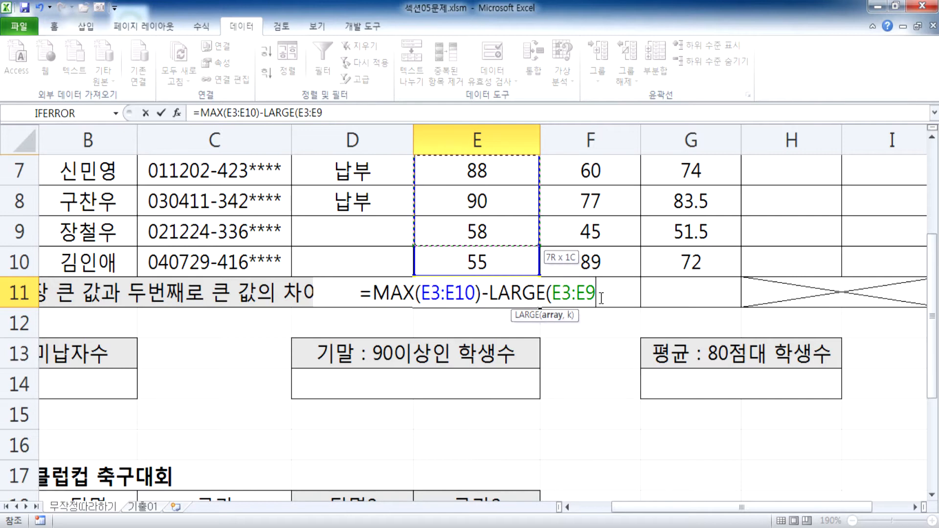
left_click(457, 261, "shift")
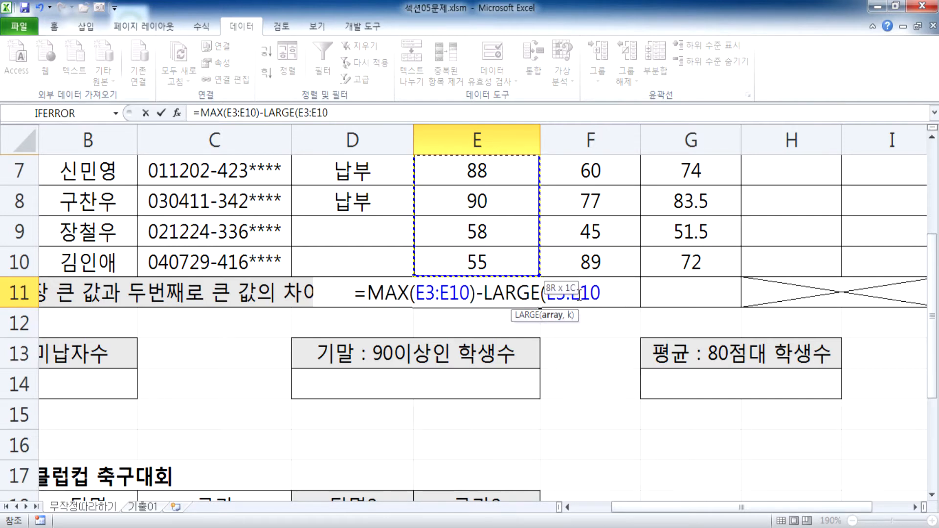
scroll(531, 291, "up", 2)
mouse_move(449, 442)
left_mouse_down()
mouse_move(469, 233)
mouse_move(462, 432)
left_mouse_up()
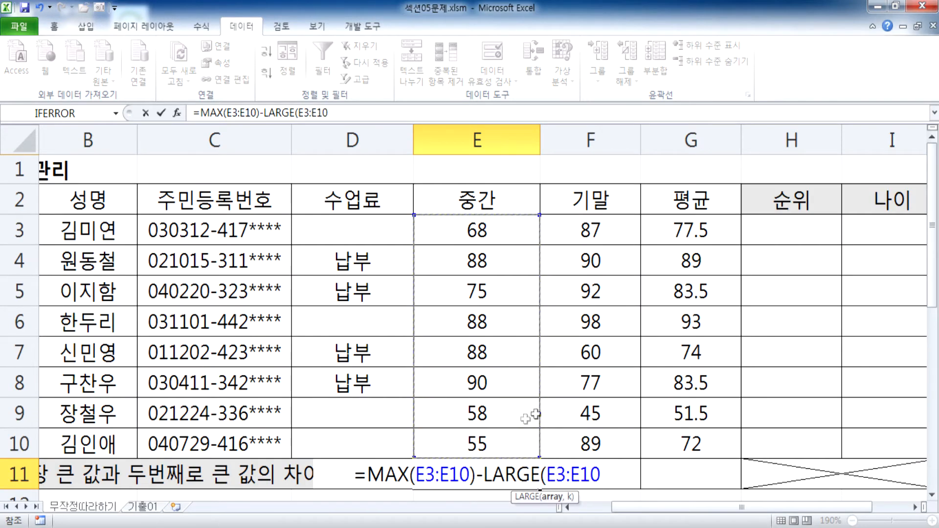
- Set the k argument of LARGE to 2 and close the parenthesis, making the formula =MAX(E3:E10)-LARGE(E3:E10,2)
scroll(465, 264, "down", 3)
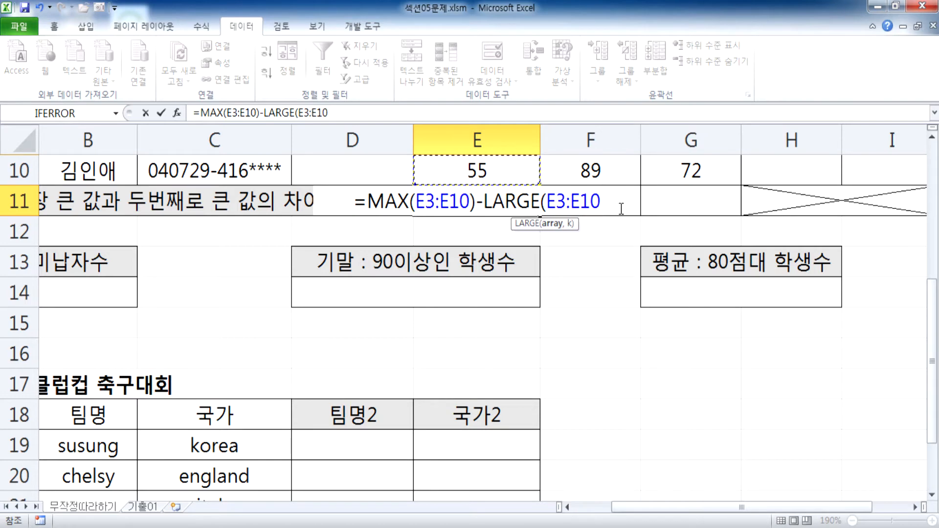
type(")")
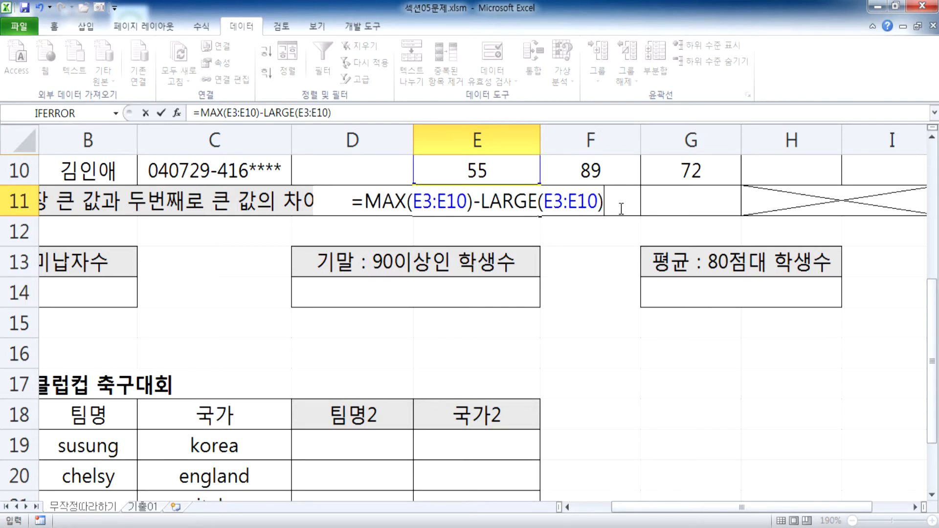
key("BackSpace")
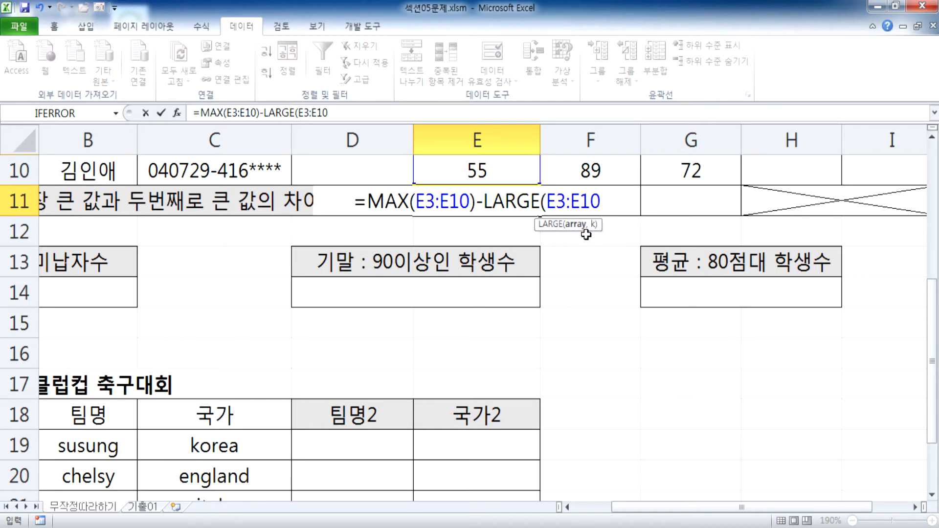
type(",")
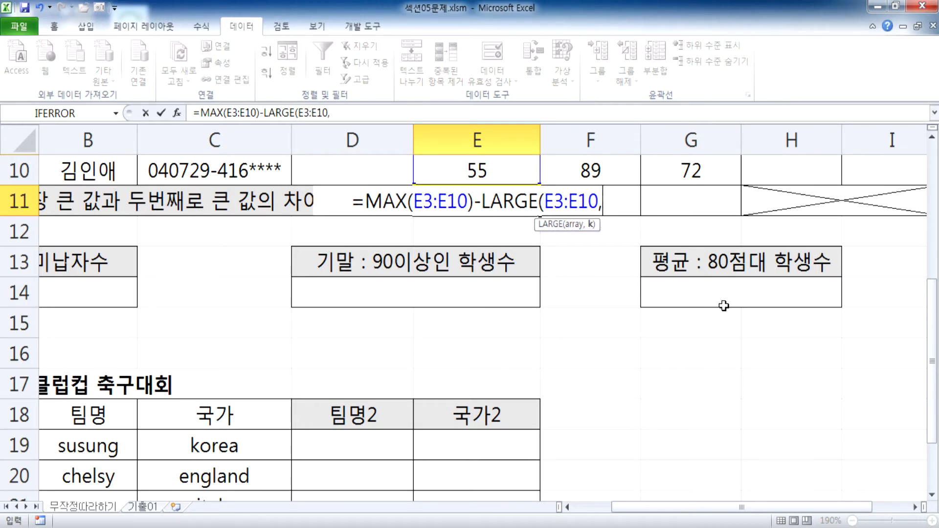
type("2")
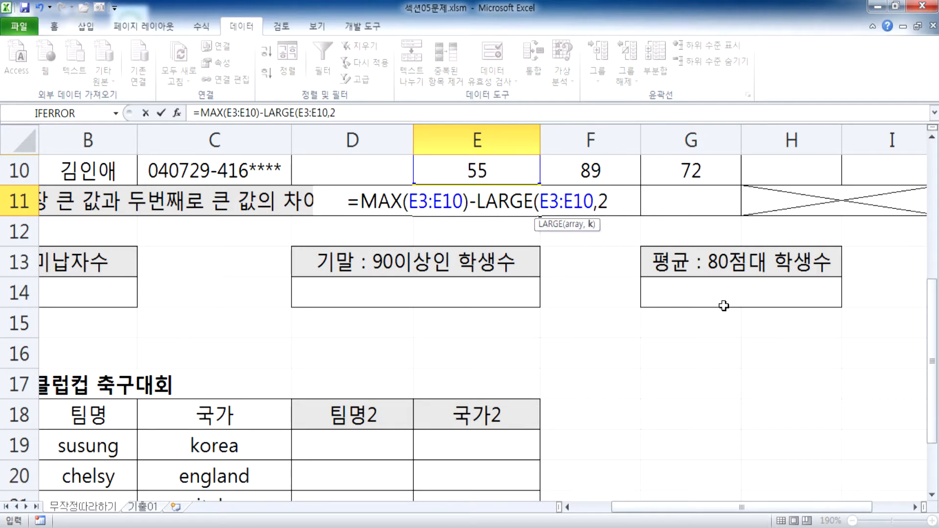
type(")")
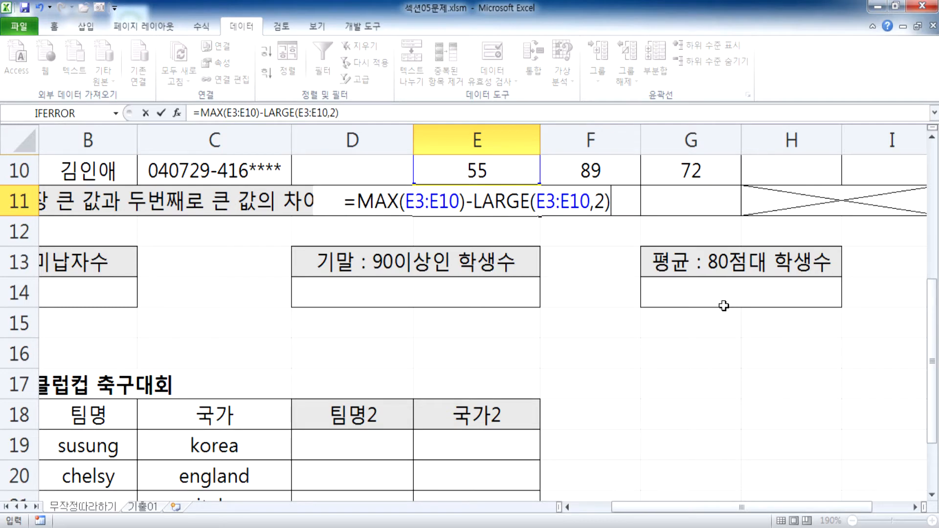
scroll(677, 296, "up", 1)
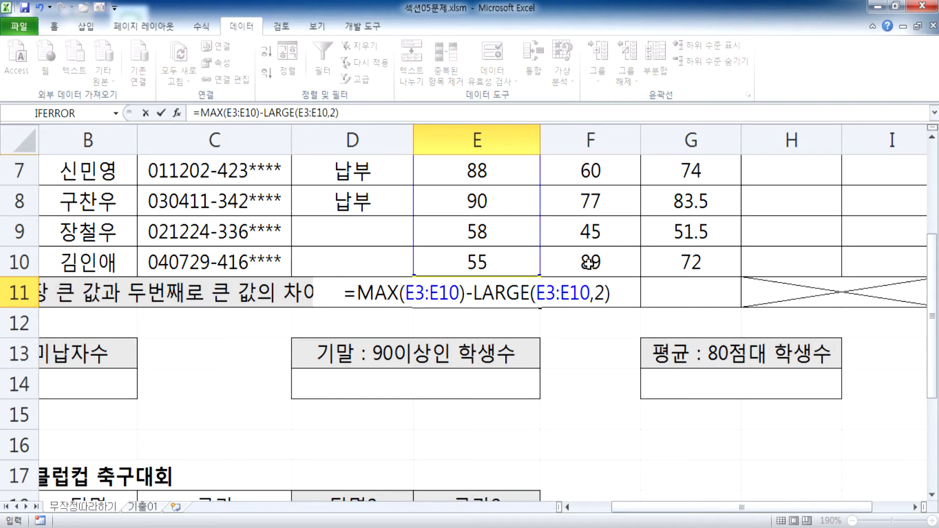
- Confirm the E11 formula and copy =MAX(E3:E10)-LARGE(E3:E10,2) into the Notepad notes below the outline formula
key("Return")
left_click(470, 294)
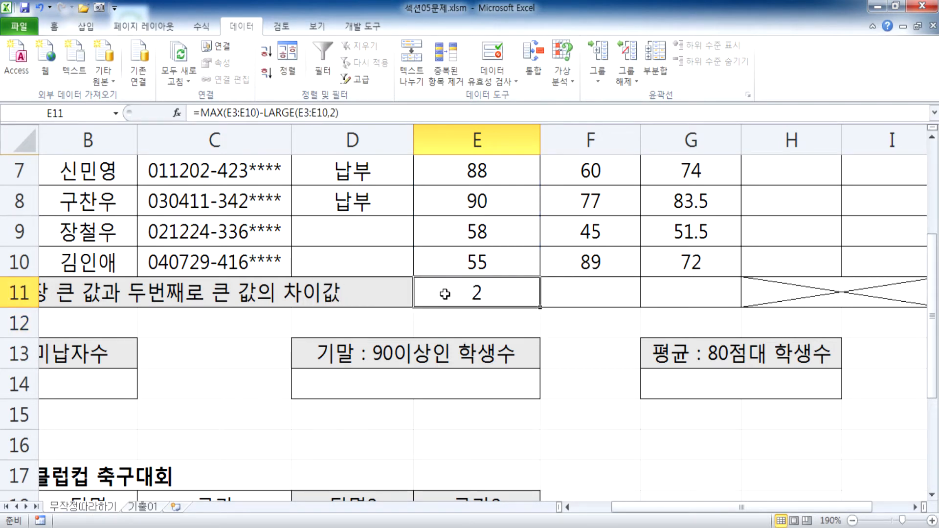
left_click_drag(376, 112, 144, 116)
key("ctrl+c")
key("alt+Tab")
left_click_drag(179, 188, 14, 191)
key("ctrl+v")
key("Return")
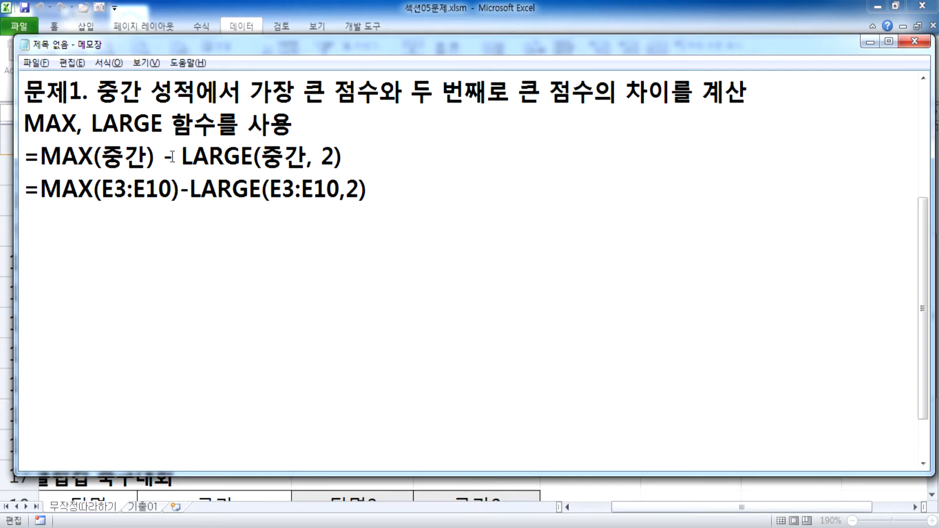
- Compare the outline formula =MAX(중간) - LARGE(중간, 2) with the cell-reference version in Notepad, and return to Excel without editing E11
left_click_drag(155, 157, 181, 157)
left_click_drag(312, 157, 321, 157)
left_click(335, 208)
left_click(378, 155)
left_click(330, 209)
left_click(375, 149)
left_click(347, 215)
key("alt+Tab")
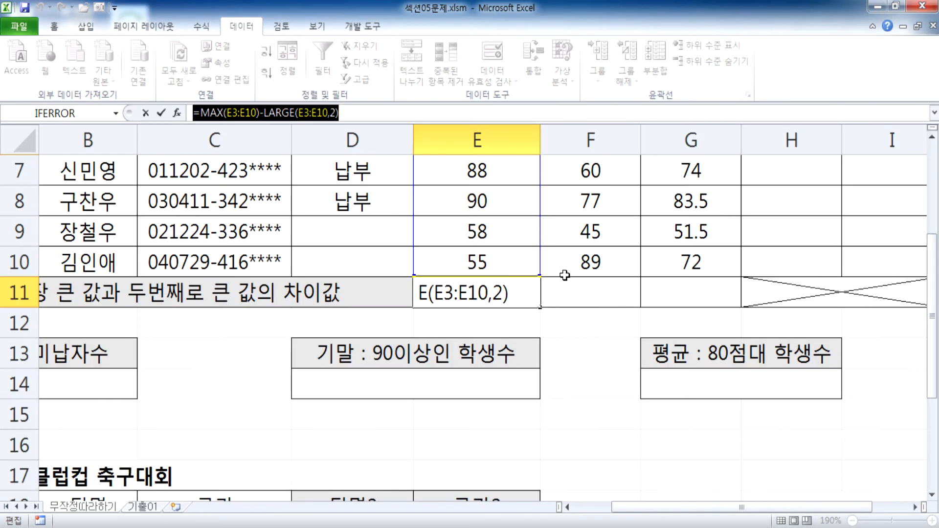
key("Escape")
- Begin a formula in F11 with the MAX function over the final exam scores F3:F10
scroll(577, 287, "up", 2)
scroll(577, 288, "down", 2)
left_click(577, 294)
scroll(577, 295, "up", 2)
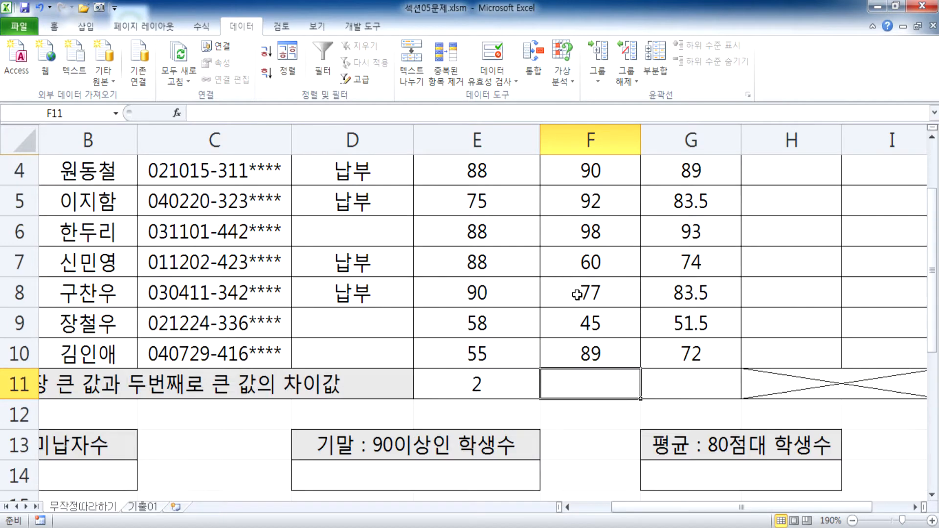
scroll(562, 295, "down", 1)
scroll(546, 320, "down", 2)
scroll(545, 320, "up", 1)
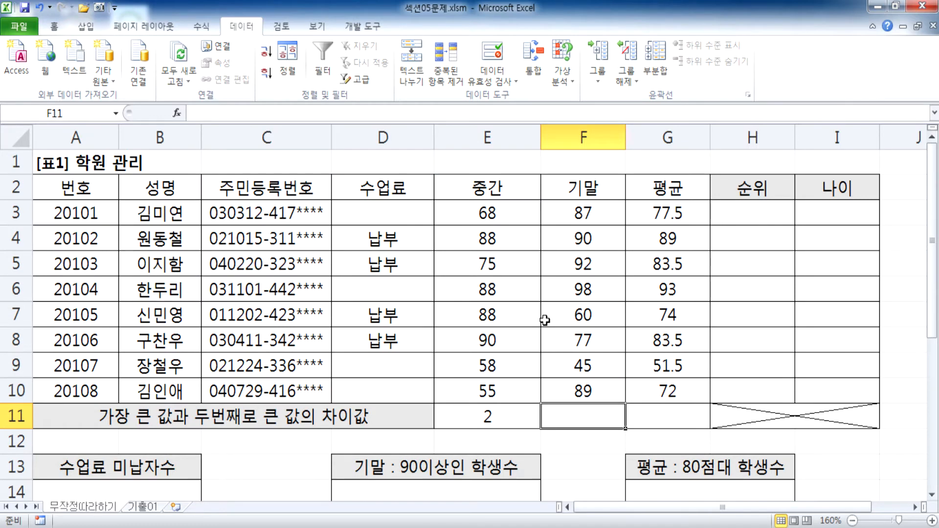
scroll(582, 379, "down", 2)
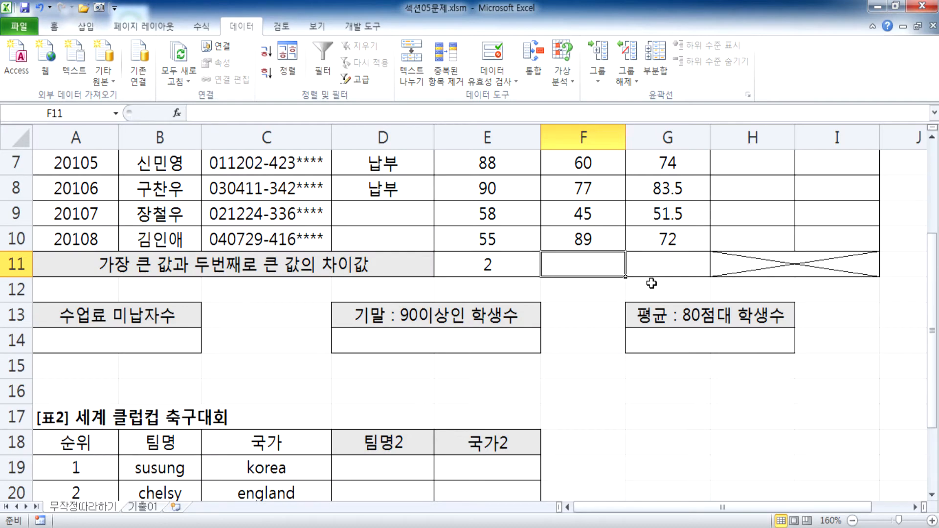
type("=MAX")
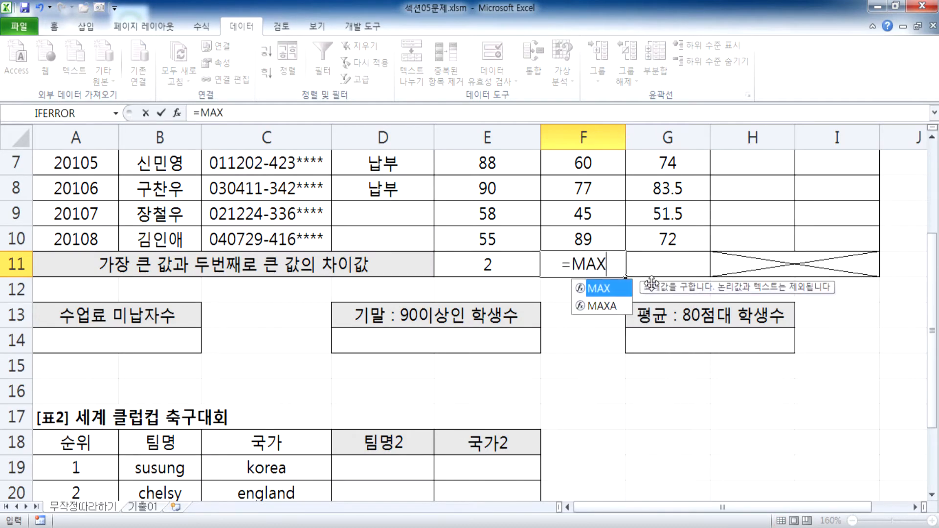
type("(")
left_click(569, 230)
left_click_drag(568, 230, 565, 211)
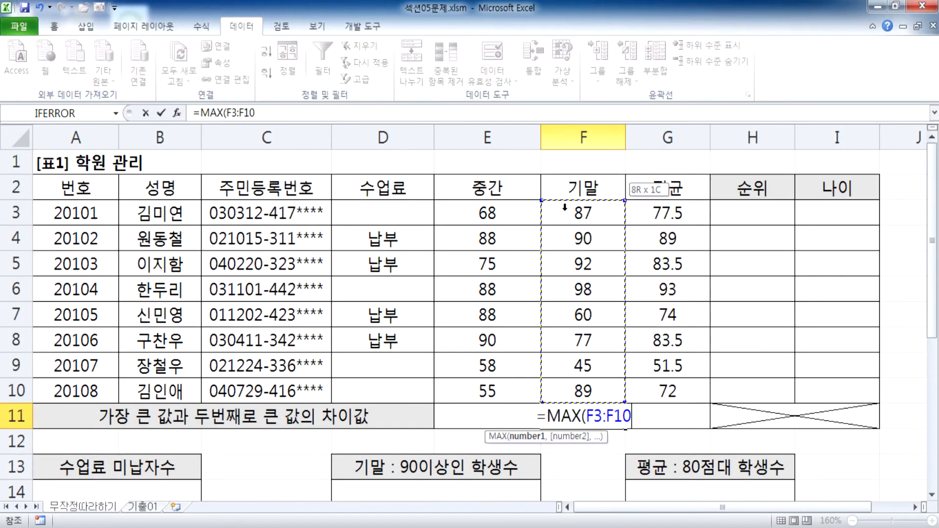
- Subtract the second-largest final score in the F11 formula with LARGE(F3:F10,2), accepting the proposed parenthesis correction
type(")-LARGE(")
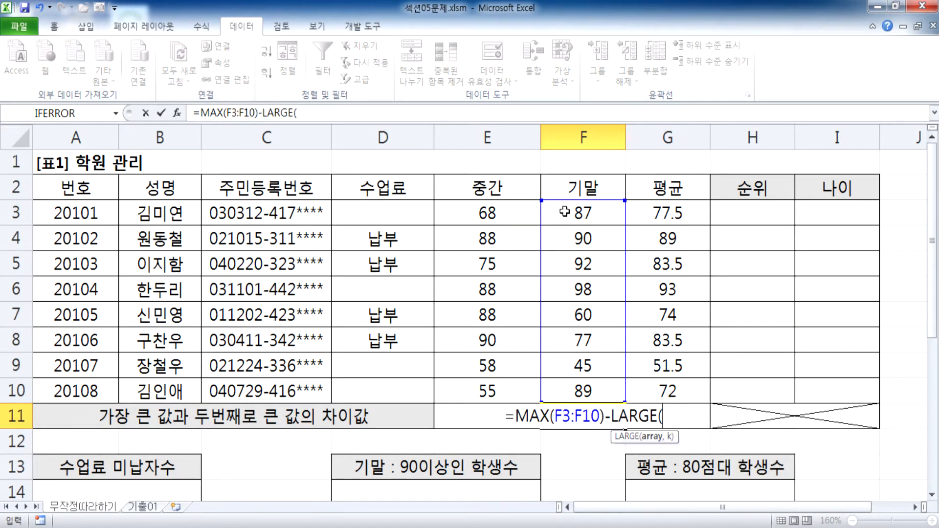
left_click_drag(584, 208, 584, 392)
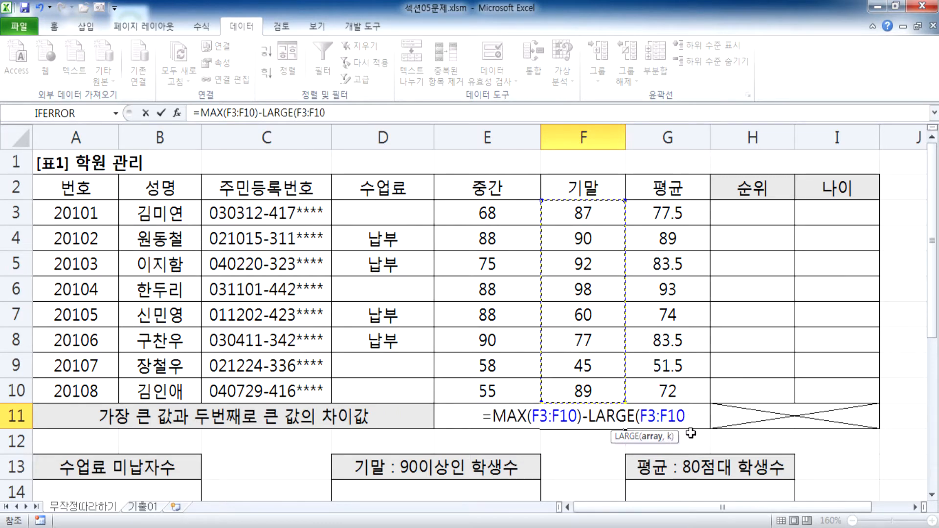
type(",2")
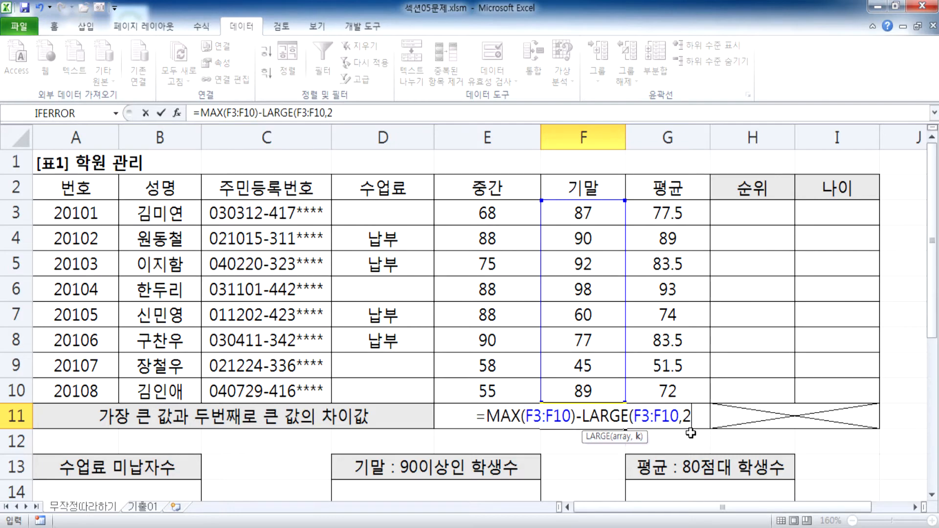
scroll(690, 433, "down", 2)
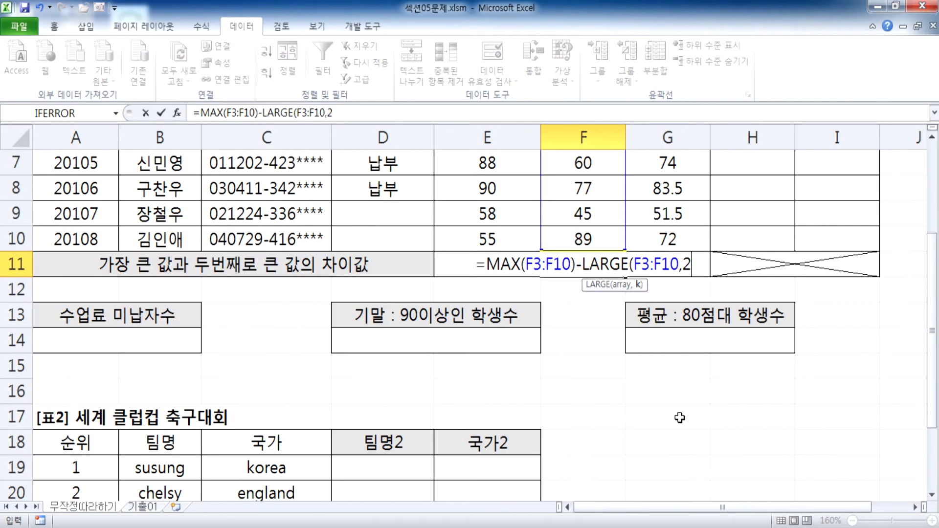
key("Return")
left_click_drag(530, 234, 488, 187)
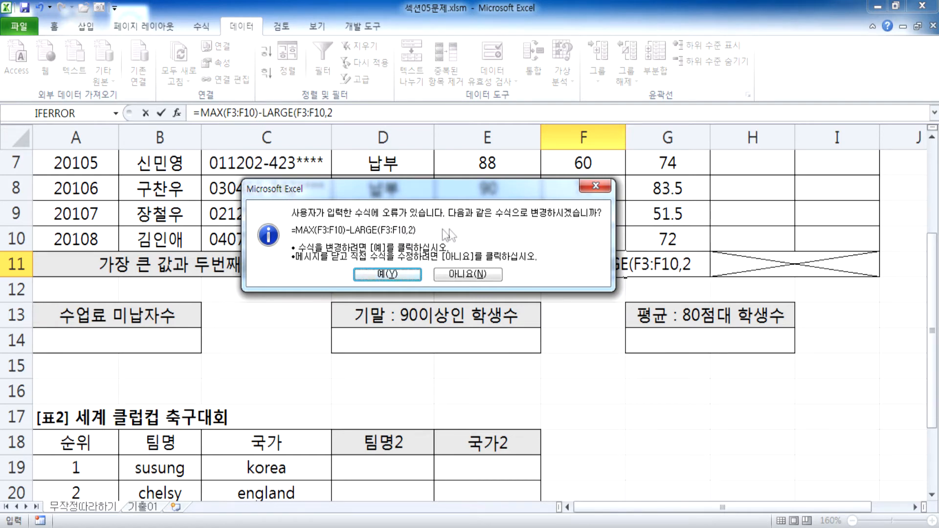
left_click(387, 273)
- Review the formula in F11 and leave it without making changes
left_click(591, 267)
double_click(600, 266)
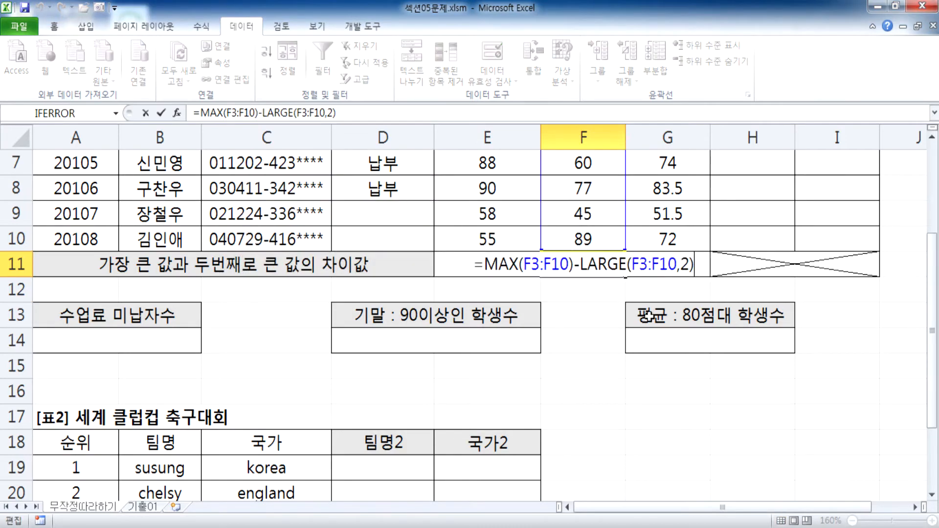
key("Escape")
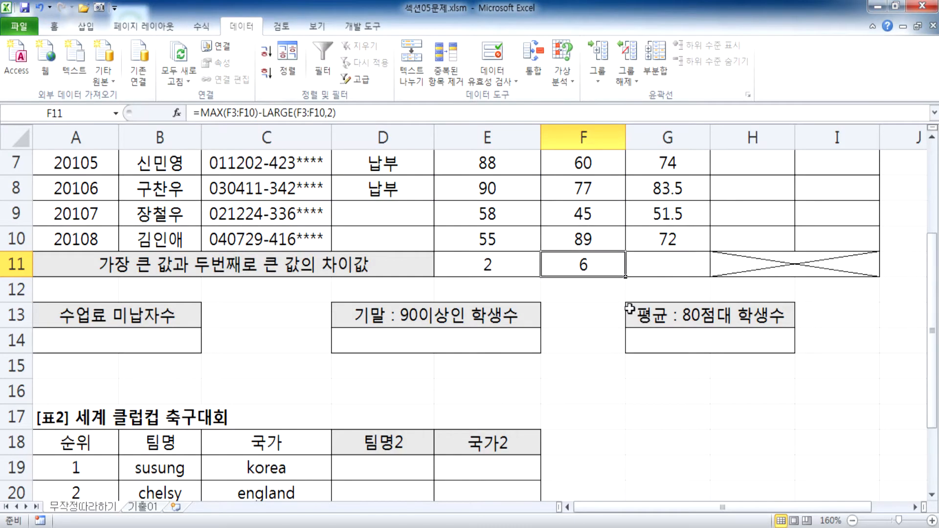
scroll(628, 308, "up", 2)
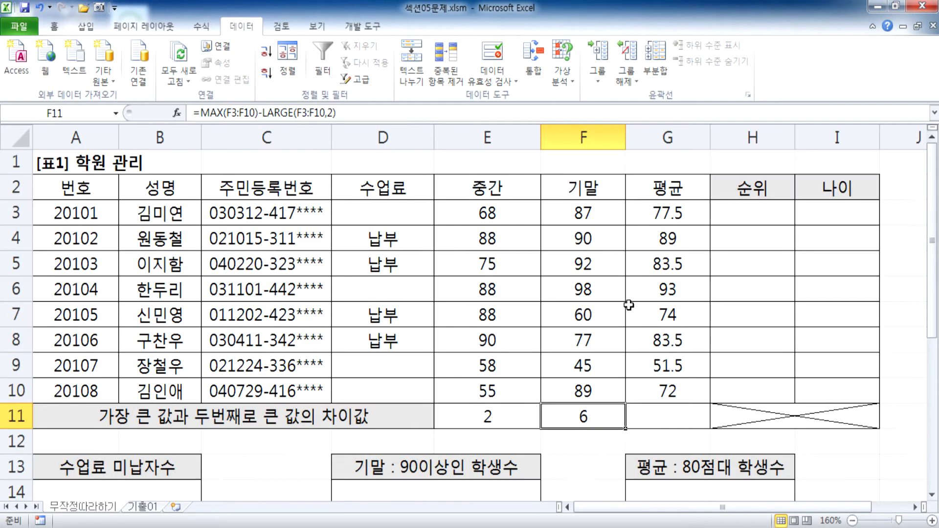
left_click(747, 213)
left_click(836, 204)
left_click(766, 209)
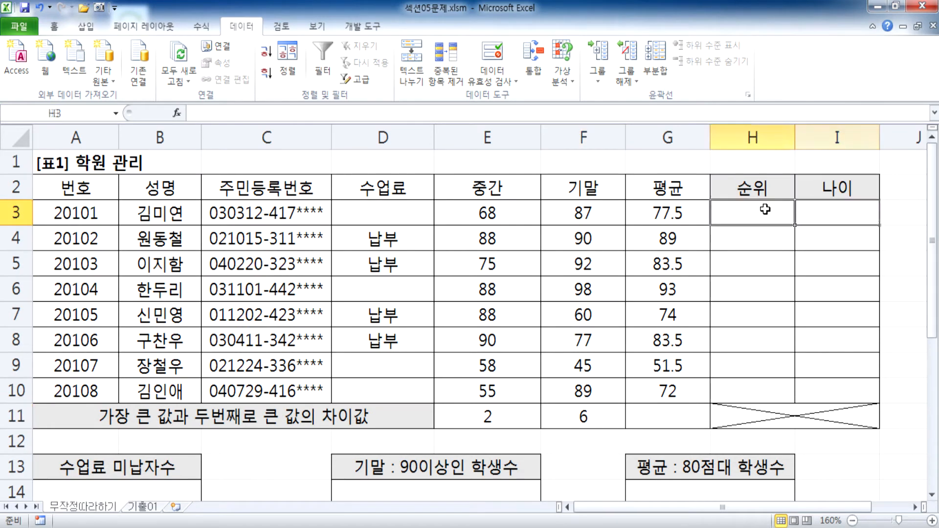
left_click(753, 276)
left_click(740, 236)
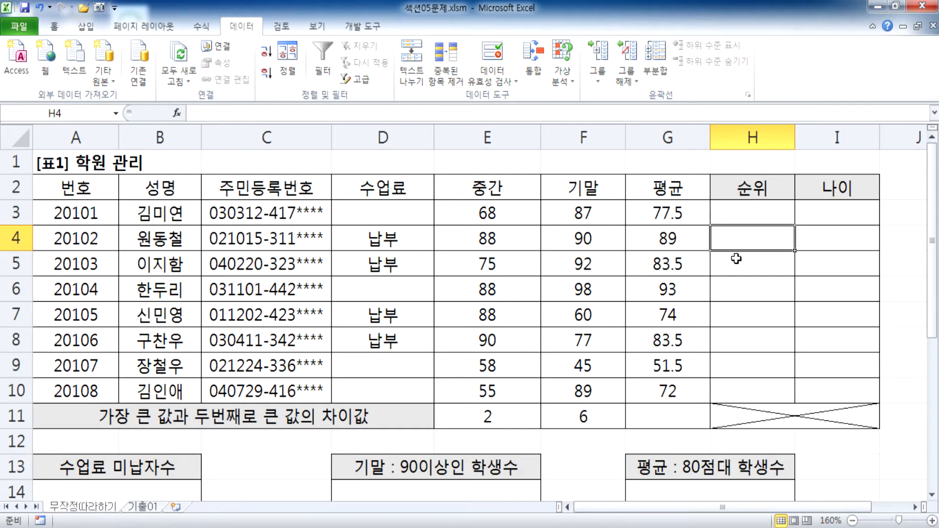
left_click(736, 213)
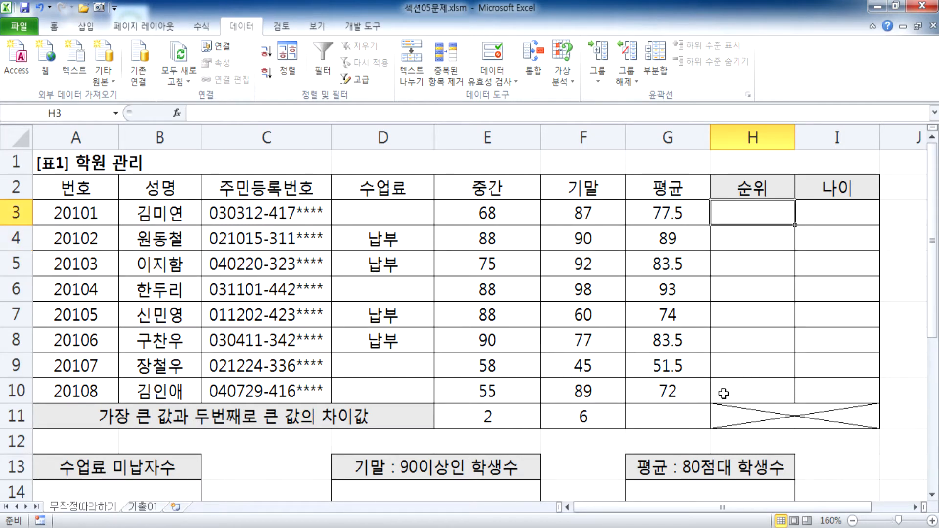
- Delete the formula in F11 and fill the E11 formula across through G11 instead
left_click(593, 417)
key("Delete")
left_click(488, 424)
scroll(549, 345, "down", 2)
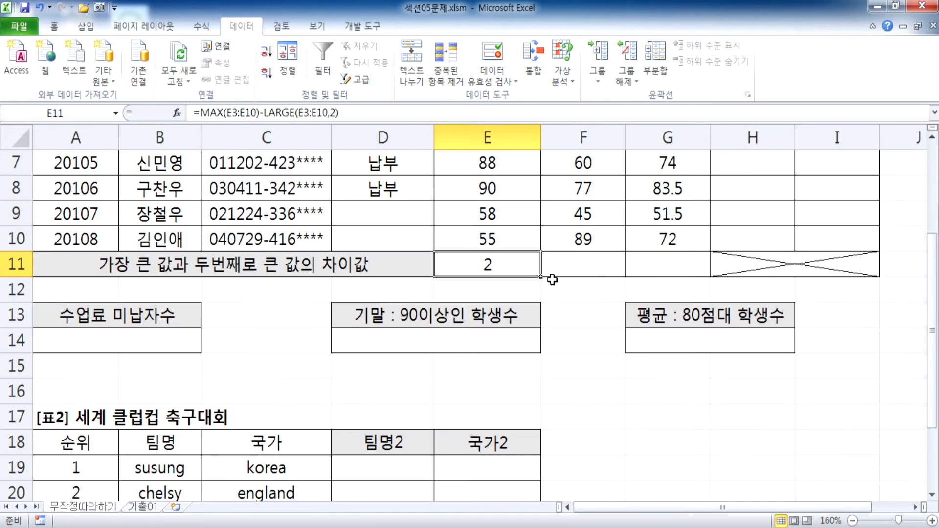
left_click(587, 384)
scroll(598, 371, "down", 3)
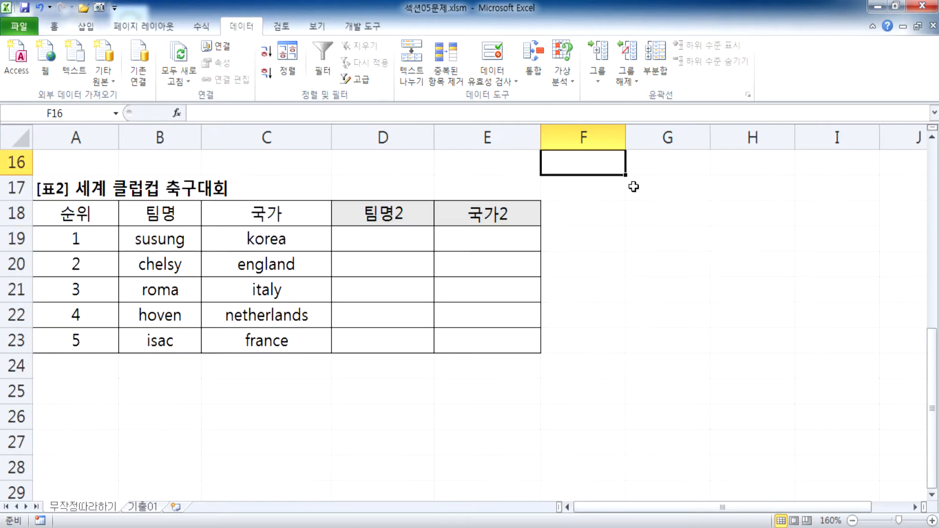
scroll(608, 218, "up", 1)
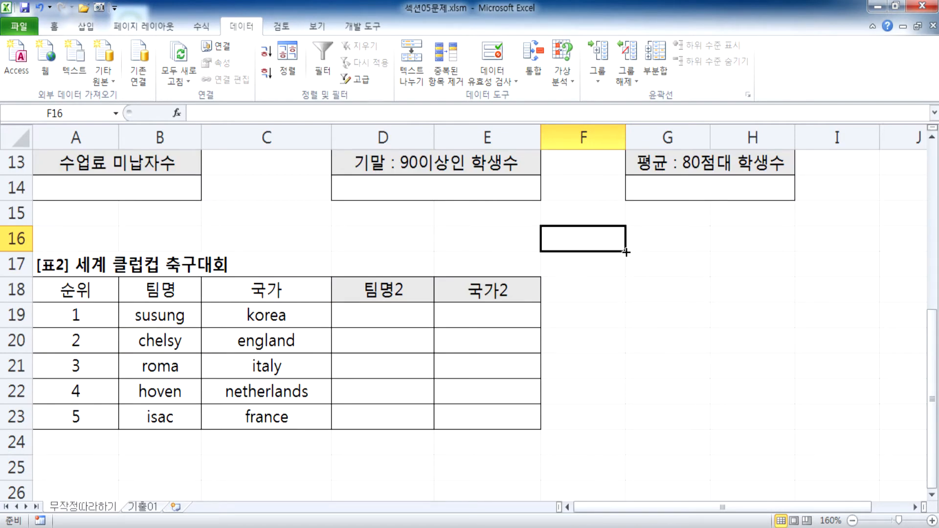
scroll(620, 253, "up", 3)
left_click(492, 340)
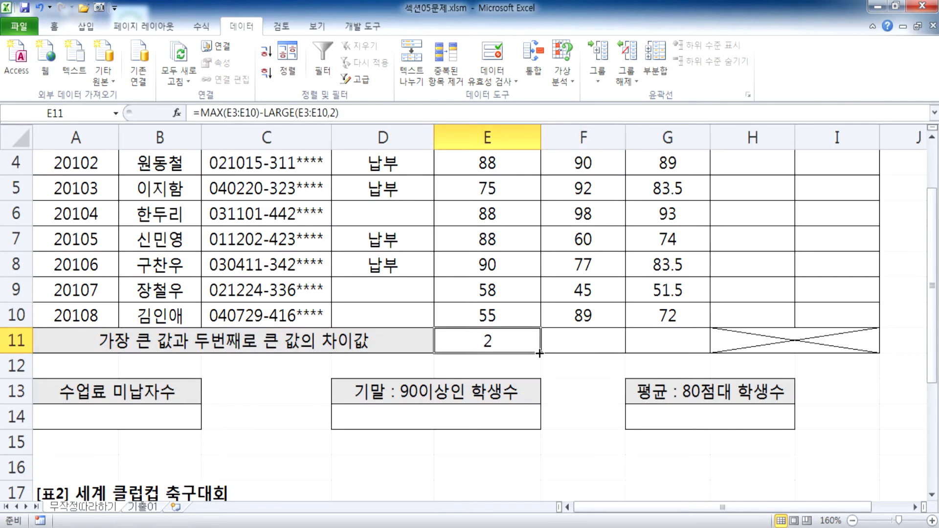
left_click_drag(540, 353, 710, 349)
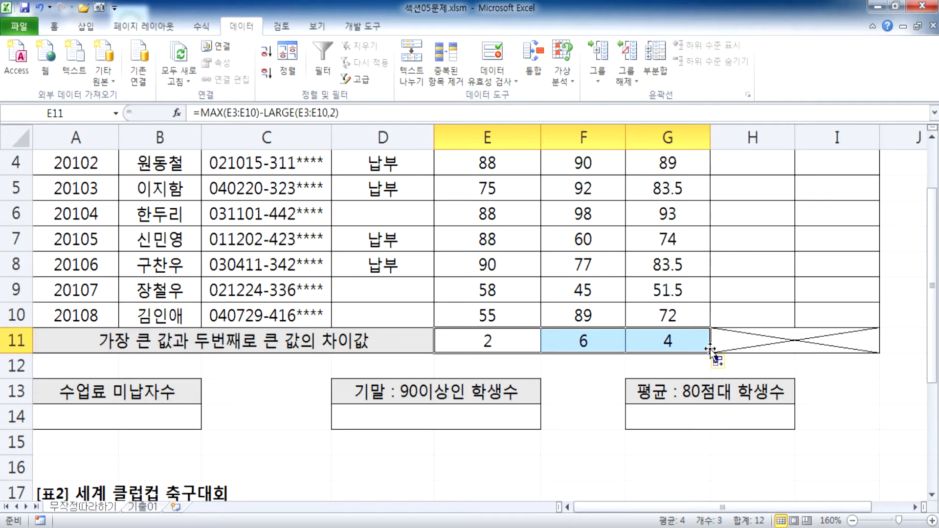
scroll(710, 349, "up", 1)
left_click(765, 207)
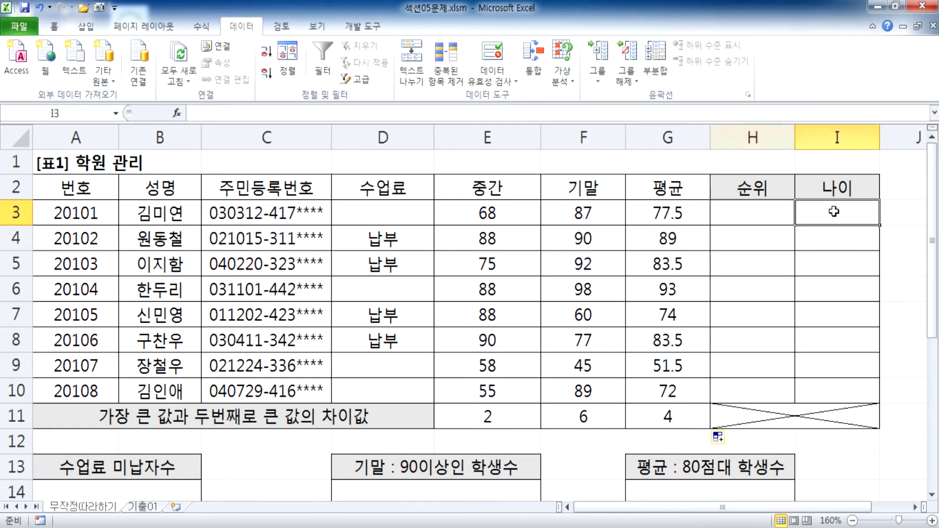
left_click_drag(773, 218, 838, 215)
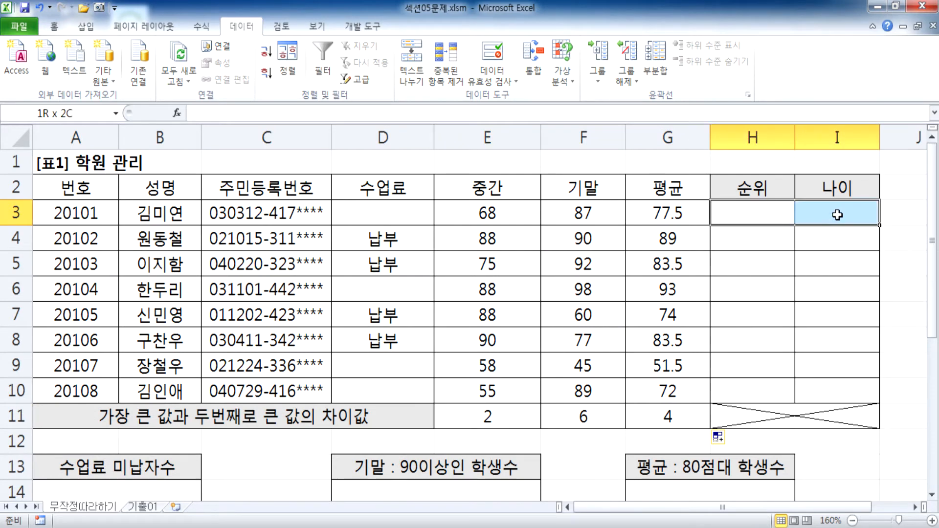
left_click_drag(751, 215, 835, 215)
mouse_move(879, 225)
left_mouse_down()
mouse_move(873, 399)
mouse_move(873, 223)
left_mouse_up()
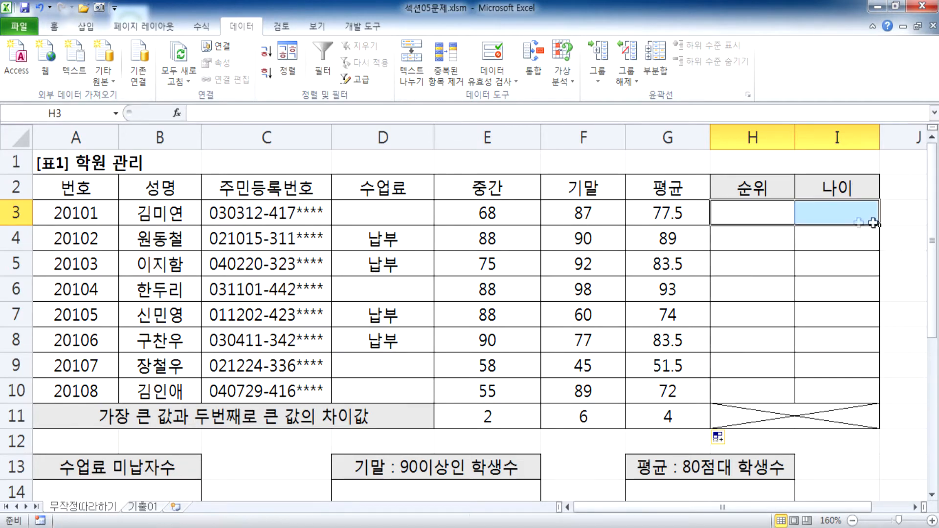
left_click(752, 209)
left_click(832, 218)
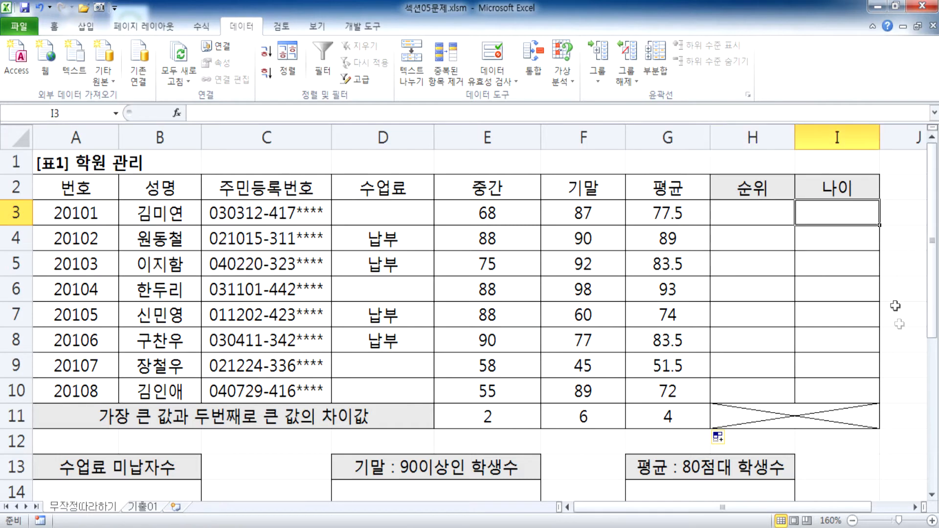
left_click_drag(735, 212, 757, 213)
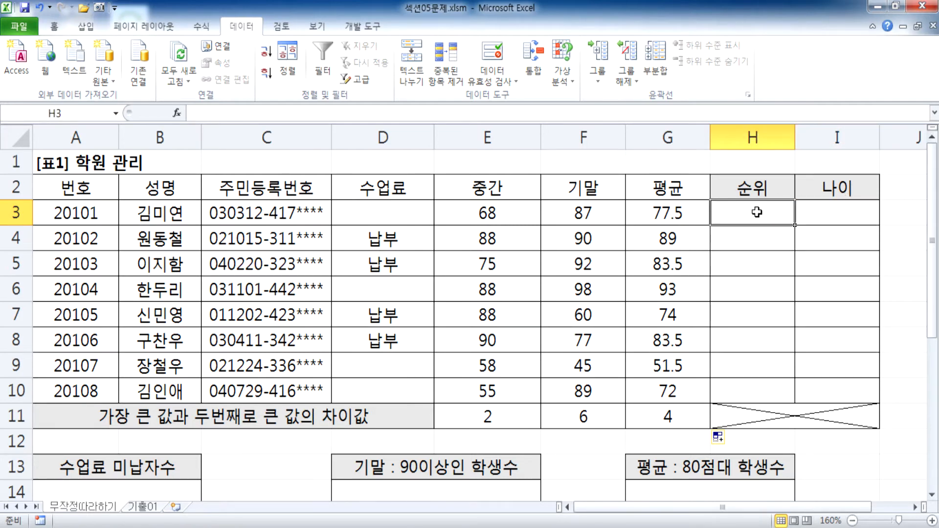
left_click(465, 423)
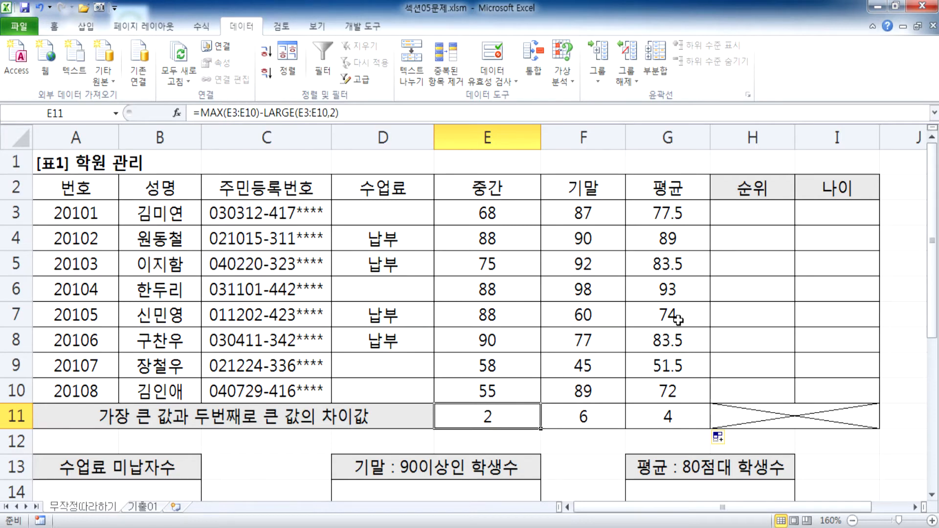
left_click(769, 218)
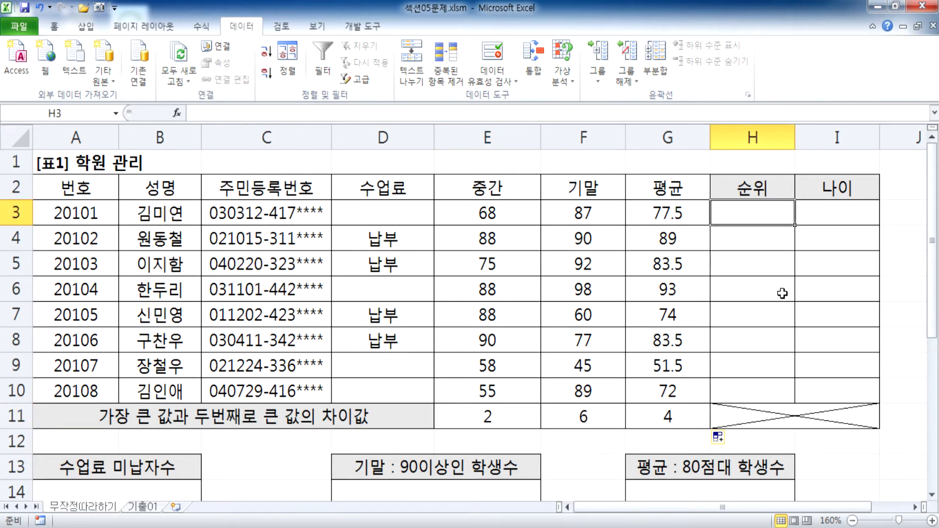
- Switch to Notepad and arrange its window beside the worksheet so the 평균, 순위 and 나이 columns remain in view
scroll(785, 293, "right", 1)
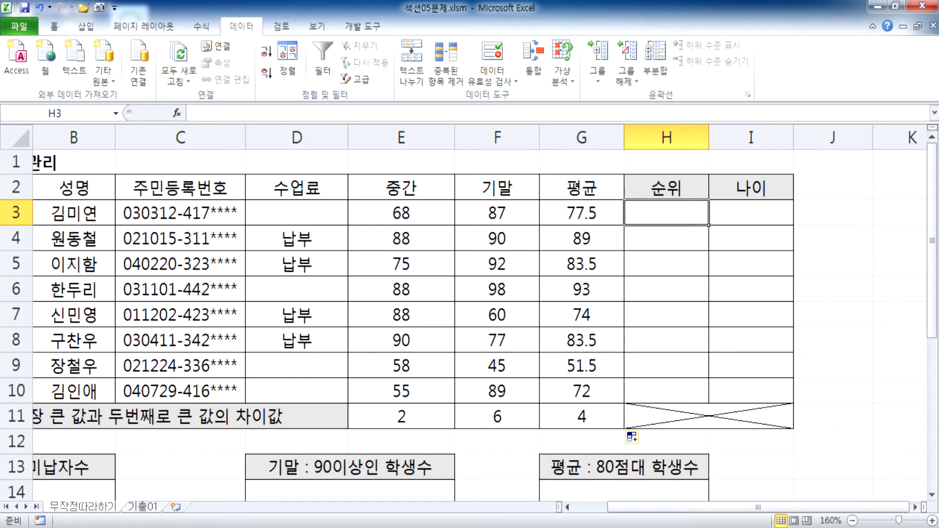
key("alt+Tab")
left_click_drag(589, 48, 71, 118)
left_click_drag(205, 113, 0, 113)
- Leave a blank line below the first problem's formulas in the notes and label the second problem 문제2
key("Return")
type("ANSW")
key("BackSpace")
key("BackSpace")
key("BackSpace")
key("BackSpace")
type("문제3")
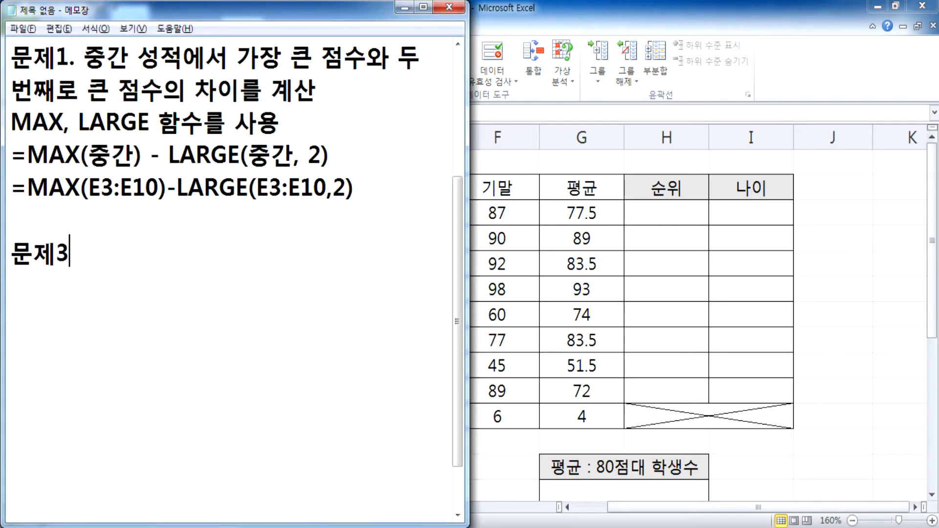
key("BackSpace")
type("2)")
key("BackSpace")
key("BackSpace")
- Complete the second problem's heading line in the notes as 문제2. 평균을 이용하여 순위를 계산
type(". 평균 점")
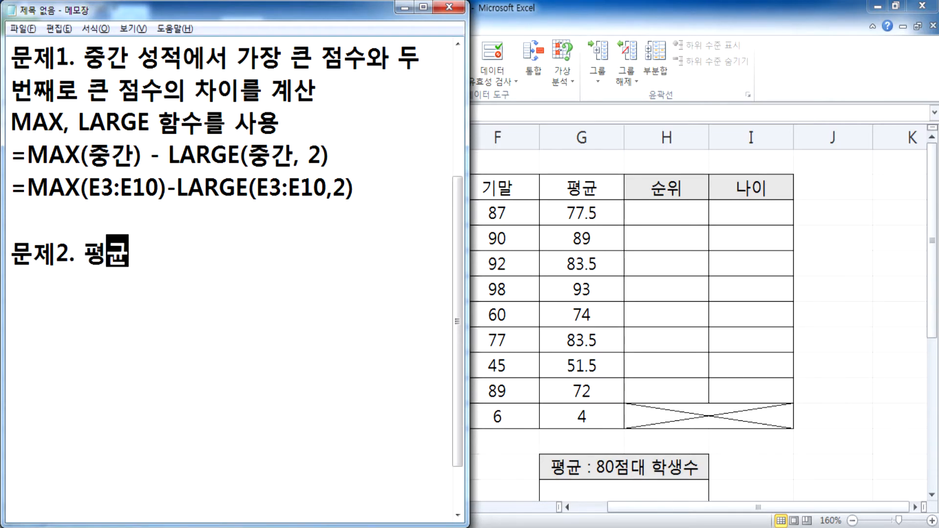
key("BackSpace")
key("BackSpace")
key("BackSpace")
key("BackSpace")
type("을 이용")
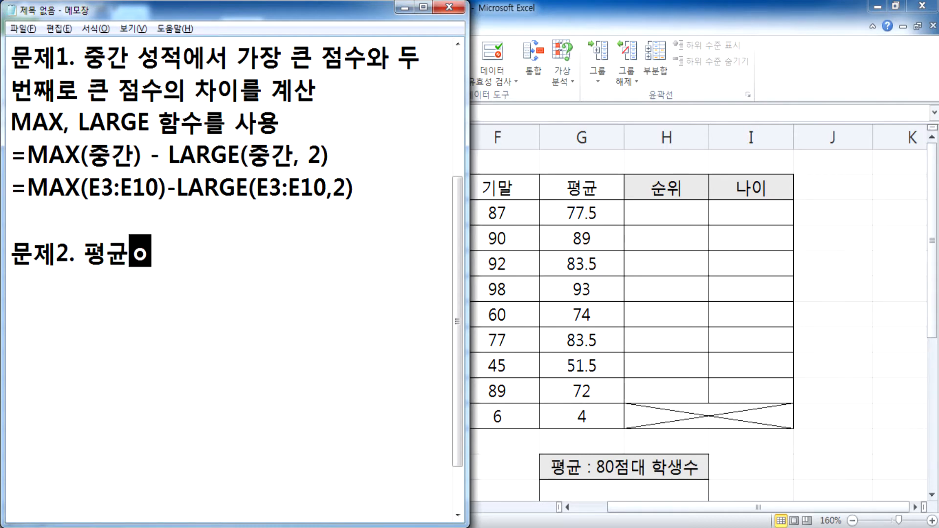
type("하여 순위를 계")
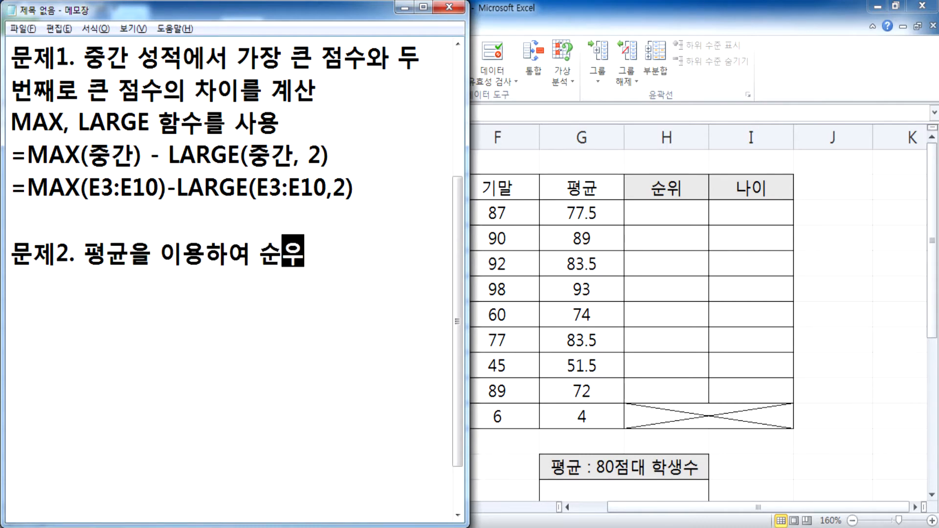
type("산")
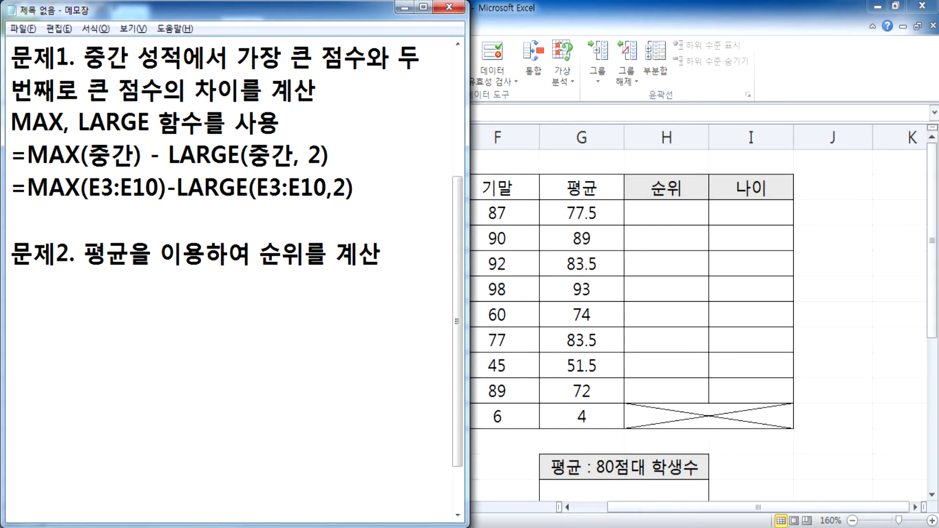
- Add the lines 평균이 가장 큰 학생이 1위 and RANK 함수를 사용 below the problem 2 heading
key("Return")
type("평규ㄴ이 ")
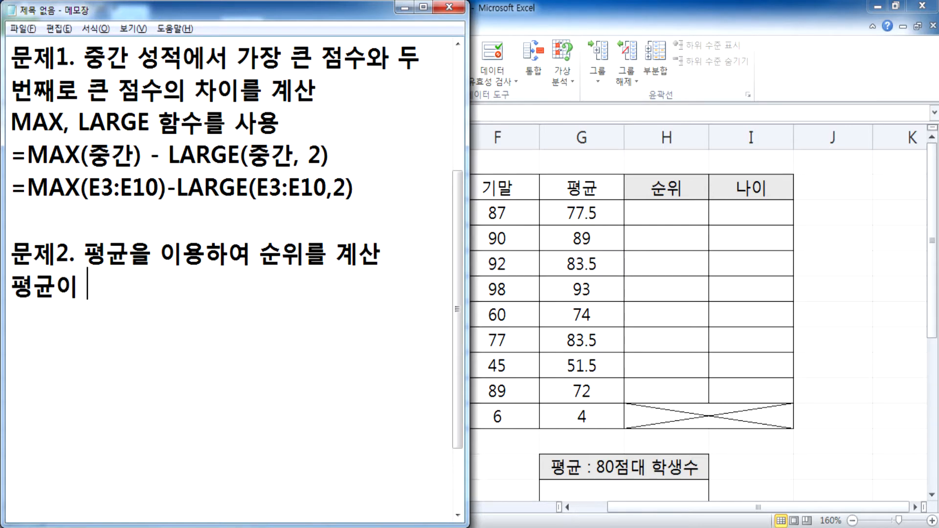
type("가장 큰 ")
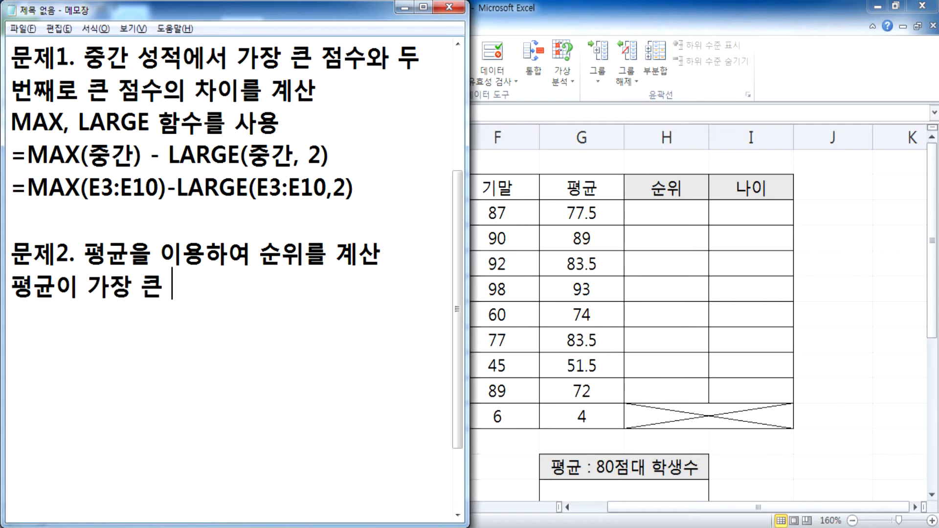
type("하ㄱ생이 1")
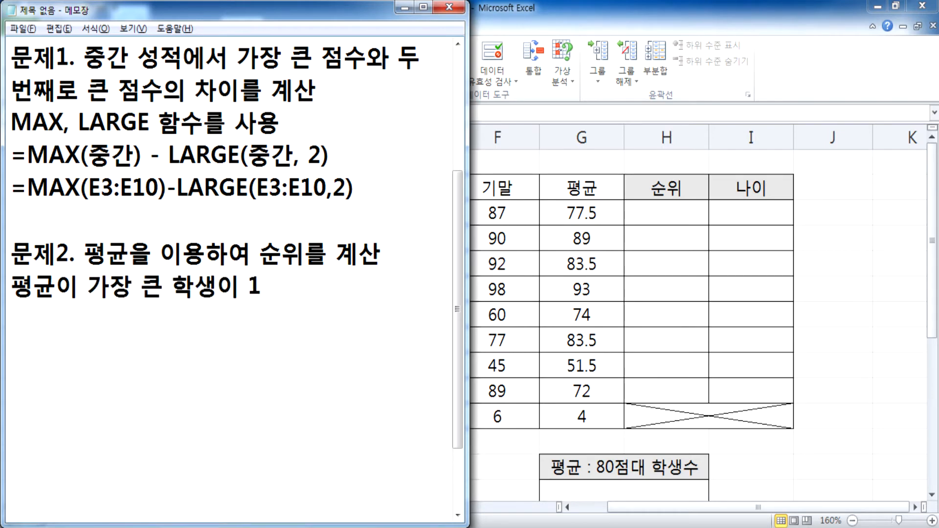
type("위")
key("Return")
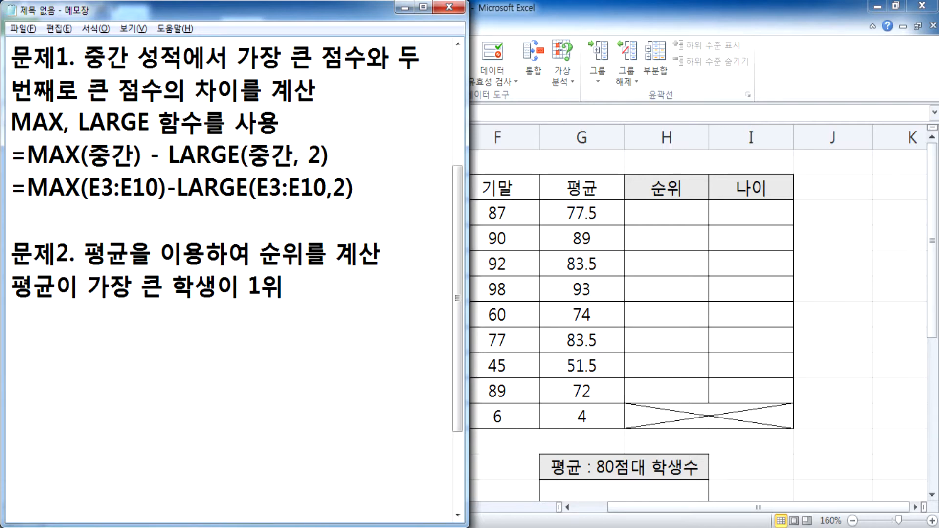
type("RANK 함")
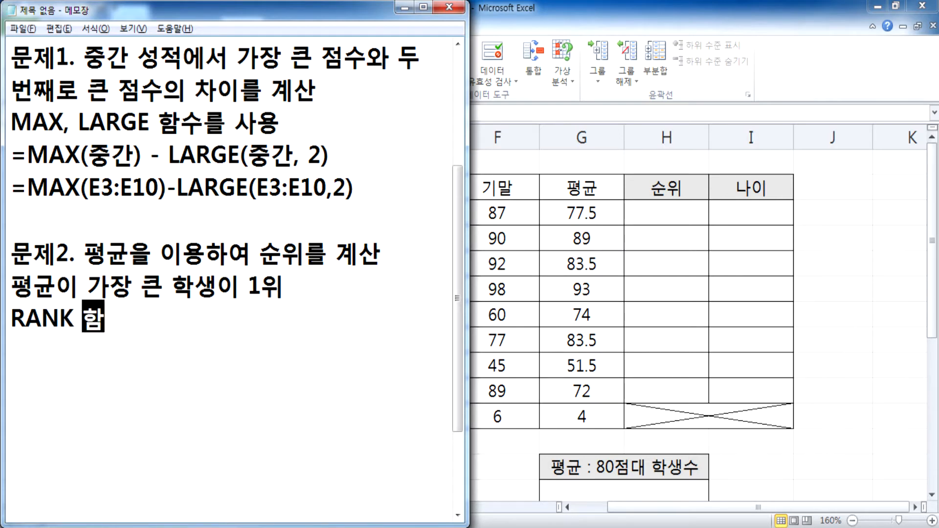
type("수를 사용")
key("Return")
- Begin a RANK formula in H3 of the worksheet, compare the suggested RANK.EQ and RANK descriptions, and discard the entry
left_click(666, 214)
type("=")
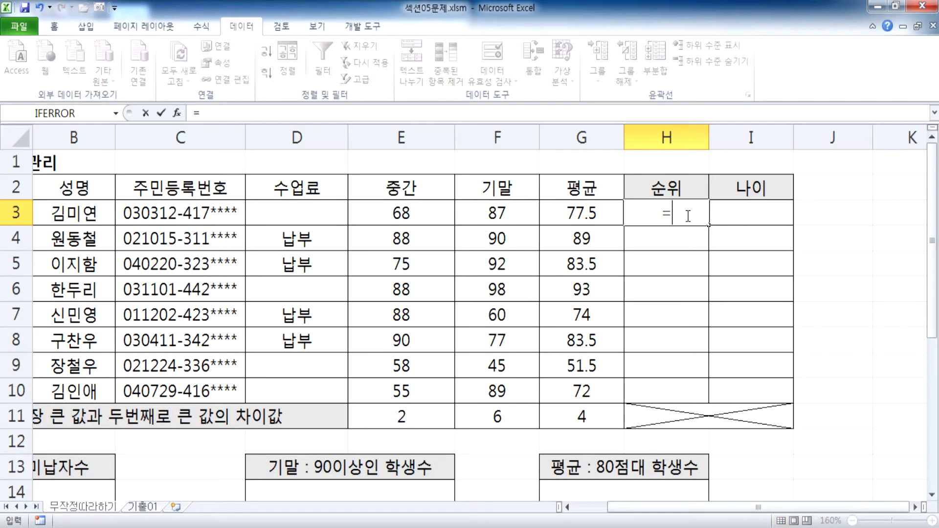
type("RANK")
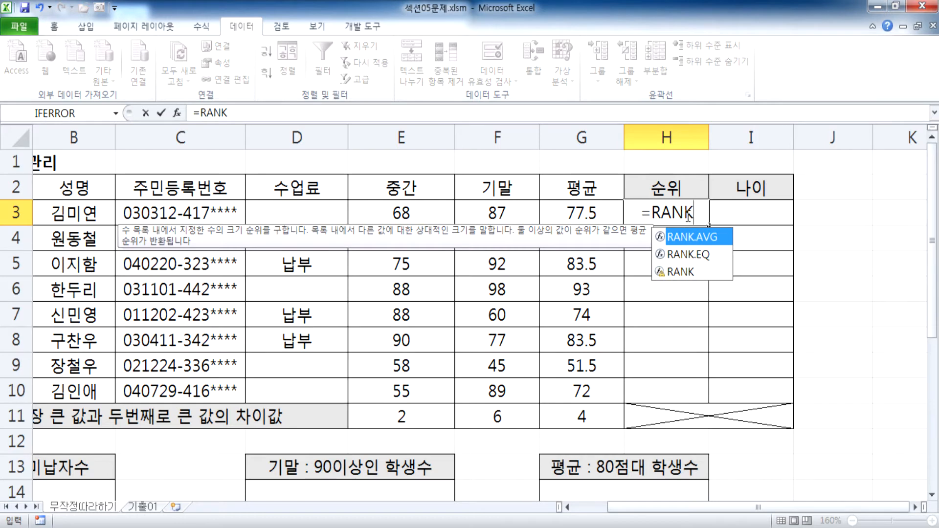
left_click(690, 256)
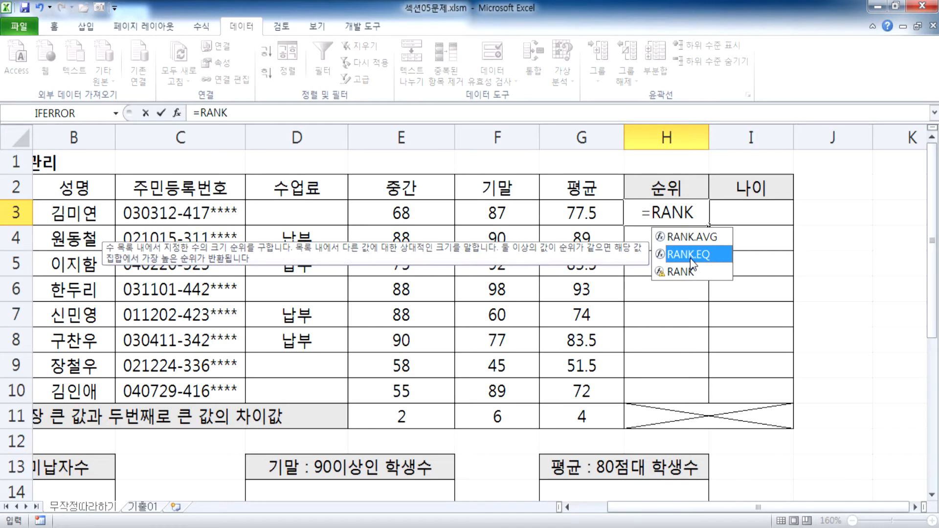
left_click(692, 275)
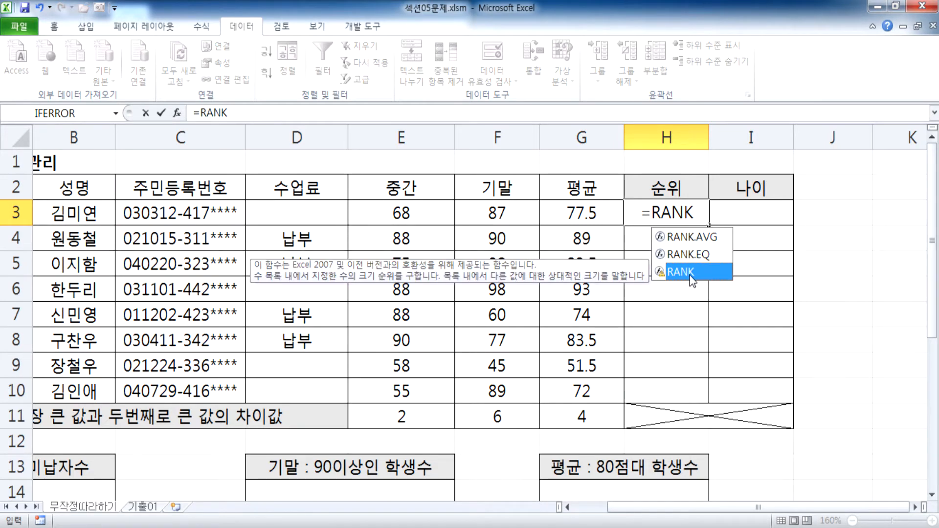
key("Up")
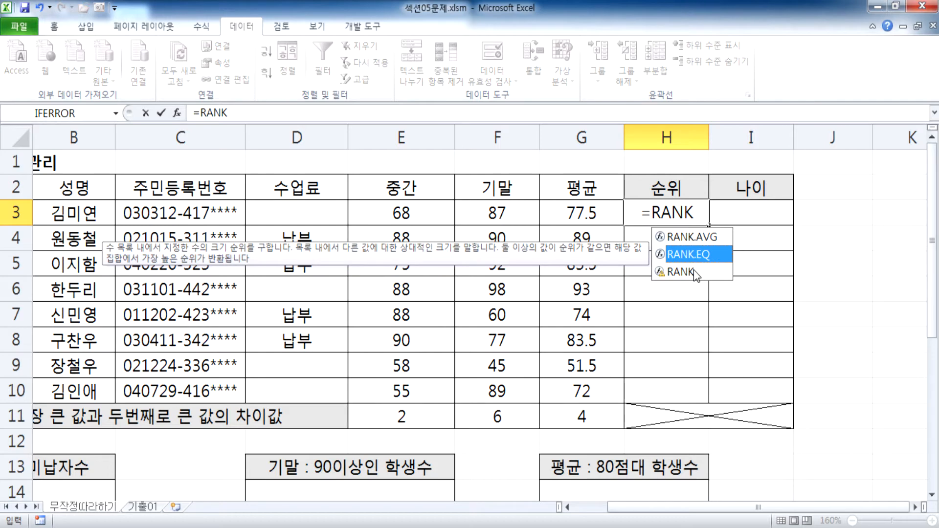
left_click(693, 270)
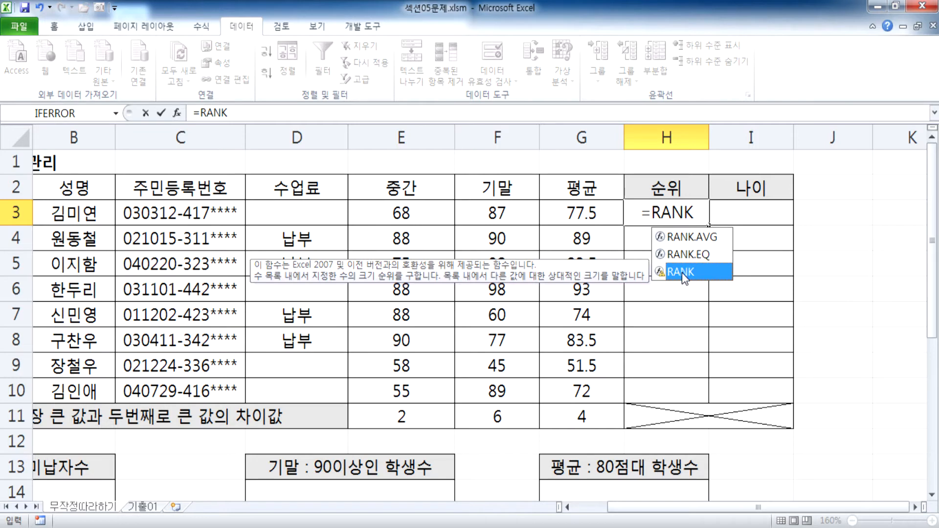
double_click(682, 272)
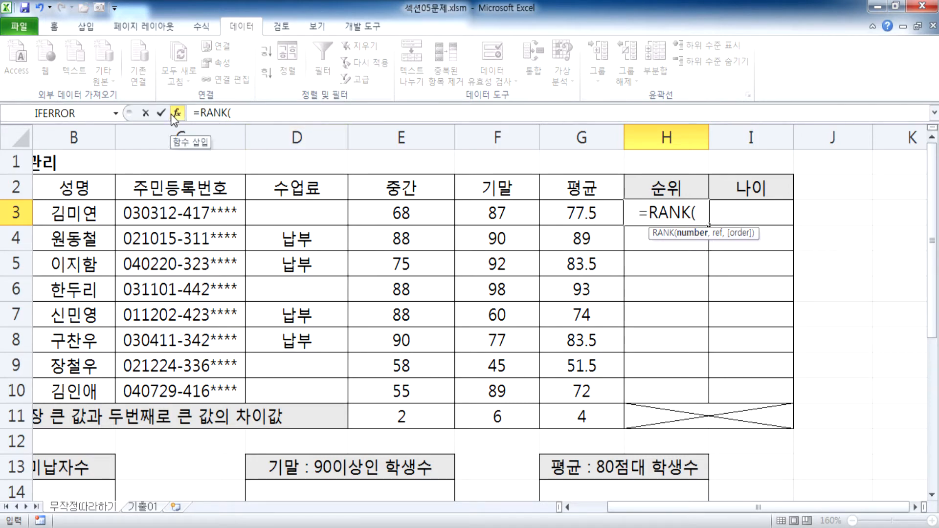
key("Escape")
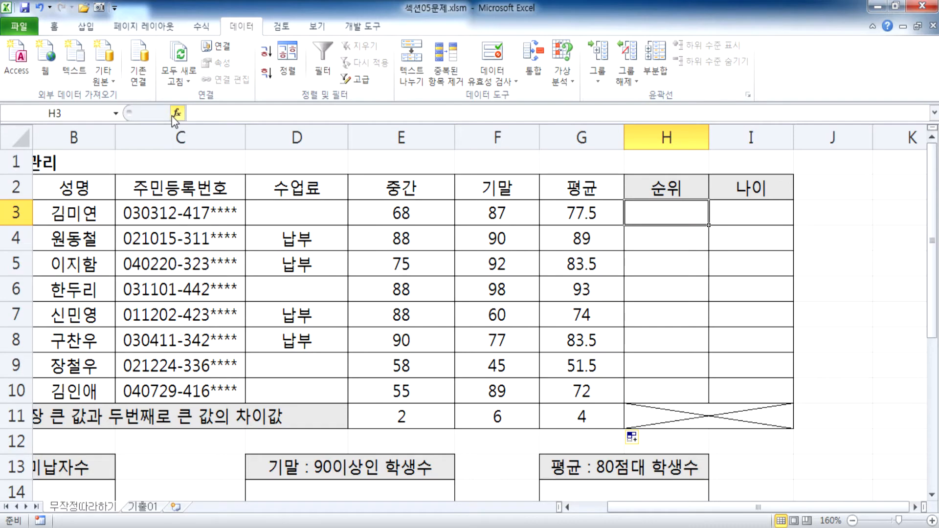
- Open the function wizard for H3 and look up the description of RANK.EQ in the 통계 category
left_click(177, 113)
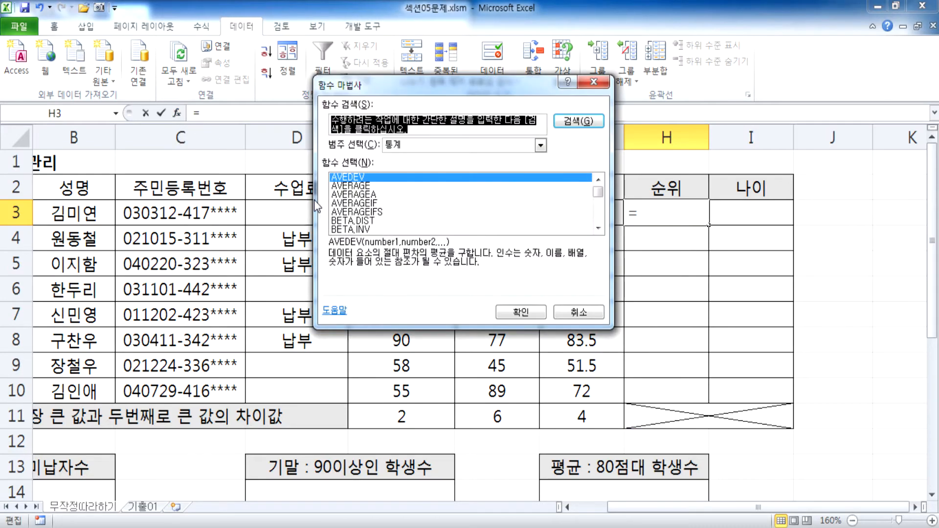
left_click(408, 144)
left_click(408, 142)
scroll(398, 204, "down", 20)
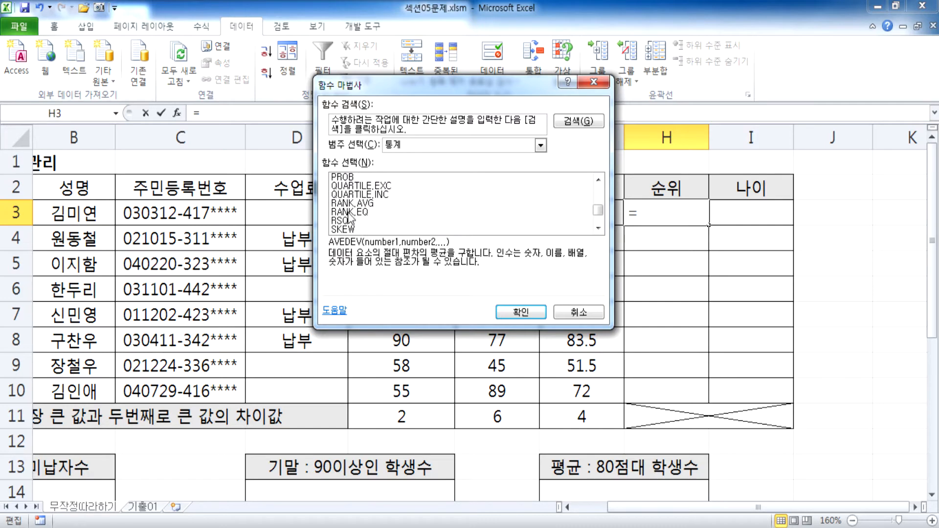
left_click(350, 213)
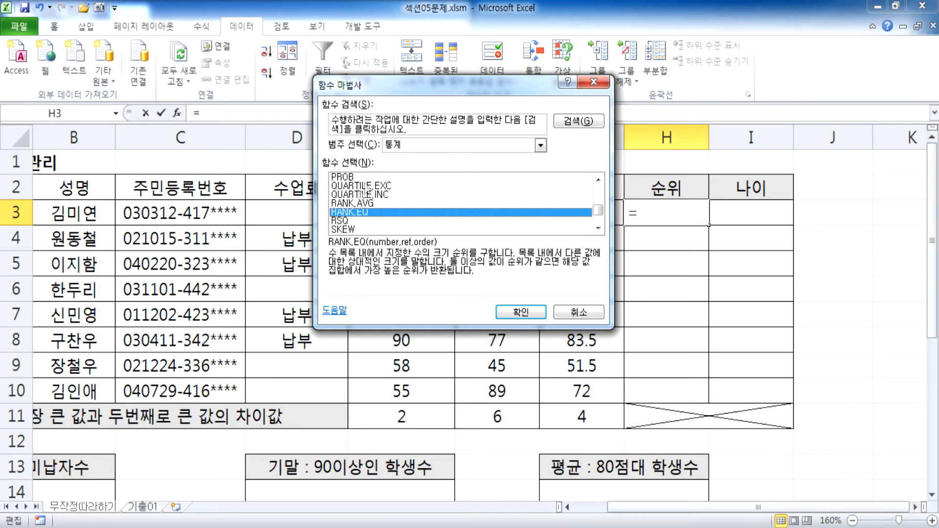
- Look through the 통계 function list for RANK, checking MAX and RANK.EQ along the way
left_click(410, 145)
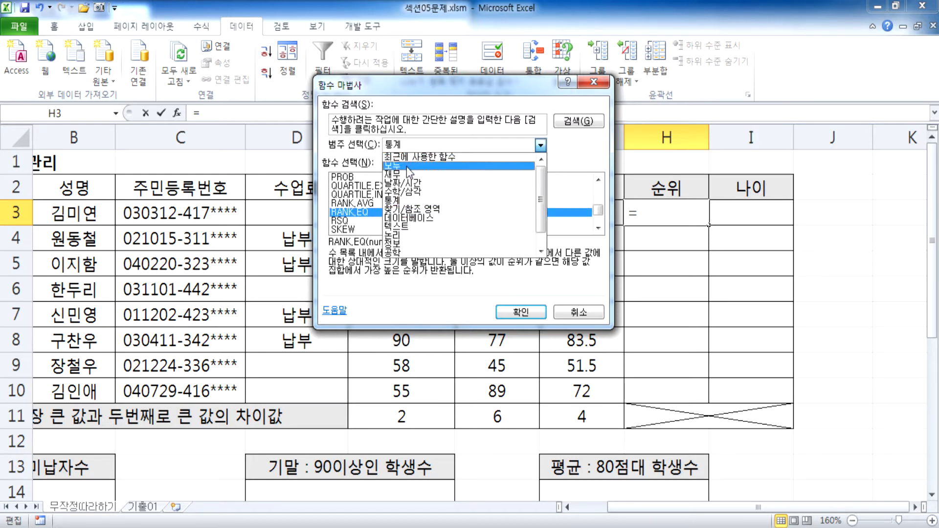
left_click(359, 215)
scroll(359, 217, "down", 10)
scroll(359, 218, "down", 15)
scroll(359, 224, "down", 2)
scroll(360, 218, "up", 10)
scroll(360, 216, "up", 1)
left_click(357, 186)
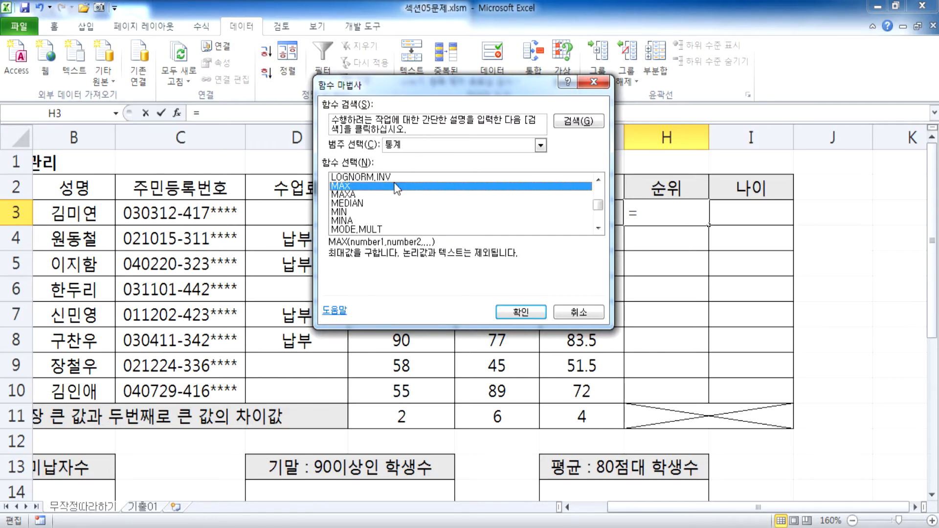
scroll(370, 214, "up", 5)
scroll(370, 221, "down", 9)
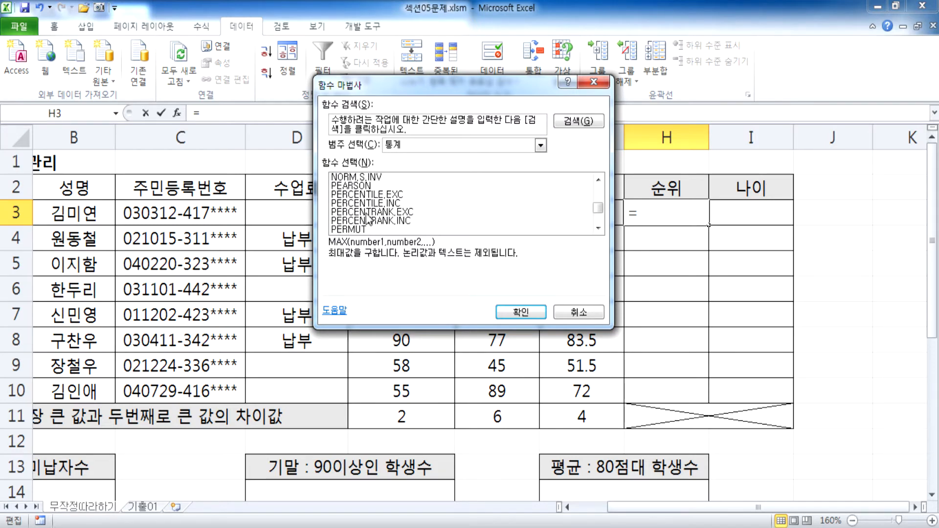
scroll(370, 221, "down", 8)
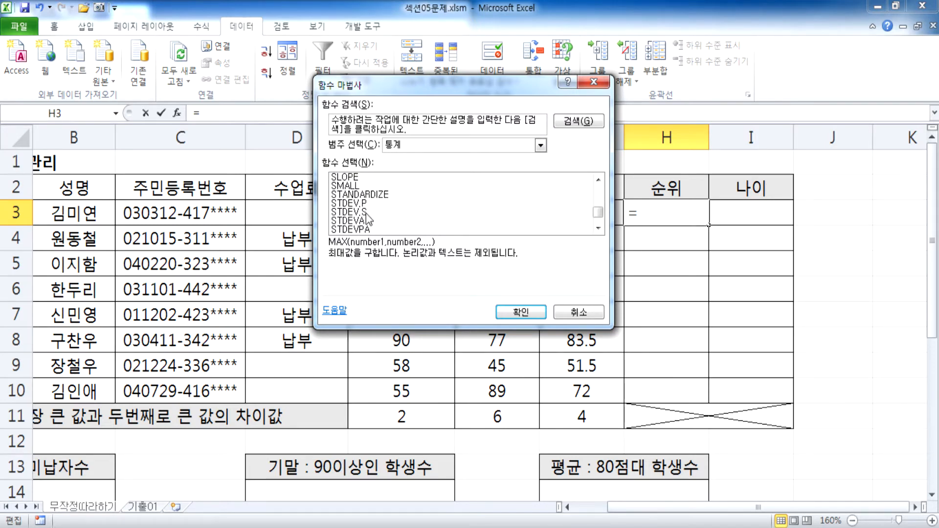
scroll(368, 219, "up", 5)
left_click(365, 203)
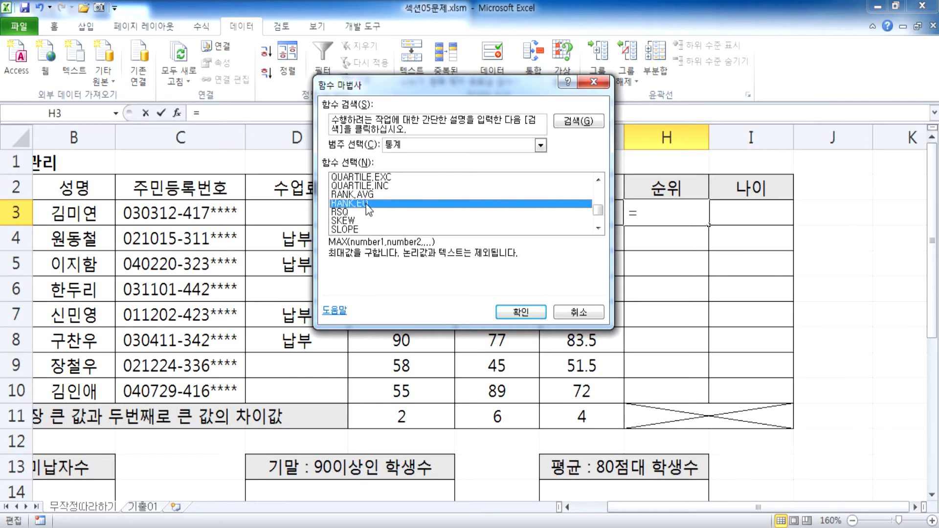
- Switch the function category to Compatibility and locate RANK in its list
left_click(413, 147)
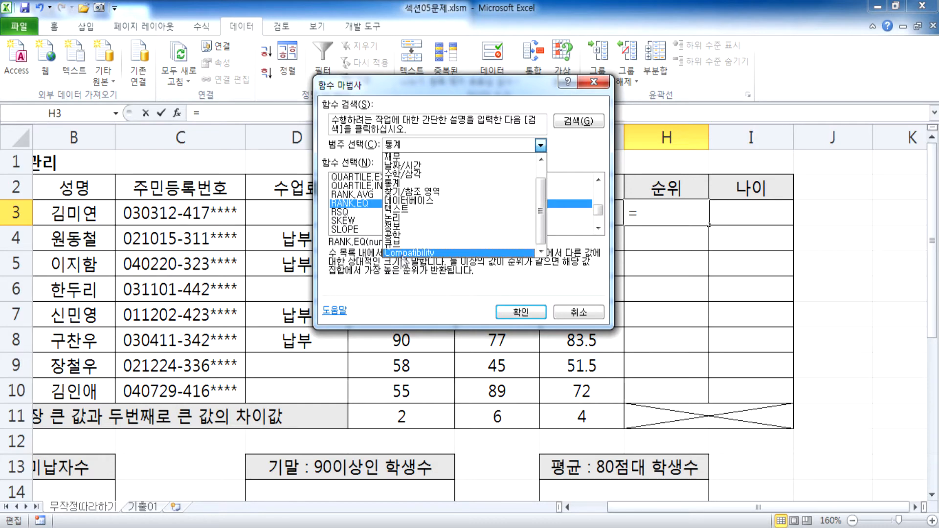
left_click(406, 253)
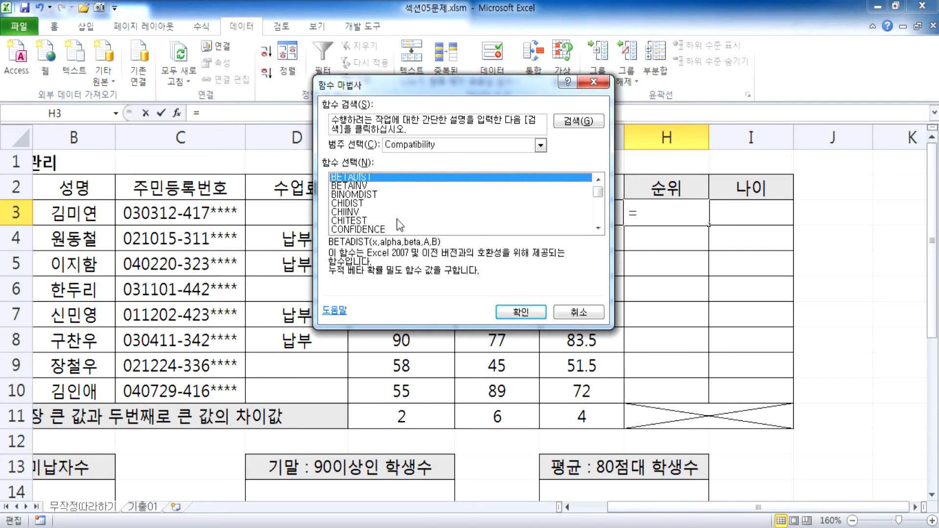
scroll(397, 224, "down", 5)
scroll(396, 224, "down", 4)
scroll(396, 226, "down", 2)
scroll(396, 226, "up", 3)
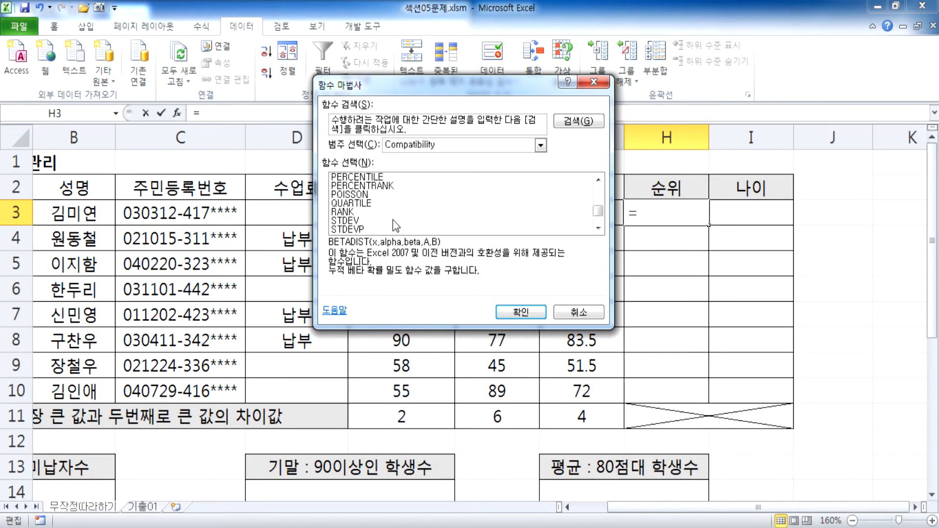
- Set the function category to 모두 and jump to the functions beginning with R
left_click(406, 145)
scroll(403, 177, "up", 3)
left_click(404, 165)
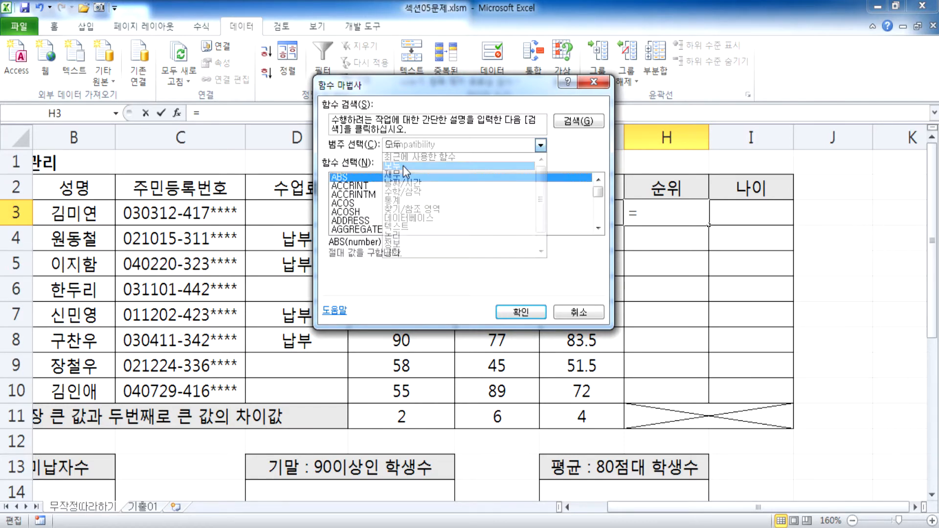
left_click(598, 212)
left_click_drag(597, 211, 597, 232)
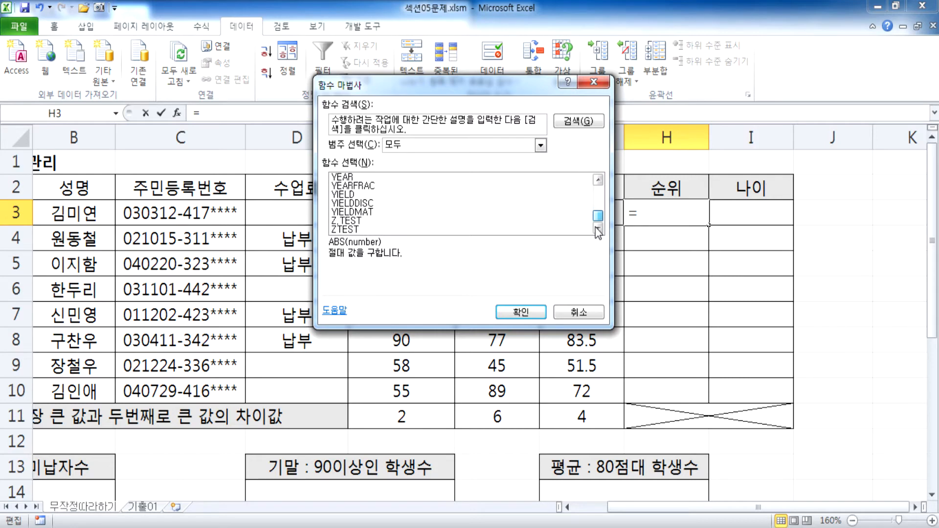
left_click(377, 196)
key("r")
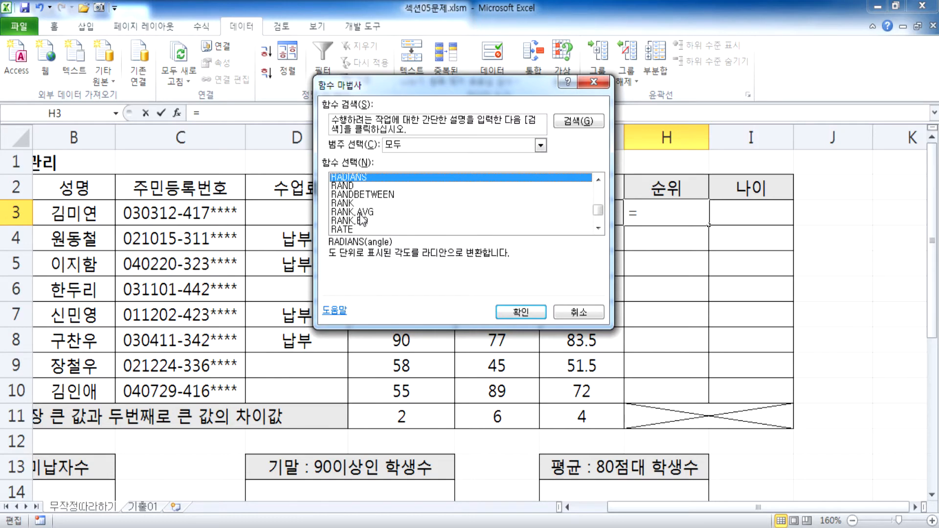
- Return to the start of the full function list, jump to the K functions, and go on to the R functions
left_click_drag(598, 210, 597, 185)
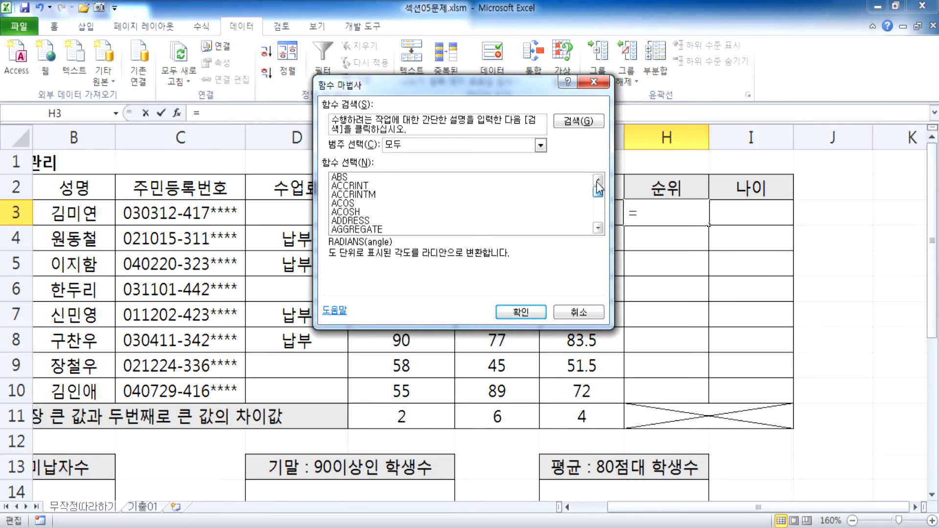
left_click(363, 188)
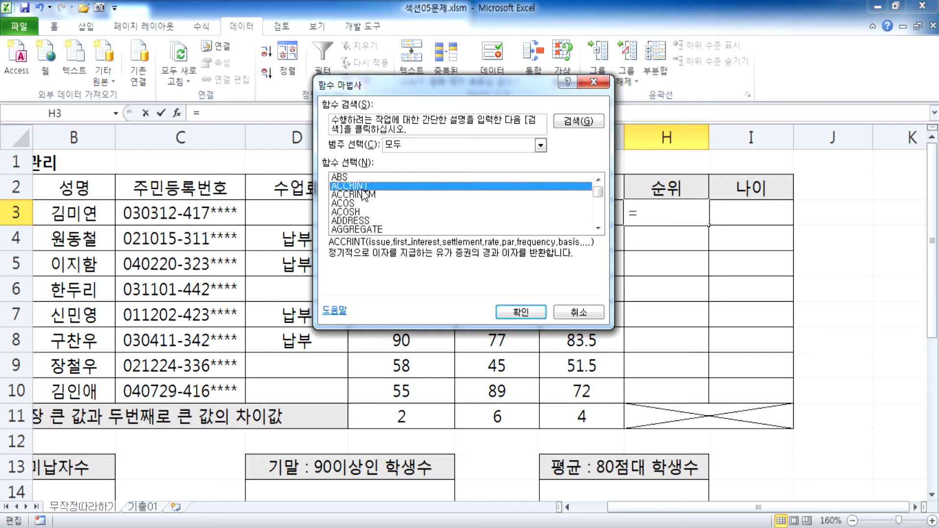
key("k")
scroll(367, 216, "down", 1)
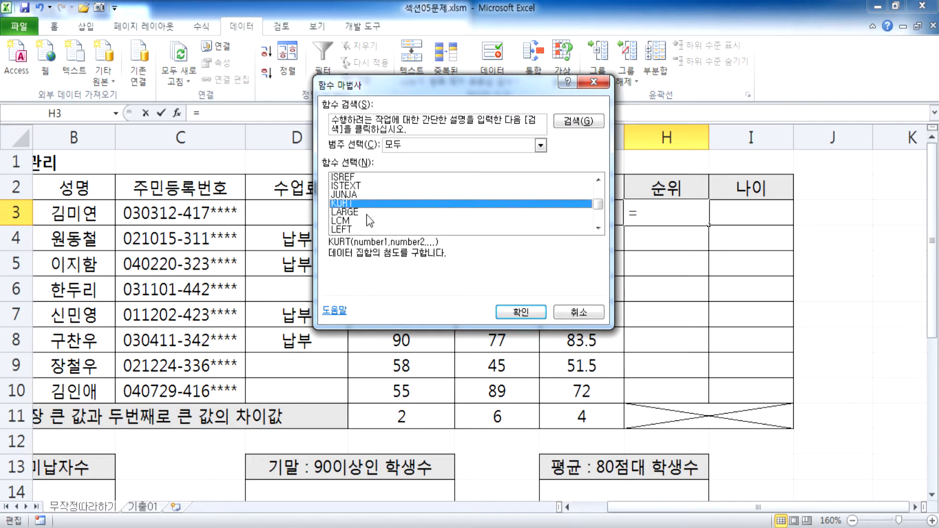
key("r")
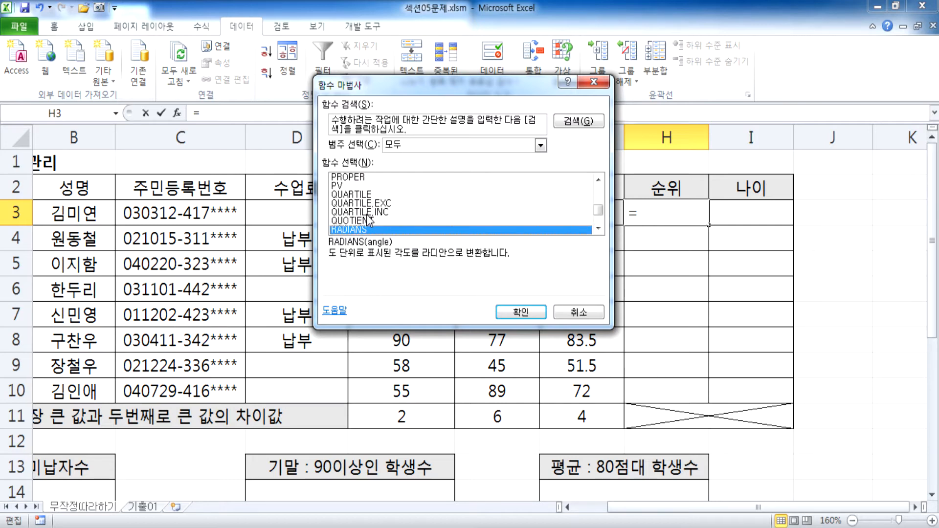
- Find RANK in the full function list, read its description, and cancel the function insertion
scroll(369, 221, "down", 1)
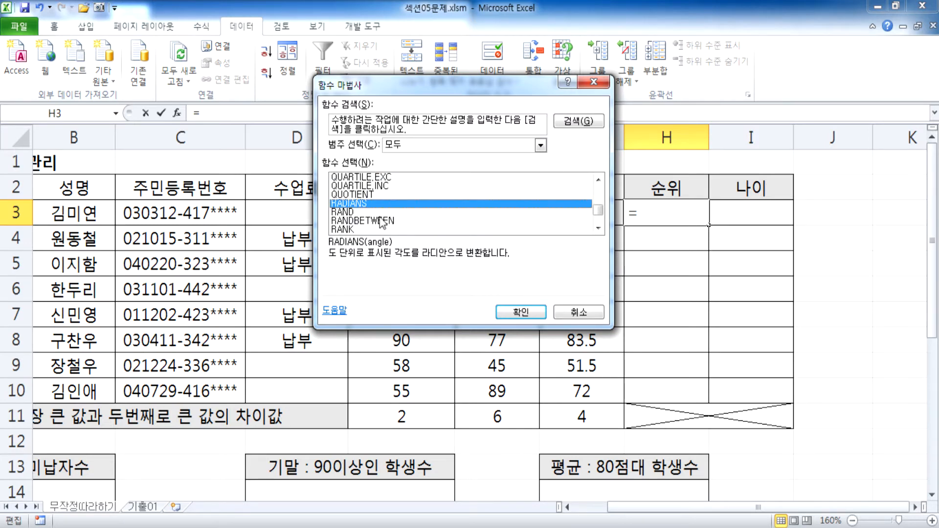
left_click(356, 230)
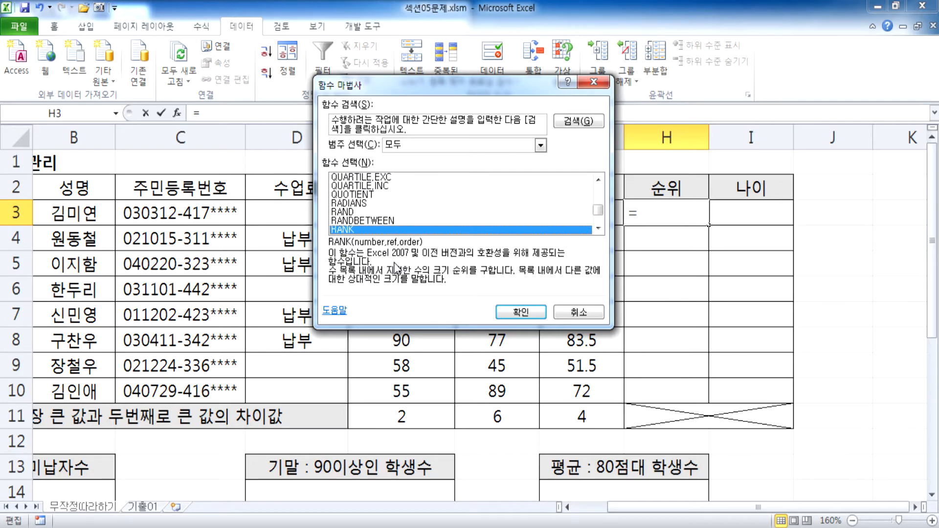
key("Escape")
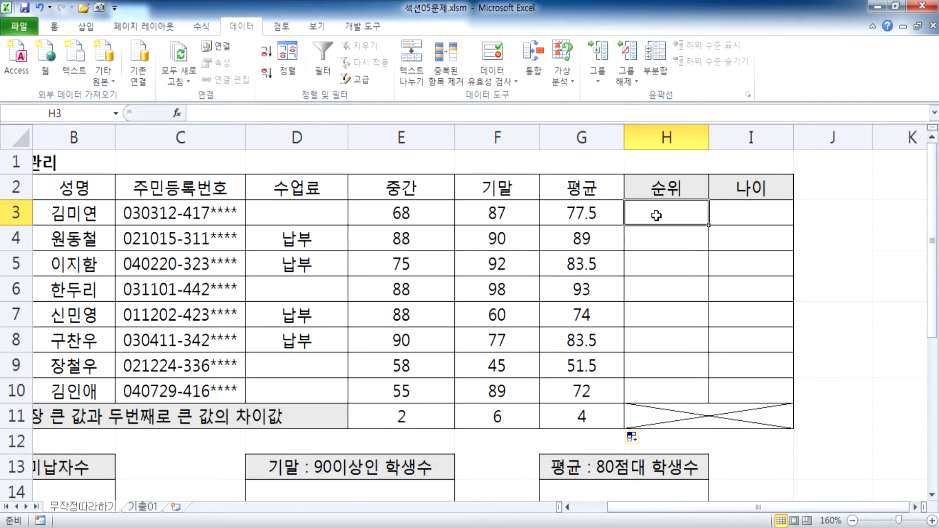
- Start a RANK formula in H3 with its function arguments open and set Number to G3
type("RANK(")
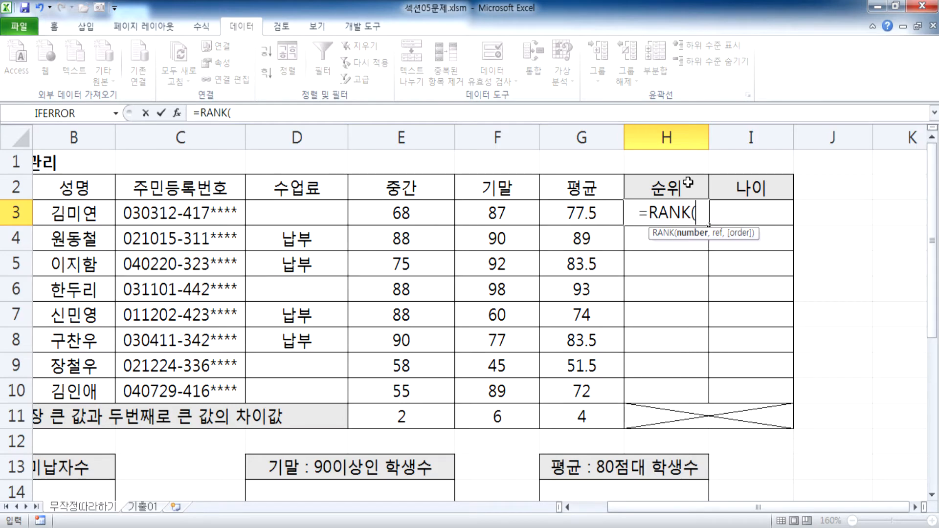
left_click(178, 114)
left_click_drag(382, 96, 270, 172)
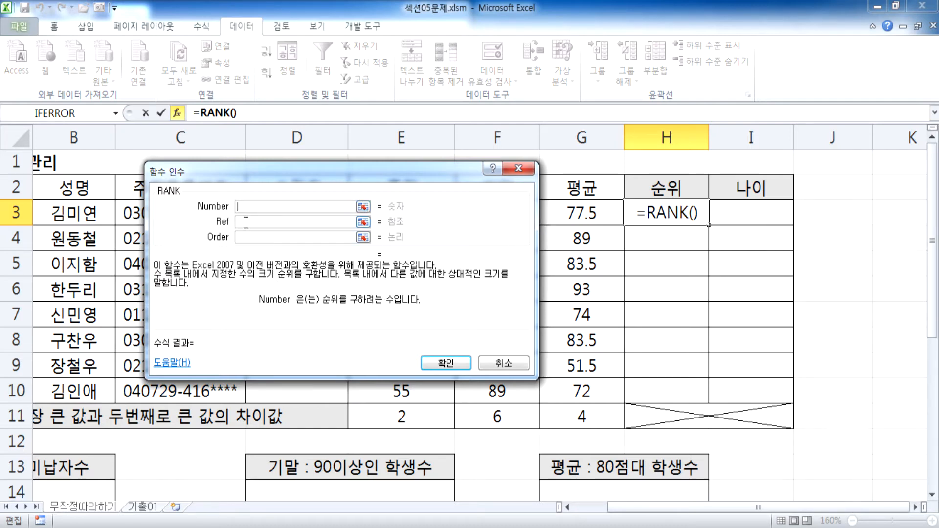
left_click(573, 212)
left_click_drag(395, 168, 386, 185)
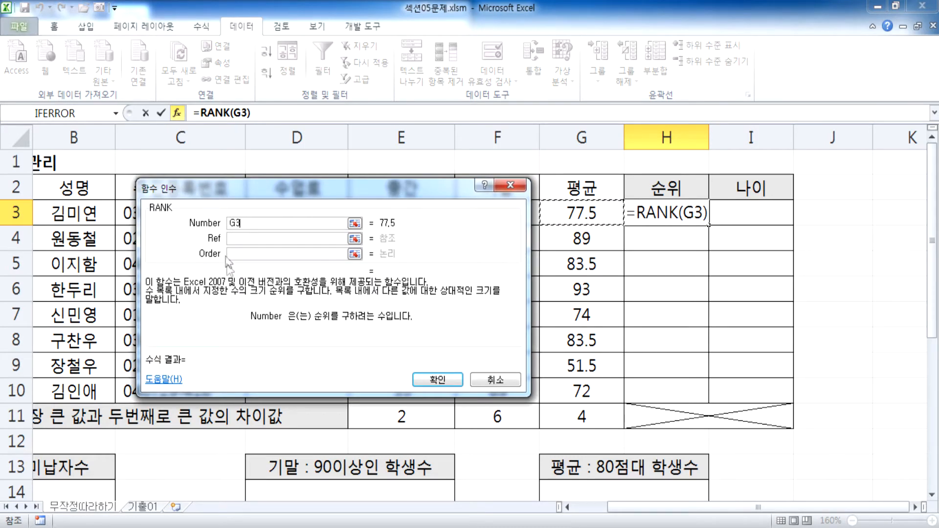
- Set the RANK function's Ref to G3:G10 and Order to 0, and enter the formula in H3
left_click(250, 238)
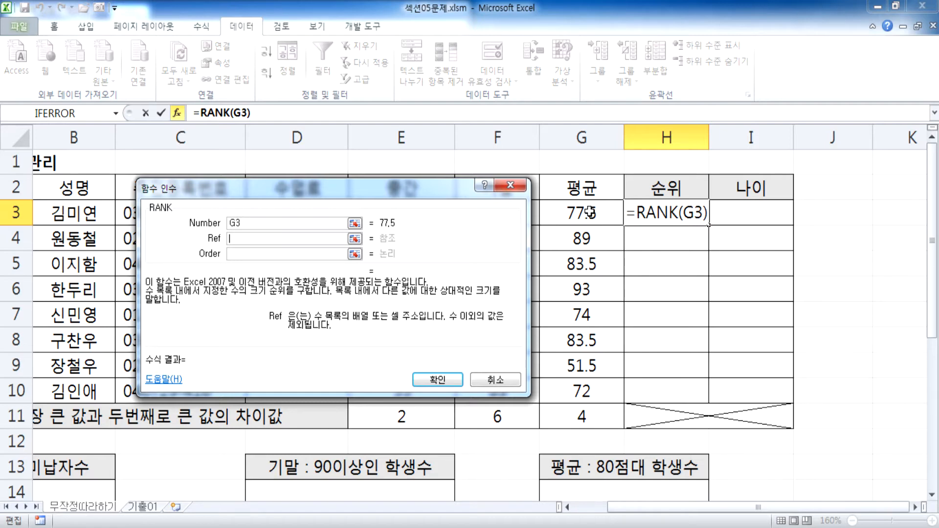
left_click_drag(563, 213, 578, 398)
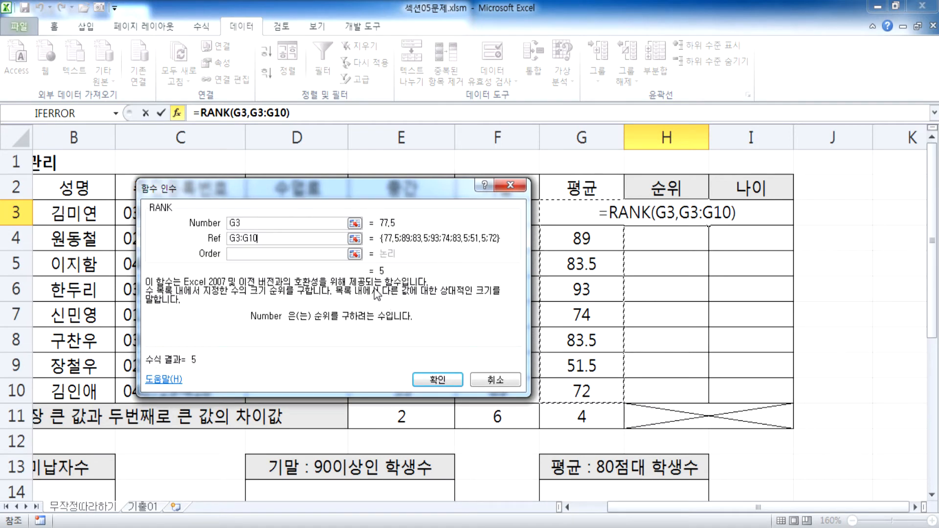
left_click(234, 255)
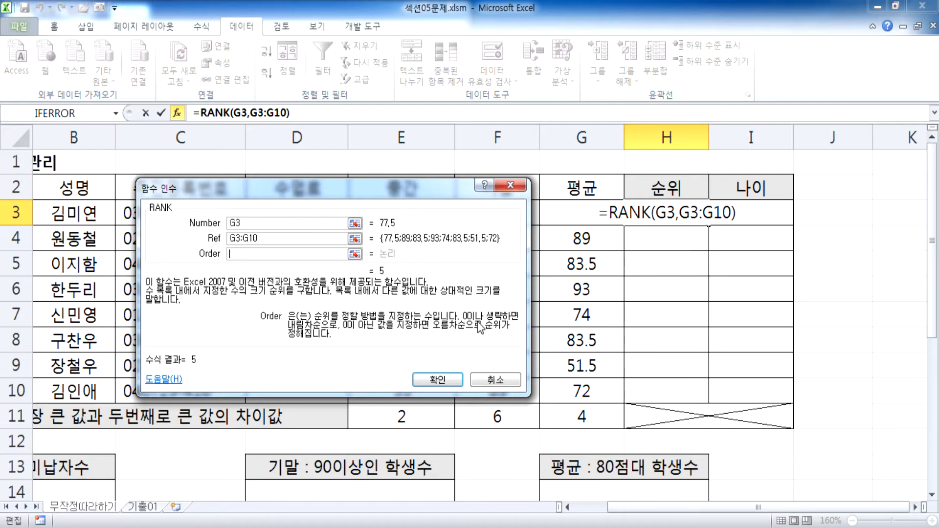
type("0")
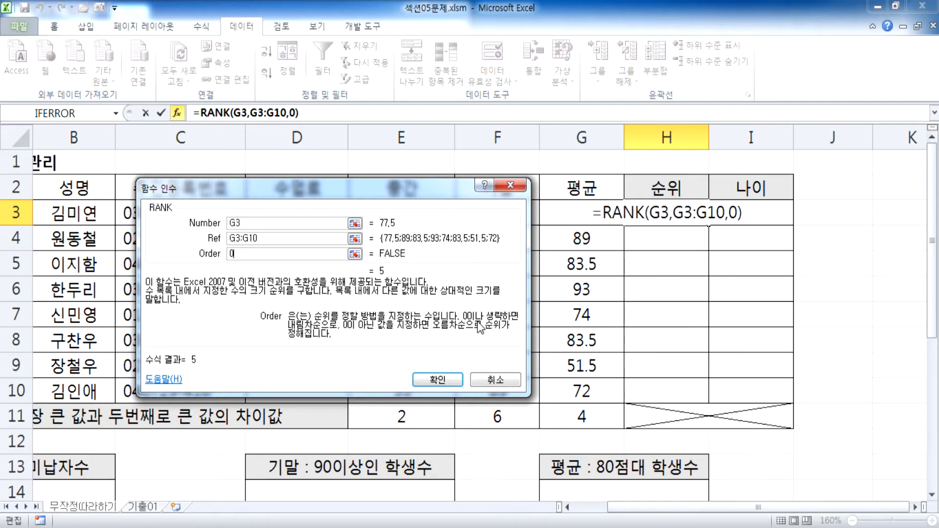
key("BackSpace")
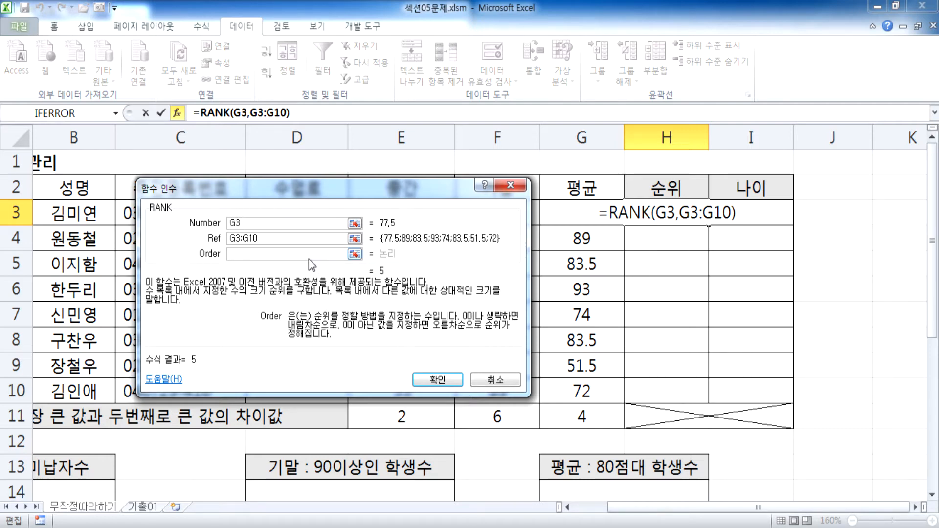
type("0")
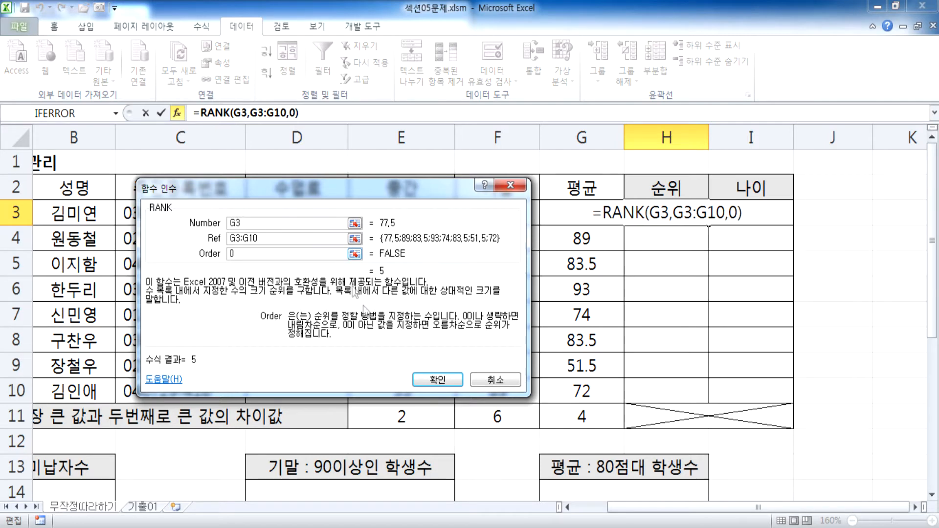
left_click(423, 379)
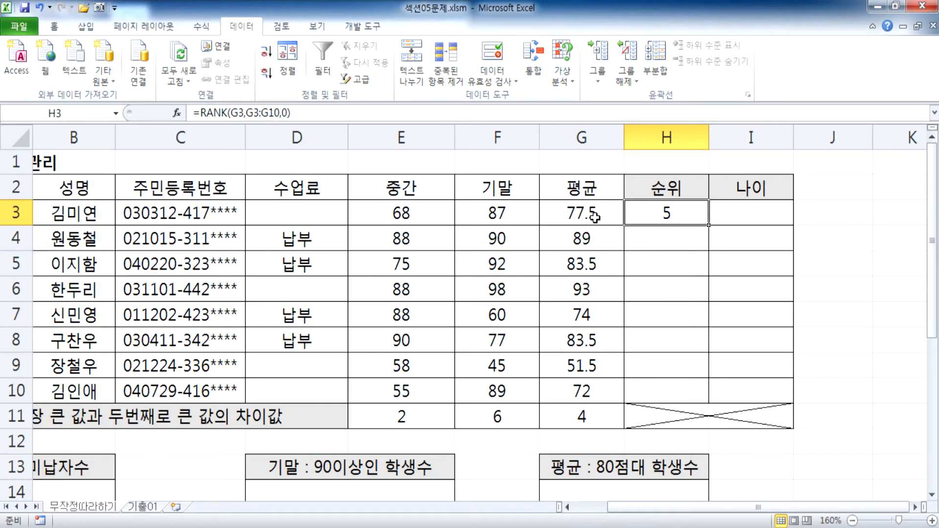
- Review the RANK formula in H3 and try to fill it down the 순위 column as far as the merged cell in row 11
key("F2")
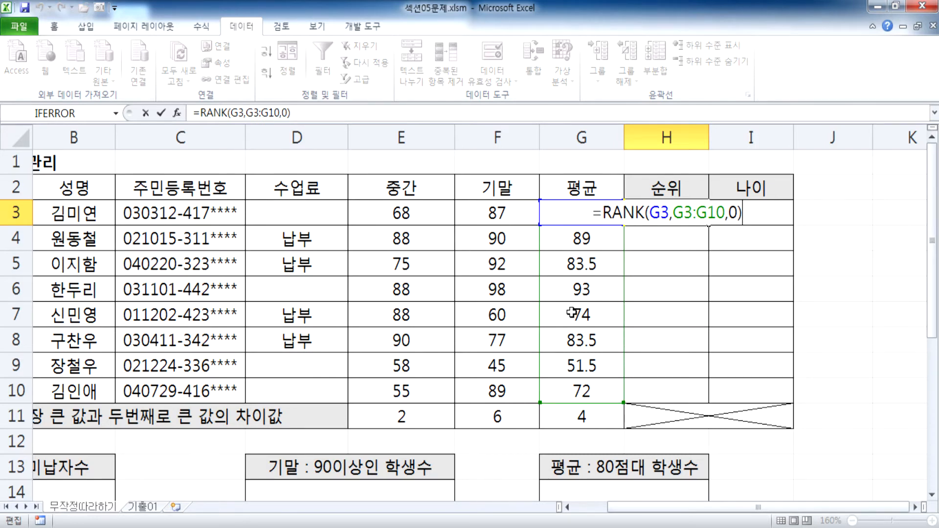
key("Return")
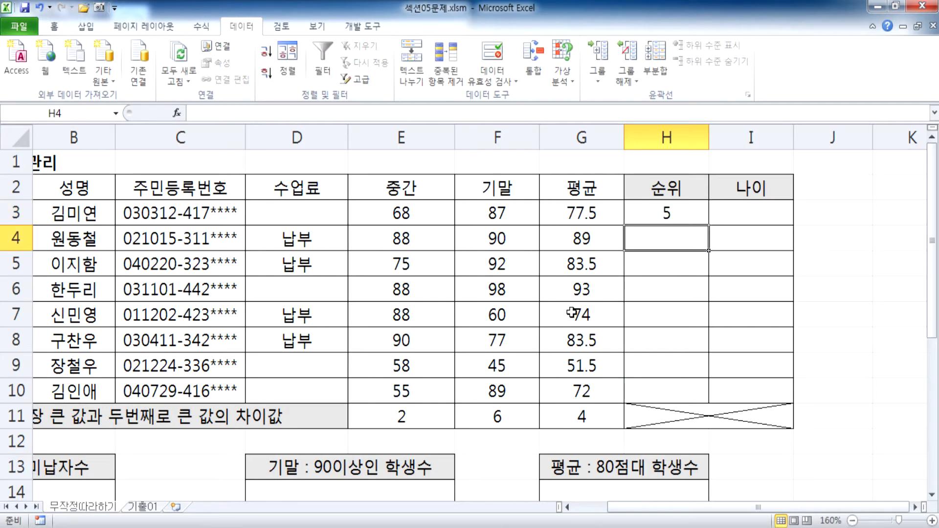
left_click(682, 219)
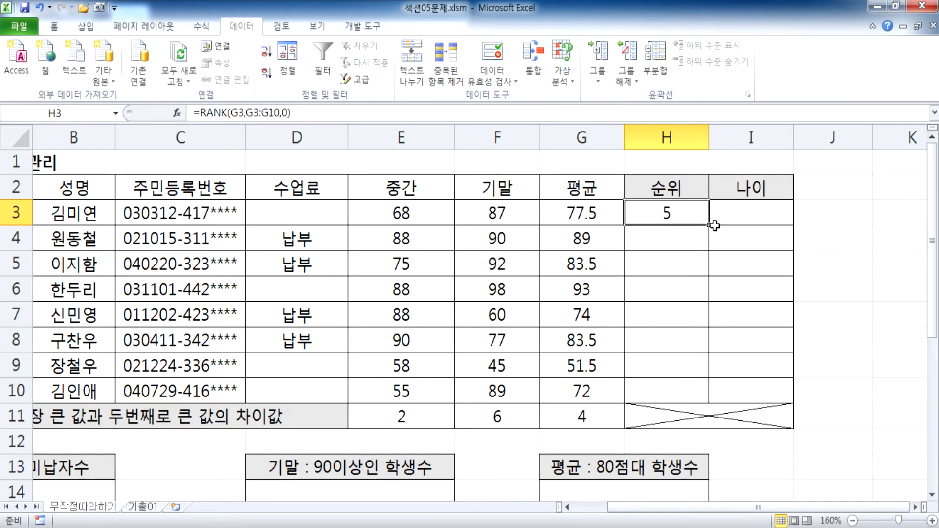
mouse_move(711, 226)
left_mouse_down()
mouse_move(716, 398)
mouse_move(710, 224)
left_mouse_up()
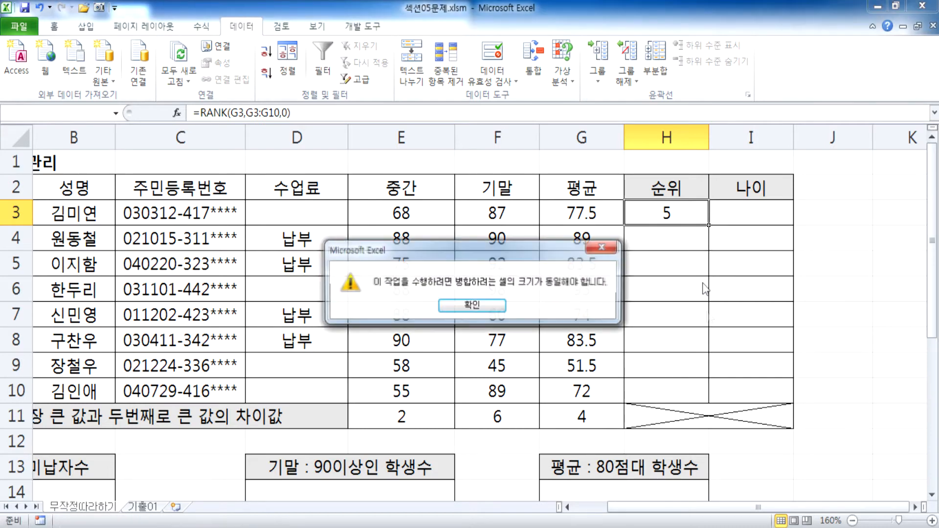
left_click(459, 300)
left_click(657, 420)
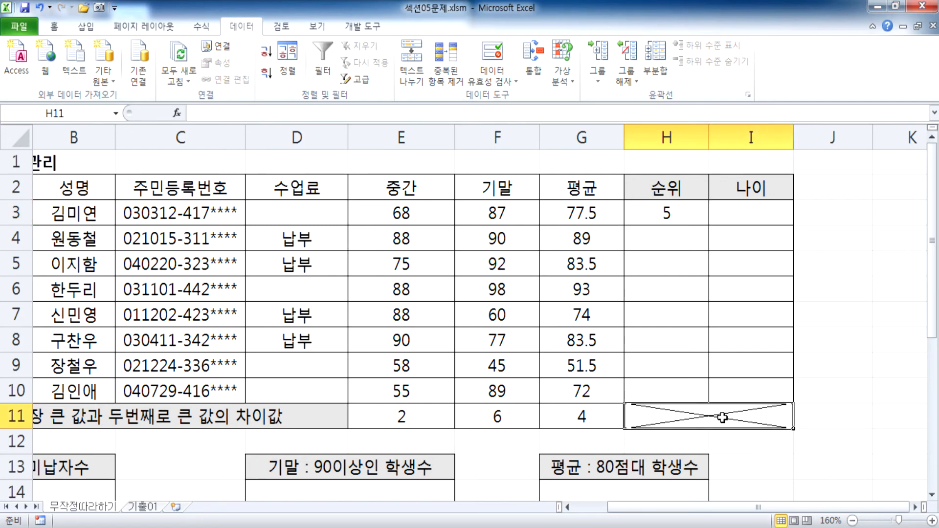
- Fill the RANK formula from H3 down through H10
left_click(676, 221)
left_click_drag(701, 225, 707, 393)
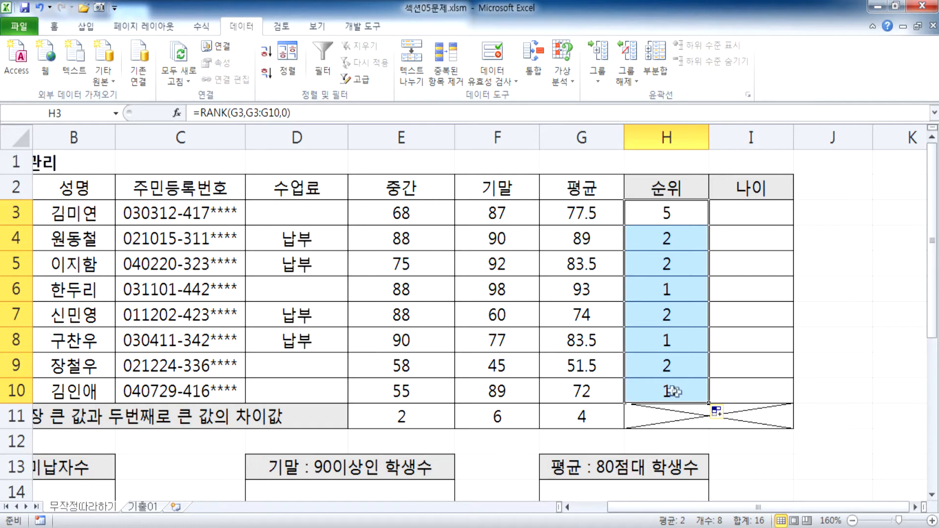
- Examine the average in G10 and the reference ranges of the copied RANK formulas in H4 and H5
left_click(586, 390)
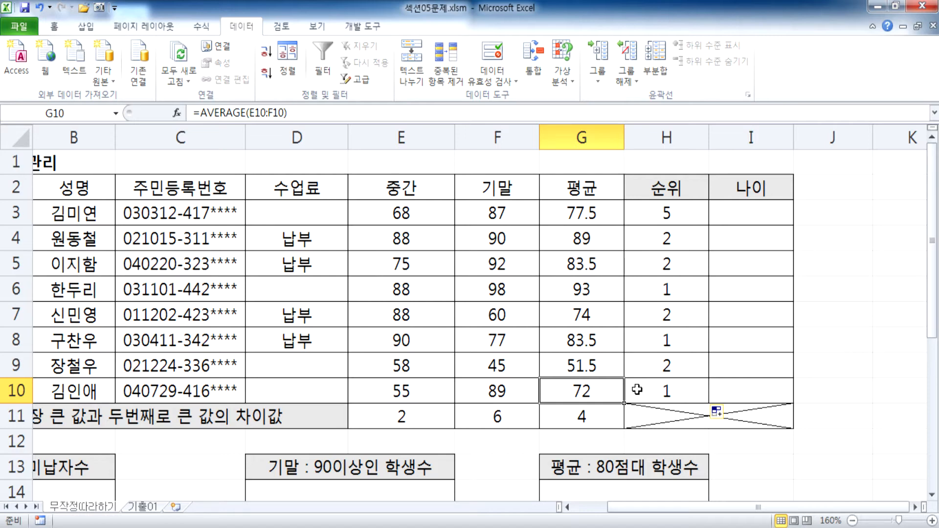
left_click(648, 239)
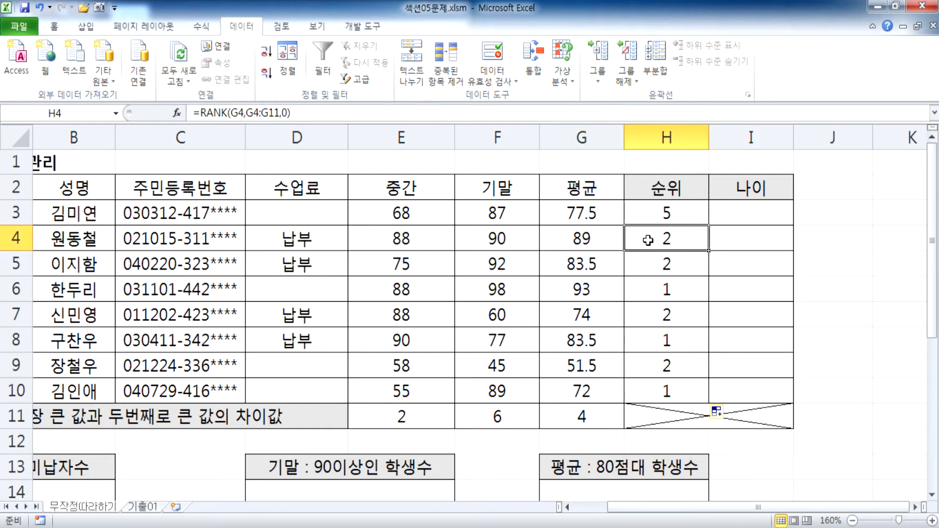
left_click_drag(308, 112, 182, 103)
key("Escape")
key("F2")
key("Escape")
double_click(676, 265)
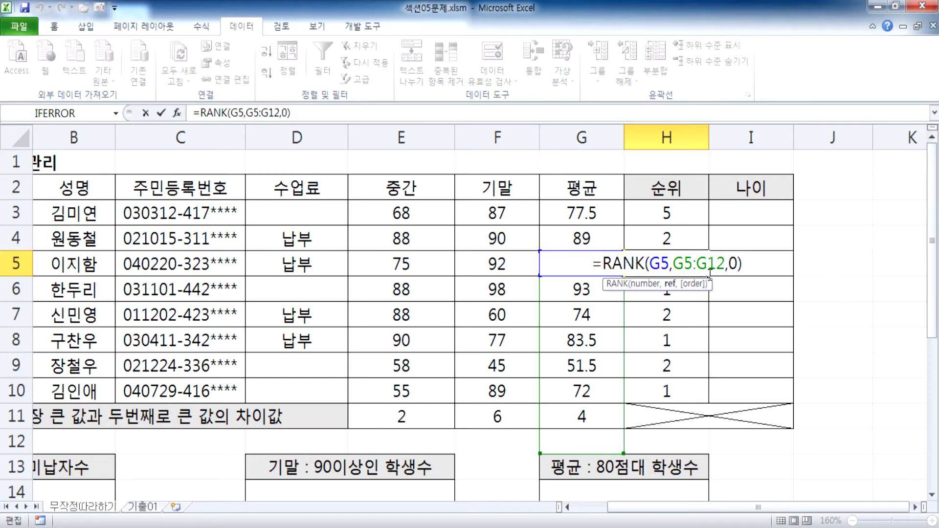
key("Escape")
double_click(681, 239)
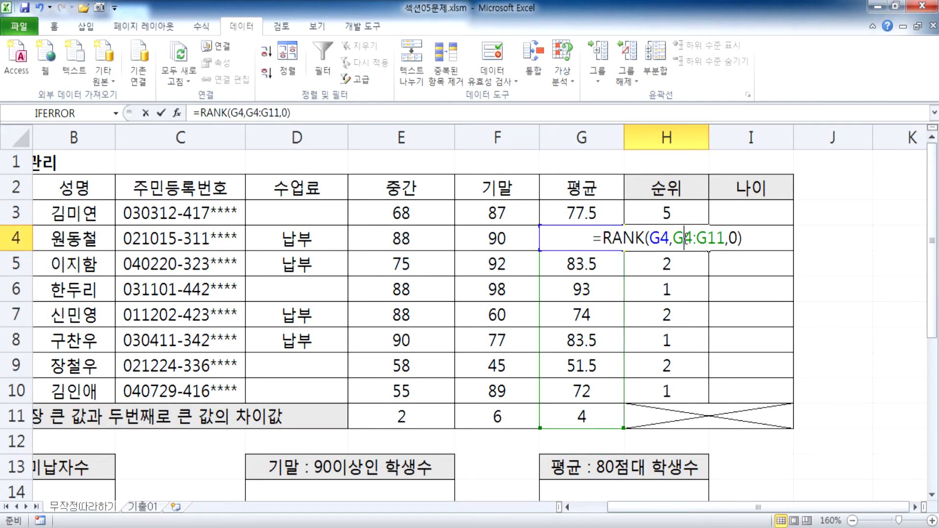
- Compare the ranges highlighted by the RANK formulas in H3 and H4
left_click(673, 214)
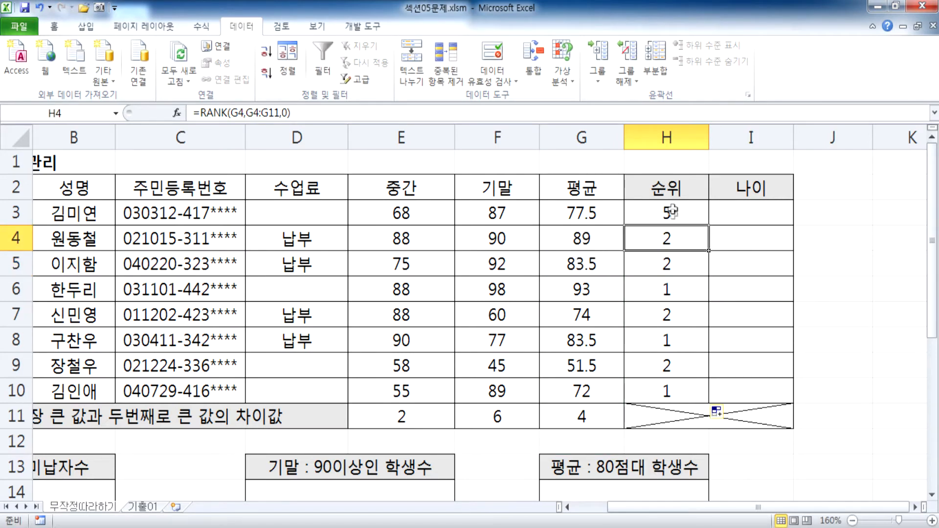
double_click(673, 213)
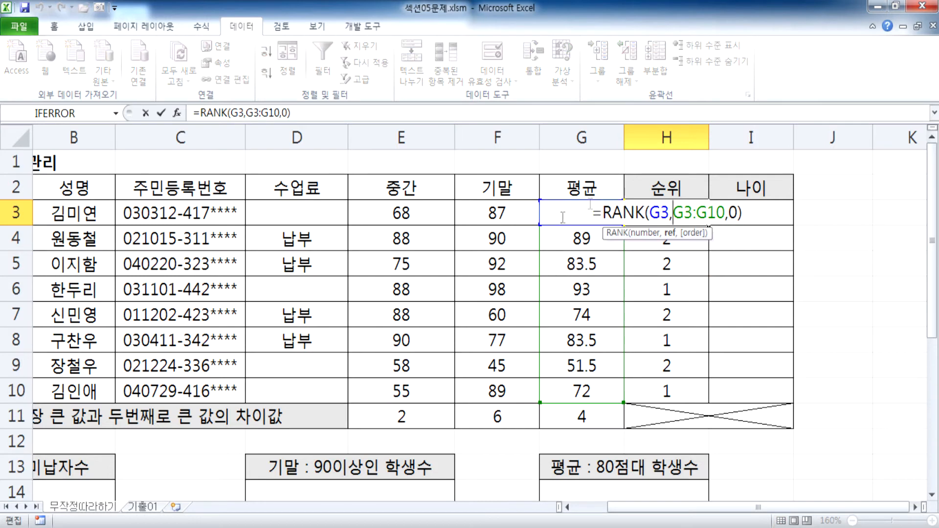
key("Escape")
left_click(682, 243)
double_click(683, 243)
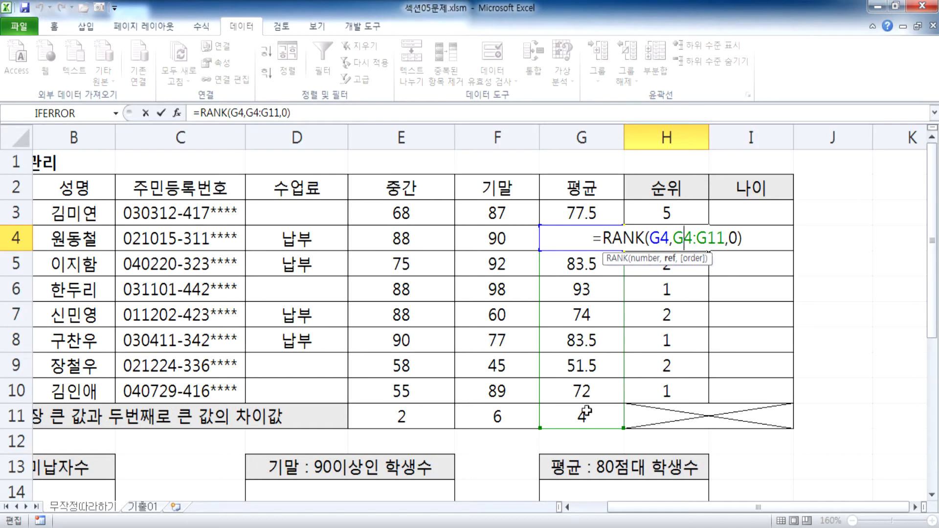
key("Return")
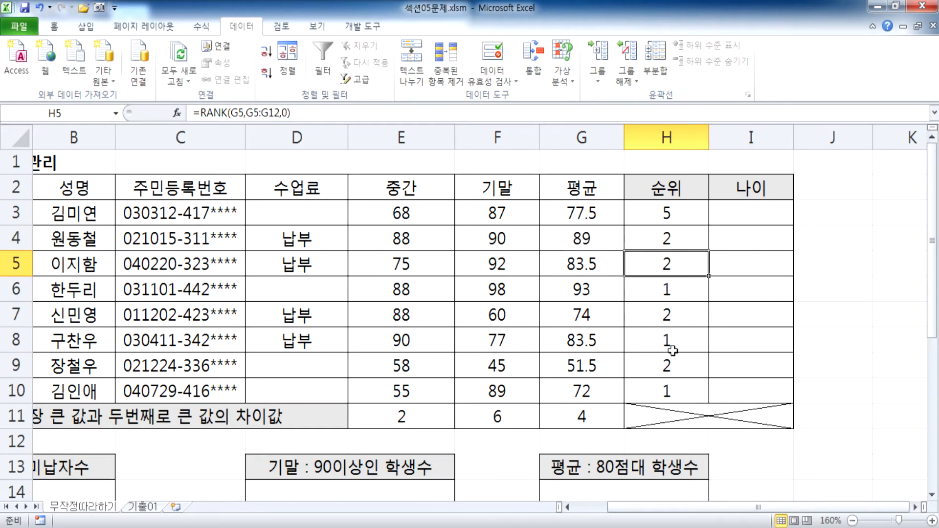
- Check which cells the RANK formulas in H8 and H10 use as their comparison range
double_click(651, 340)
scroll(737, 419, "down", 2)
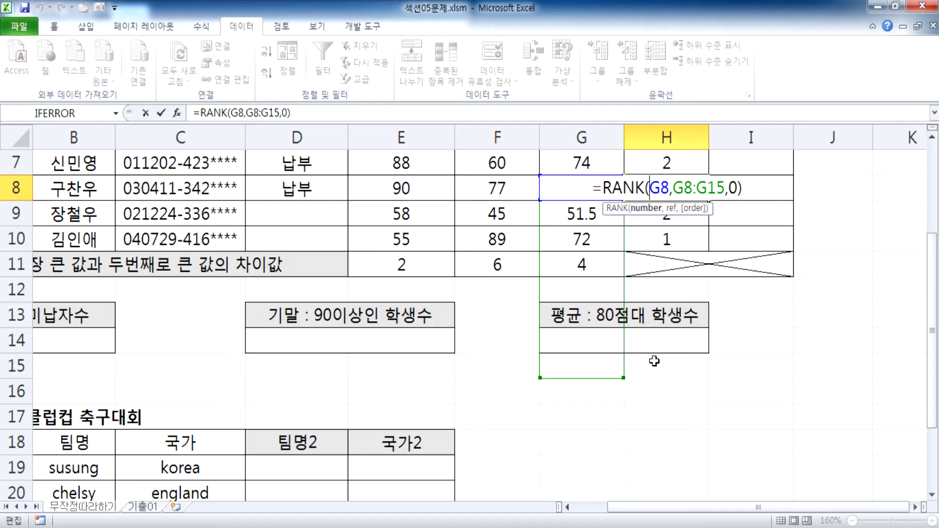
key("Return")
double_click(677, 238)
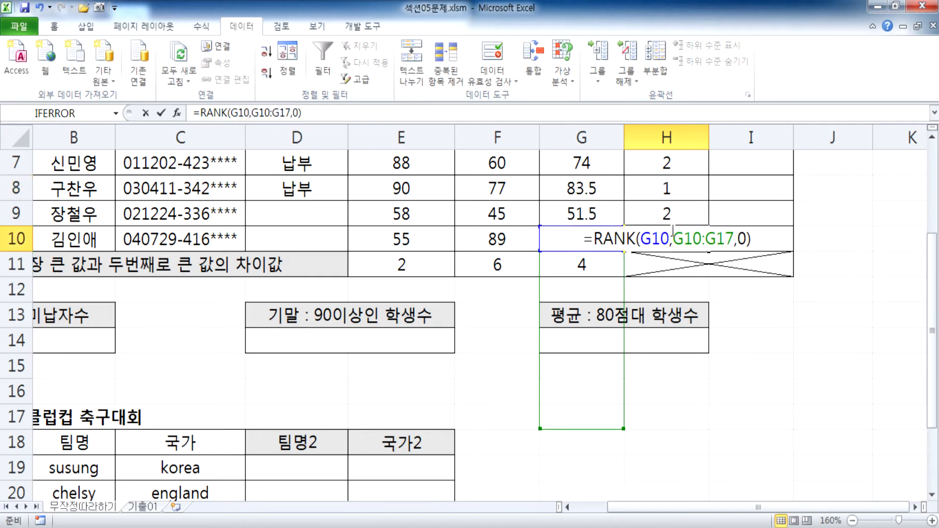
double_click(619, 236)
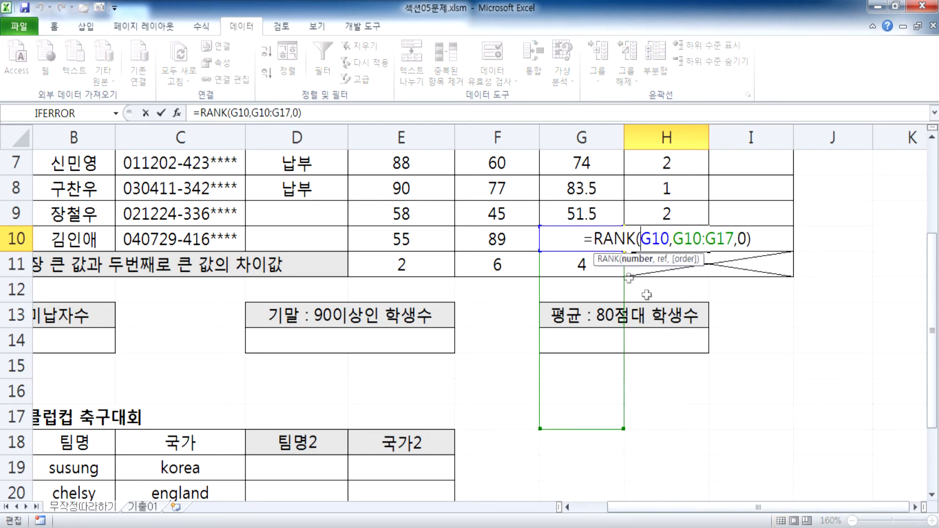
key("Escape")
scroll(535, 361, "up", 2)
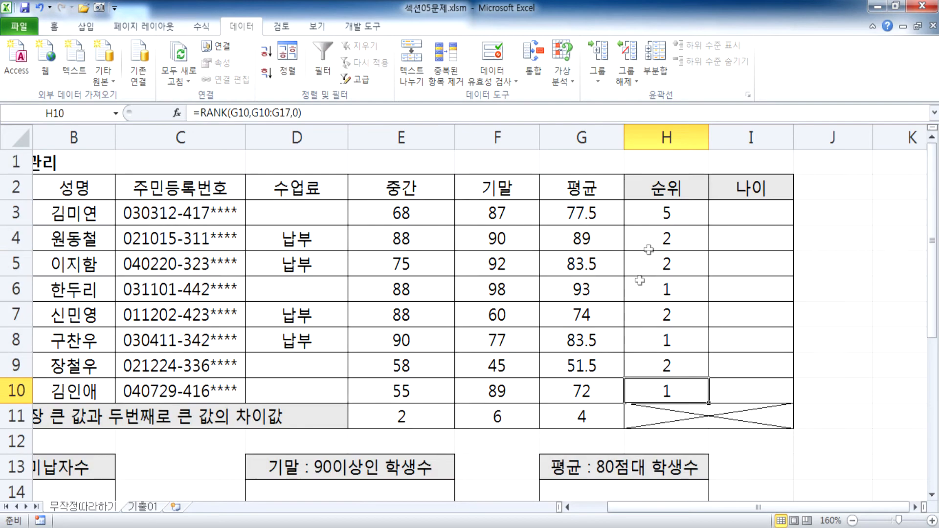
- Examine the comparison range used by the RANK formula in H3
double_click(662, 211)
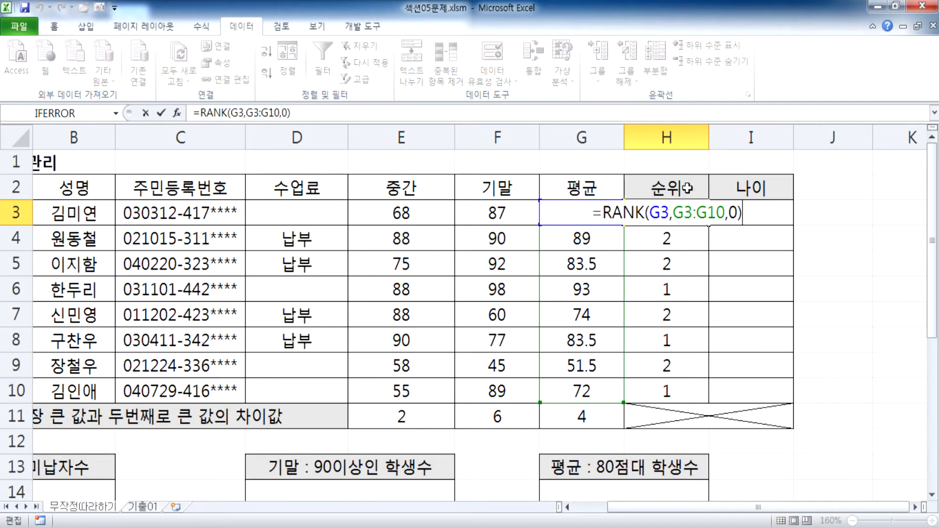
left_click_drag(650, 212, 726, 212)
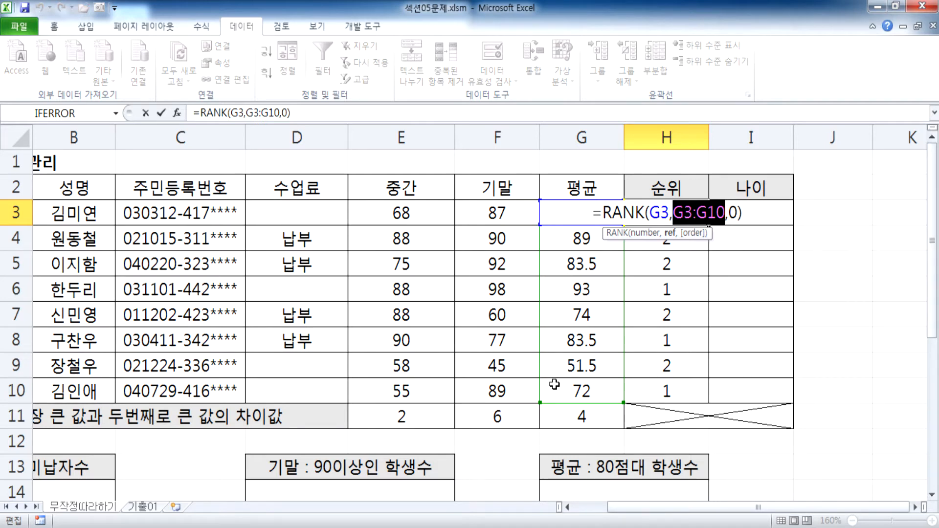
key("ctrl+Return")
- Move the comparison range of the RANK formula in H7 to G3:G10
double_click(677, 317)
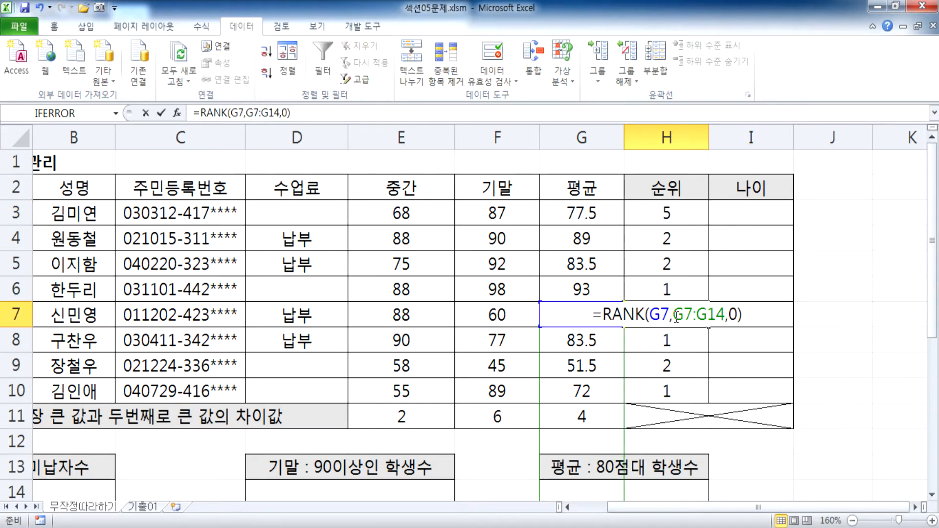
scroll(677, 318, "down", 1)
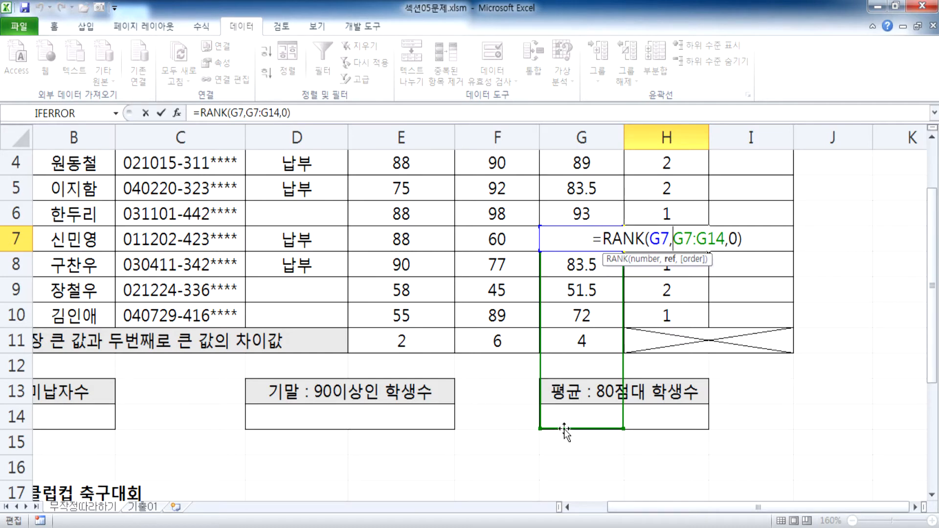
left_click_drag(564, 429, 568, 326)
scroll(566, 339, "up", 1)
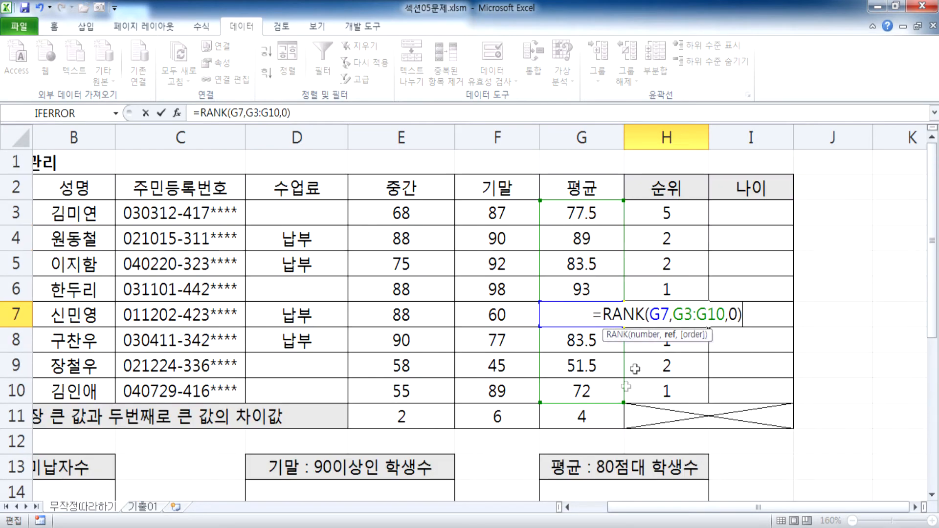
key("Return")
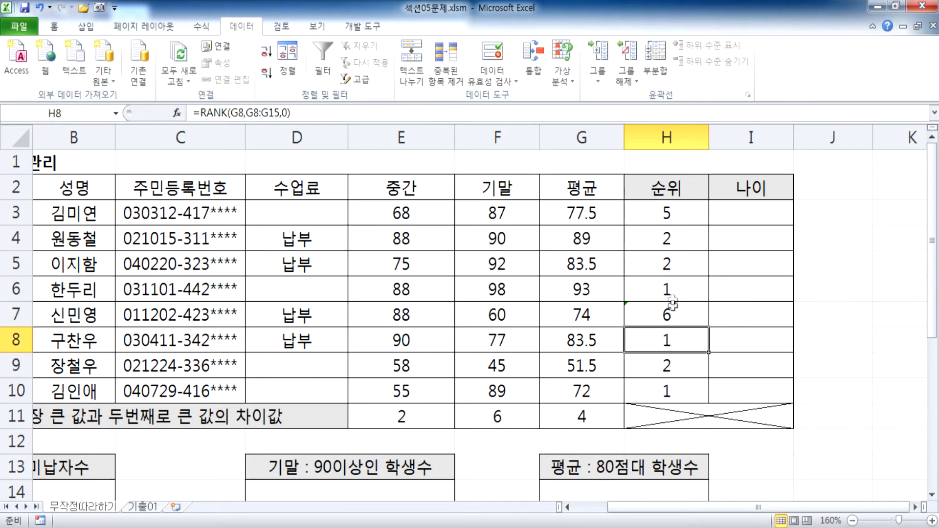
- Move the comparison range of the RANK formula in H5 to G3:G10
double_click(673, 272)
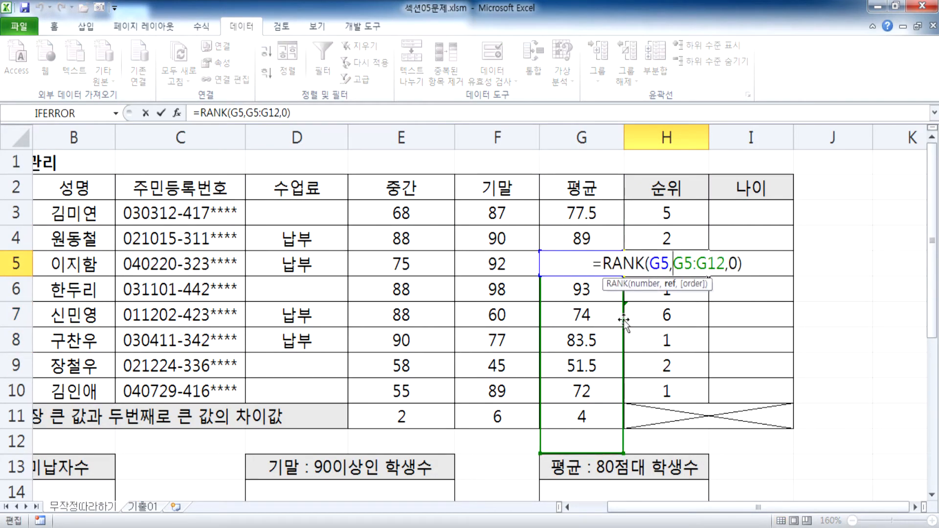
left_click_drag(625, 316, 628, 266)
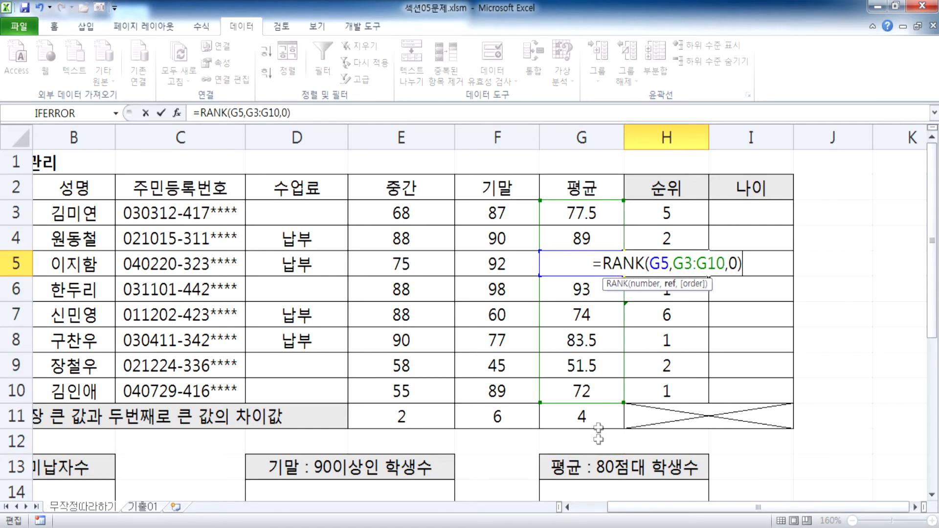
key("Return")
- Try to move the comparison range of the RANK formula in H10 to G3:G10
double_click(654, 389)
scroll(655, 386, "down", 2)
left_click_drag(623, 372, 628, 213)
scroll(628, 214, "up", 2)
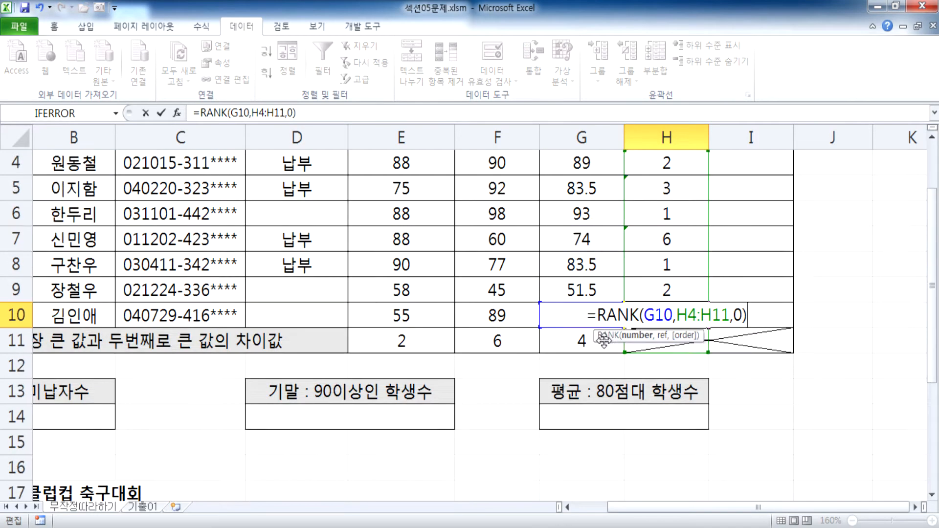
left_click_drag(625, 237, 568, 212)
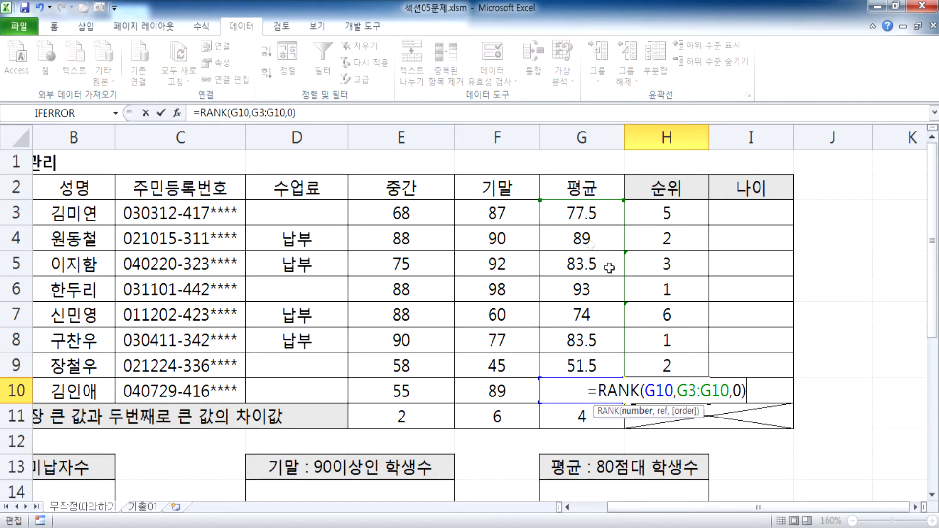
key("ctrl+Return")
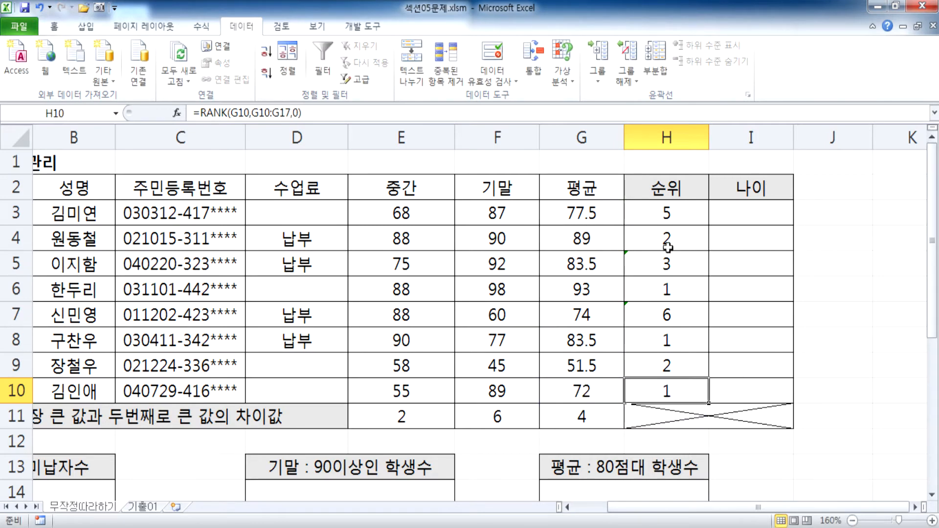
- Make the comparison range in H3's RANK formula absolute as $G$3:$G$10 and fill it down through H10
left_click(668, 219)
double_click(671, 215)
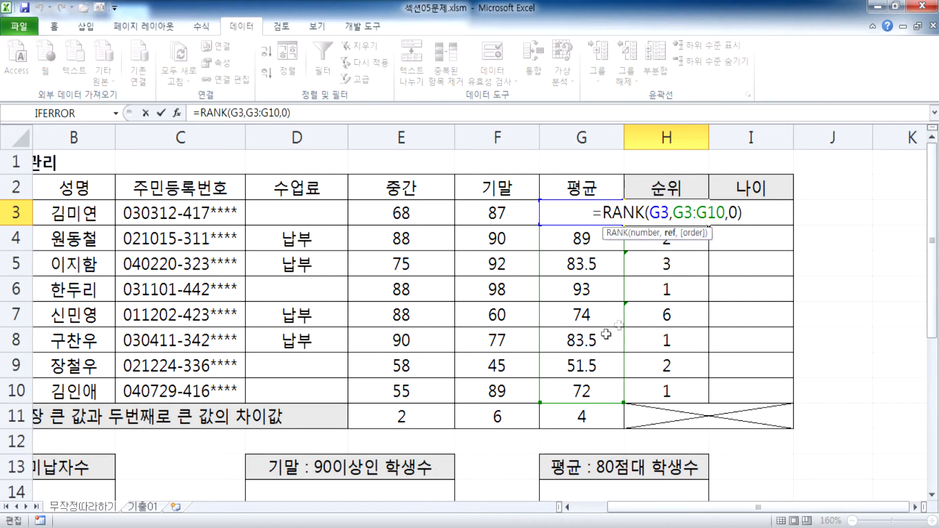
left_click_drag(673, 213, 723, 209)
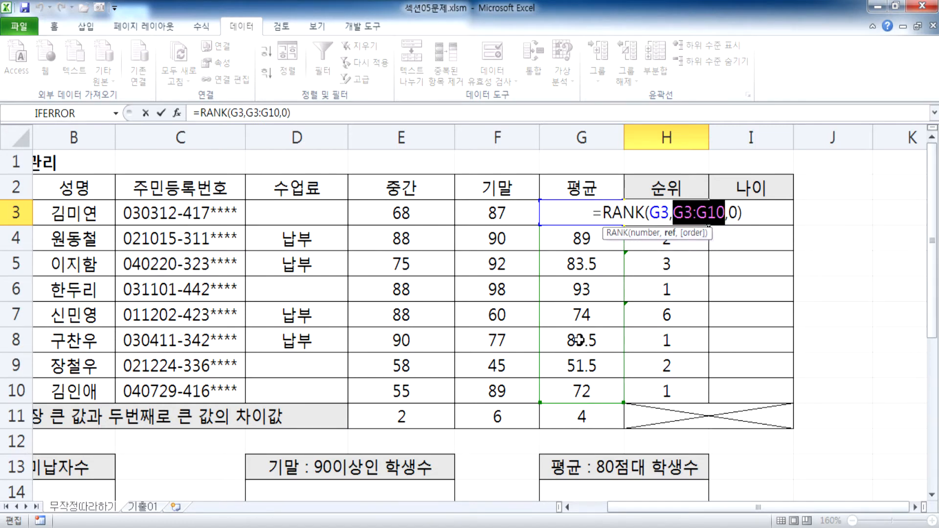
key("F4")
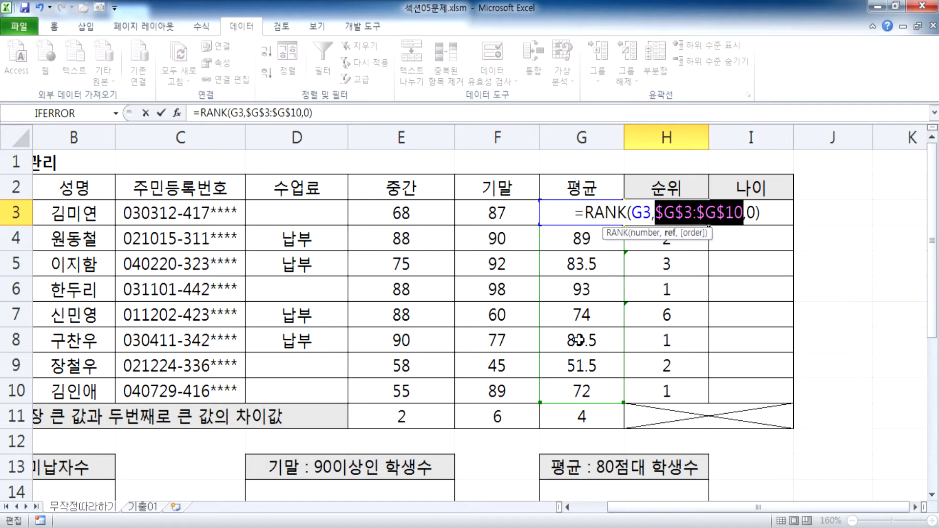
key("Return")
left_click(666, 211)
left_click_drag(708, 224, 711, 395)
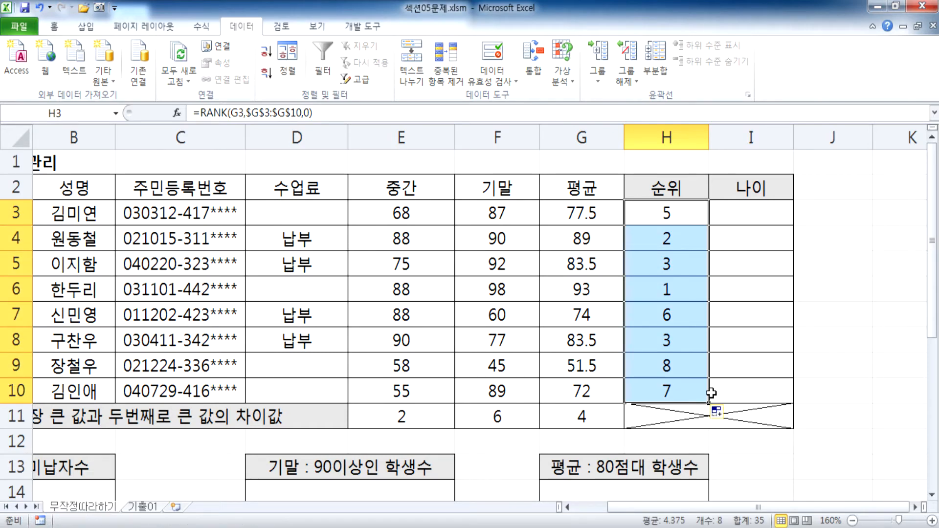
- Check which cells the RANK formulas in H10, H7 and H3 compare against after the fill
scroll(711, 393, "down", 1)
left_click(671, 317)
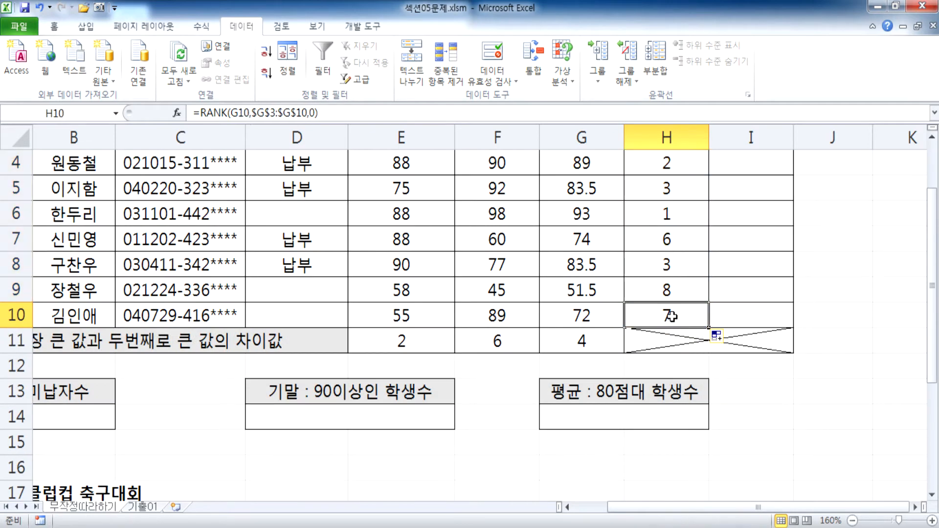
double_click(671, 317)
scroll(673, 316, "up", 1)
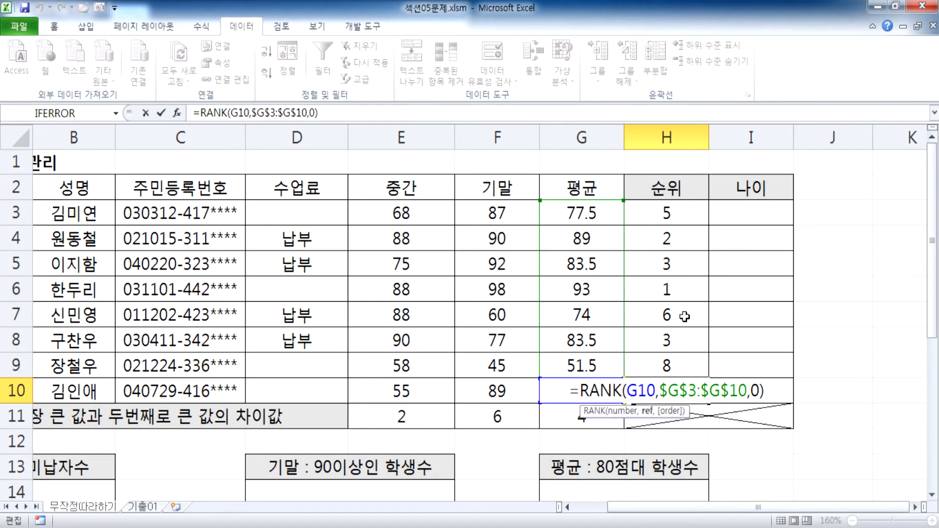
key("Escape")
left_click(684, 316)
double_click(684, 315)
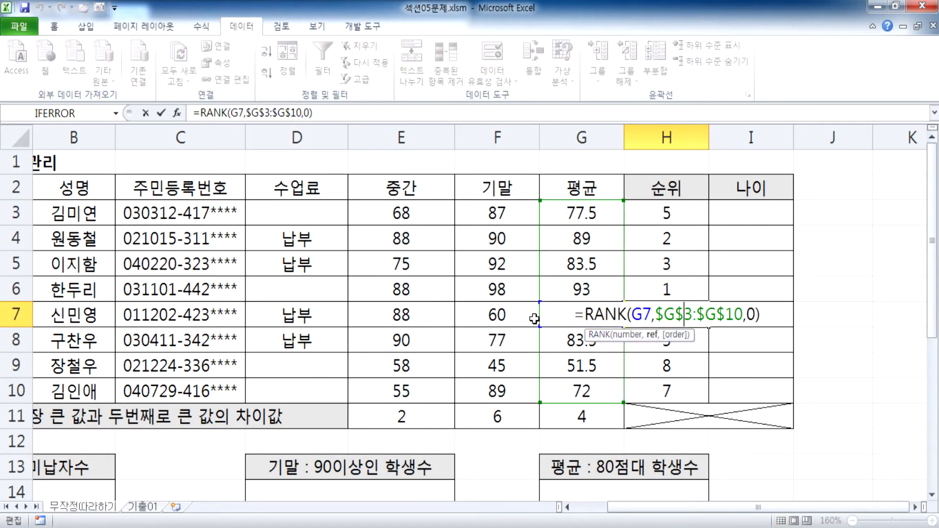
key("Escape")
left_click(664, 220)
double_click(664, 219)
key("Escape")
- Select the averages in G3:G10 and go through them one cell at a time
left_click_drag(586, 210, 576, 387)
key("Return")
key("Return")
key("Return")
key("Return")
key("Return")
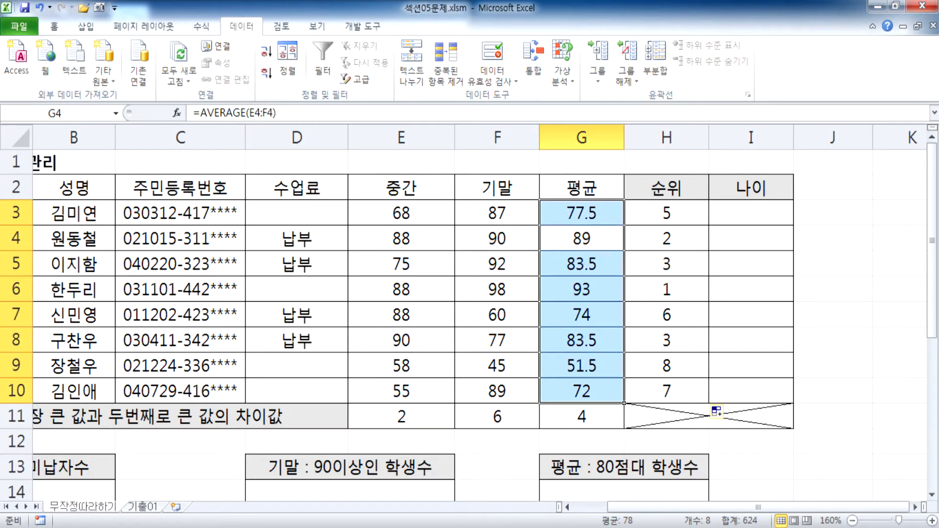
key("Return")
key("Return")
key("Return")
key("Return")
key("Return")
key("Return")
key("Return")
key("Return")
key("Return")
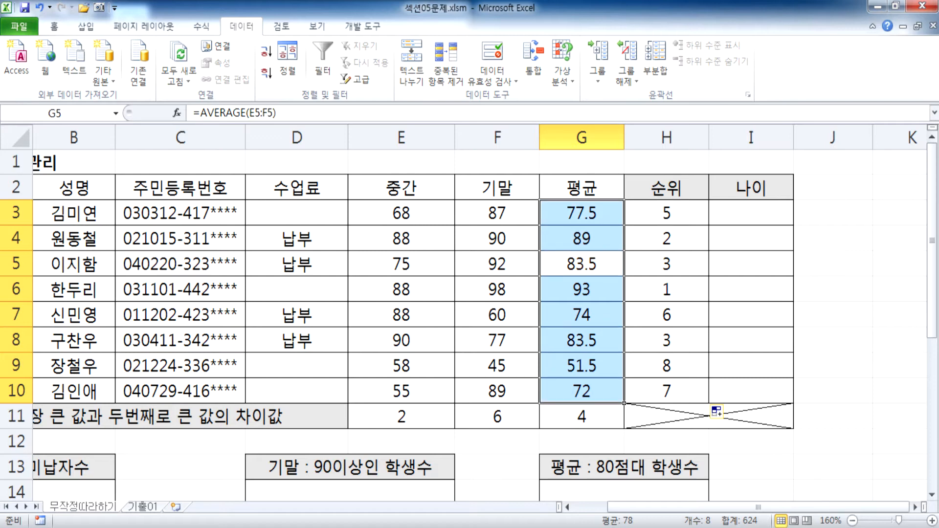
key("Return")
key("Return")
key("Return")
key("Return")
key("Return")
key("Return")
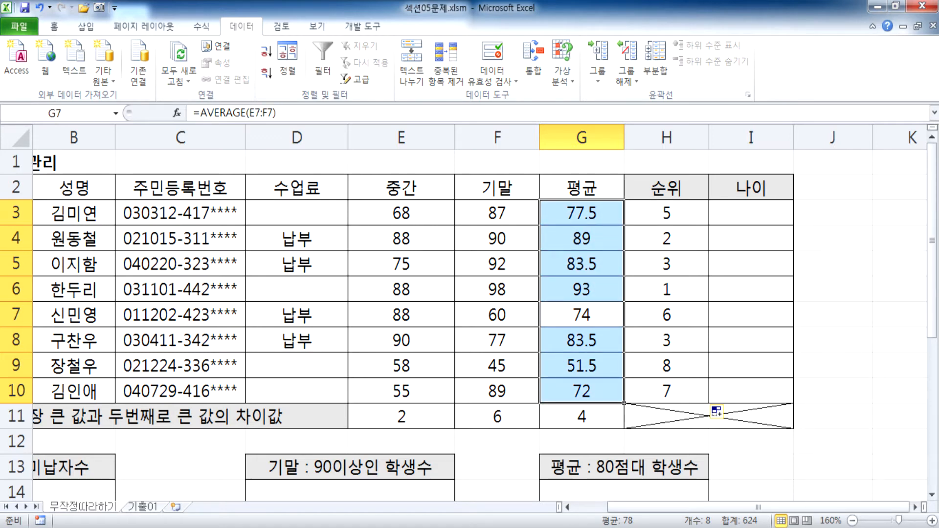
key("Return")
key("Return")
key("Return")
key("Return")
key("Return")
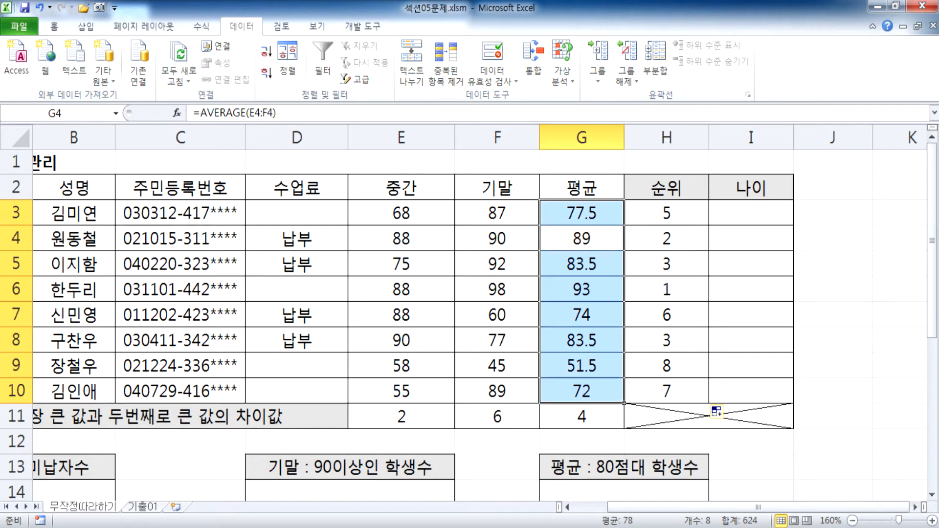
key("Return")
key("Return")
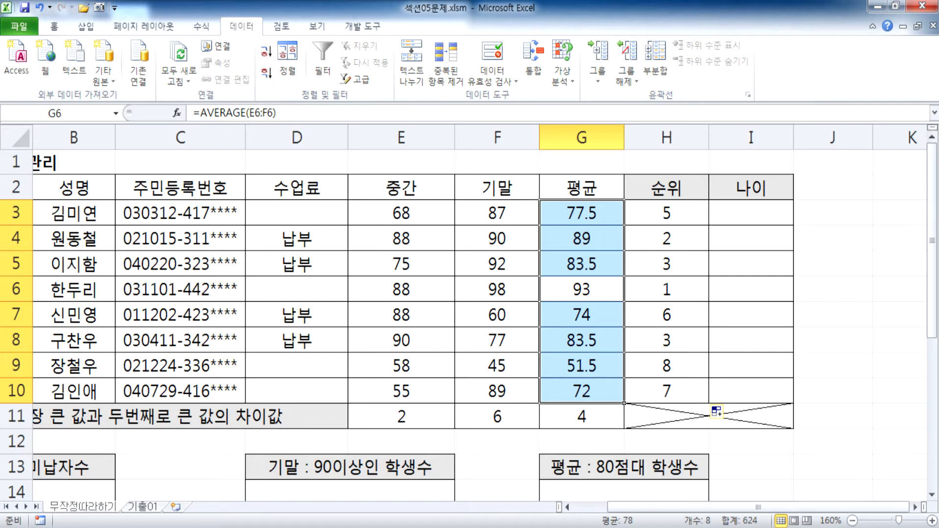
- Clear all ranks in H3:H10
left_click_drag(647, 217, 647, 396)
key("Delete")
- Start a RANK function in H3 with its function arguments, setting Number to G3 and Ref to G3:G10
left_click(650, 214)
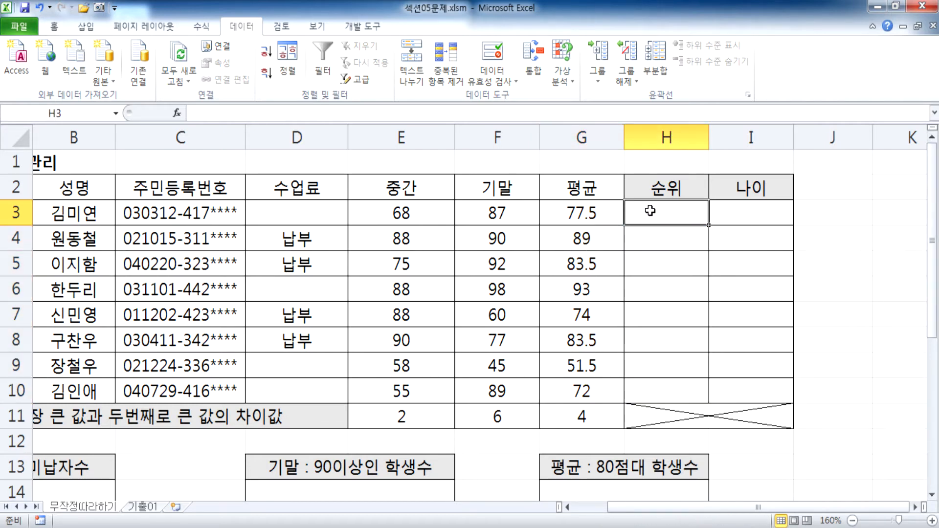
type("=RANK(")
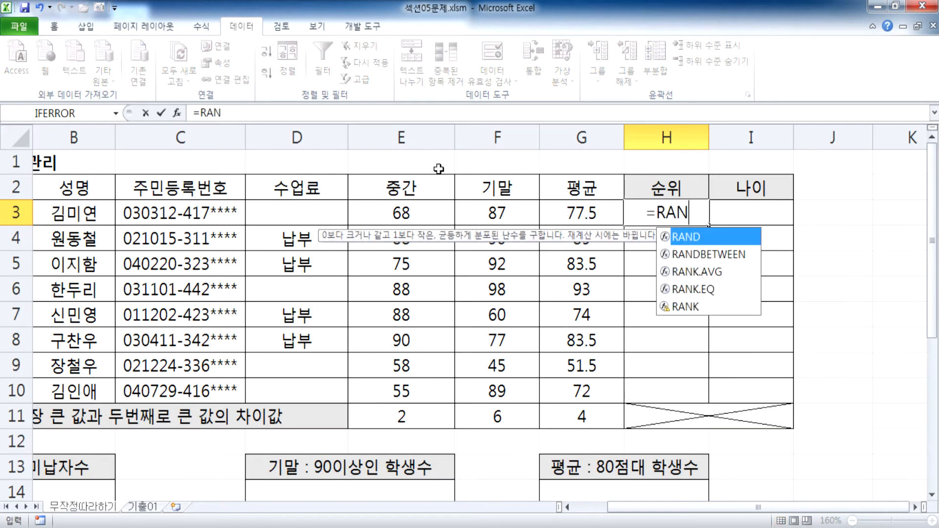
left_click(174, 114)
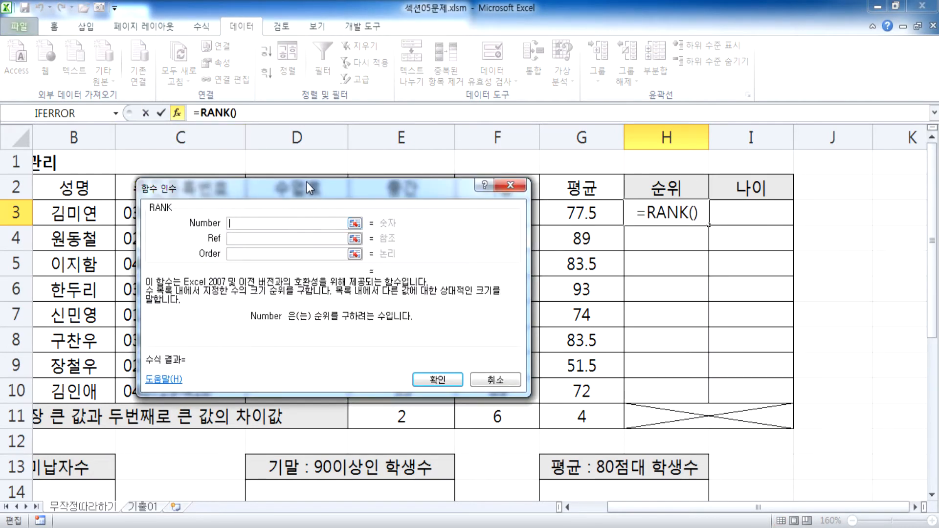
left_click_drag(307, 181, 270, 163)
left_click(572, 213)
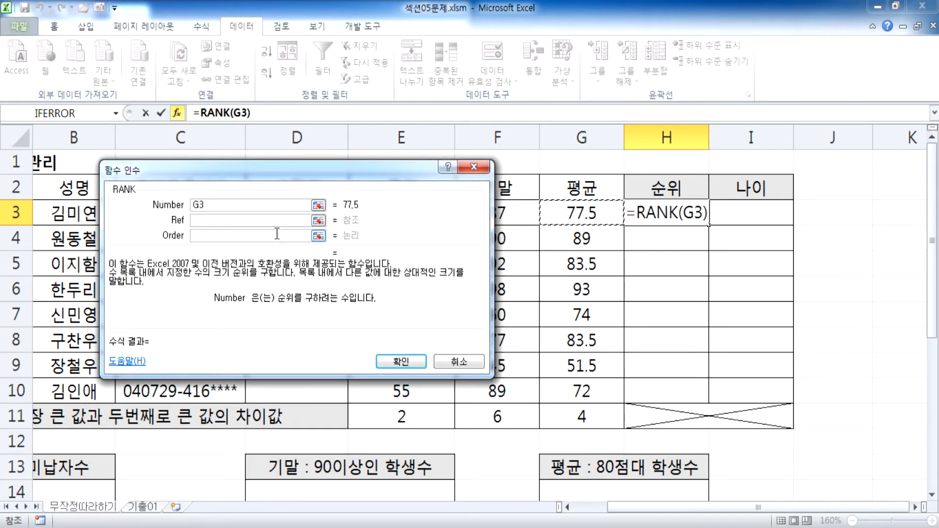
left_click(263, 220)
left_click(567, 218)
left_click_drag(568, 226, 572, 391)
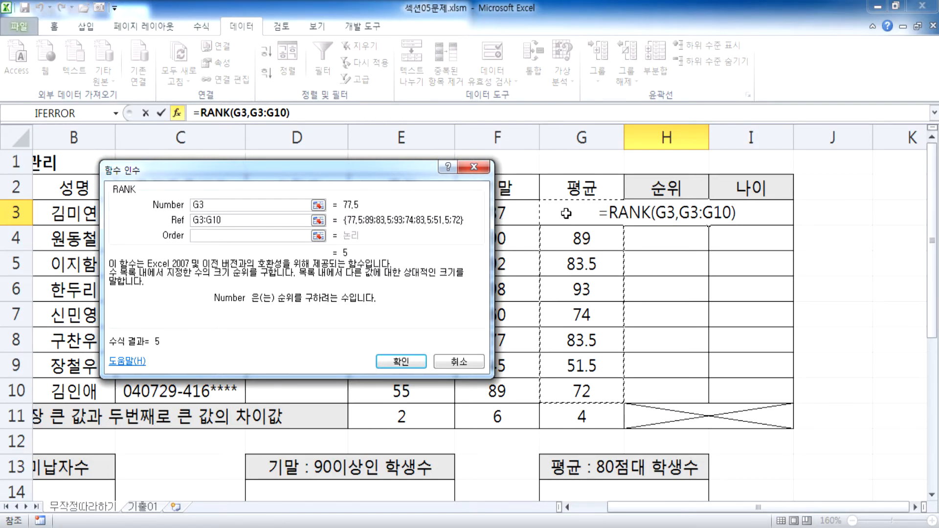
- Make the Ref argument absolute as $G$3:$G$10, set Order to 0 and insert the RANK formula in H3
left_click_drag(231, 224, 169, 223)
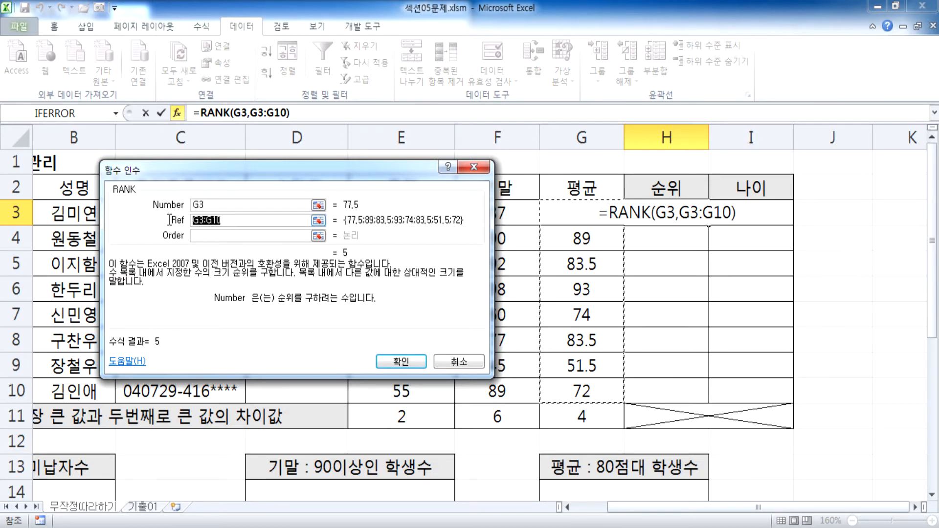
key("F4")
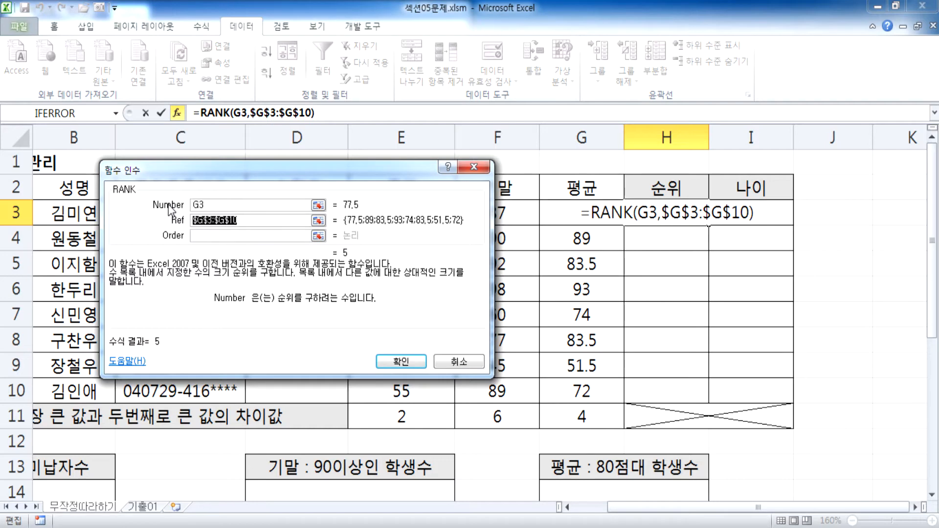
left_click(219, 237)
type("0")
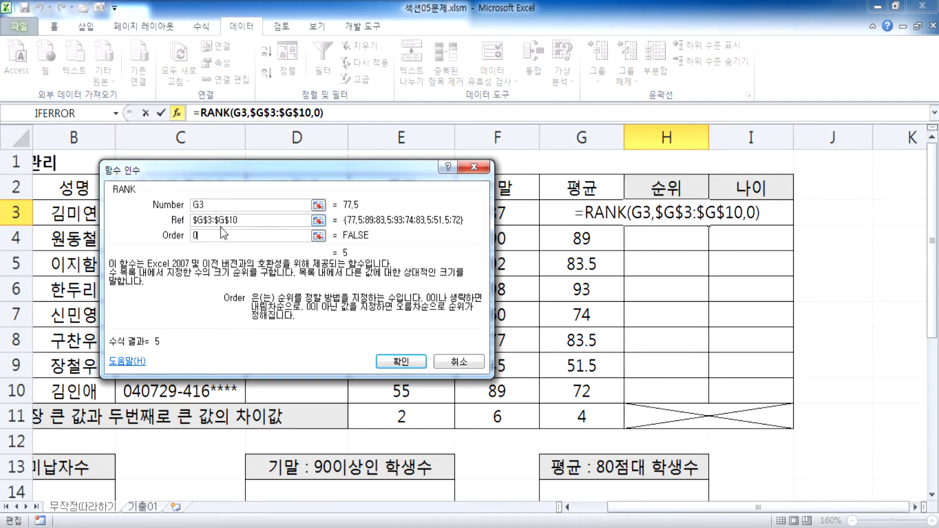
key("Return")
- Insert the RANK formula in H3, and start a RANK formula in H4 with G4 as number and absolute reference range $G$3:$G$10
left_click(669, 239)
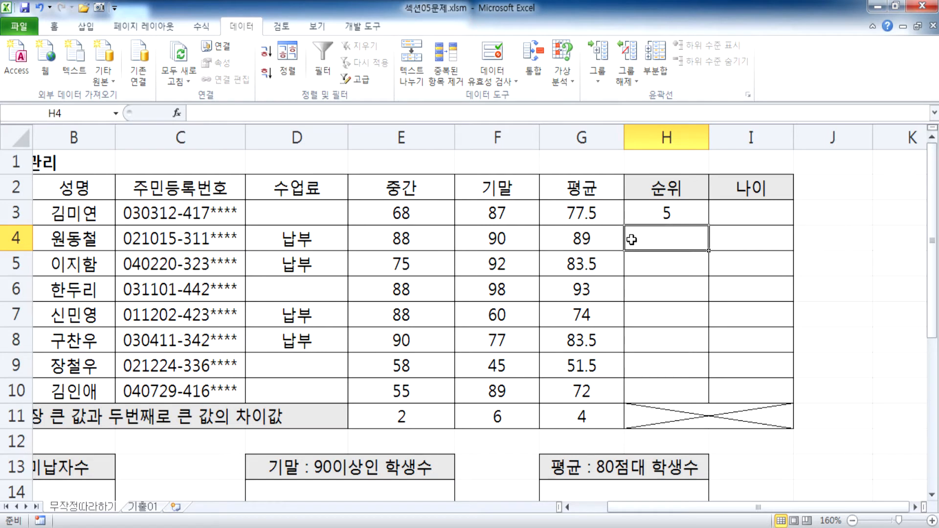
type("=RANK(")
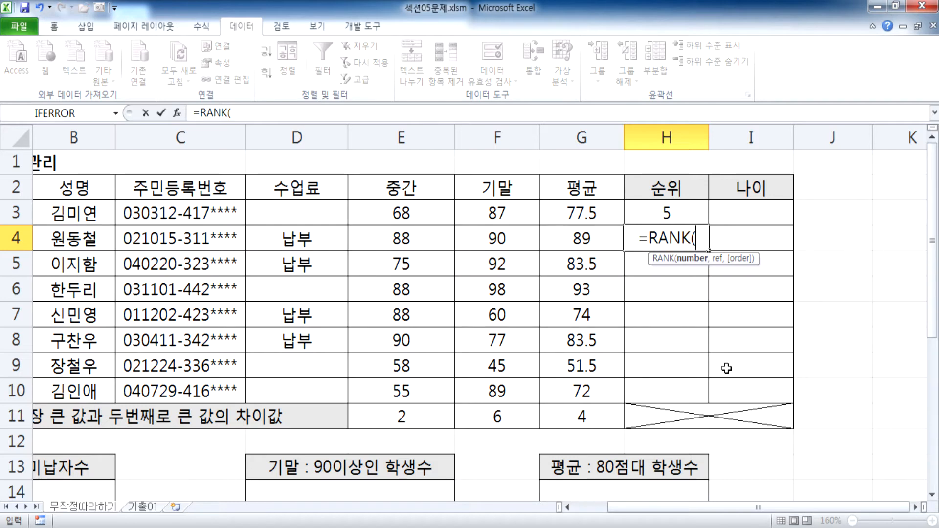
left_click(580, 234)
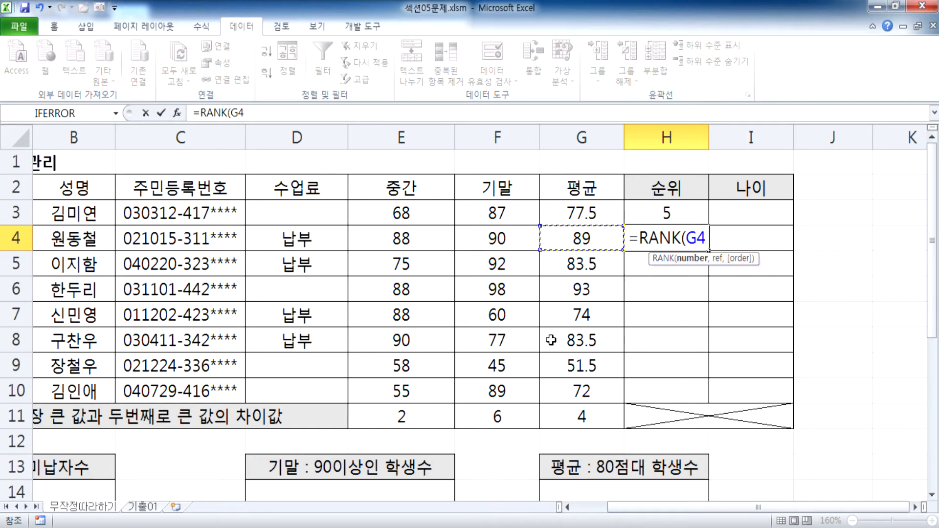
type(",")
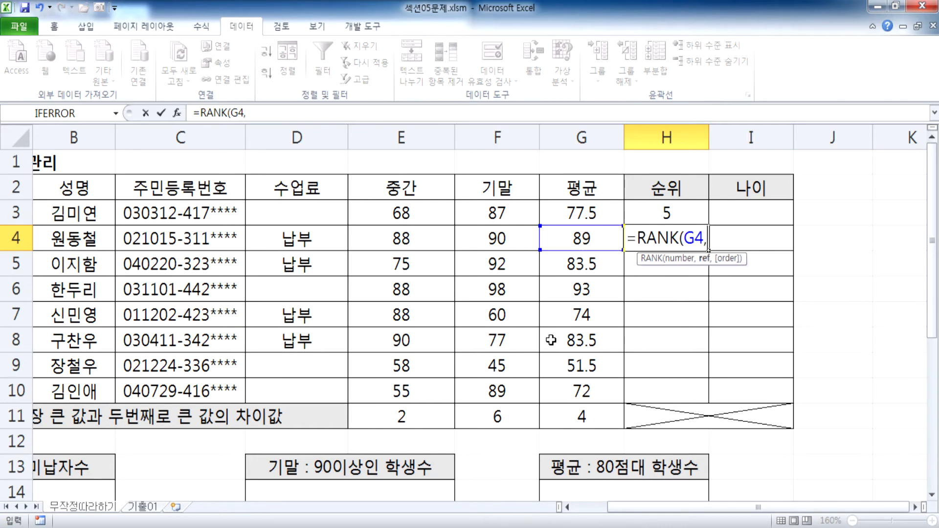
left_click_drag(570, 204, 592, 390)
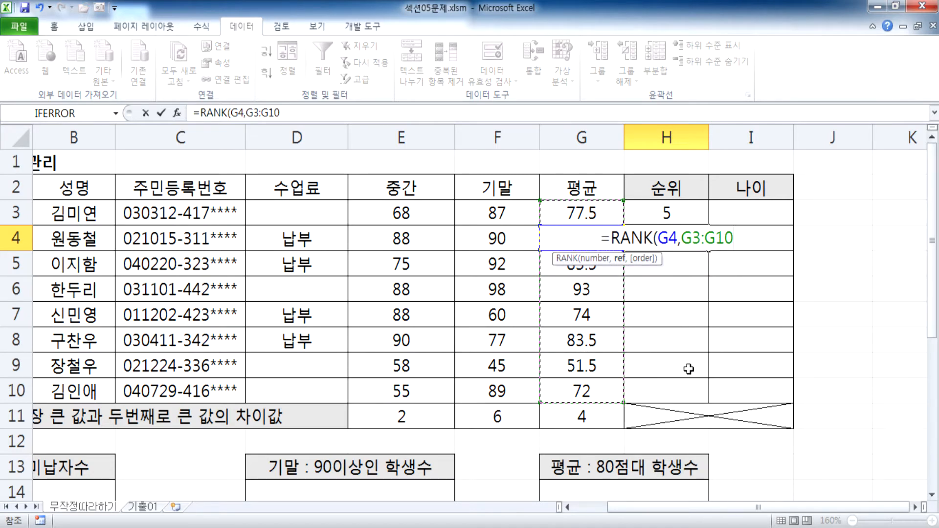
key("F4")
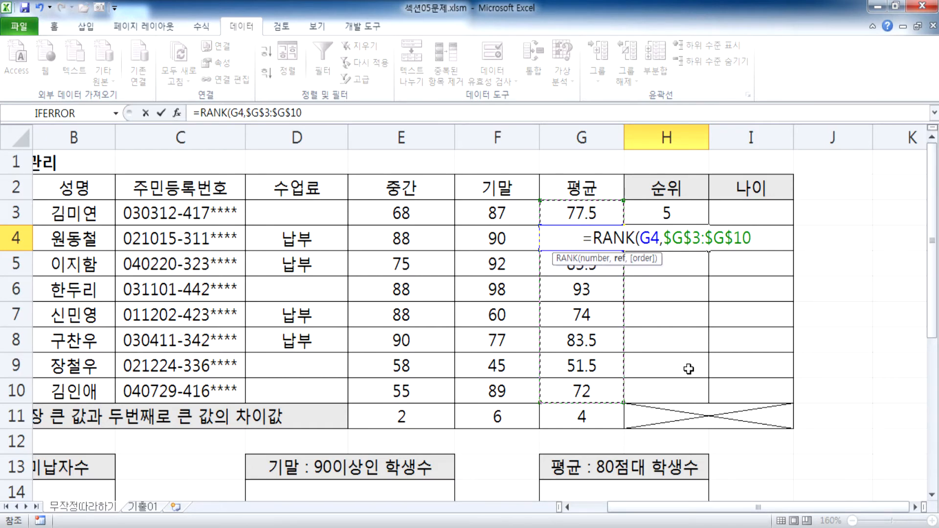
type(",")
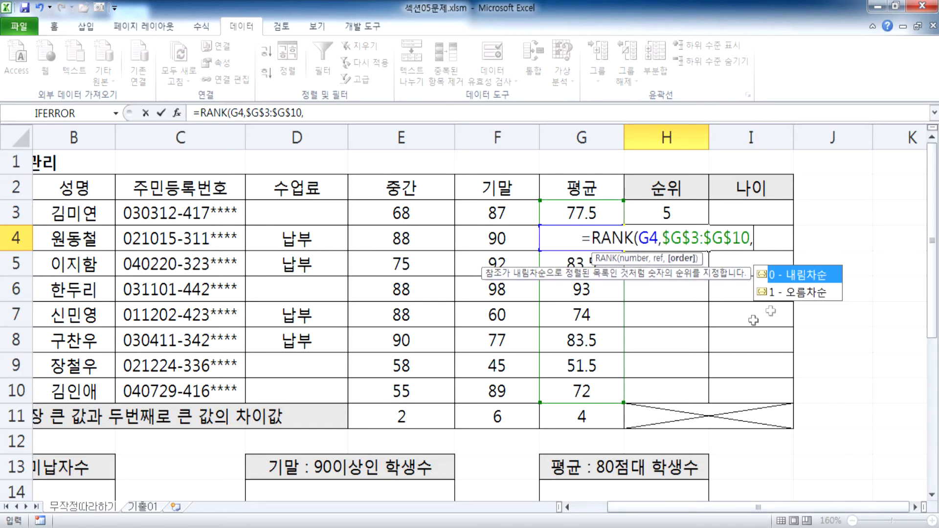
left_click(805, 291)
left_click(803, 277)
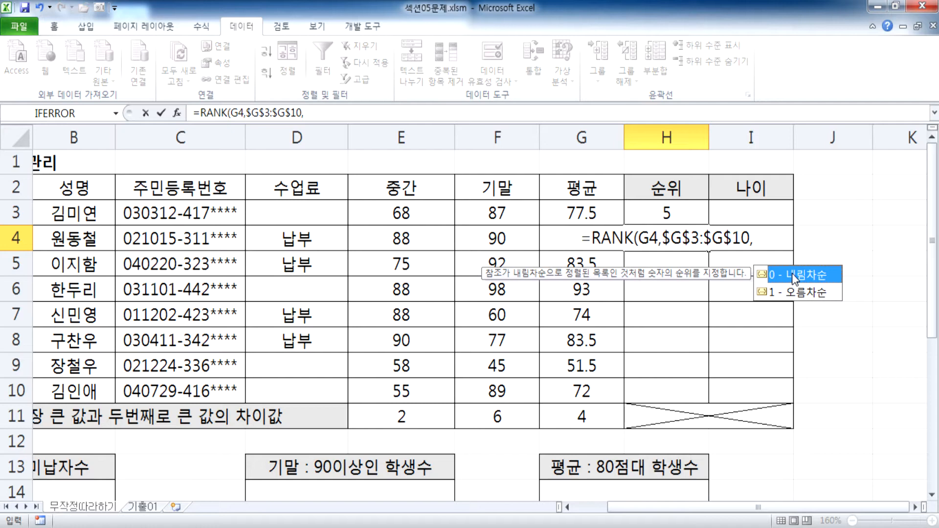
double_click(814, 275)
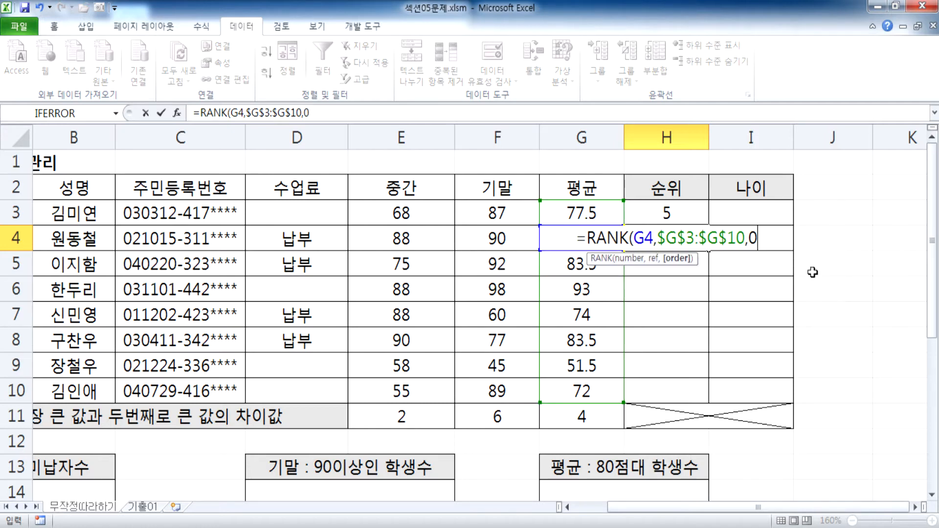
key("BackSpace")
key("BackSpace")
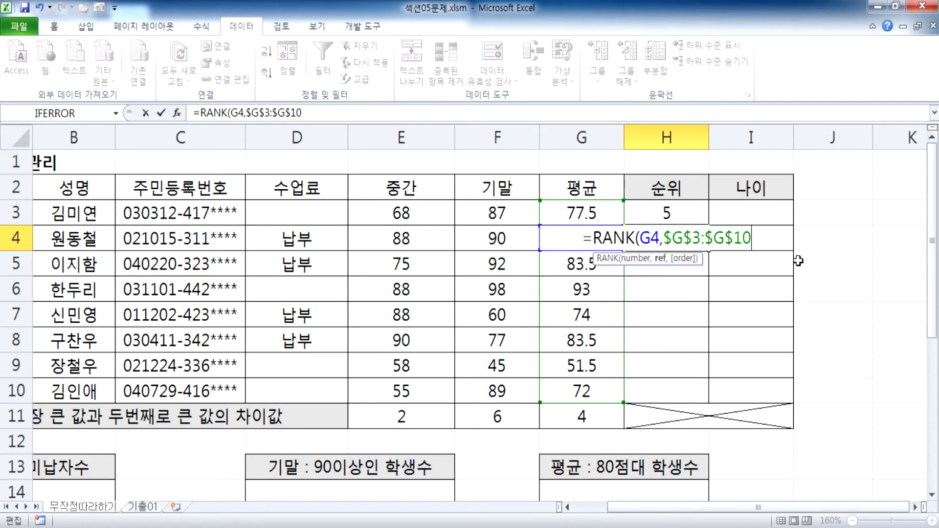
- Complete the H4 formula with order 0 (내림차순) and copy it down through H10
type(",")
left_click(777, 293)
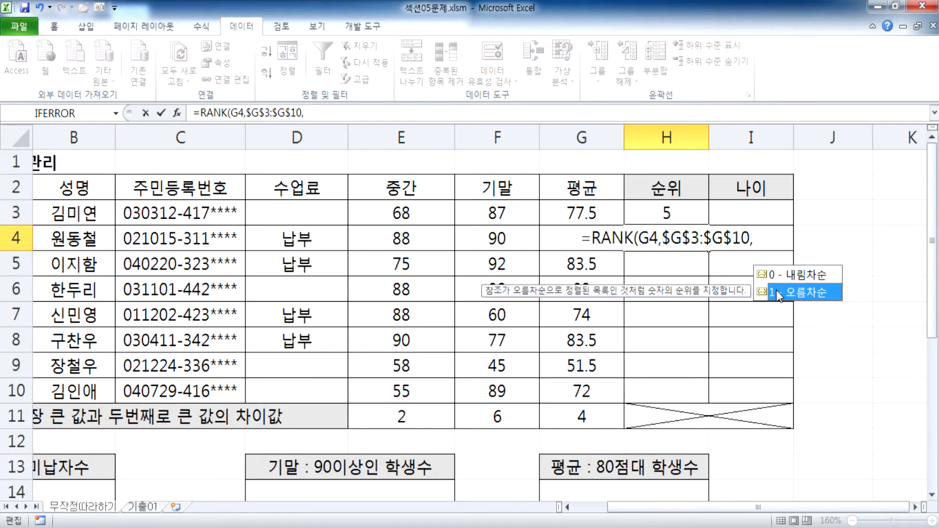
left_click(787, 274)
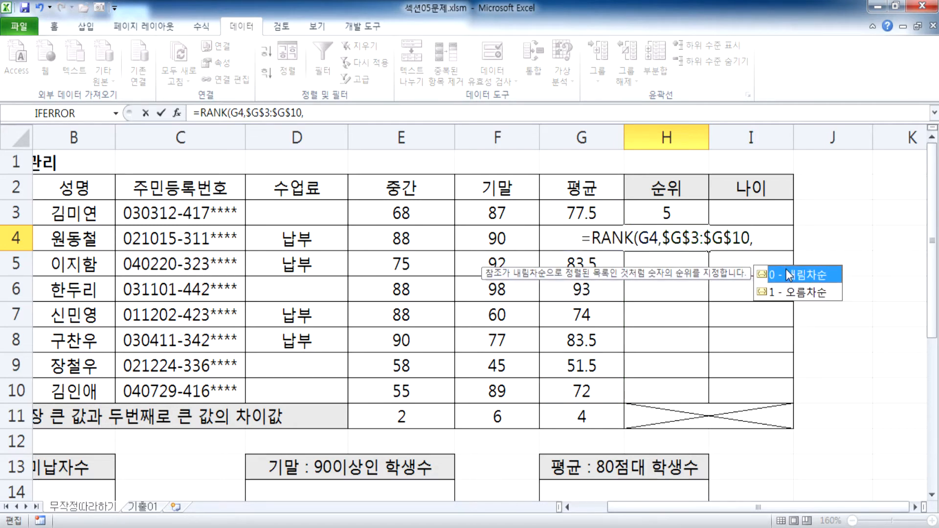
double_click(786, 274)
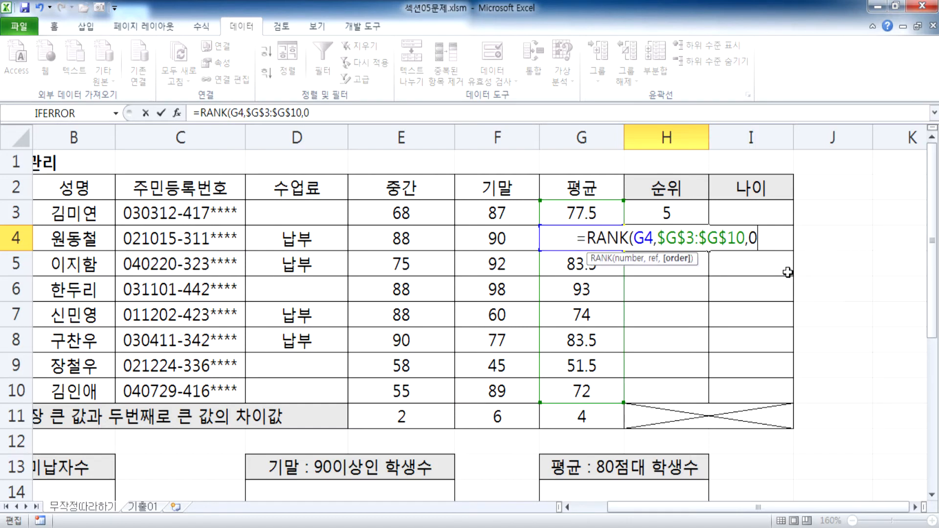
key("Return")
left_click(696, 239)
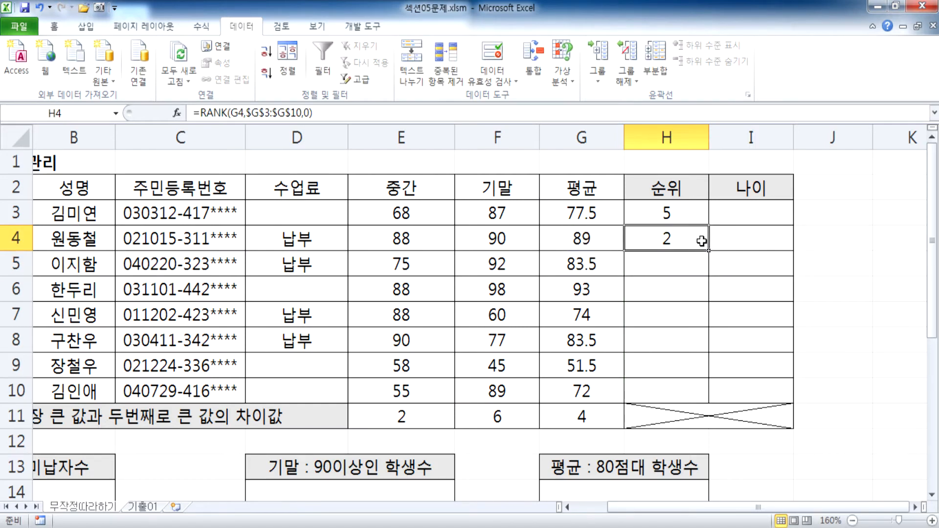
left_click_drag(709, 254, 709, 399)
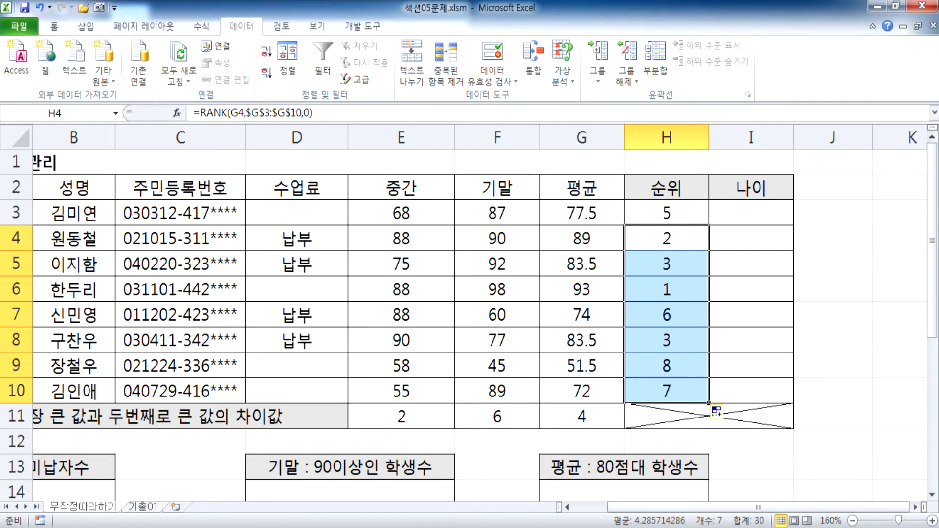
- Switch to Notepad and add the syntax line "=RANK(값, 참조범위, 옵션)" below the 문제2 notes
key("alt+Tab")
key("Return")
type("=RANK(")
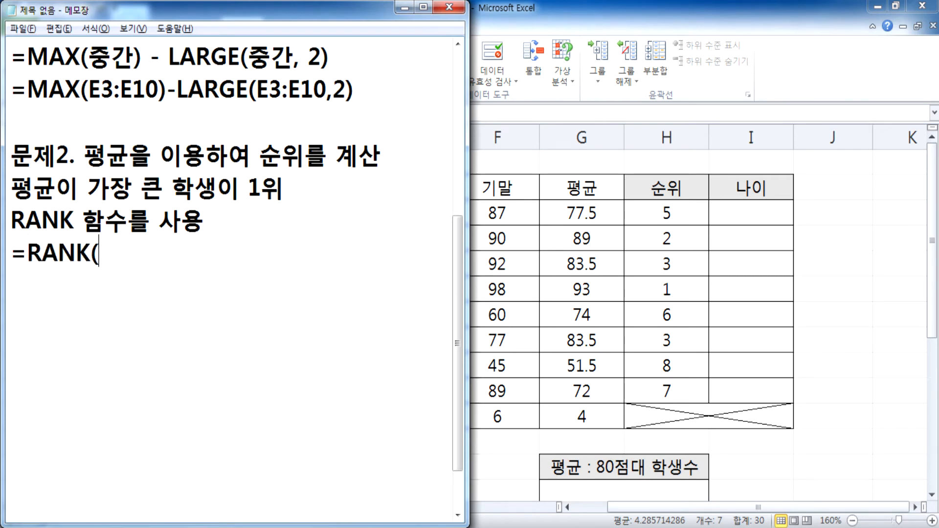
type("값")
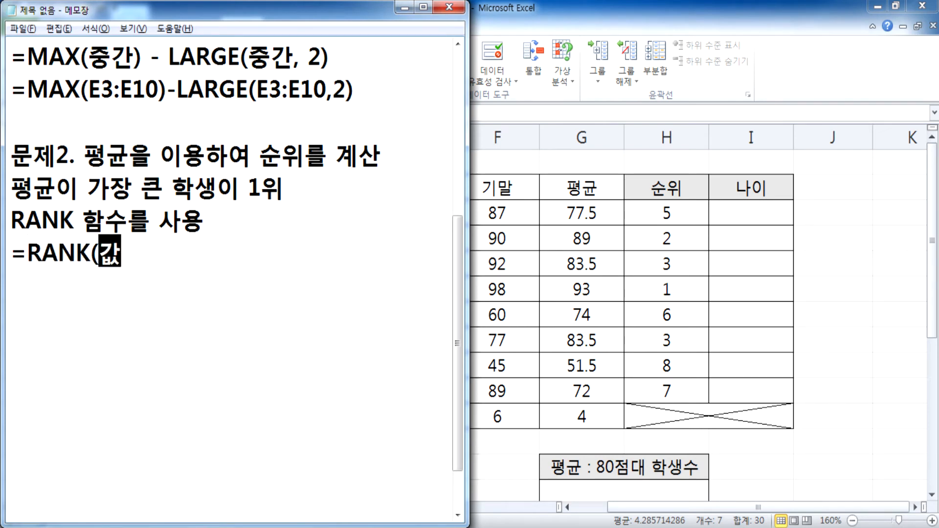
type(", 참조범위, 옵션)")
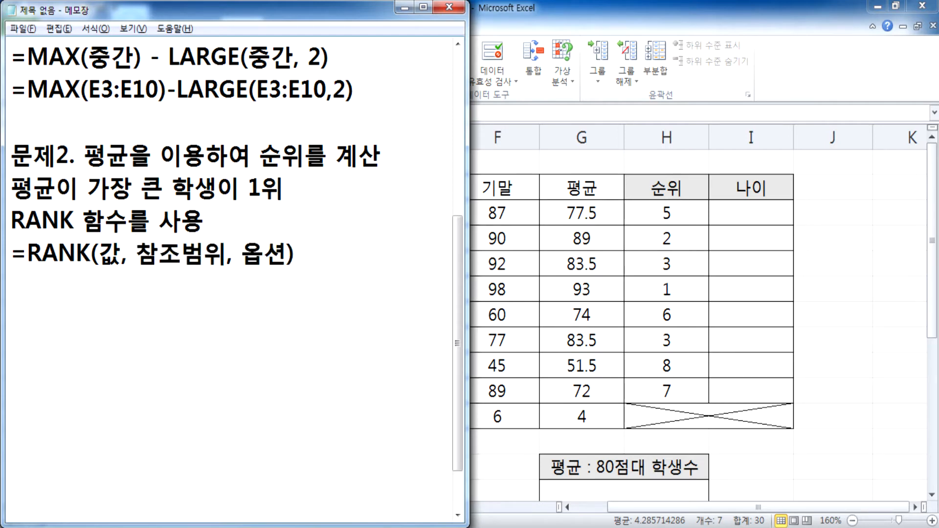
- Add the note "* 참조범위는 절대참조" under the RANK syntax line
key("Return")
type("참조범위")
key("Home")
type("*")
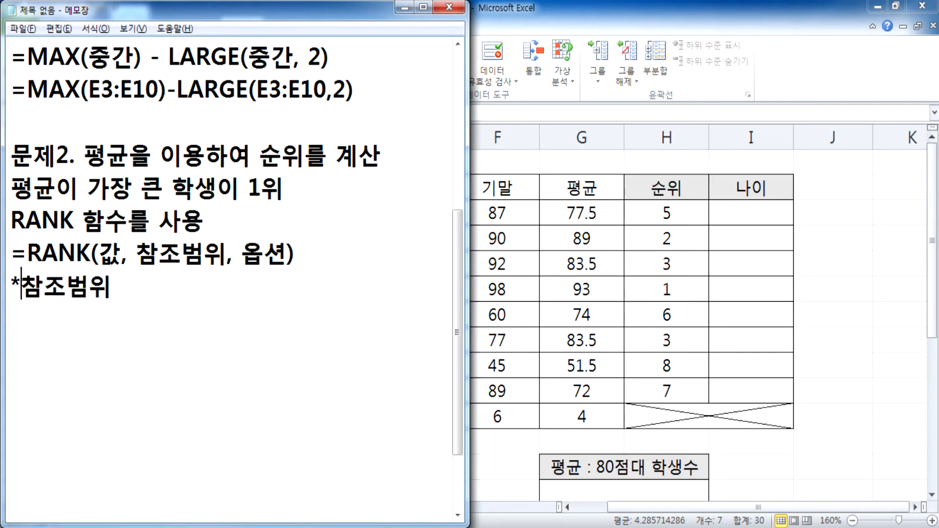
key("End")
type("는 절대참조")
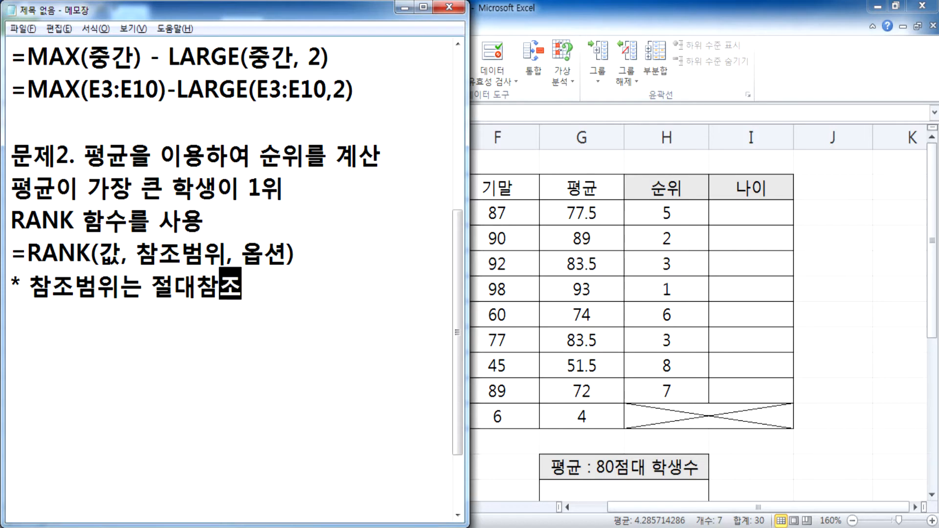
- Add the note "* 옵션 : 기본 0(내림차순), 1(오름차순)" under the reference range note
key("Return")
type("* 옵션 : 기본 0")
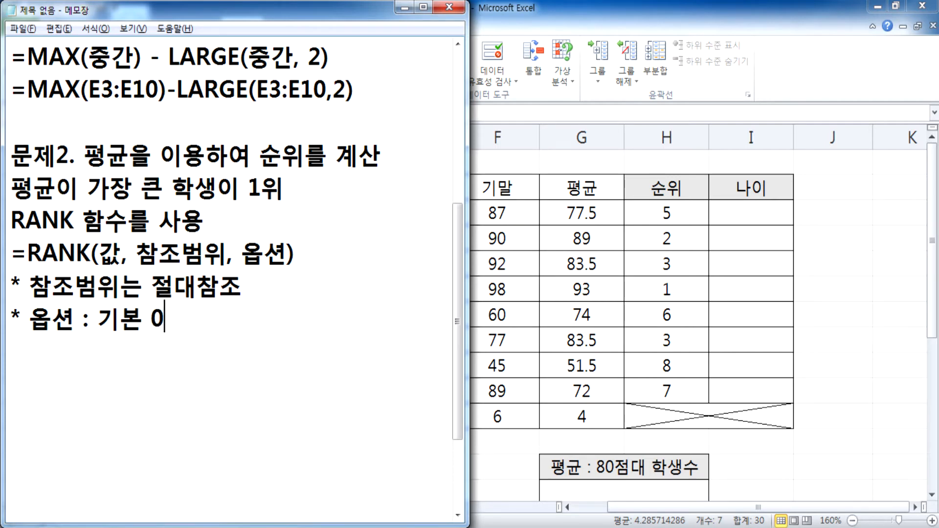
type("(내림")
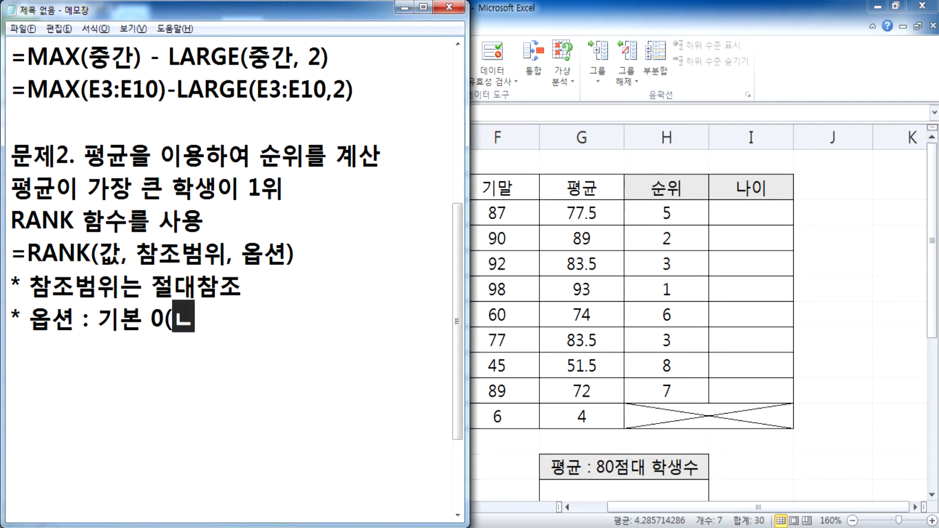
type("차순)")
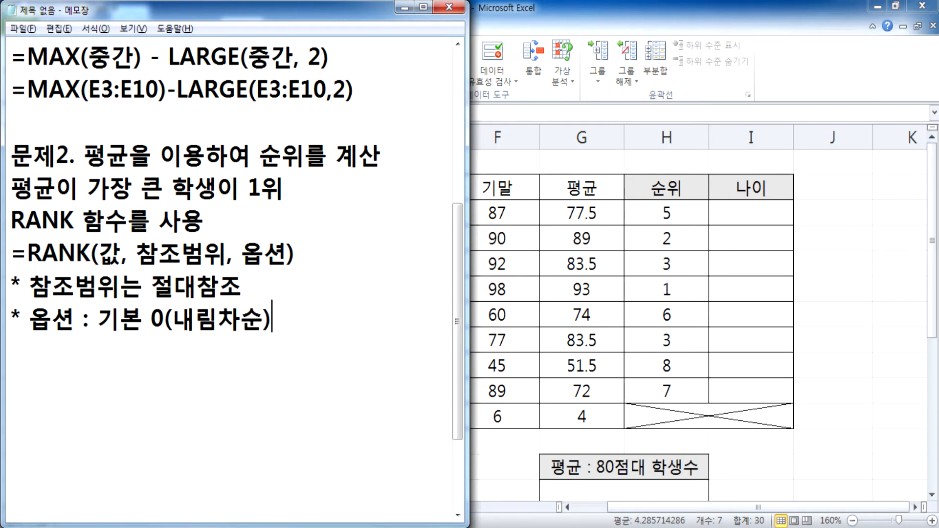
type(", 1(오름")
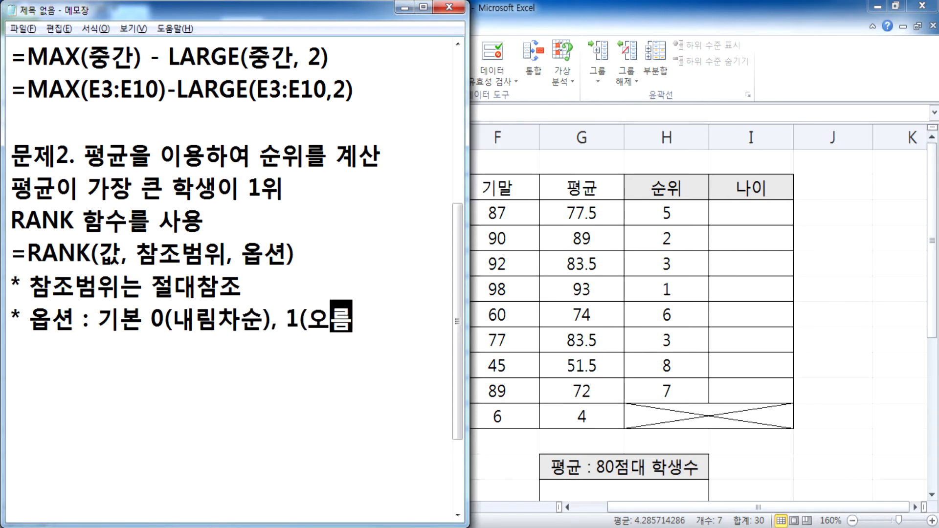
type("차순)")
key("Return")
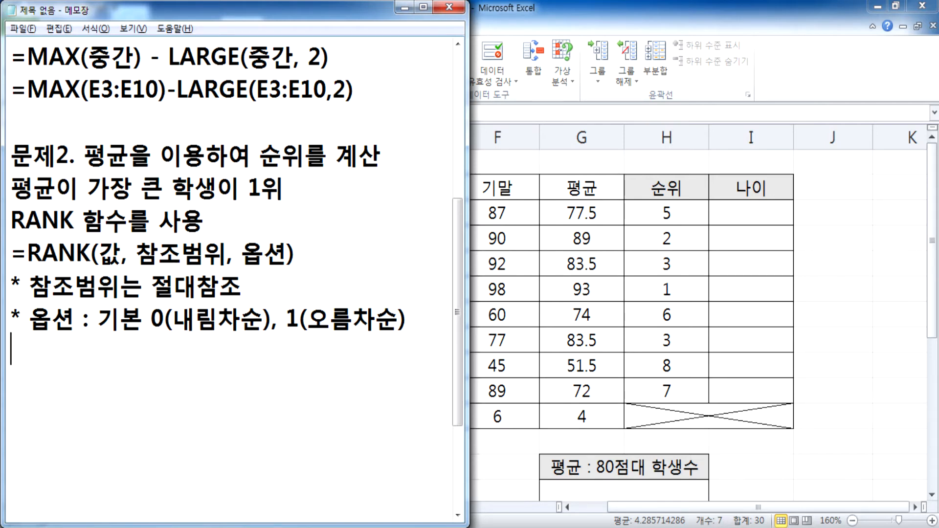
- Highlight the 옵션 argument in the RANK syntax line and return to the empty line below the notes
left_click(248, 253)
left_click_drag(249, 253, 290, 253)
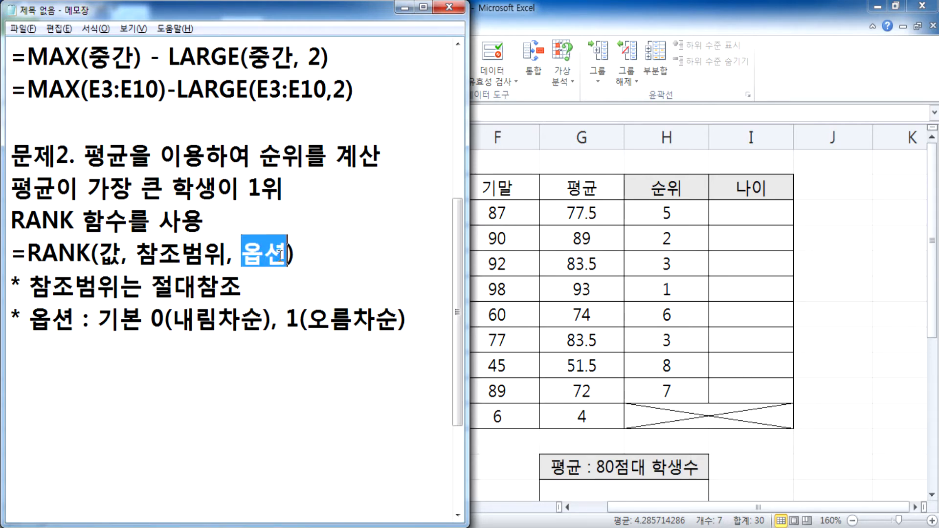
left_click(162, 343)
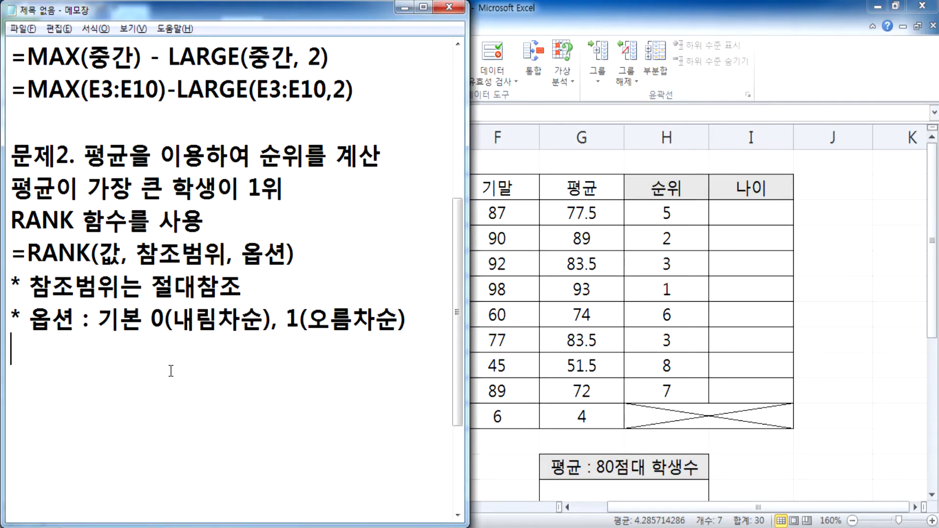
- Add the problem statement "문제3. 주민등록번호를 이용하여 나이를 계산" after a blank line below the RANK notes
type("문")
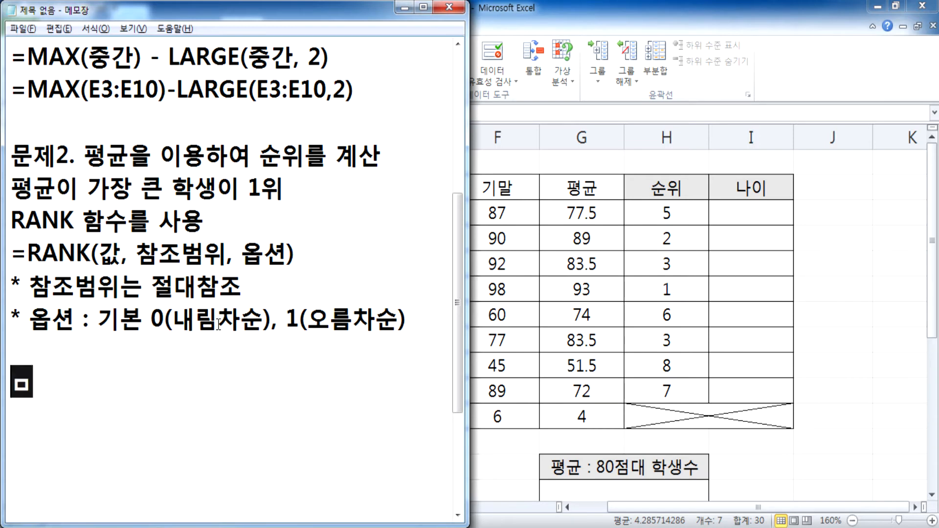
type("제3,")
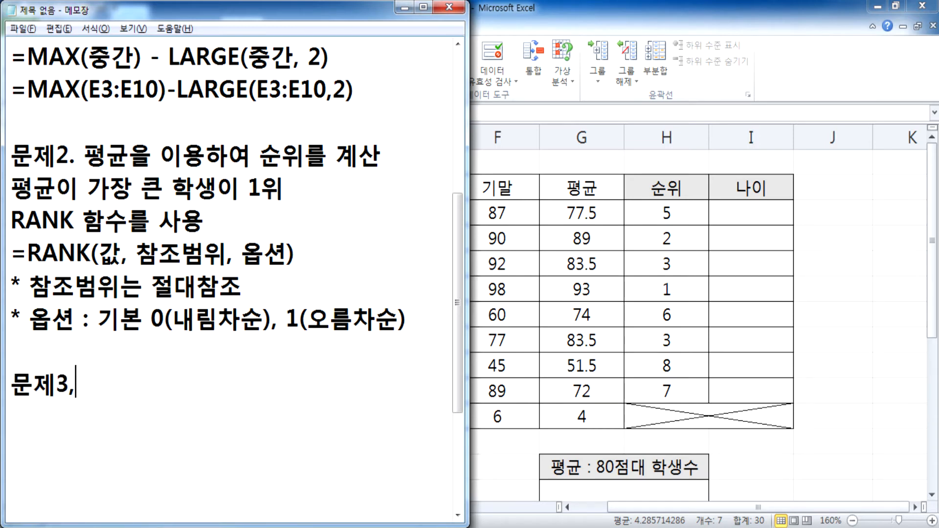
key("BackSpace")
type(".")
type("주민ㄷ")
type("등록번")
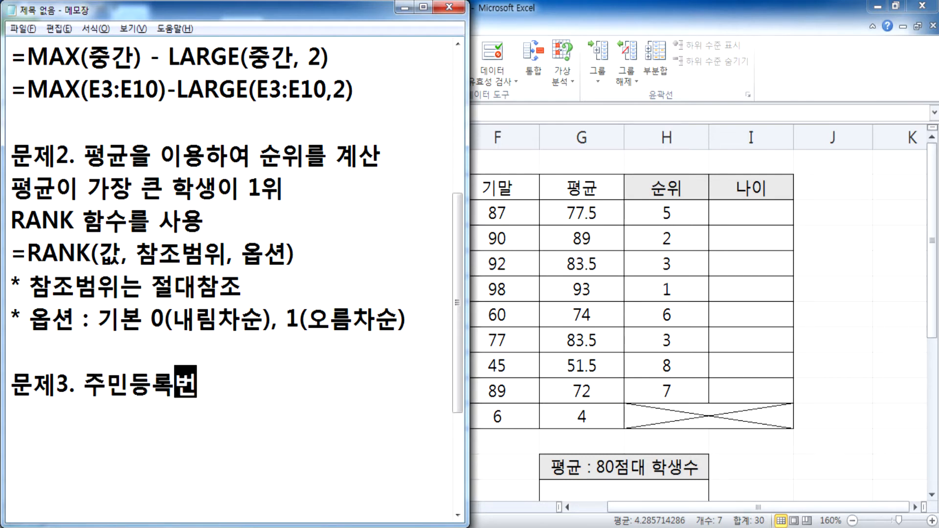
type("호를 이용하여")
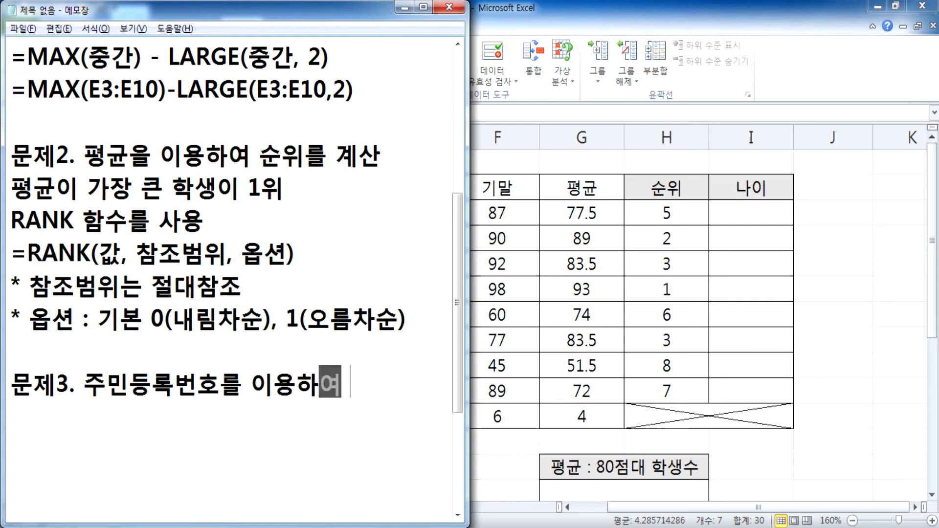
type(" 나이를 계산")
key("Return")
scroll(174, 323, "down", 2)
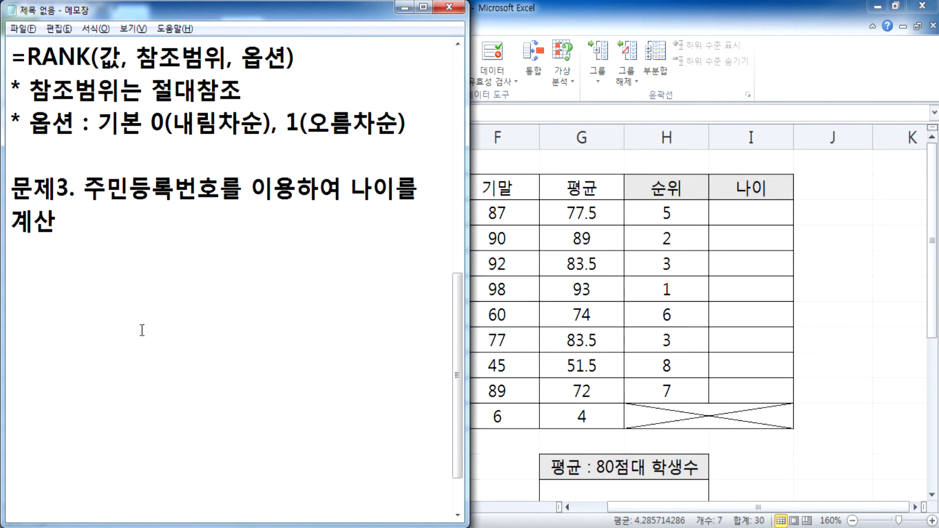
- Copy the resident registration number from C3 in Excel and paste it into the Notepad notes after the label "C3 :"
key("alt+Tab")
left_click(145, 209)
key("ctrl+c")
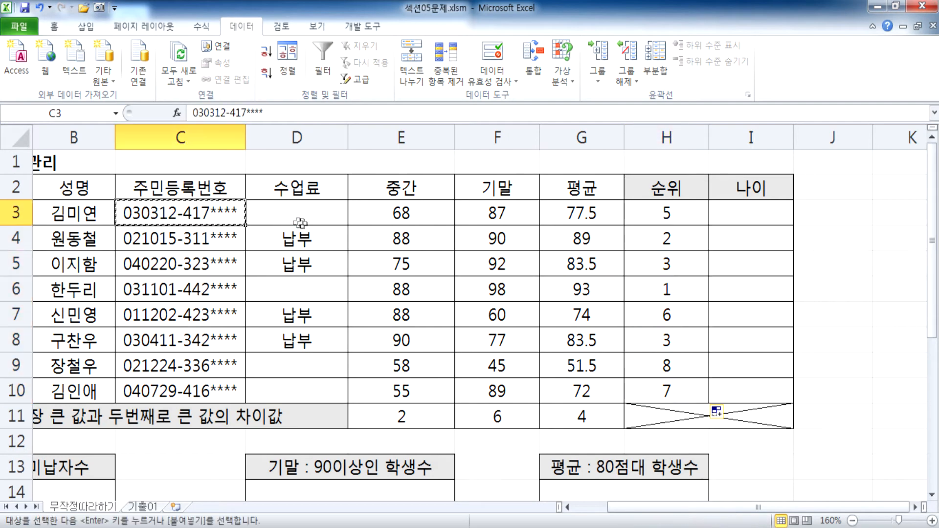
key("alt+Tab")
type("ㅊ")
key("BackSpace")
key("Hangul")
type("C3 :")
key("ctrl+v")
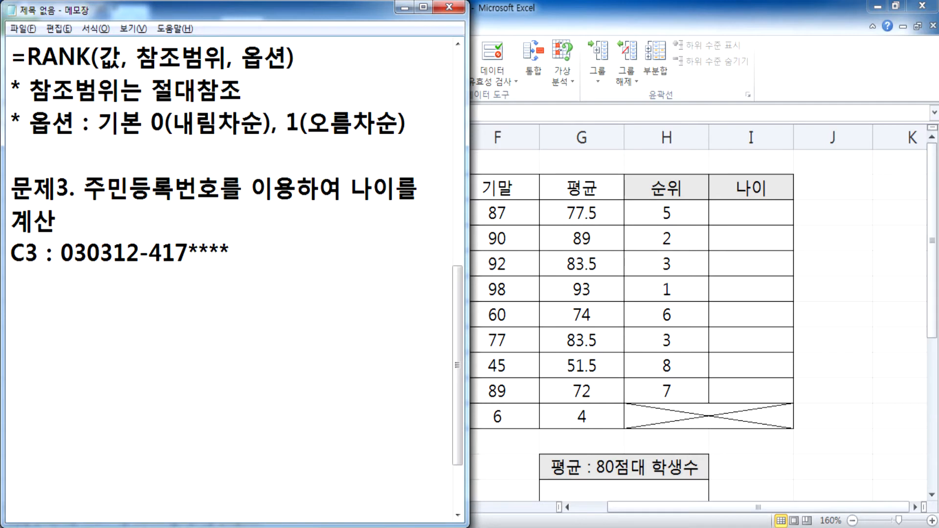
- Add the age rule "나이=2020-출생년도+1" on the line below the C3 entry in the notes
type("SKD")
key("BackSpace")
key("BackSpace")
key("BackSpace")
key("Hangul")
type("나이=")
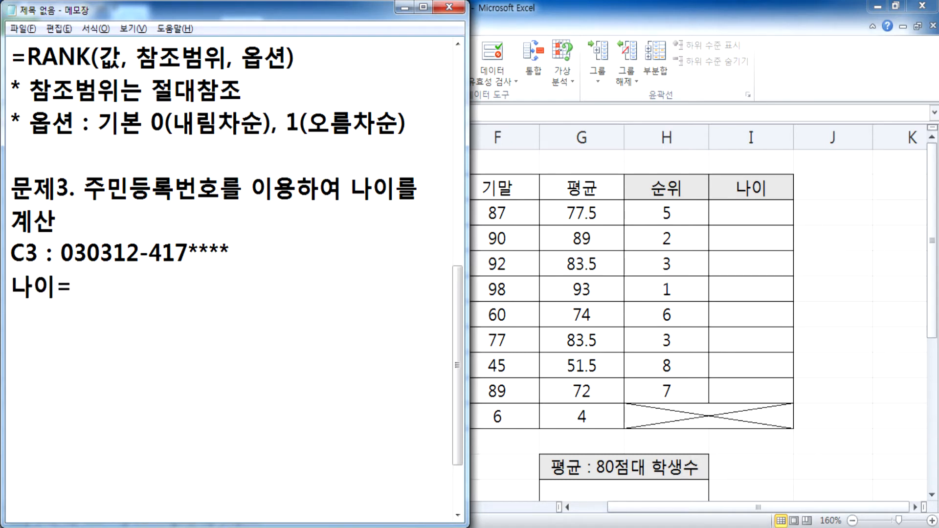
type("2020-")
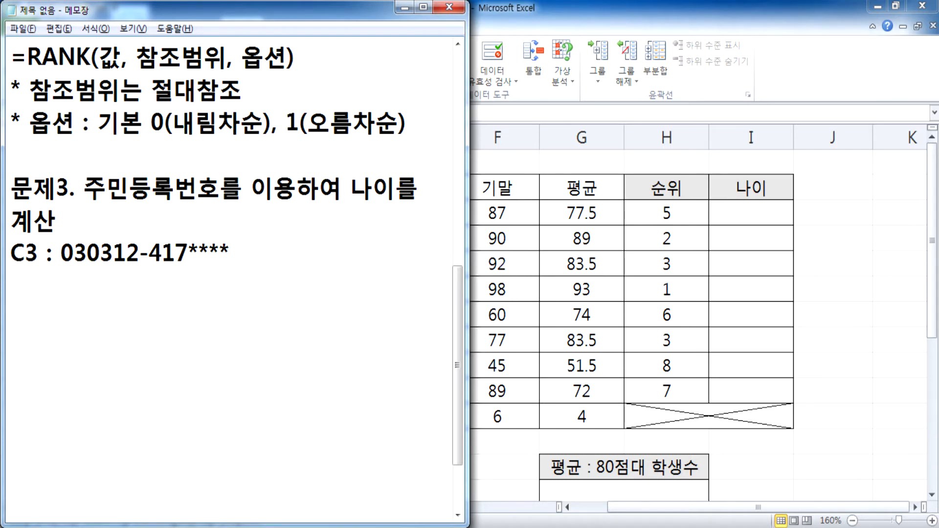
type("출냐")
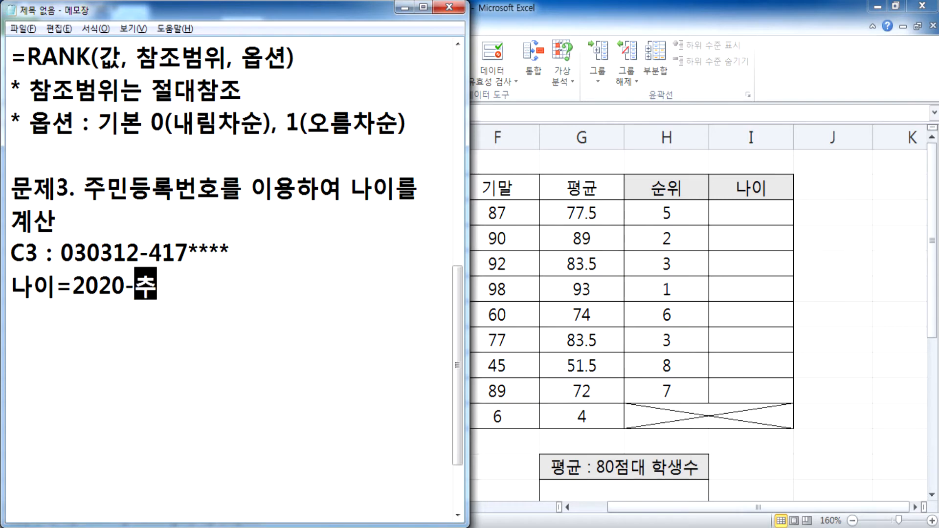
key("BackSpace")
type("생년도")
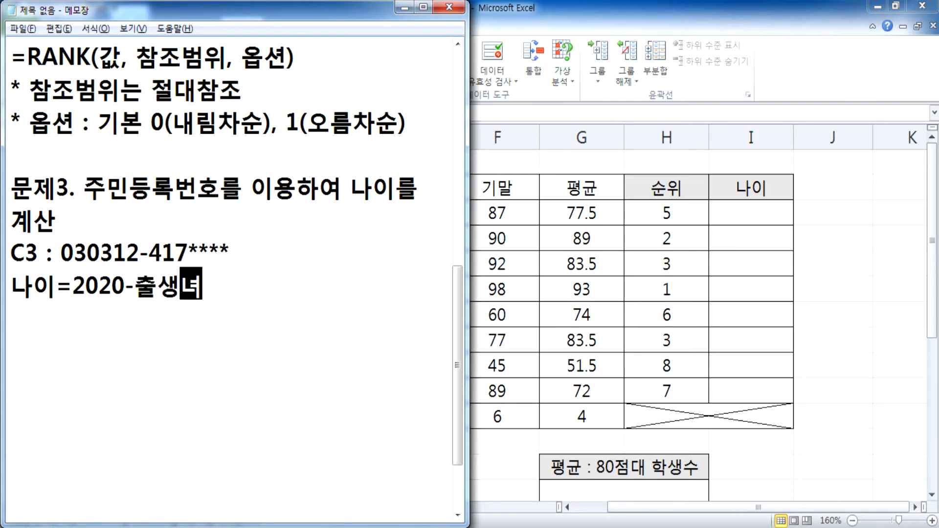
type("+1")
key("Return")
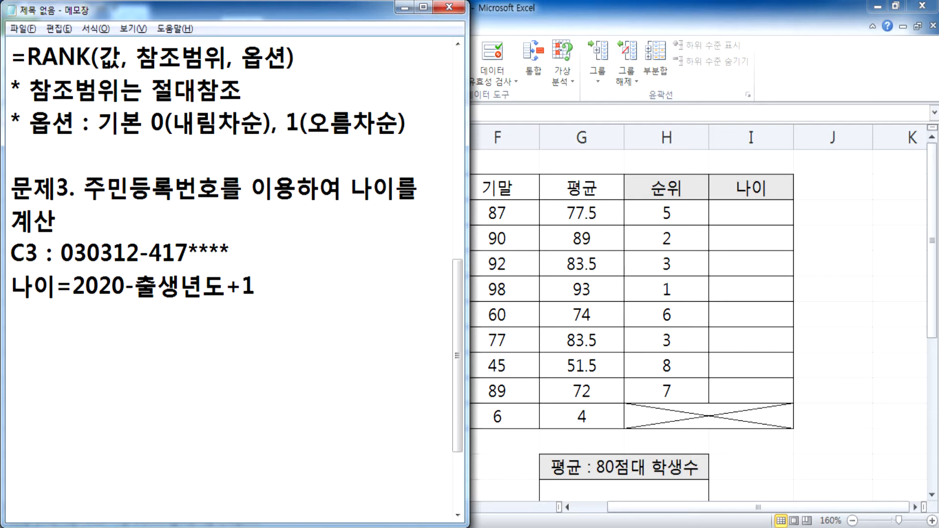
- Write the worked example "=2020-2003+1 > 18" below the age rule and start a new line
type("=2020")
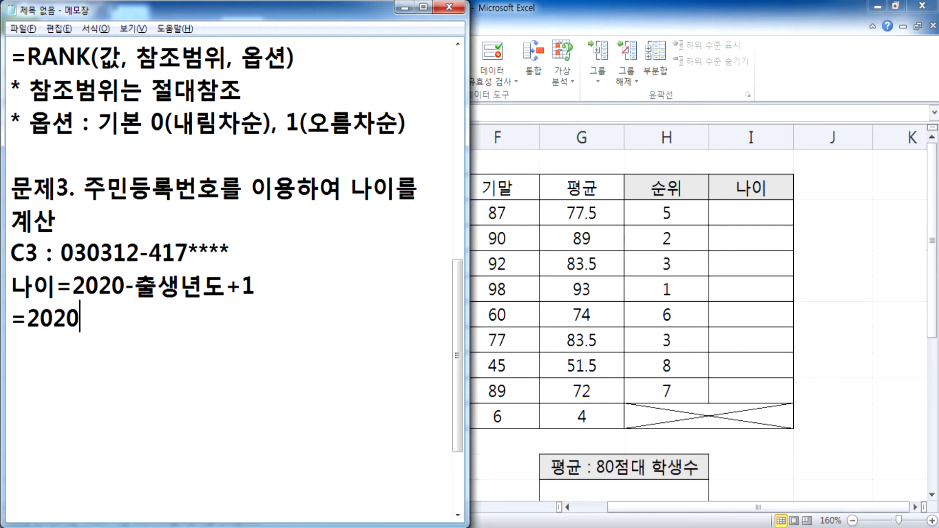
type("-2003+1 > 18")
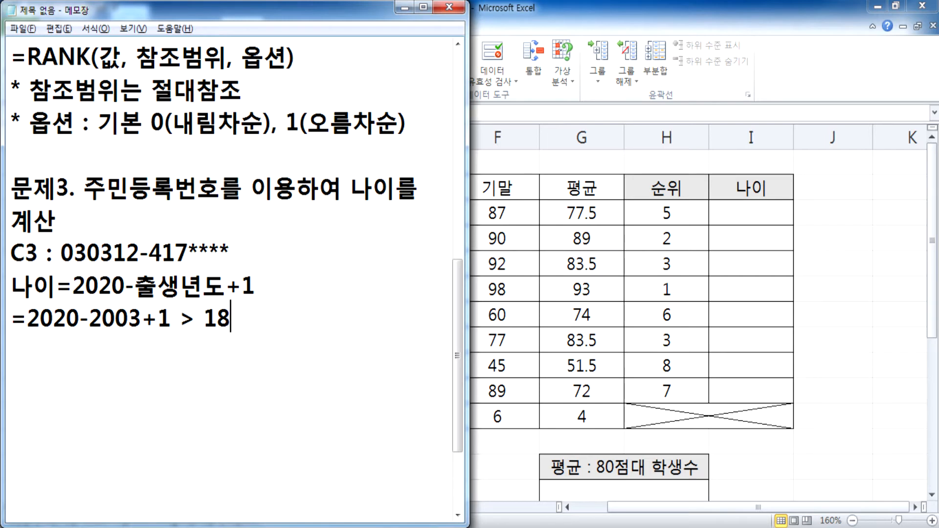
key("Return")
- Add the note "LEFT 함수, & 연산자를 사용" below the worked example
type("LEFT 함수")
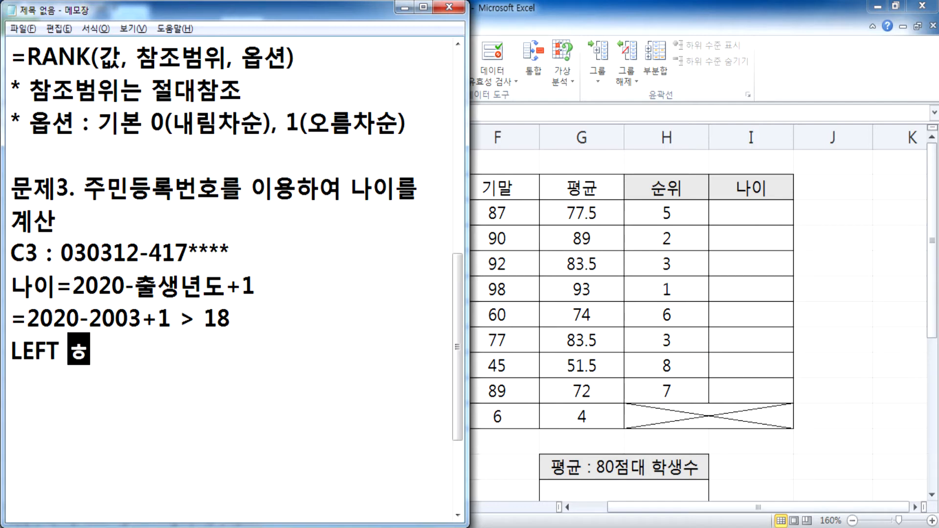
type("를")
key("BackSpace")
key("BackSpace")
key("BackSpace")
type(", ")
type("& 연산")
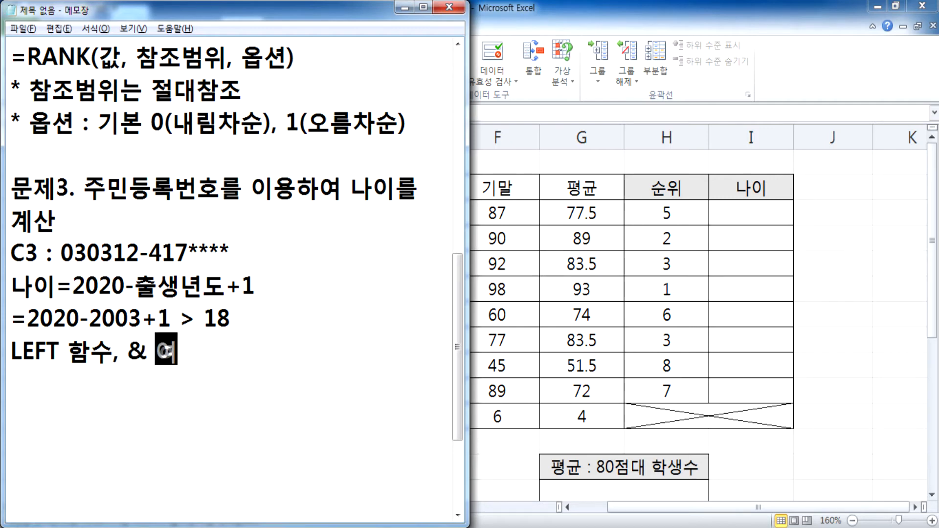
type("자를 사용")
key("Return")
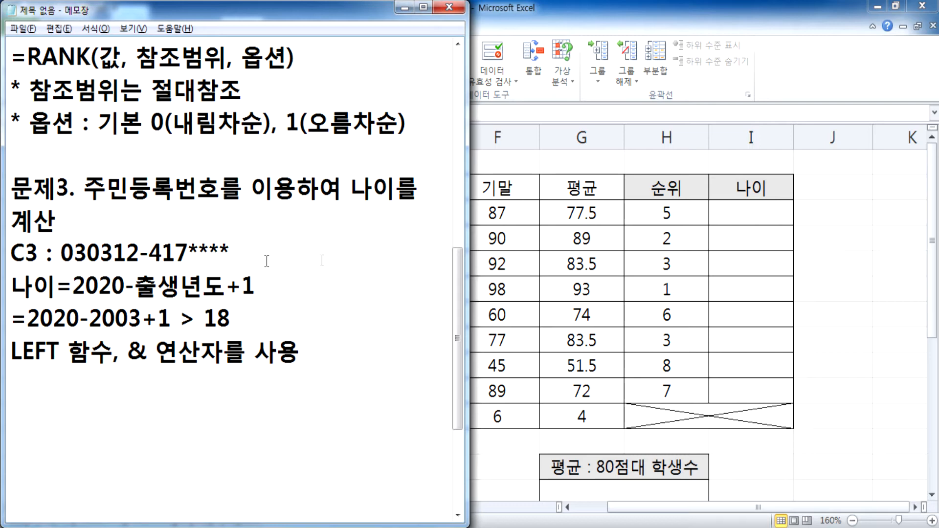
- Insert the explanation "(Empersand, 그리고)" directly after the & sign in the LEFT function note
left_click(148, 349)
type("(e")
key("BackSpace")
type("Emper")
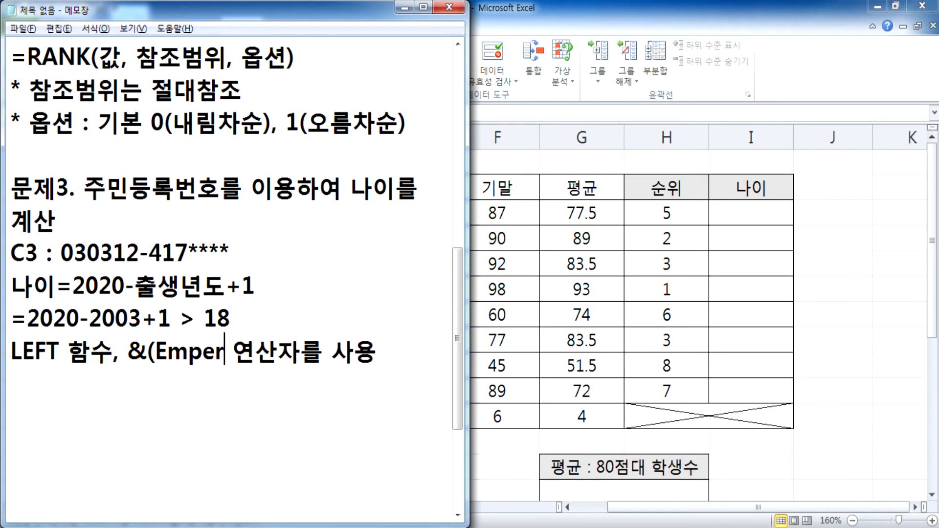
type("sand, ")
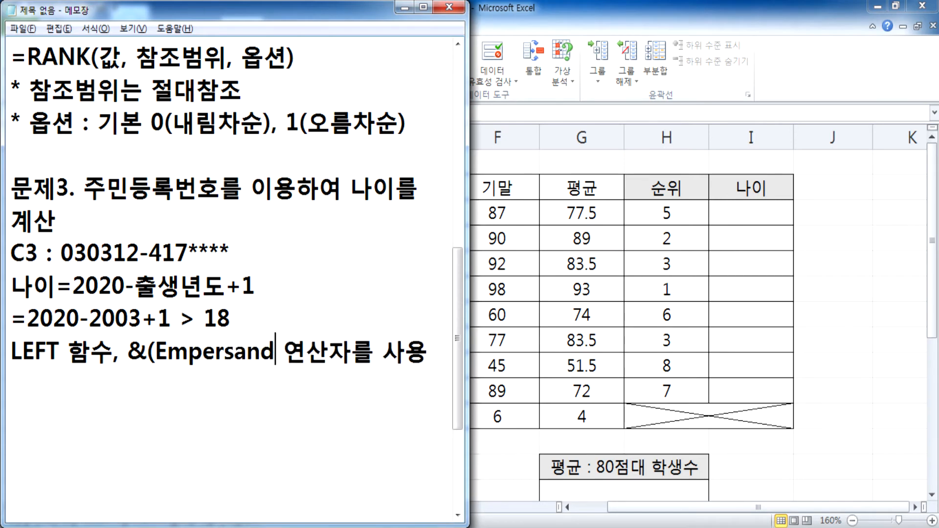
type("그리고)")
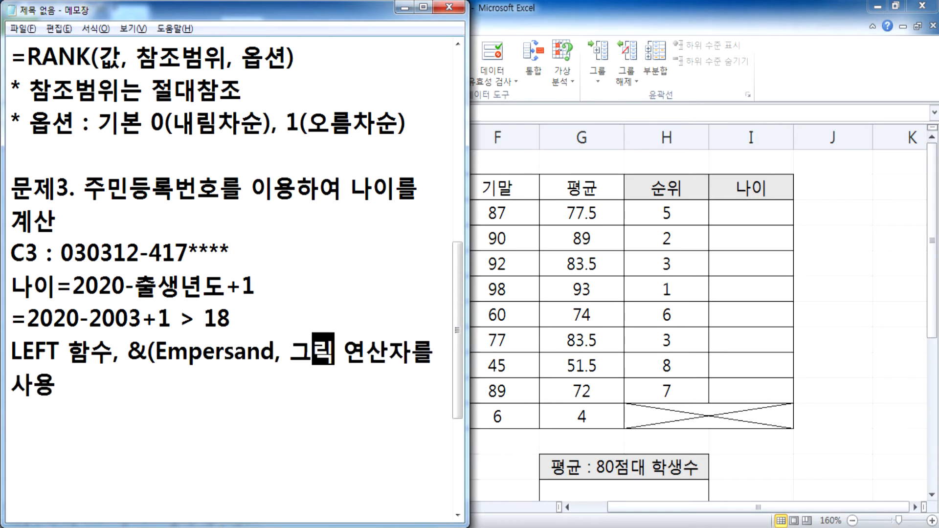
- Replace "그리고" in the parentheses with "and" and start a new line at the end of the notes
key("Left")
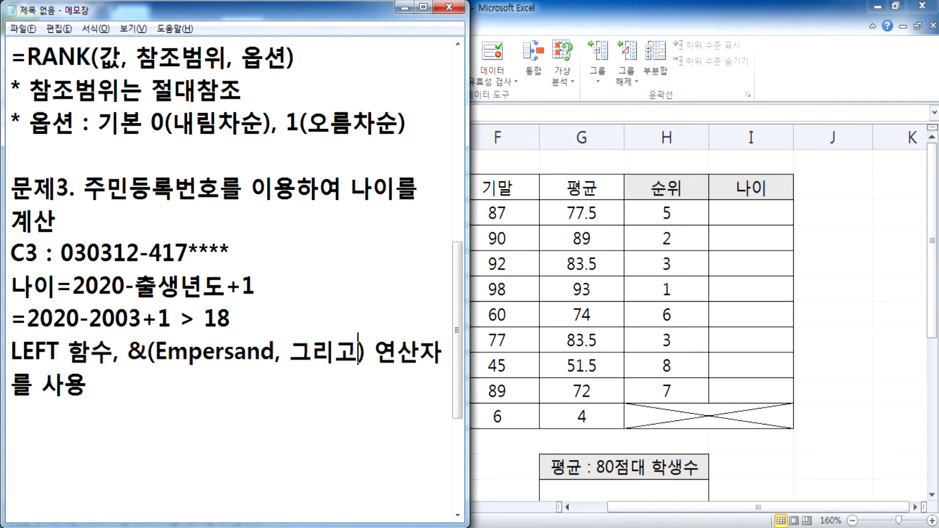
key("shift+Left")
key("shift+Left")
key("shift+Left")
type("ㅁ")
key("BackSpace")
type("and")
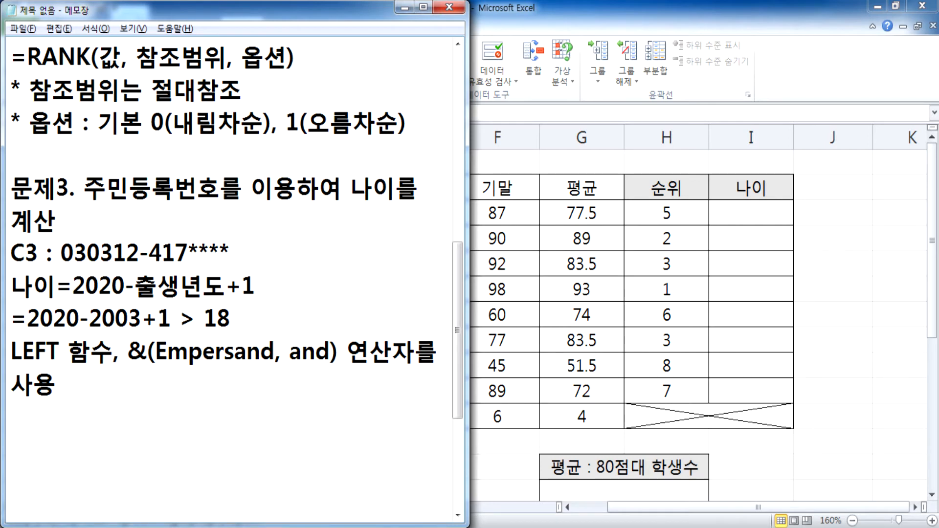
key("ctrl+End")
key("Return")
scroll(81, 405, "down", 2)
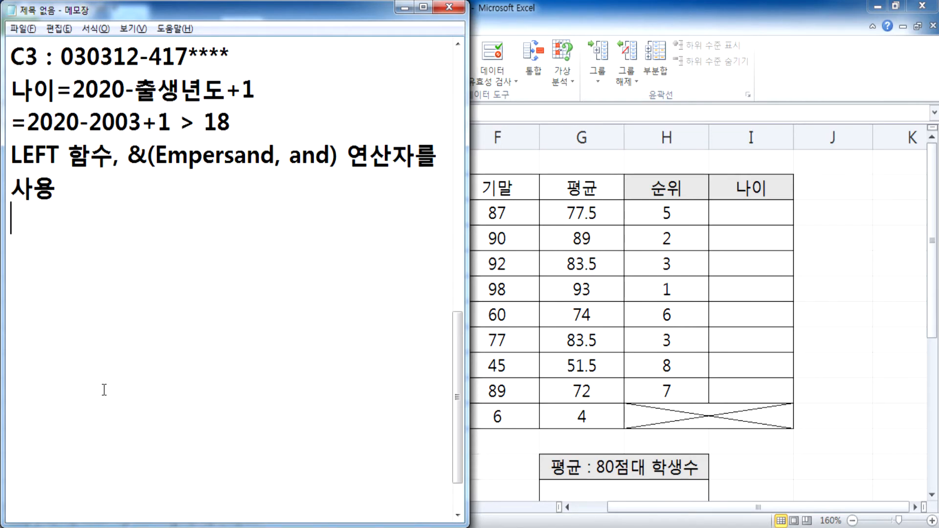
- Switch to Excel and enter the formula =LEFT(C3,2) in I3, the first cell of the 나이 column
key("alt+Tab")
left_click(764, 212)
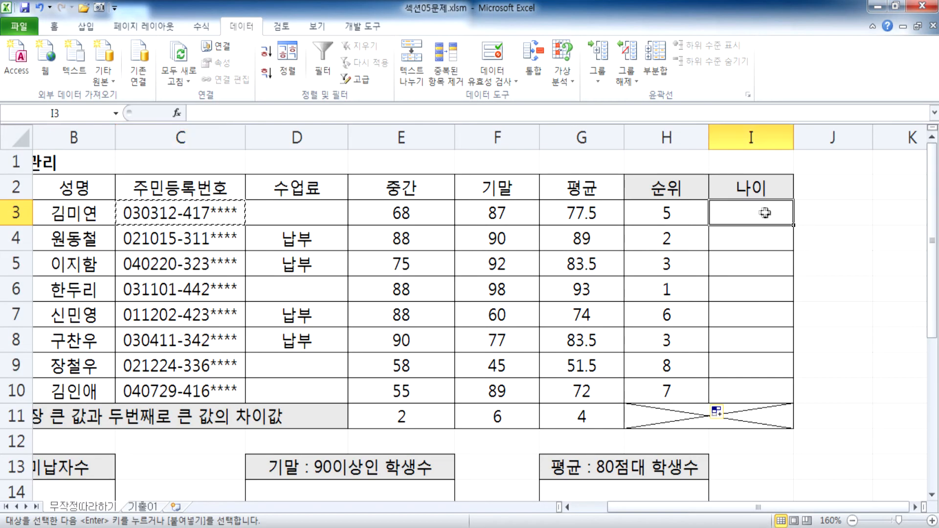
type("=le")
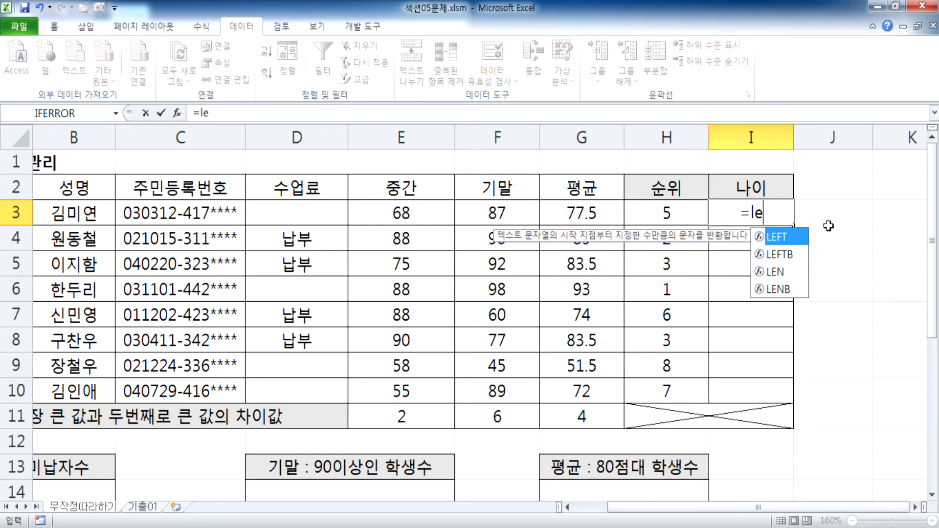
key("BackSpace")
key("BackSpace")
type("LEF")
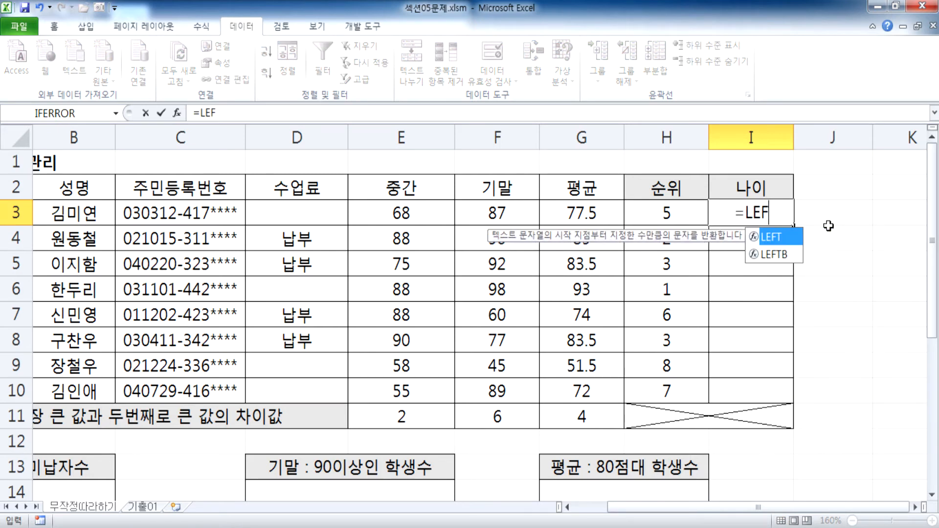
key("Tab")
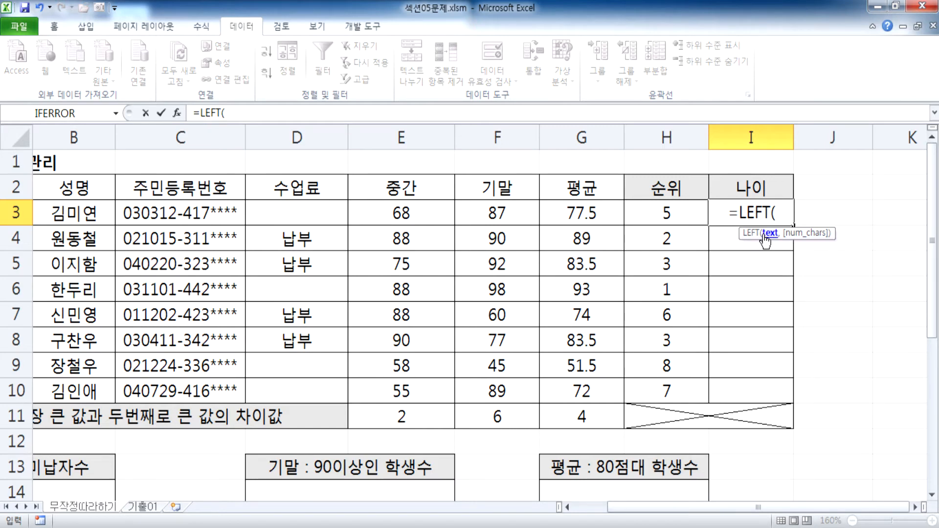
left_click(130, 212)
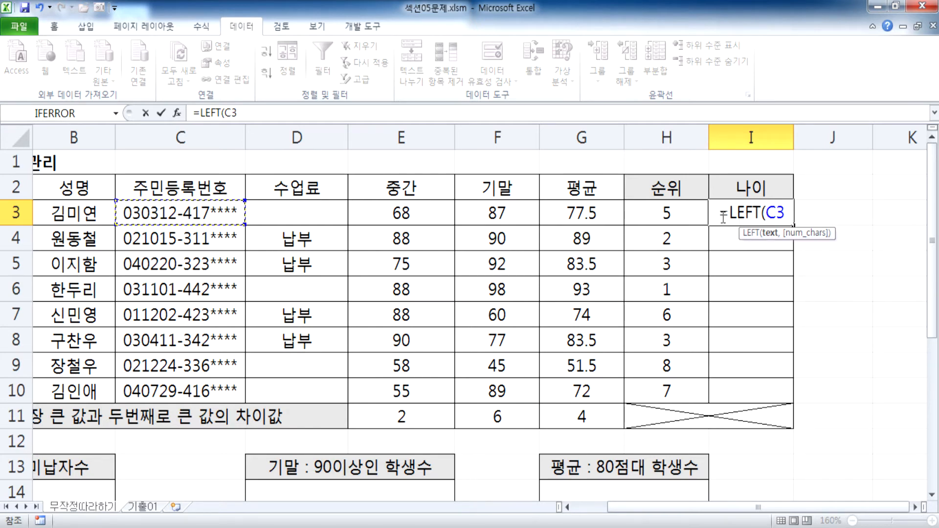
type(",")
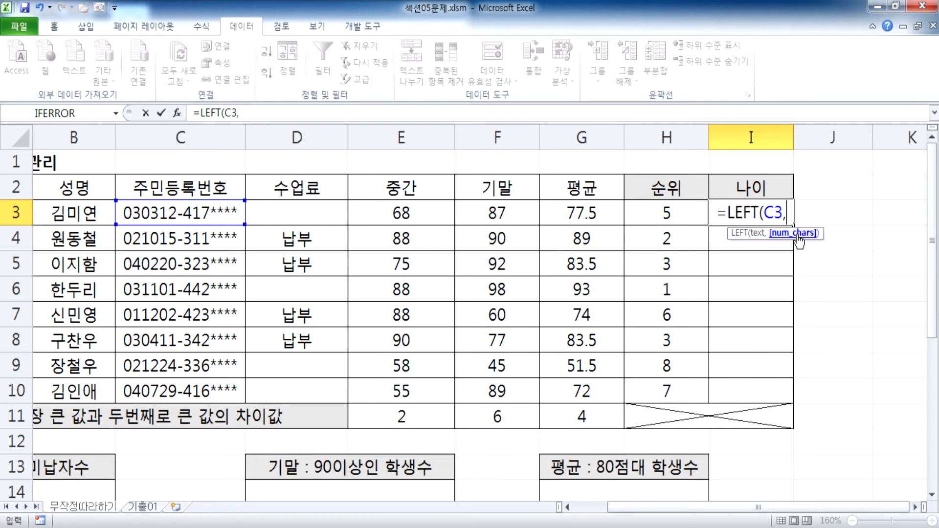
type("2")
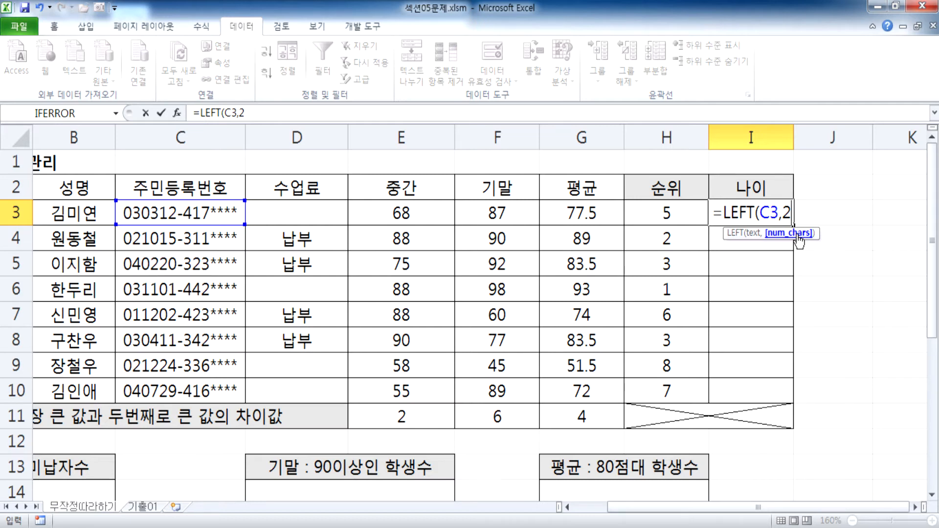
key("Return")
key("Up")
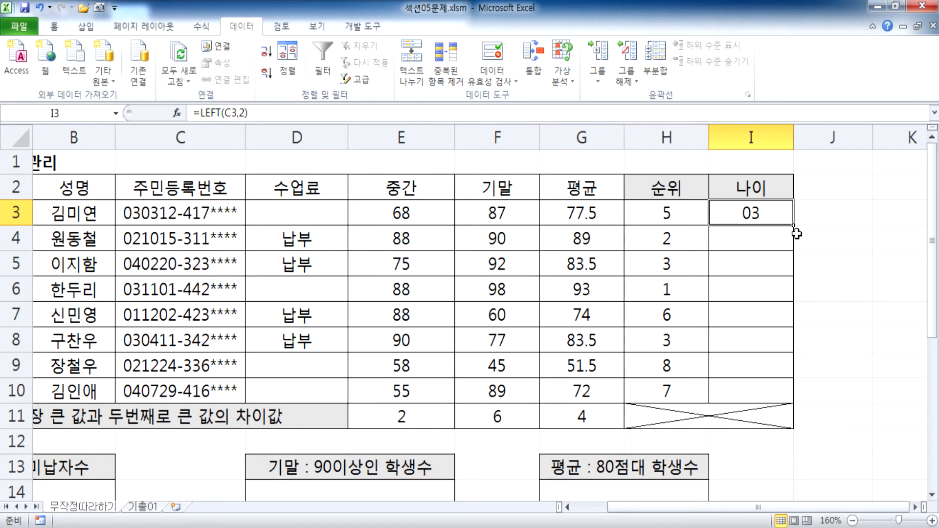
- Highlight the first two digits of the resident registration number in C3 and leave the cell without editing it
double_click(140, 216)
left_click_drag(140, 216, 120, 215)
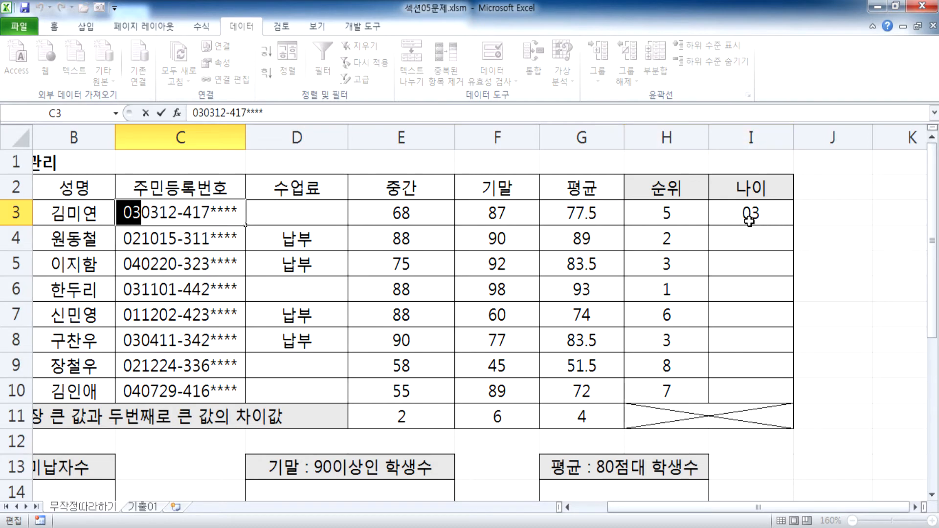
key("Escape")
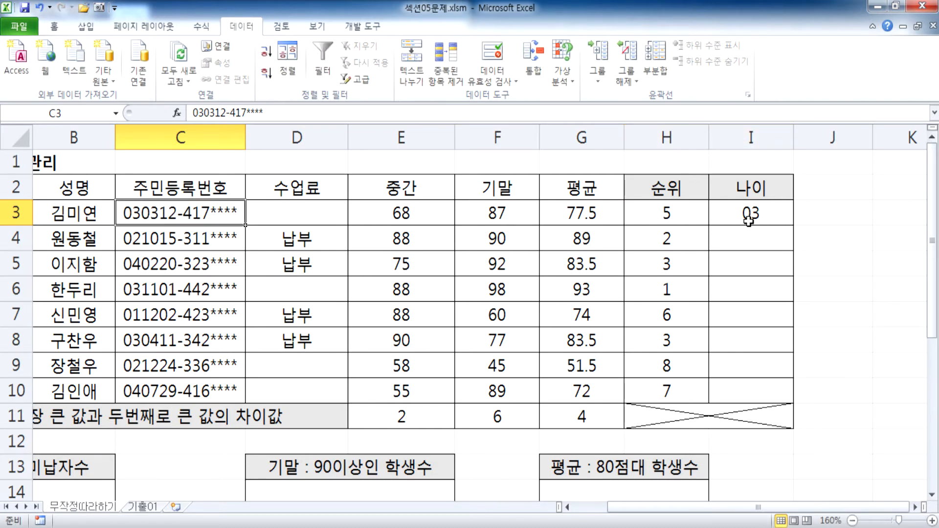
- Prefix the I3 formula with the century as text so that it reads ="20"&LEFT(C3,2)
double_click(725, 215)
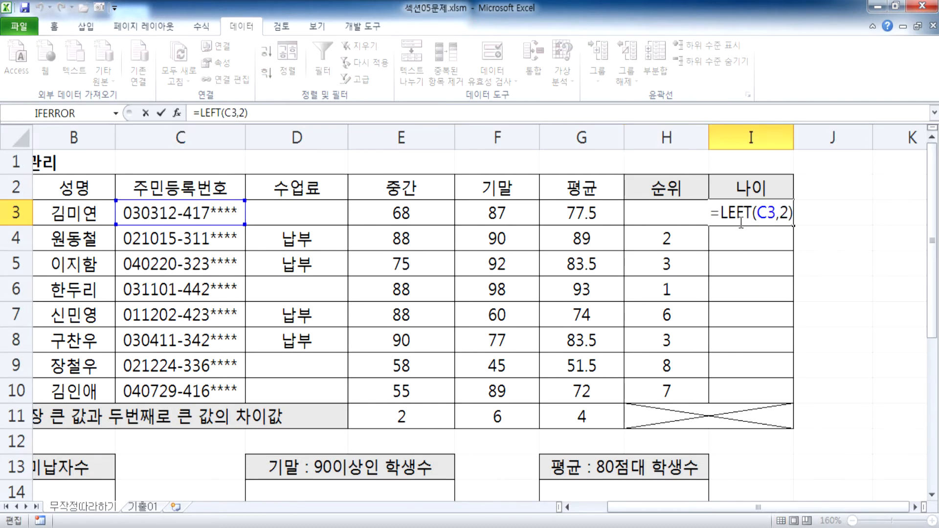
left_click(721, 212)
type("20&")
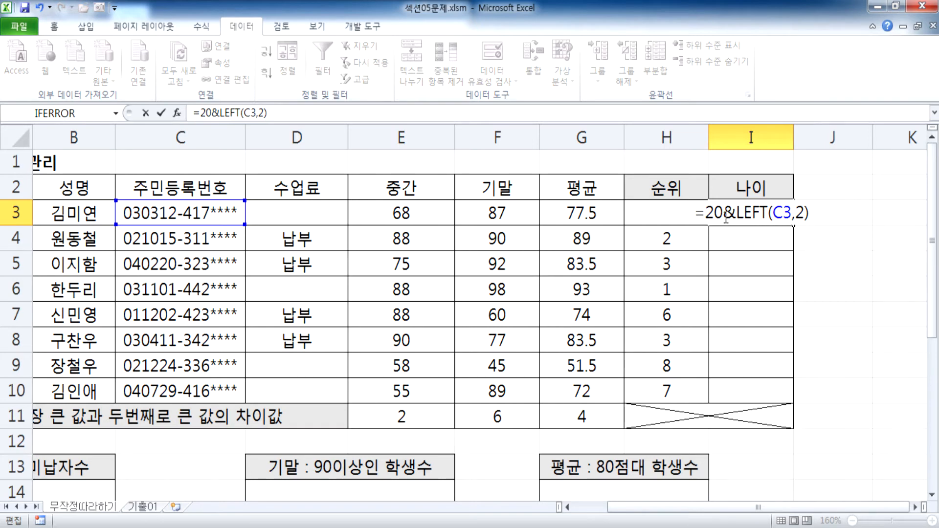
left_click(707, 214)
type("\"")
left_click(727, 213)
type("\"")
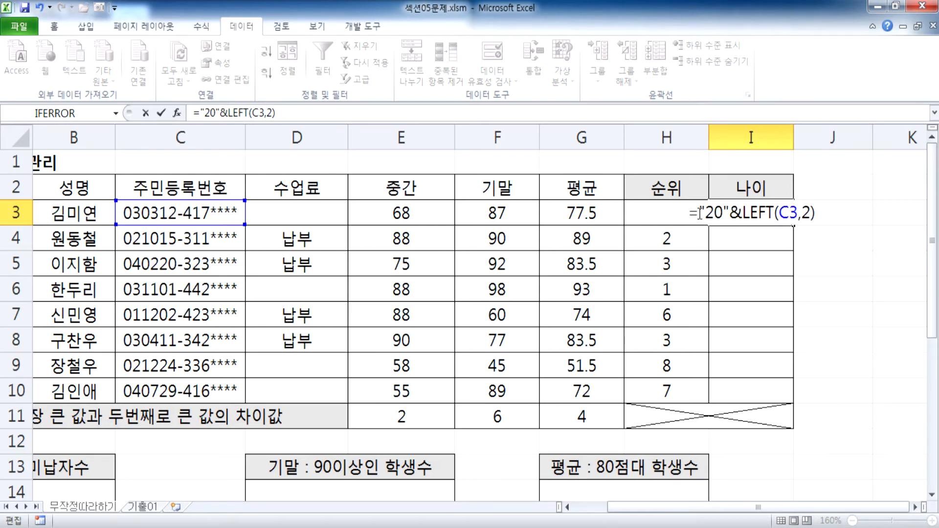
key("Return")
left_click(753, 220)
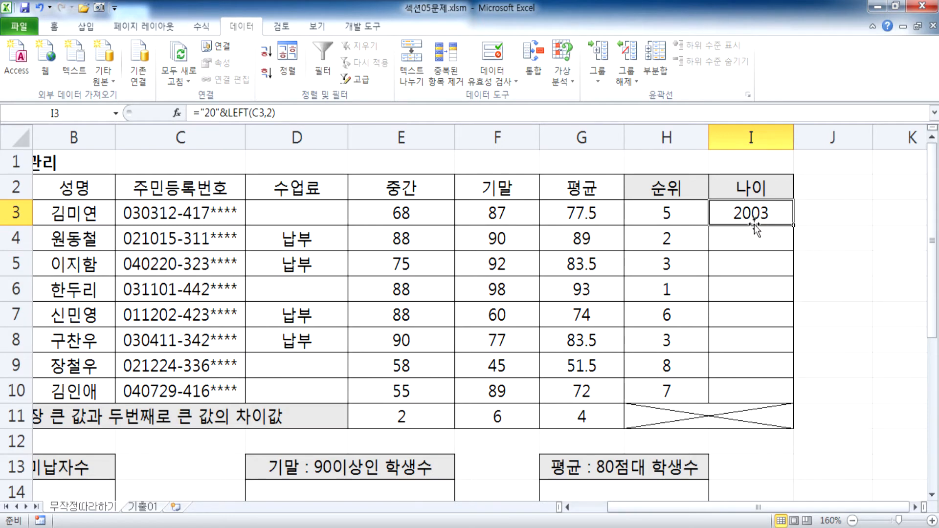
- Extend the I3 formula with the age calculation to =2020-"20"&LEFT(C3,2)+1
key("F2")
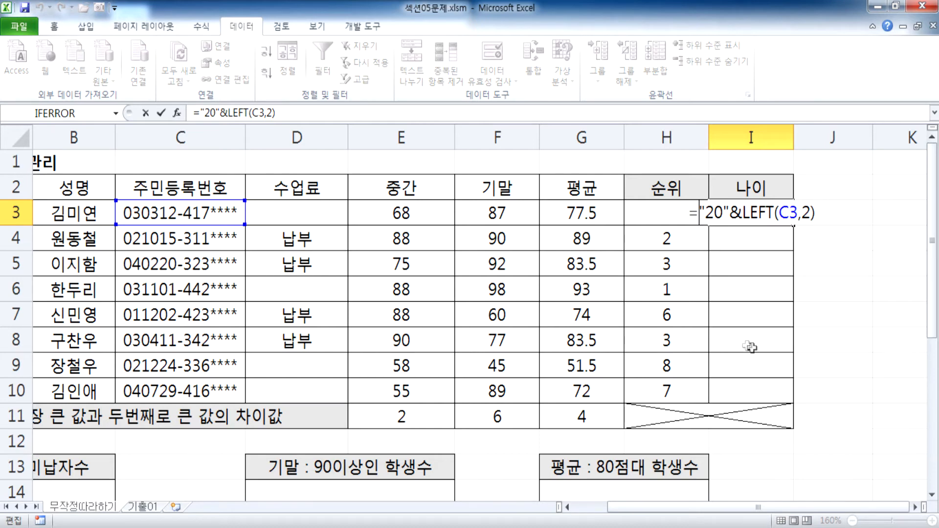
type("2020-")
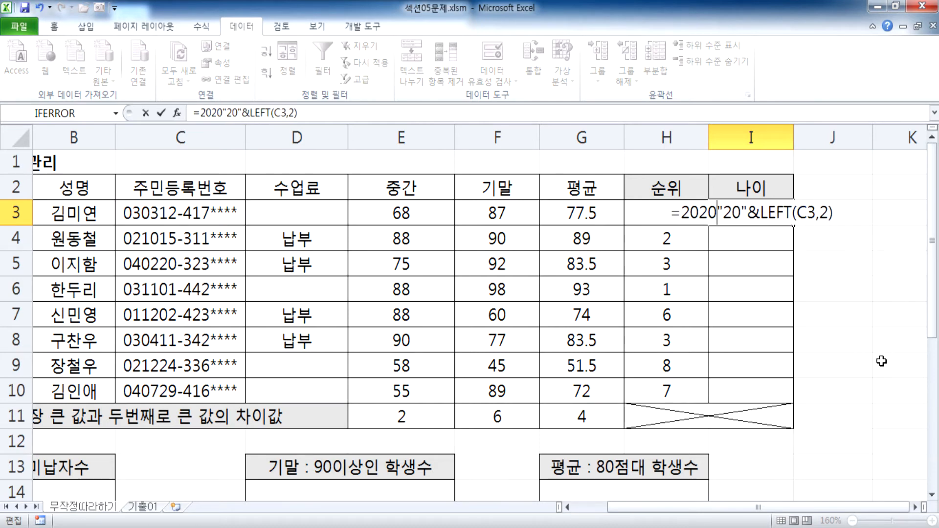
left_click(848, 205)
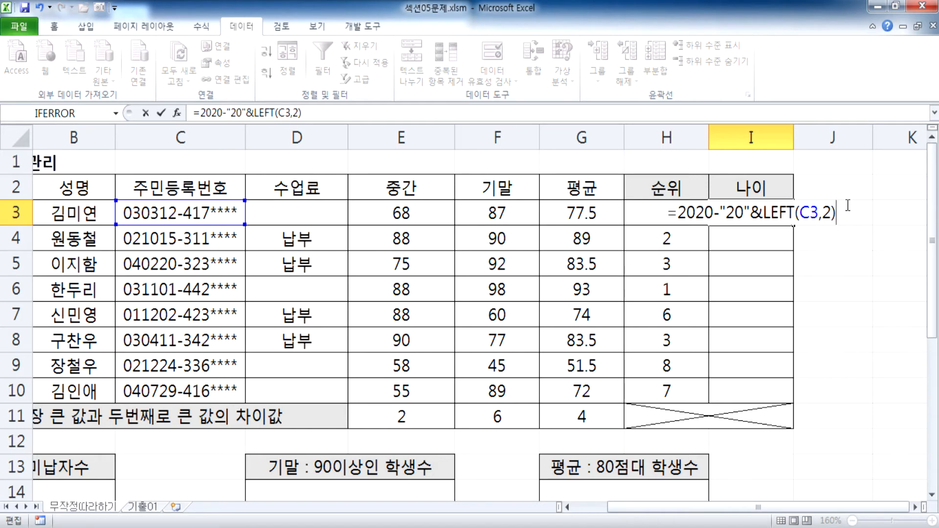
type("+1")
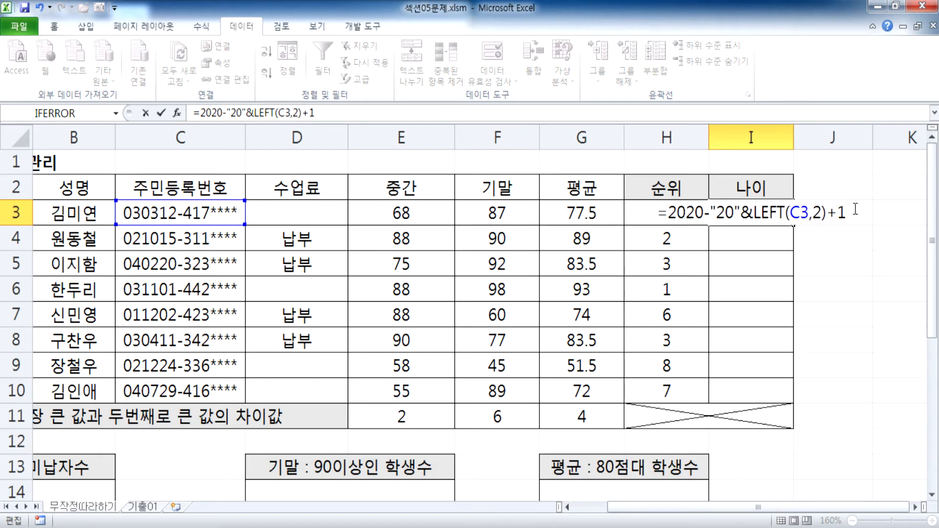
key("Return")
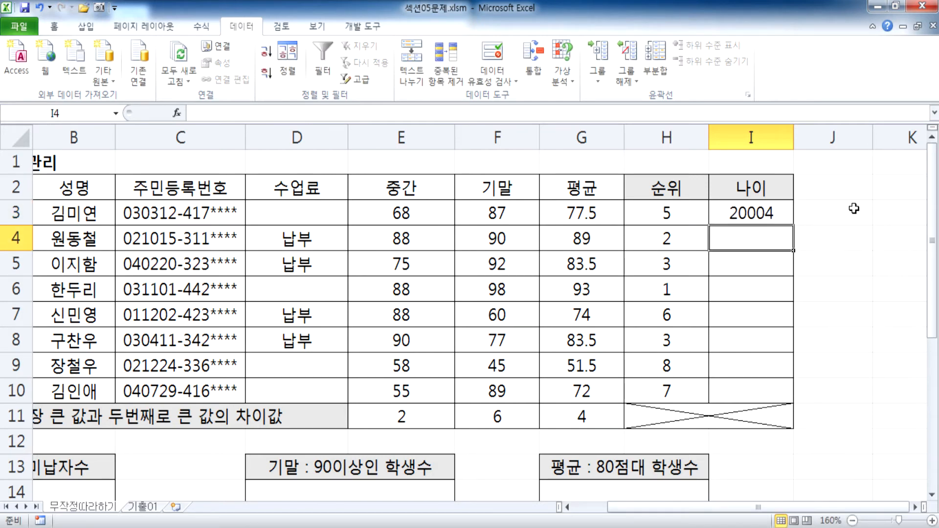
- Copy the complete formula from I3 and paste it below the LEFT function note in Notepad
left_click(767, 212)
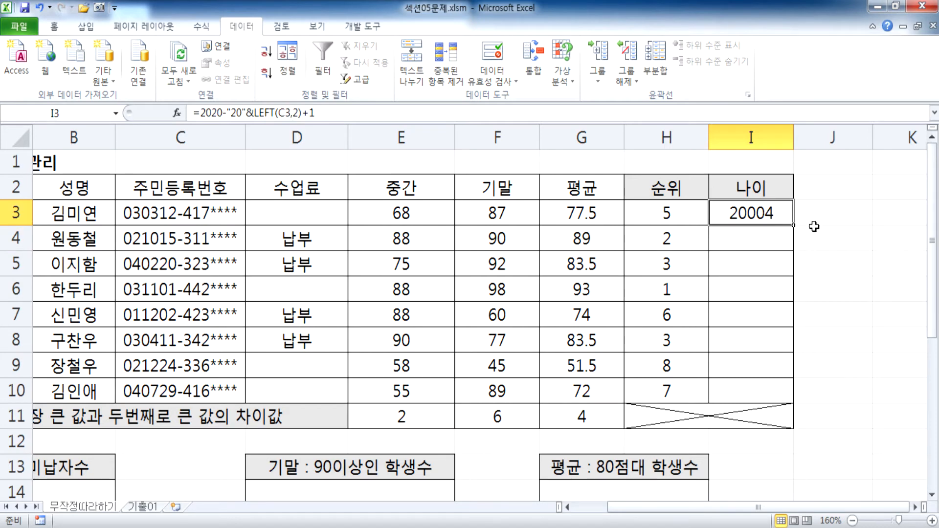
key("F2")
left_click_drag(850, 215, 635, 222)
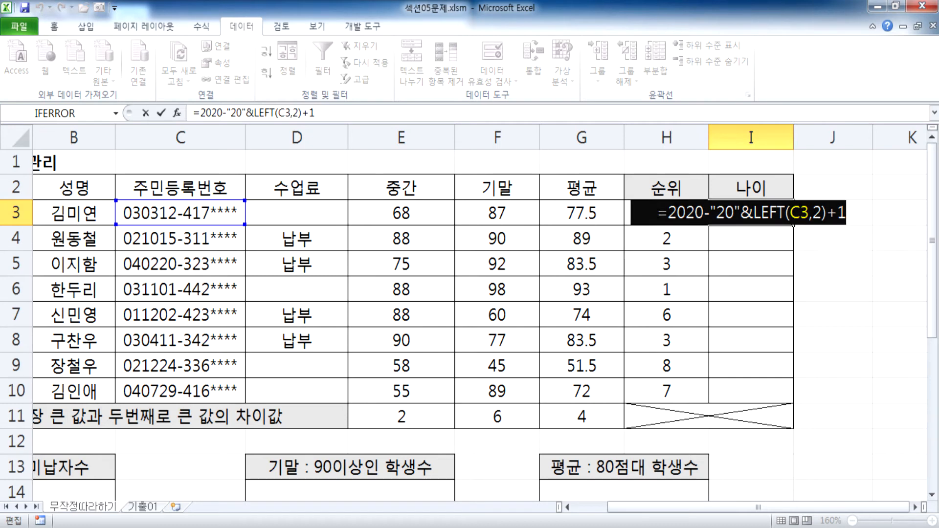
key("ctrl+c")
key("alt+Tab")
key("ctrl+v")
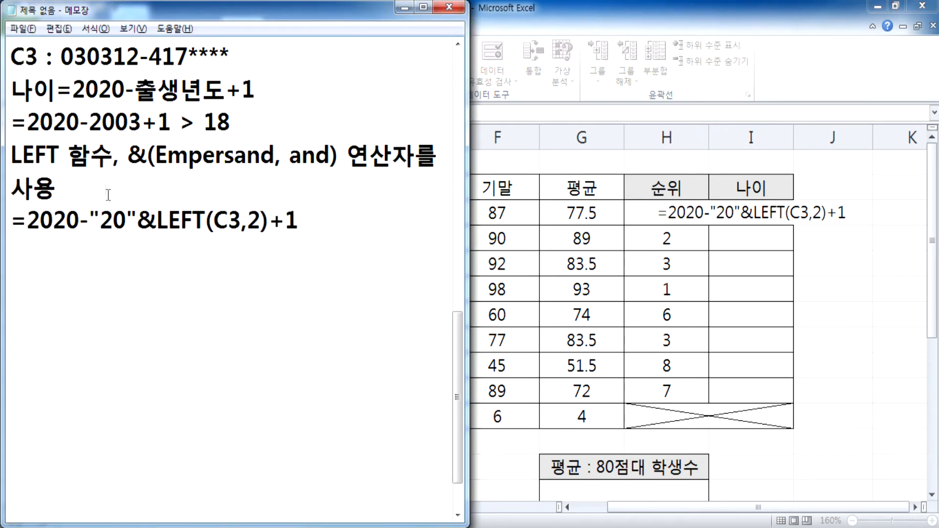
- Highlight 2020-2003 in the worked example and the matching "20"&LEFT(C3,2) part of the pasted formula to compare them
left_click_drag(28, 120, 141, 121)
left_click_drag(89, 219, 270, 219)
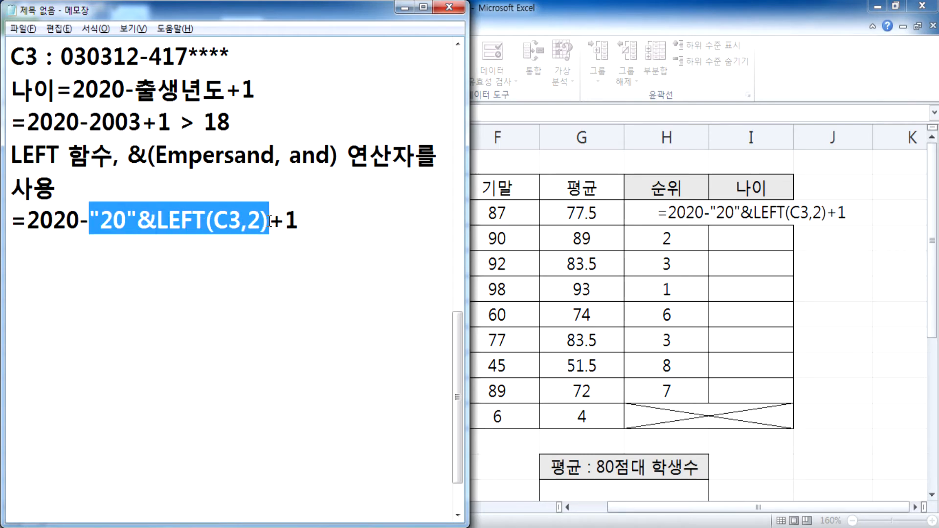
left_click(311, 243)
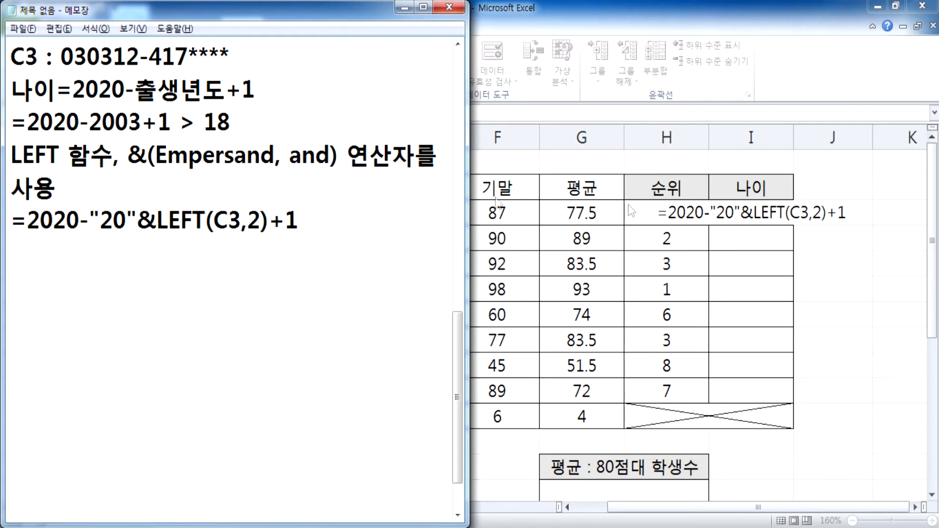
- Commit I3 in Excel, copy its result, and append it in Notepad after the formula as > 20004
key("alt+Tab")
key("ctrl+Return")
key("ctrl+c")
key("alt+Tab")
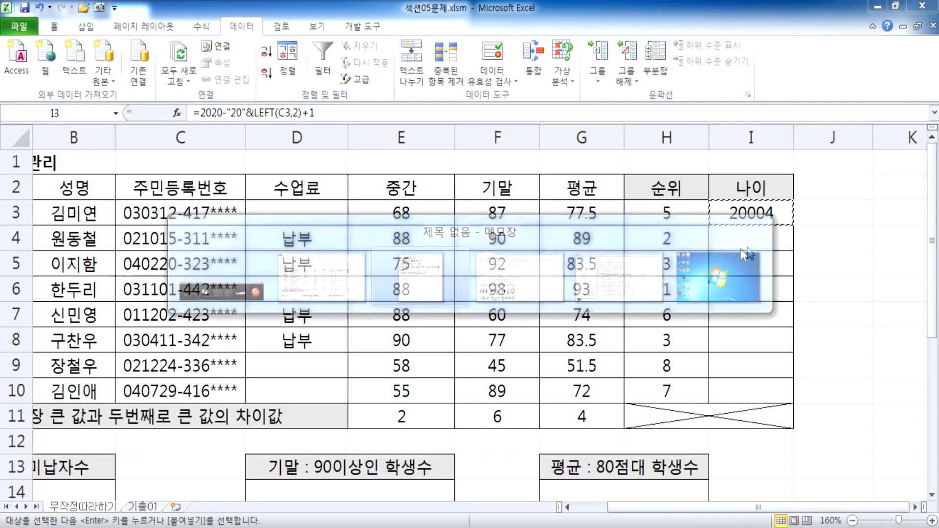
left_click(377, 213)
type(">")
key("ctrl+v")
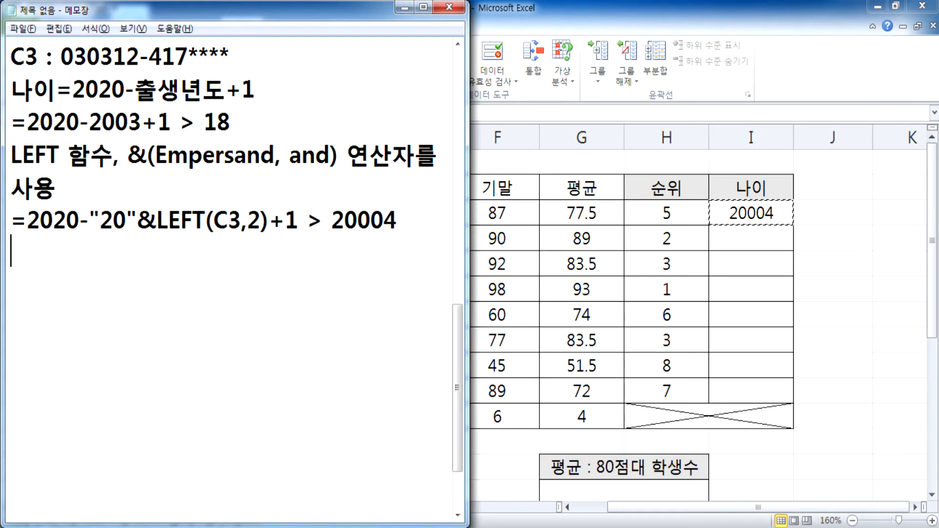
- Duplicate the note line =2020-"20"&LEFT(C3,2)+1 > 20004 onto the line directly below it
left_click_drag(10, 219, 10, 243)
key("ctrl+c")
left_click(131, 256)
key("ctrl+v")
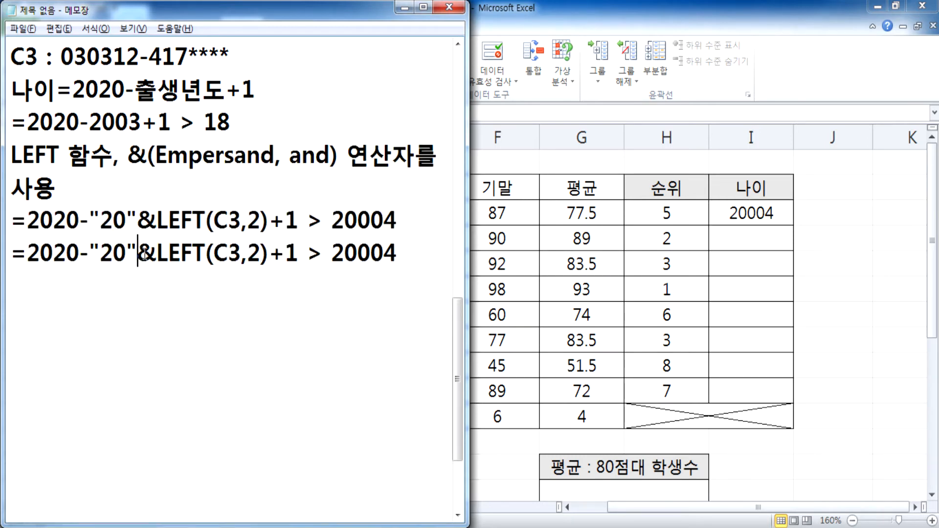
- Highlight the &, the 2020-"20" part and the final 1 in the duplicated formula to examine the calculation order
left_click_drag(141, 255, 153, 254)
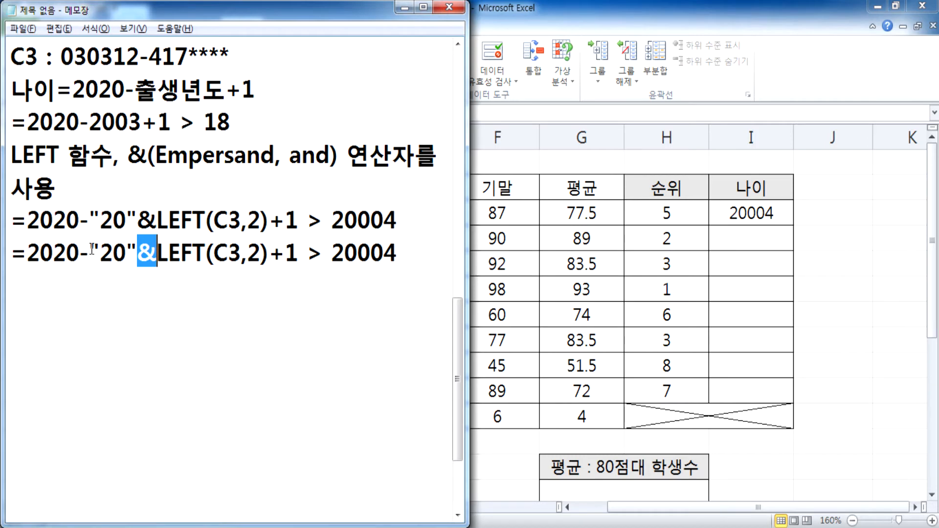
left_click_drag(27, 252, 139, 254)
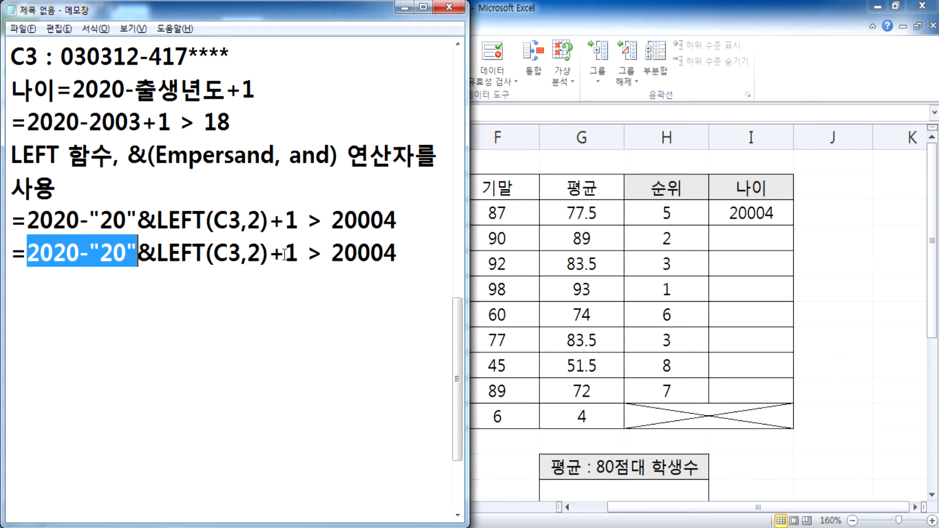
left_click_drag(285, 253, 310, 253)
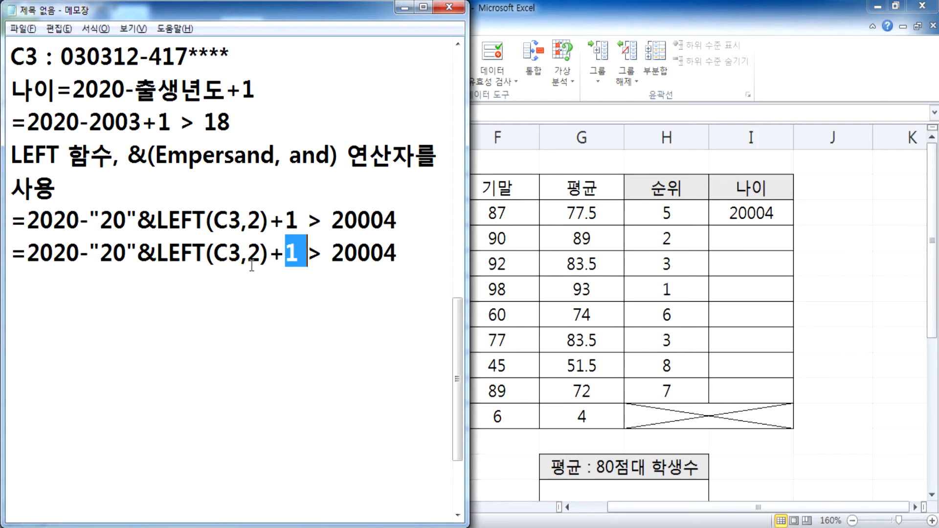
- Insert an opening parenthesis before "20" in the duplicated formula line
left_click(92, 245)
type("(")
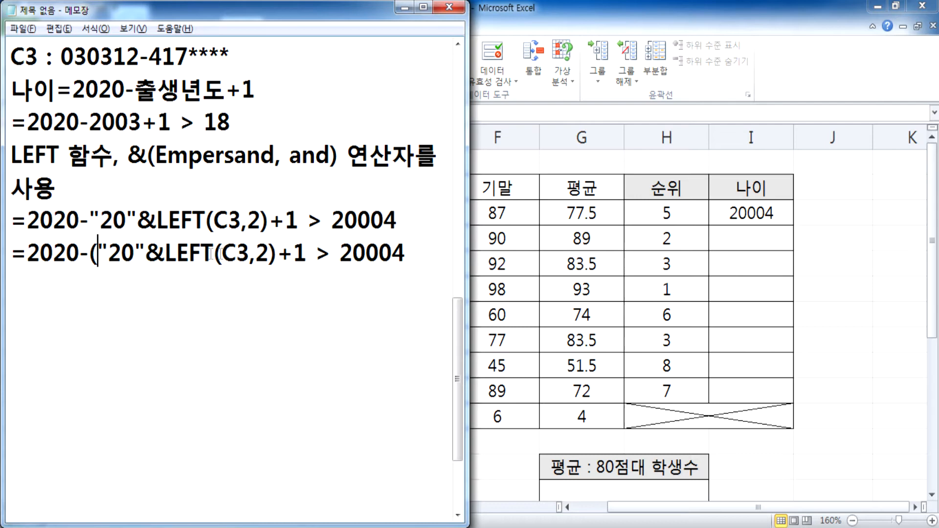
- Complete the last formula in the notes as =2020-("20"&LEFT(C3,2))+1 and set its noted result to 18
left_click(277, 254)
type(")")
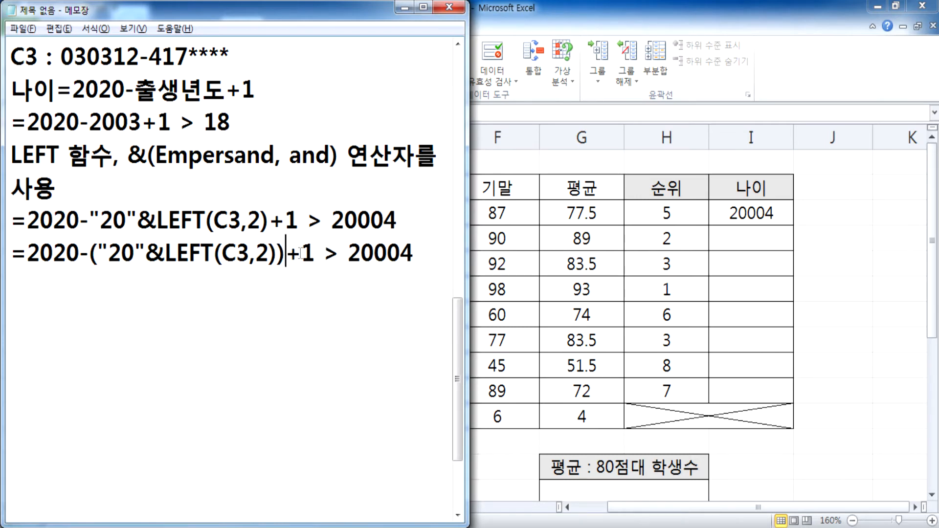
left_click_drag(348, 254, 424, 254)
type("18")
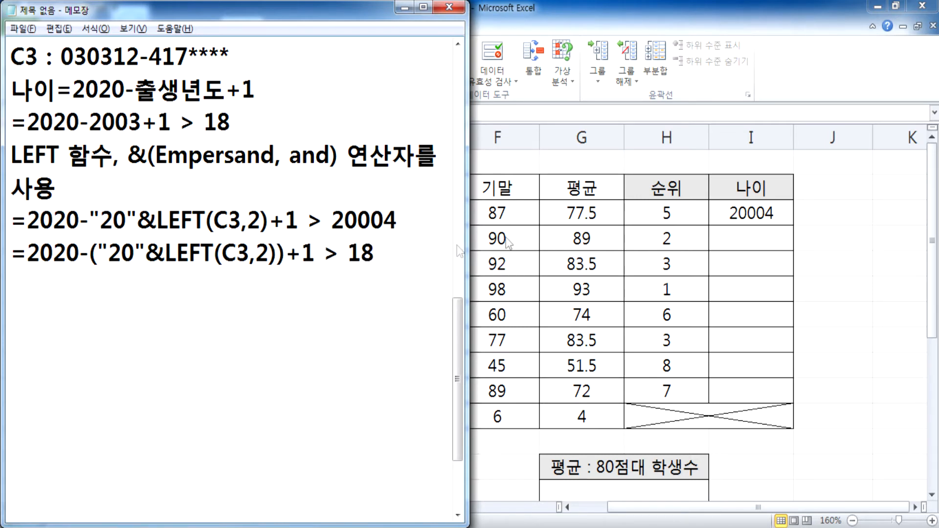
- Switch to Excel and correct the age formula in I3 to =2020-("20"&LEFT(C3,2))+1
key("alt+Tab")
key("F2")
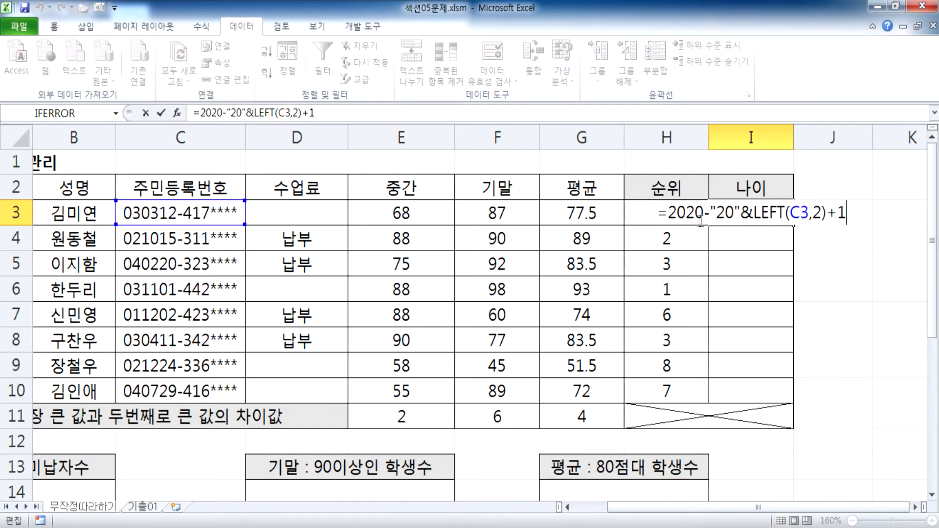
type("(")
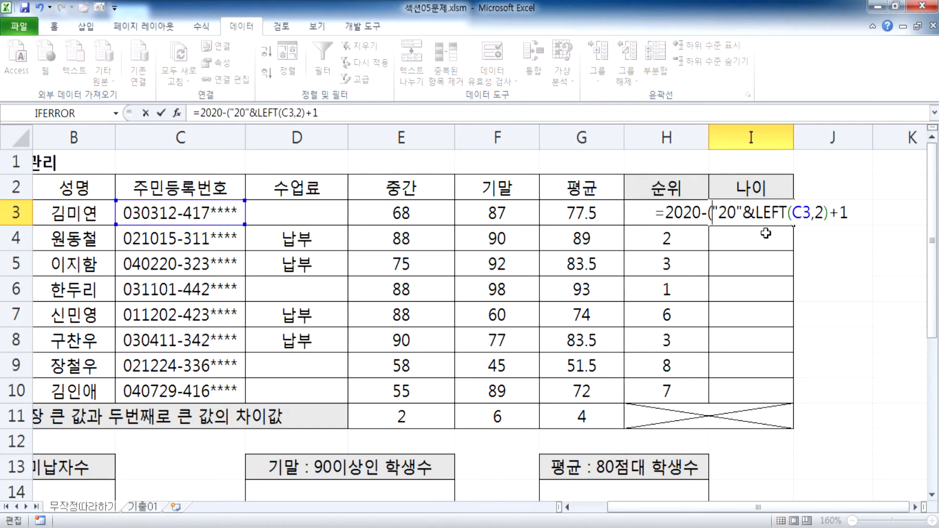
key("Right")
key("Right")
key("Right")
key("Right")
key("Right")
key("Right")
key("Right")
key("Right")
key("Right")
key("Right")
key("Right")
key("Right")
key("Right")
key("Right")
key("Right")
type(")")
key("Return")
left_click(757, 206)
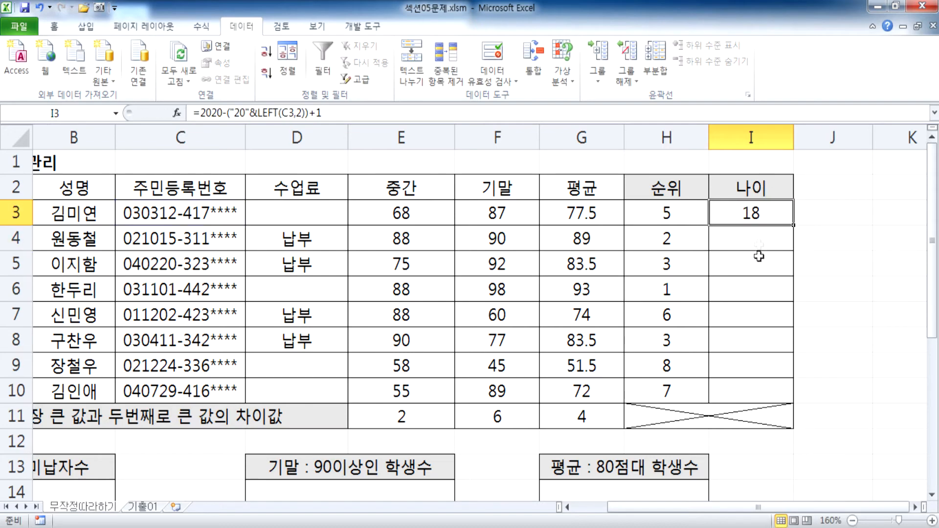
- Switch to Notepad and examine the order in which &, LEFT(C3,2) and +1 are evaluated in the formulas with and without parentheses
key("alt+Tab")
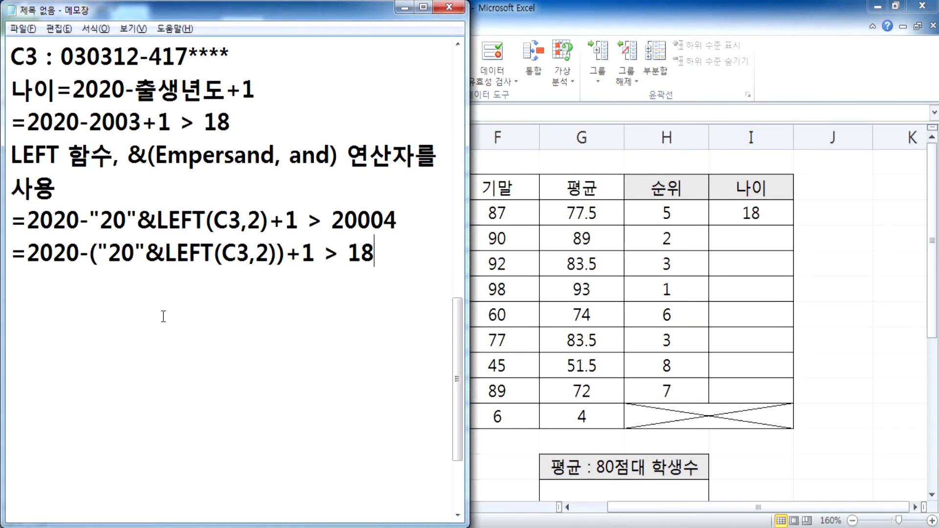
left_click(147, 254)
left_click_drag(147, 253, 163, 255)
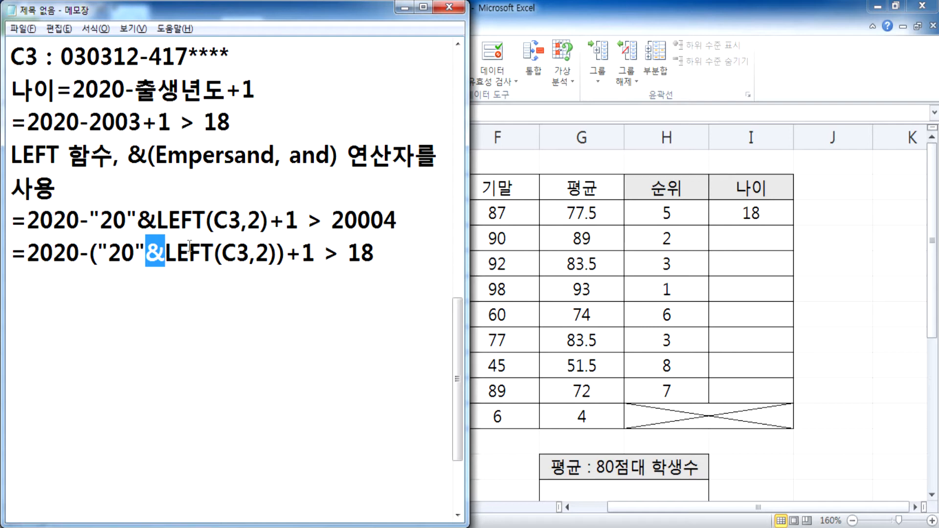
left_click(165, 256)
left_click_drag(164, 258, 310, 259)
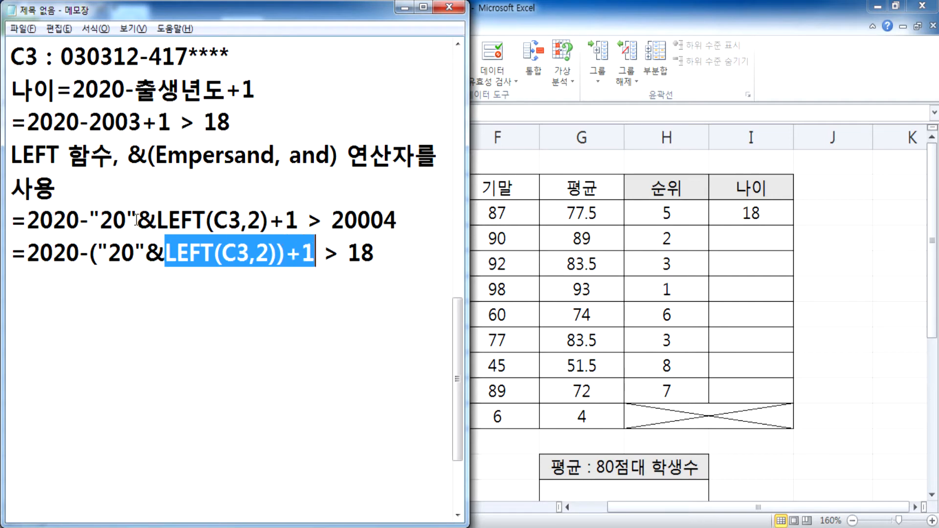
left_click_drag(157, 220, 299, 220)
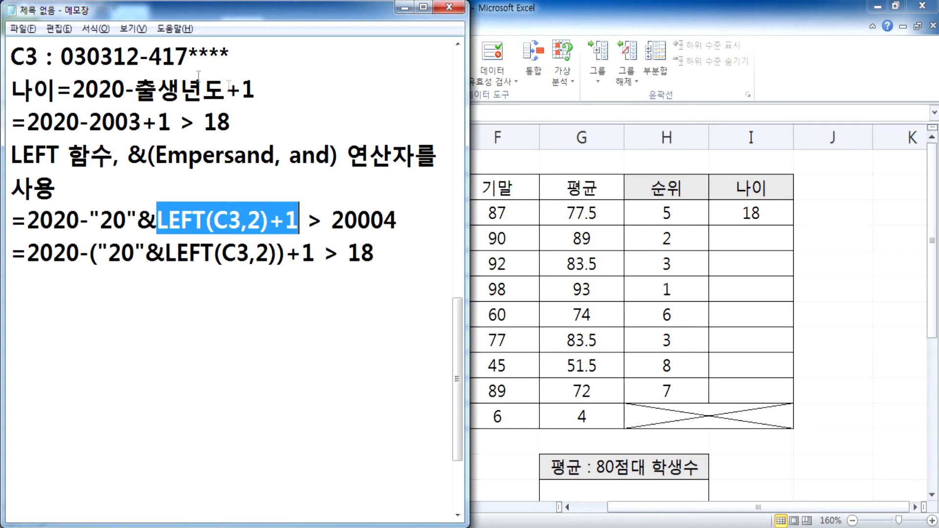
left_click_drag(81, 55, 61, 55)
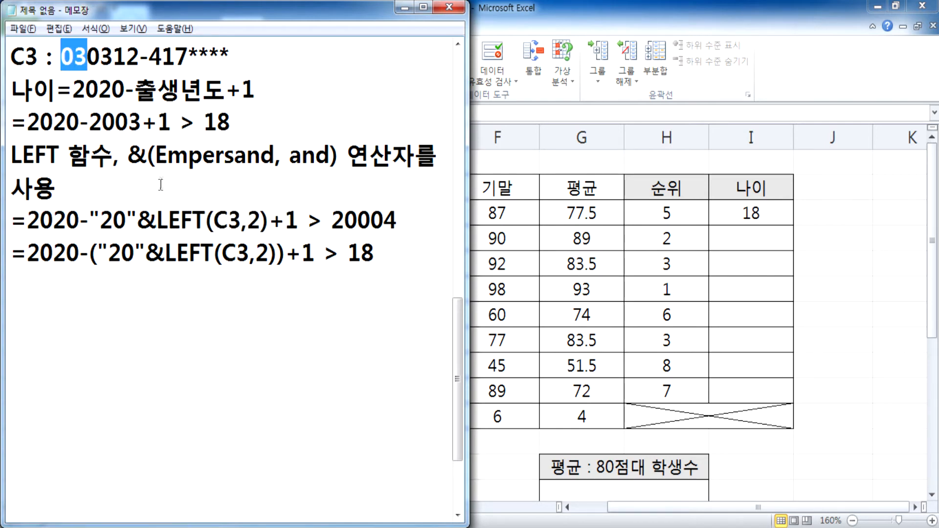
left_click(158, 219)
left_click_drag(158, 218, 299, 219)
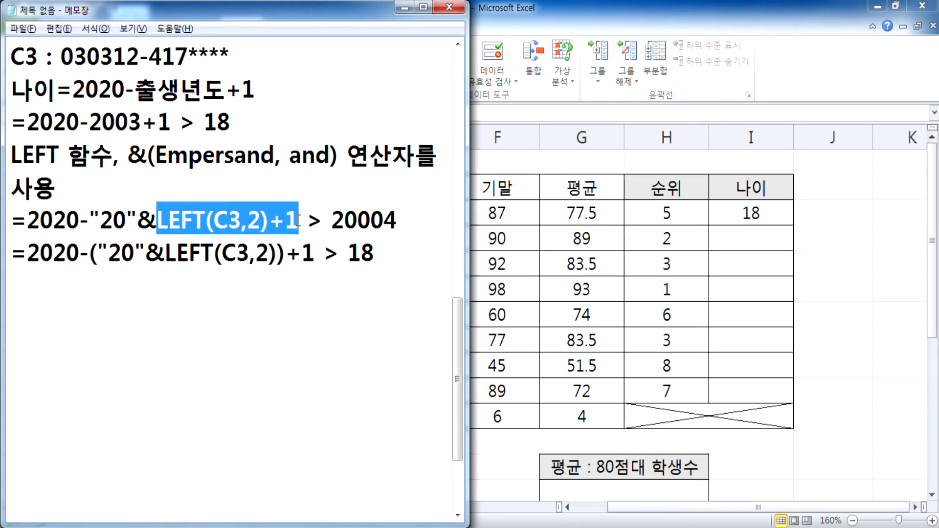
left_click_drag(27, 218, 138, 219)
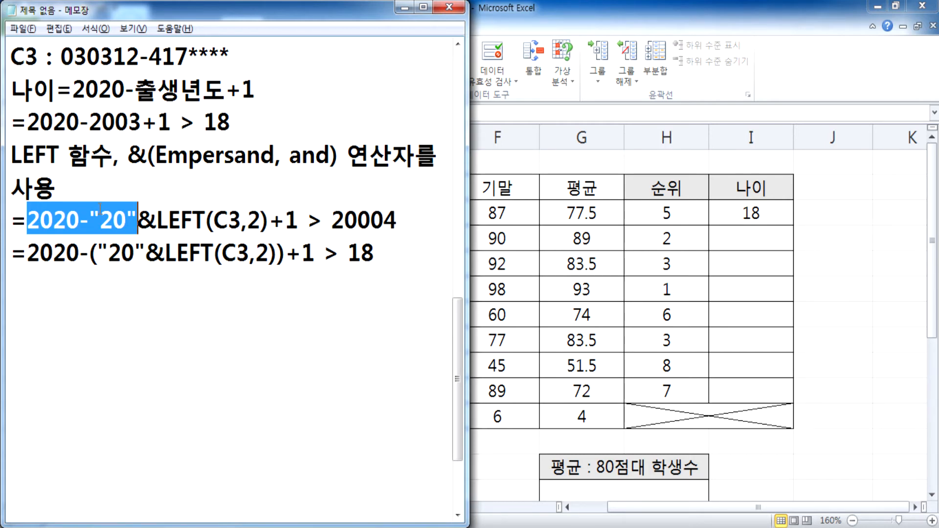
left_click_drag(133, 209, 34, 218)
left_click_drag(156, 220, 299, 218)
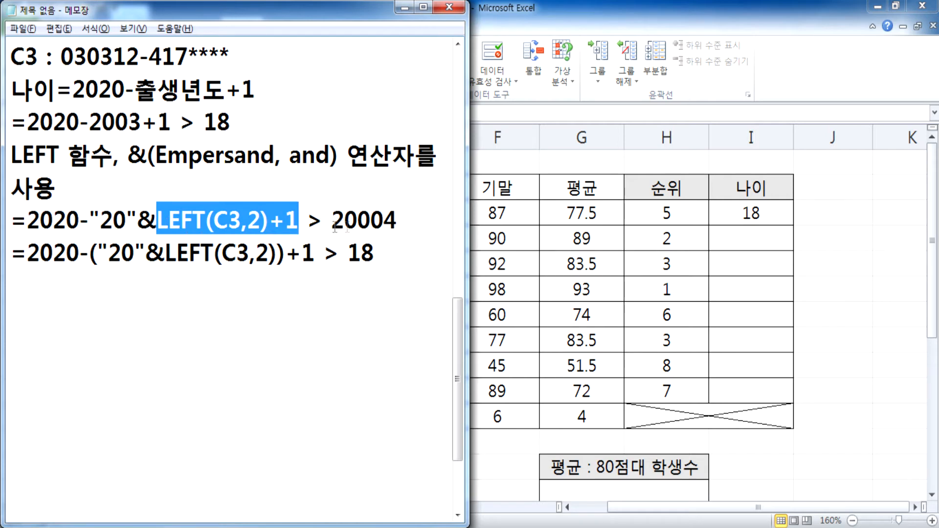
mouse_move(384, 221)
left_mouse_down()
mouse_move(326, 221)
mouse_move(397, 222)
mouse_move(384, 223)
left_mouse_up()
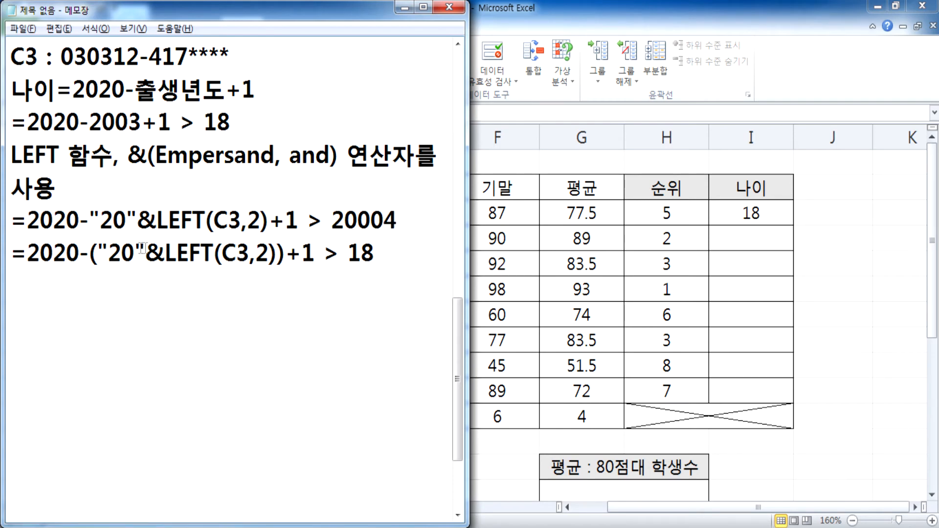
left_click_drag(99, 254, 281, 253)
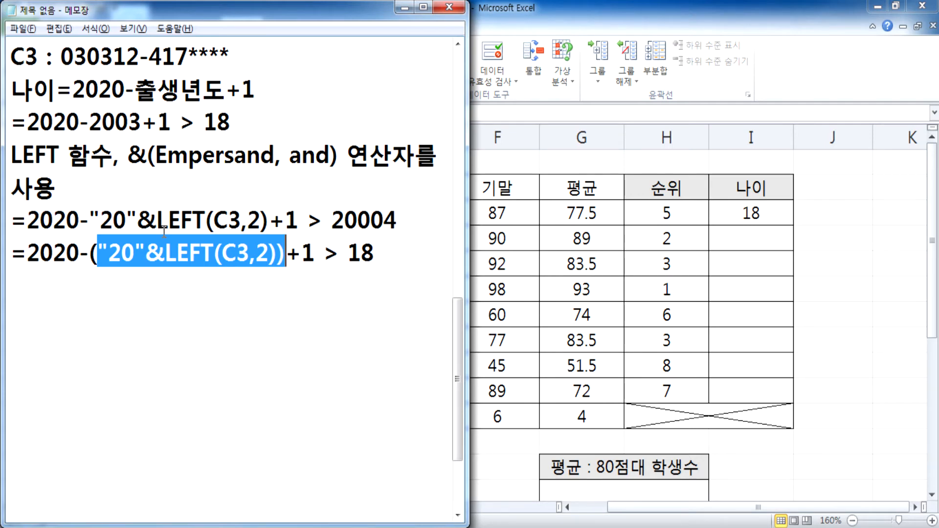
left_click_drag(146, 253, 155, 253)
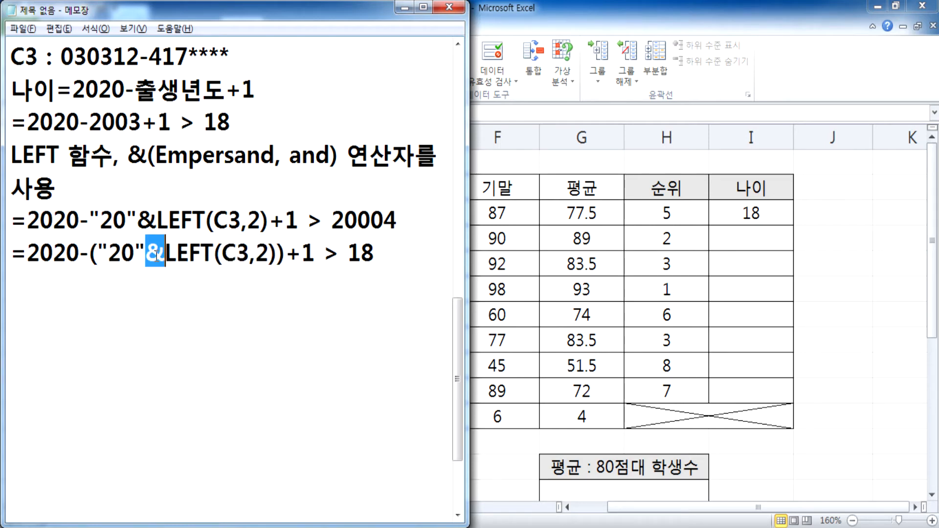
- Add the heading "* 연산자 우선순위" below the formulas, followed by the first list item "1. 괄호"
scroll(156, 253, "down", 1)
left_click(75, 212)
type("* DUST")
key("BackSpace")
key("BackSpace")
key("BackSpace")
key("BackSpace")
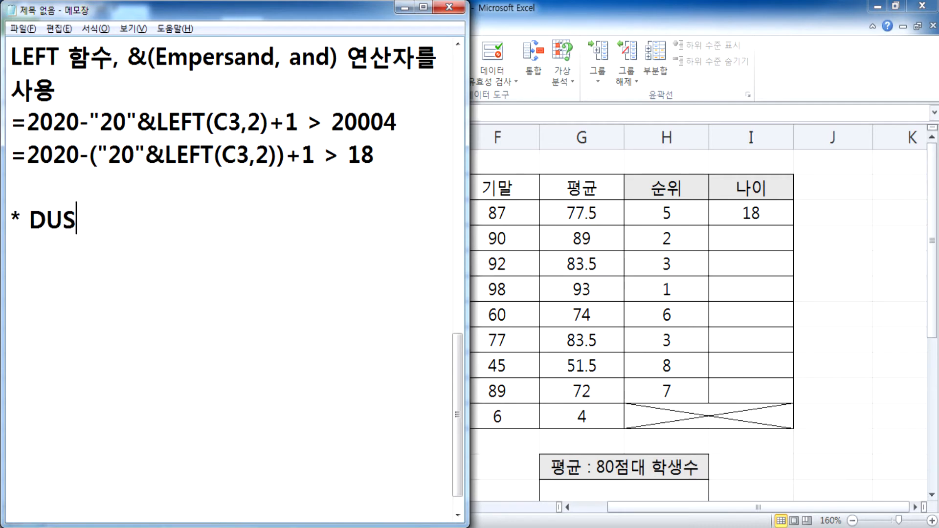
type("연산자 우선")
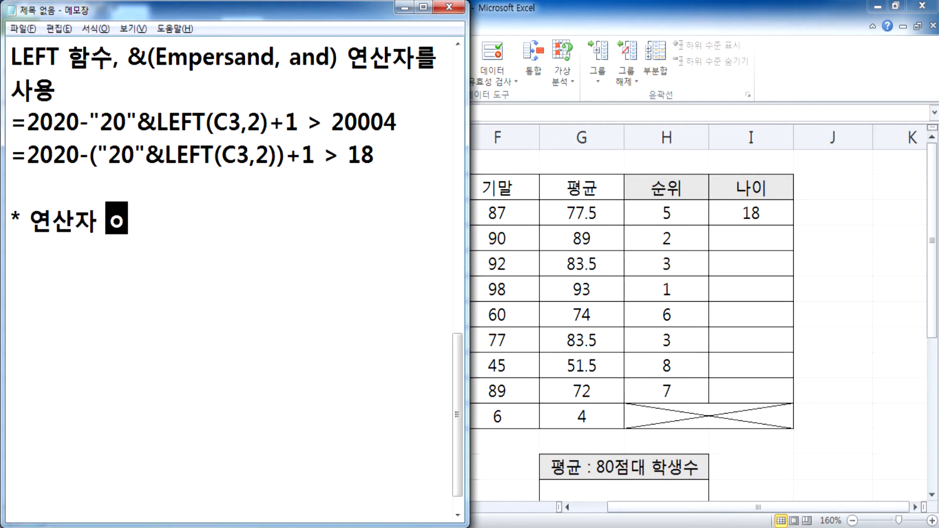
type("순위")
key("Return")
type("1. 괄호")
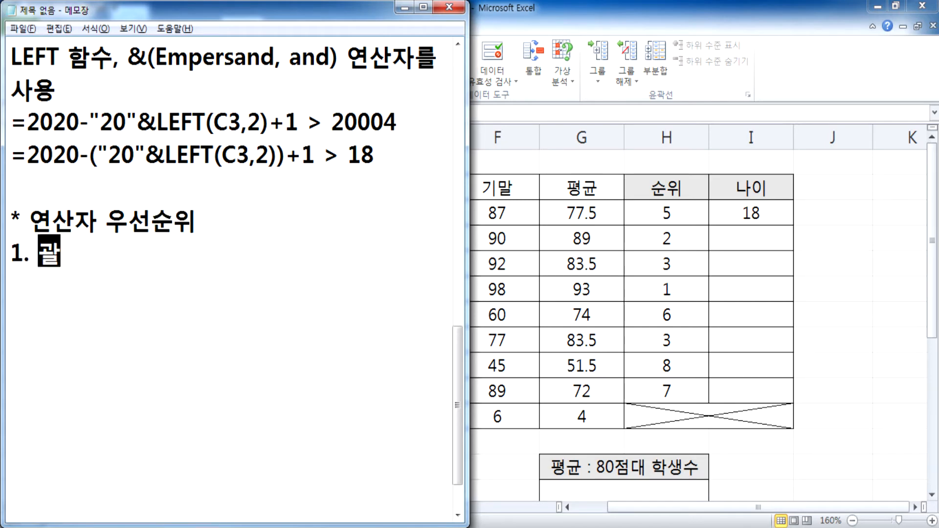
- Add the second operator priority item "2. 거듭제곱(^, 2^3 > 8)"
key("Return")
type("2. ")
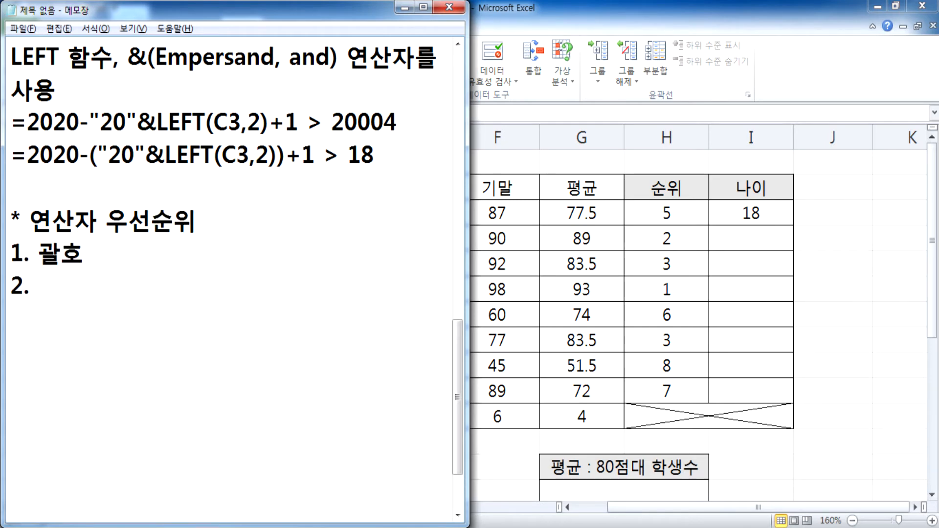
type("거듭")
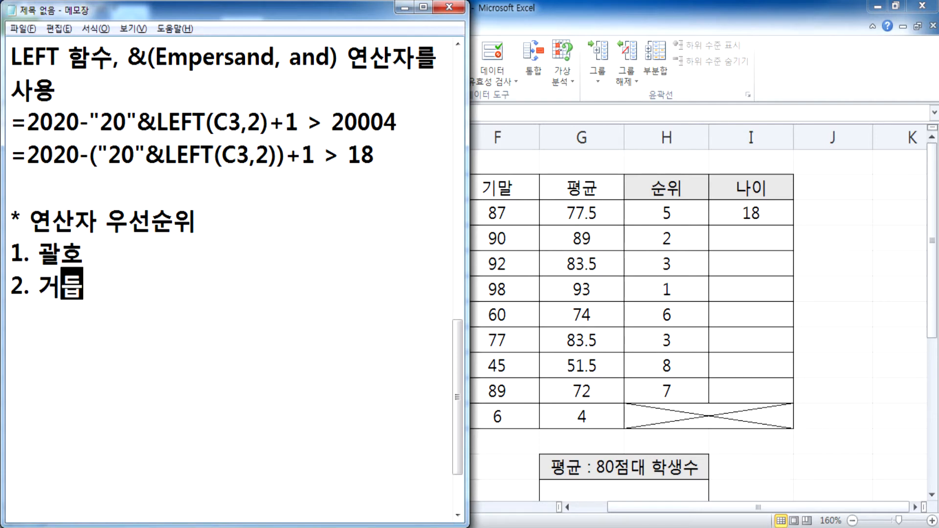
type("제곱")
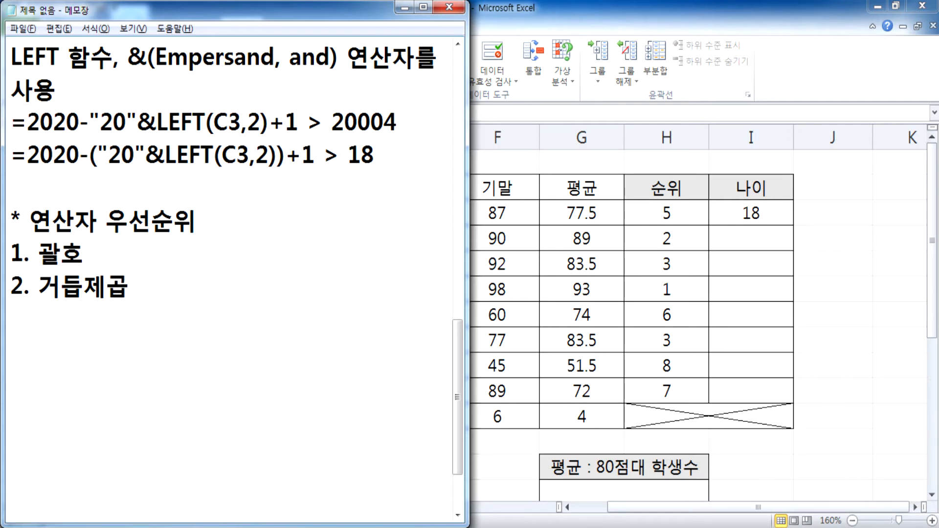
type("(^, 2^3")
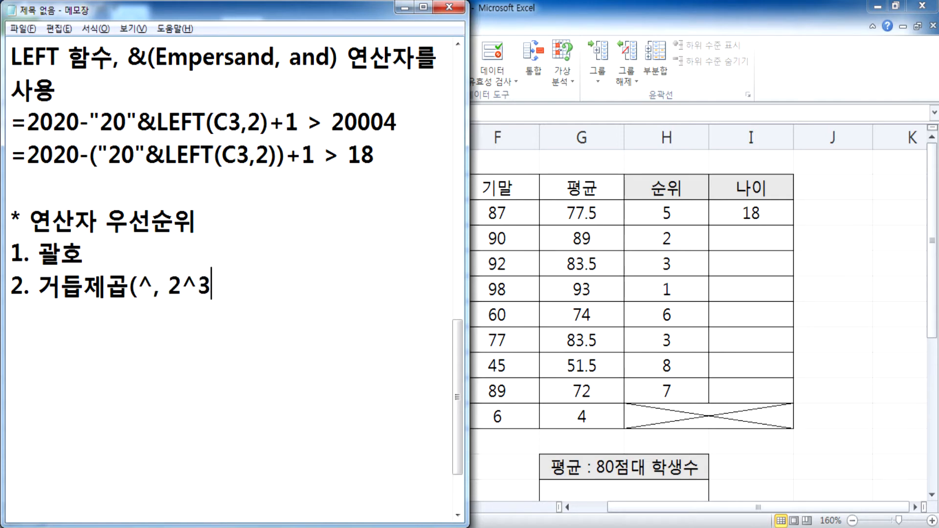
type(" > 8)")
key("Return")
- Add the next two operator priority items, "3. * /" and "4. + -"
type("3. *")
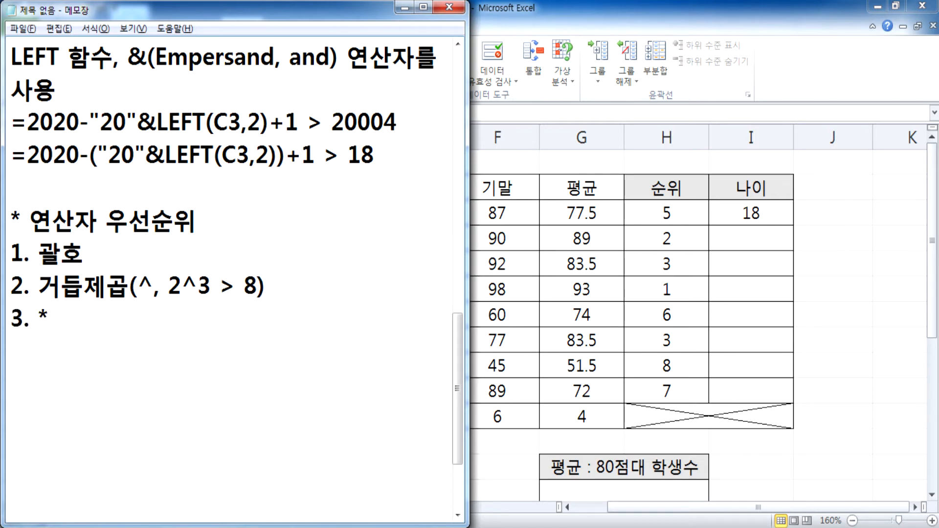
type(" /")
key("Return")
type("4")
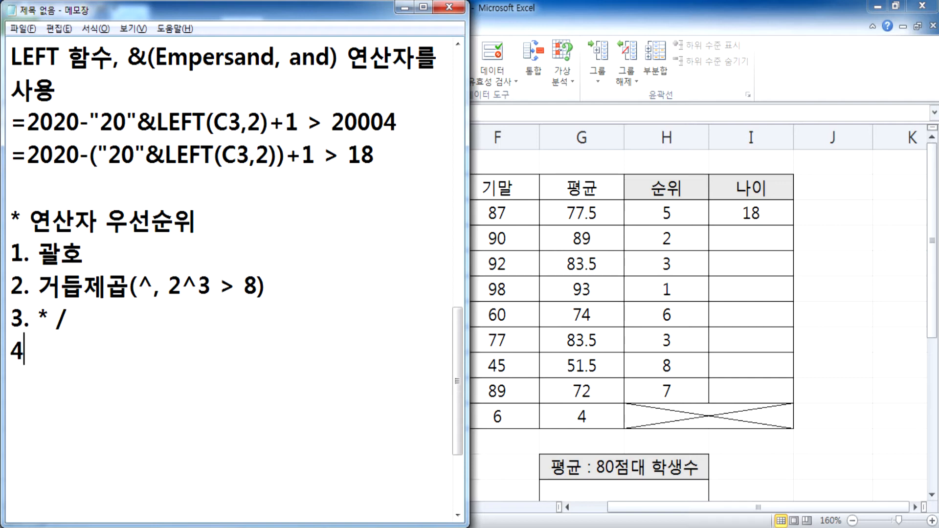
type(". + -")
key("Return")
- Add item 5 for the concatenation operator with its text example: "5. &(결합연산자, ="A"&"B" > "AB"
type("5. ")
type("&")
type("(RUF")
key("BackSpace")
key("BackSpace")
key("BackSpace")
type("결합연산")
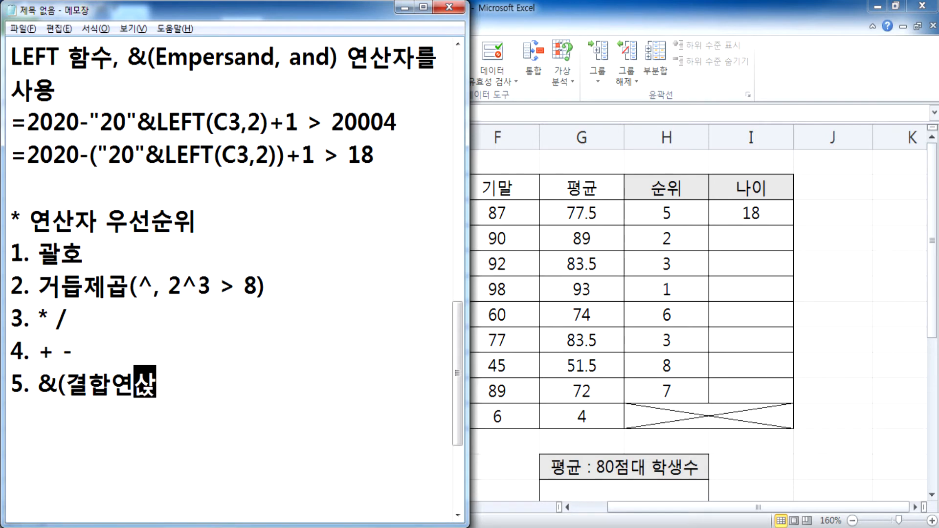
type("자, =")
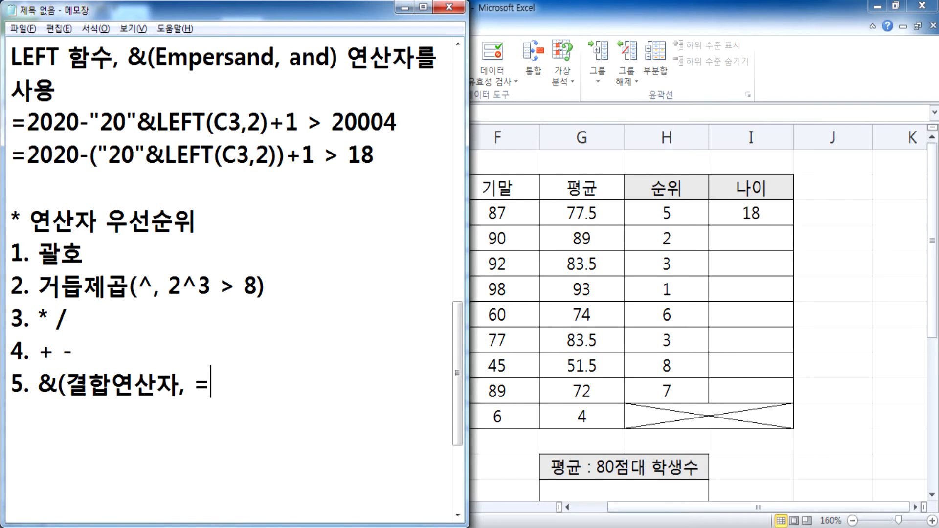
type("\"A\"&\"B")
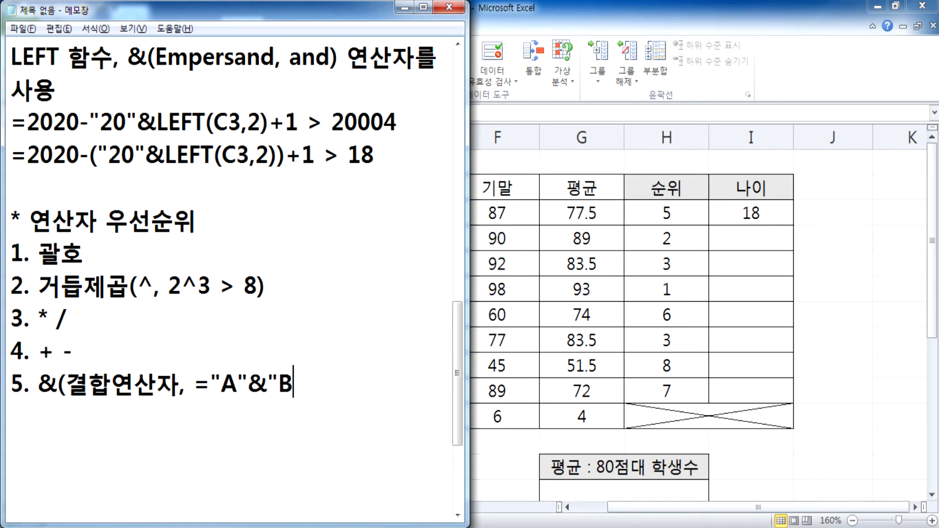
type("\" > \"AB")
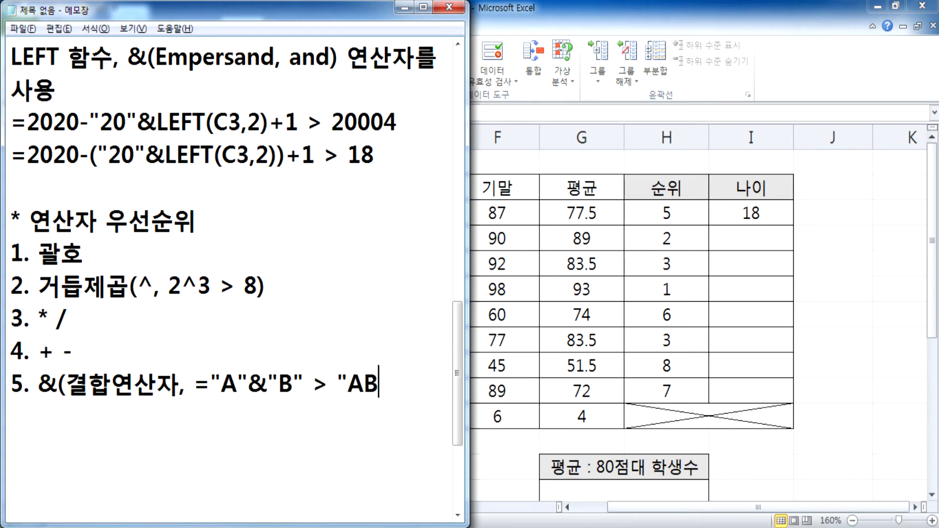
- Finish the text example's closing quote and append the numeric example ", =4&5 > 45)" to item 5
type("\", =4&")
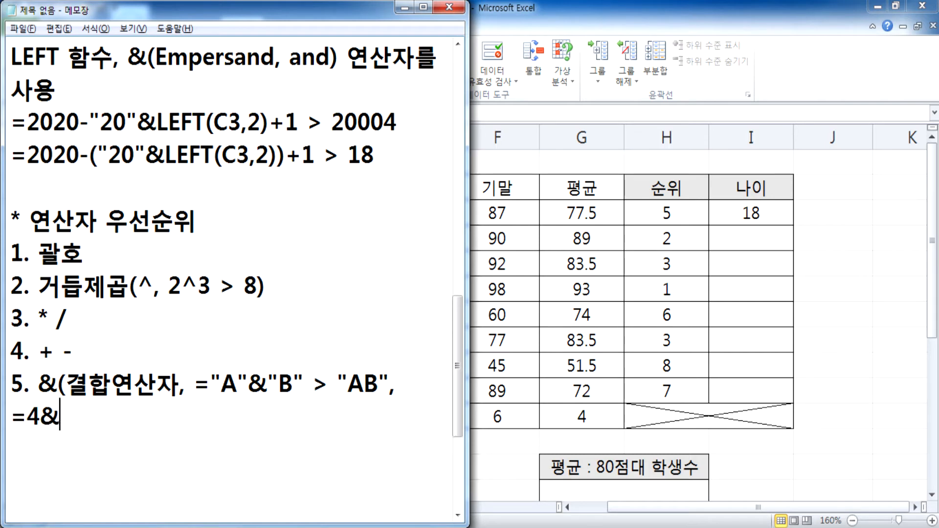
type("5 > 45")
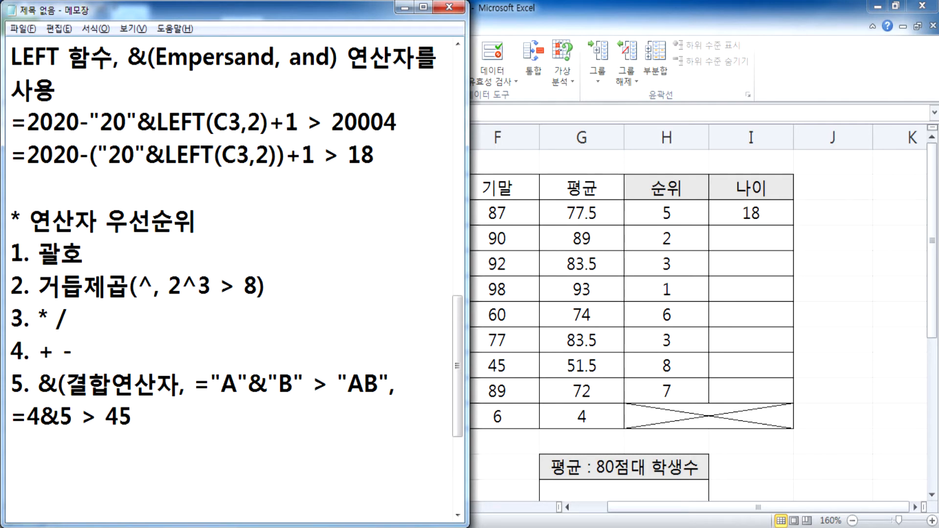
scroll(143, 312, "down", 1)
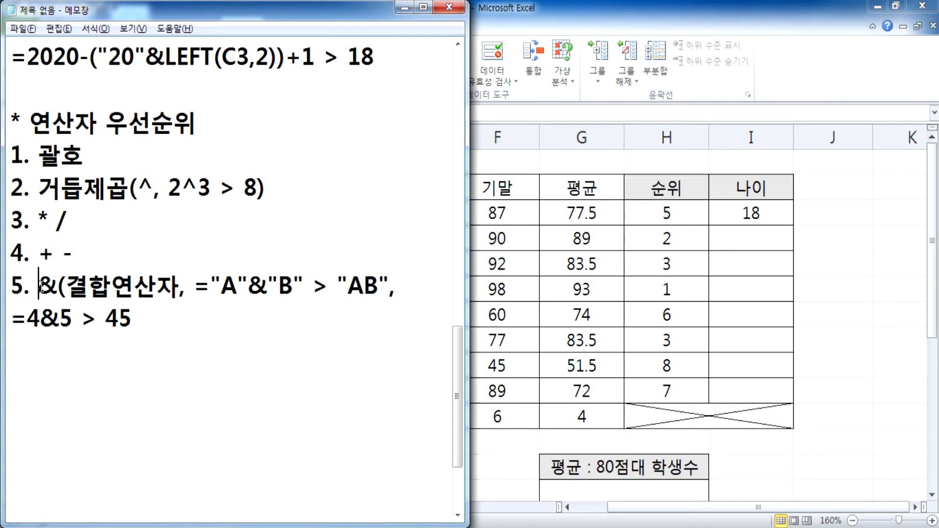
left_click_drag(38, 286, 57, 286)
left_click(162, 321)
type(")")
- Review the results of the two & examples and the LEFT(C3,2) part of the parenthesised age formula
left_click_drag(221, 285, 386, 285)
left_click_drag(106, 317, 131, 319)
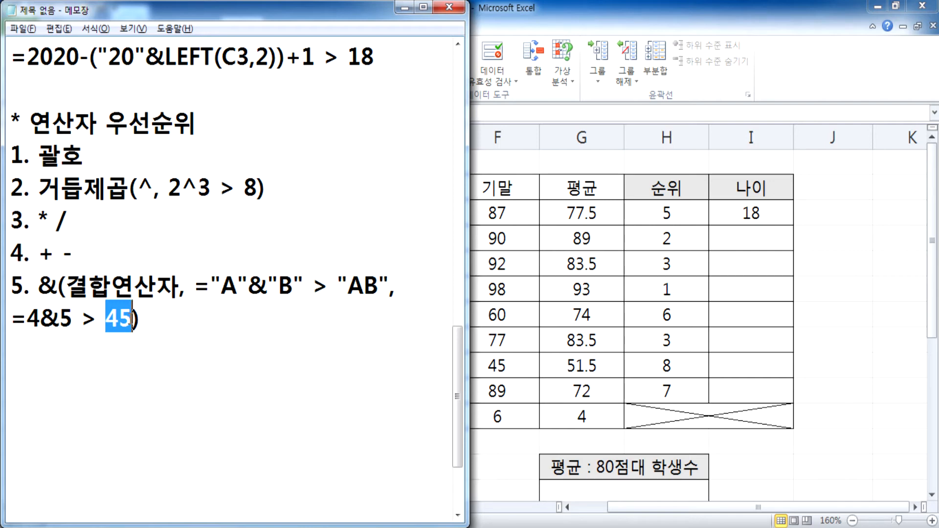
left_click(286, 57)
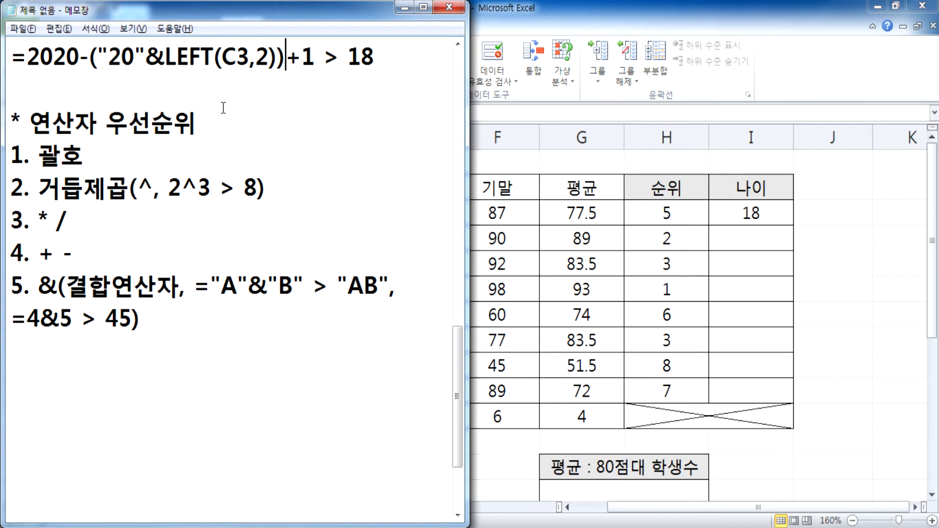
left_click_drag(164, 61, 282, 57)
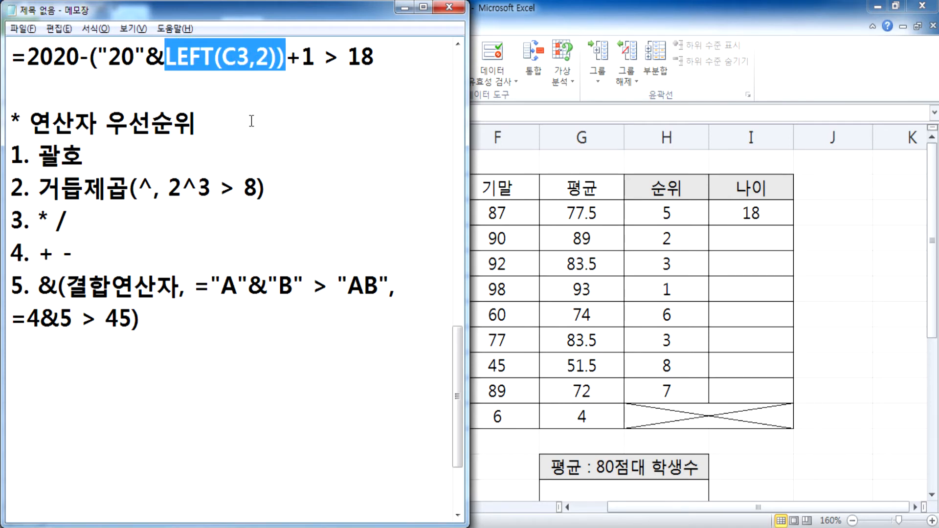
- Review the year digits of C3's registration number and the result of the =4&5 example in the notes
scroll(284, 69, "up", 2)
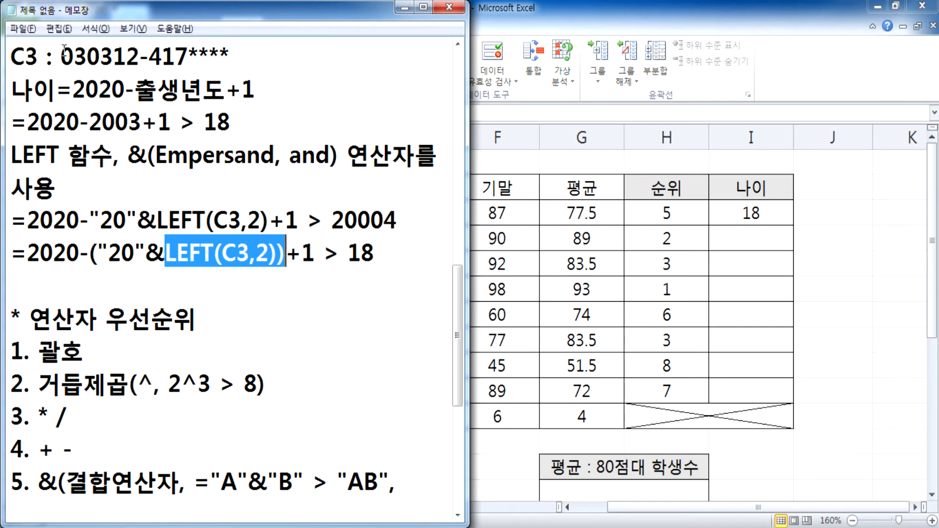
left_click_drag(61, 56, 88, 54)
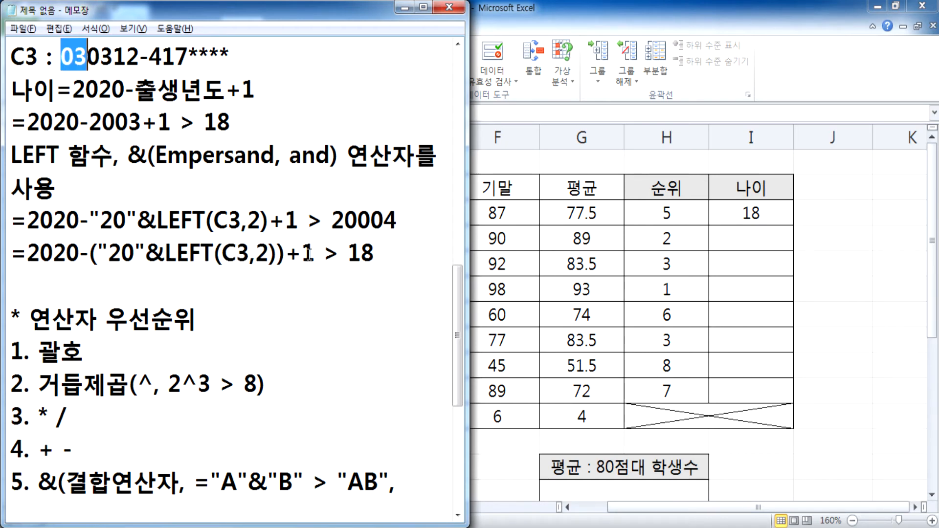
scroll(256, 252, "down", 2)
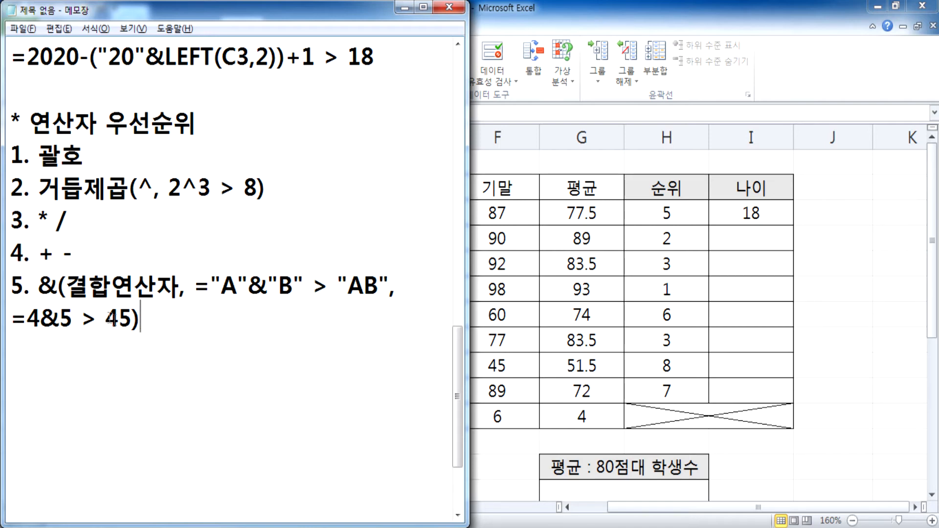
left_click_drag(105, 319, 128, 320)
left_click(156, 323)
- Switch to Excel and, in empty space below the tables, enter 45 in E34 and the formula =4&5 in E35
key("alt+Tab")
scroll(398, 300, "down", 10)
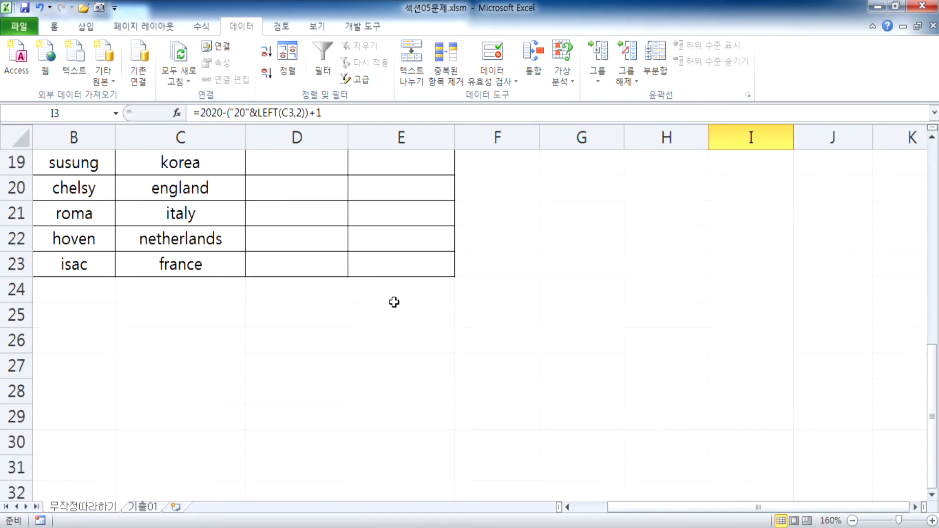
left_click(453, 241)
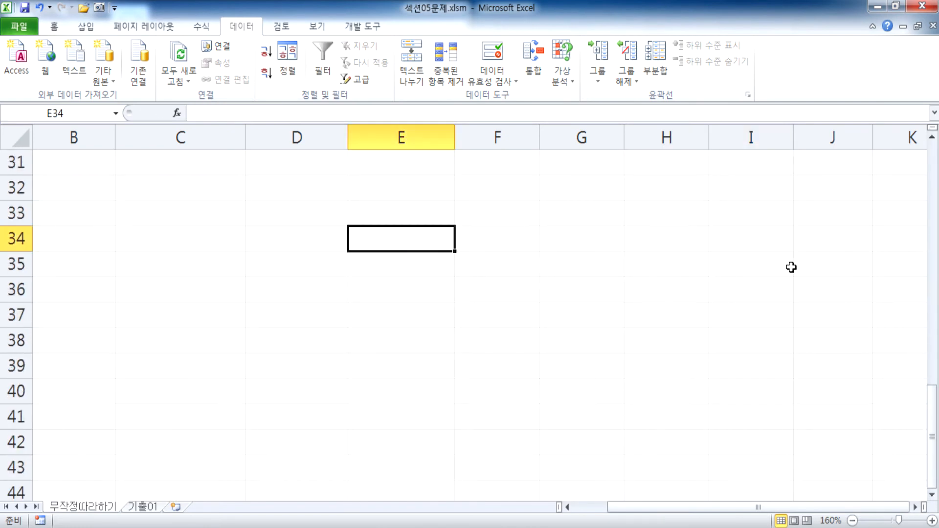
type("45")
key("Return")
type("=")
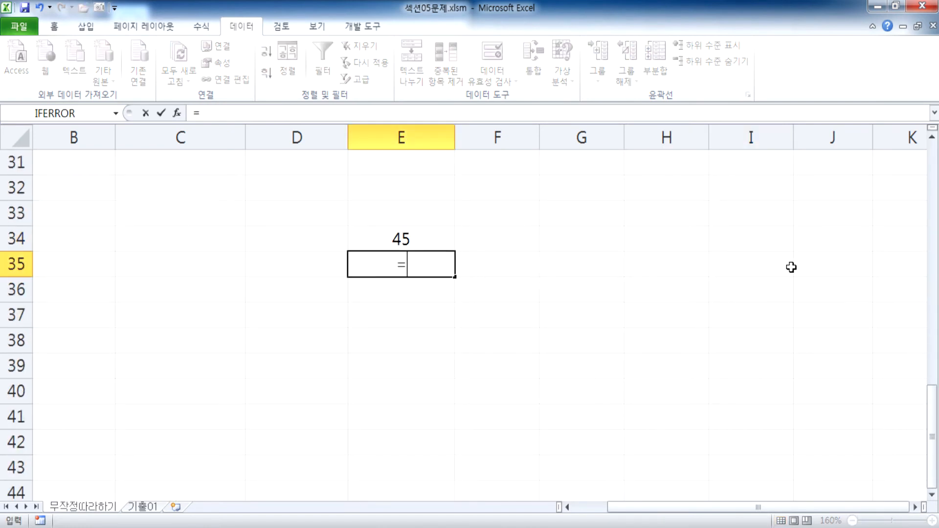
type("4&5")
key("Return")
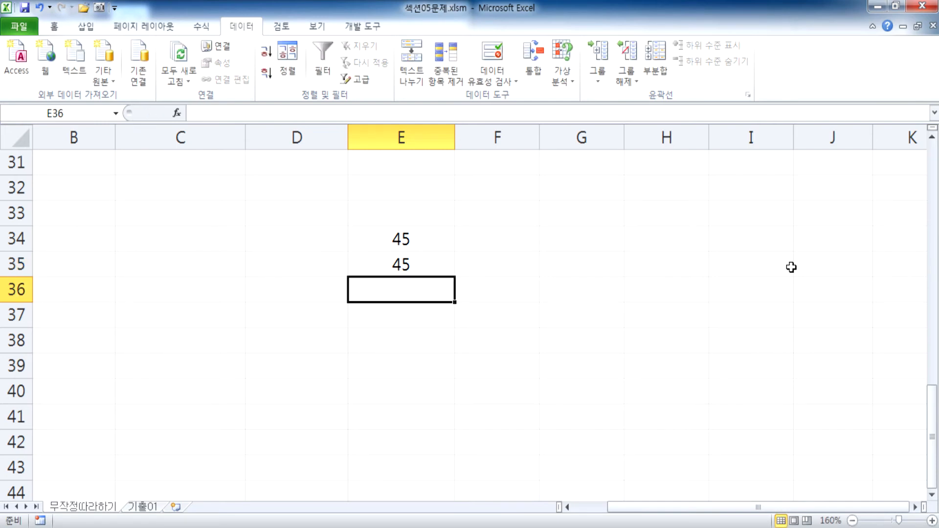
- Add the two test cells in E36 with =E34+E35 and check the formula's references
type("=")
key("Up")
key("Up")
type("+")
key("Up")
key("Return")
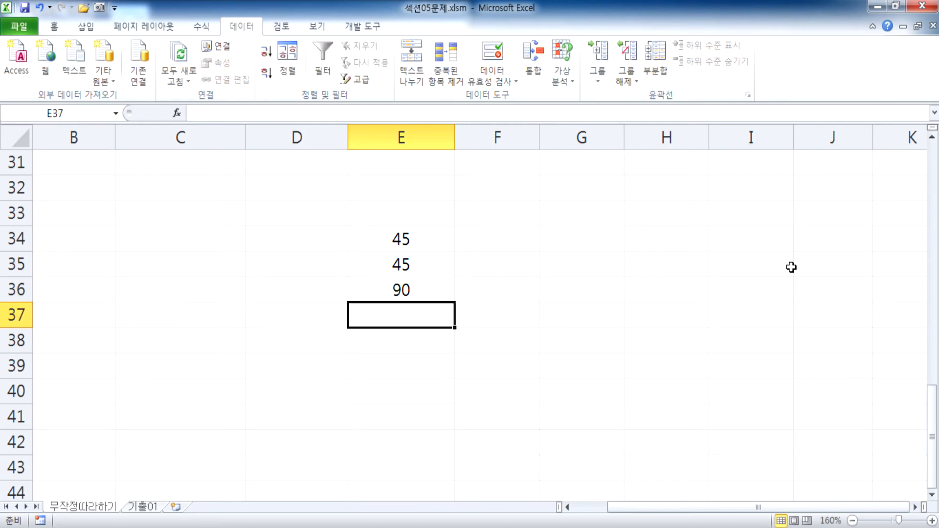
key("Up")
key("F2")
key("Escape")
key("Down")
- Total the two test cells in E37 with =SUM(E34:E35) and check the summed range
type("=SUM(")
key("Up")
key("Up")
key("shift+Up")
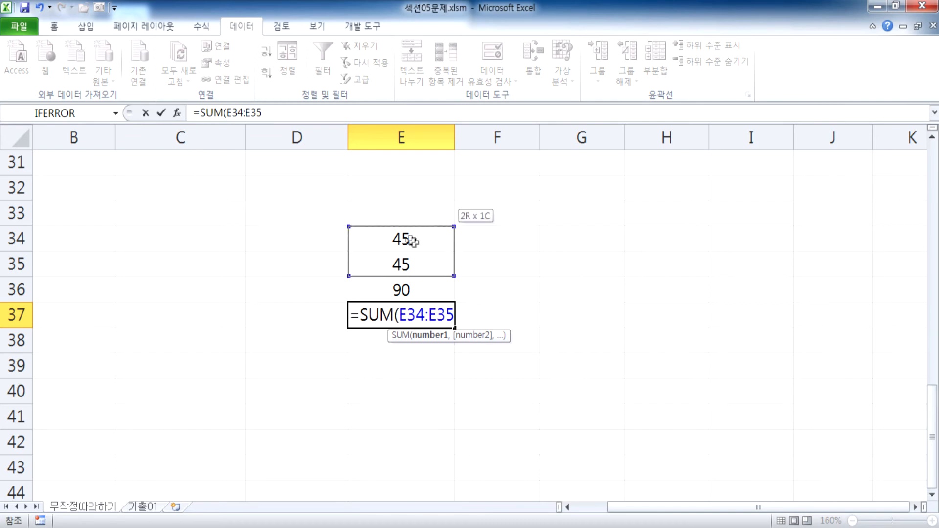
key("Return")
key("Up")
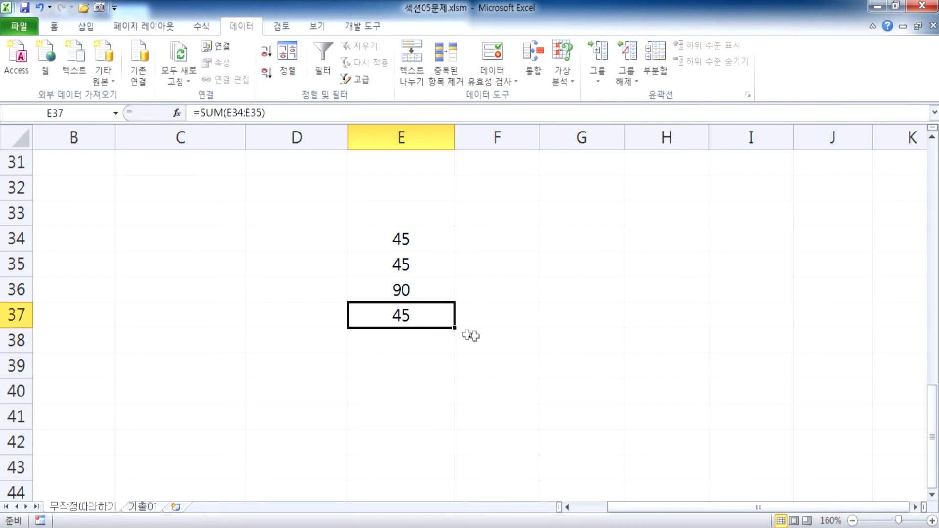
key("F2")
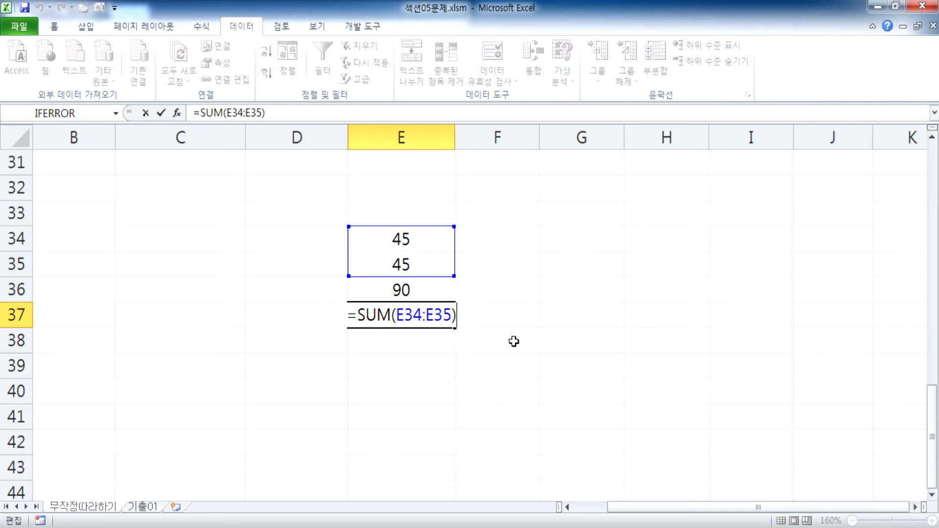
key("Escape")
- Compare the contents of E34 and E35 with the addition formula in E36 and the SUM formula in E37
left_click(385, 238)
left_click(383, 259)
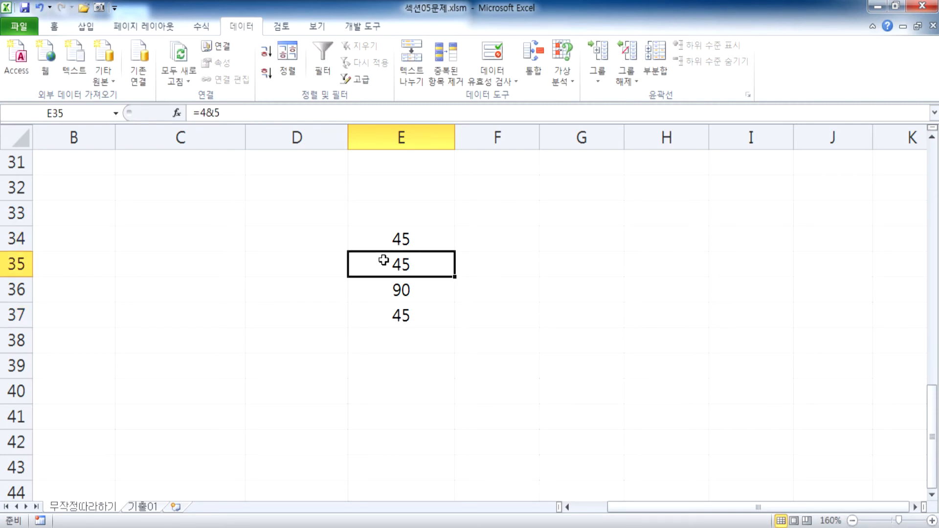
left_click(383, 291)
key("F2")
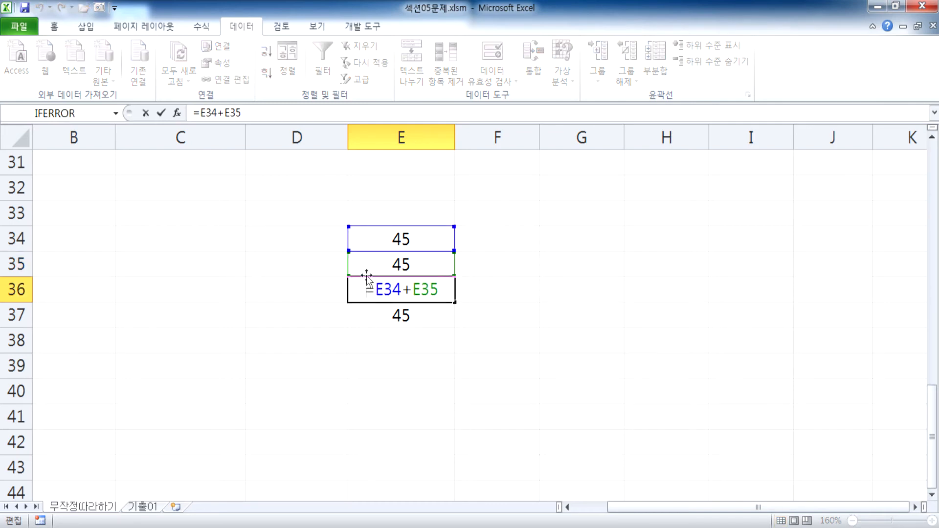
left_click(370, 313)
key("F2")
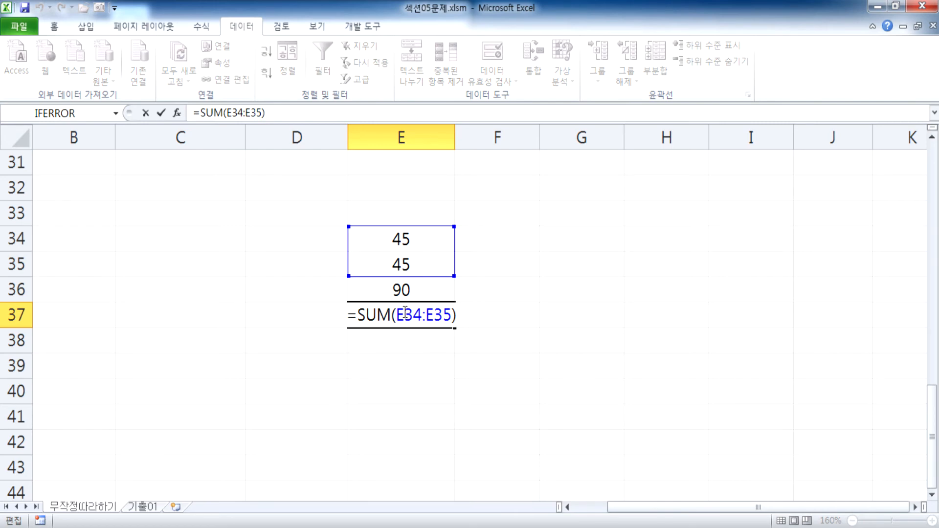
key("Escape")
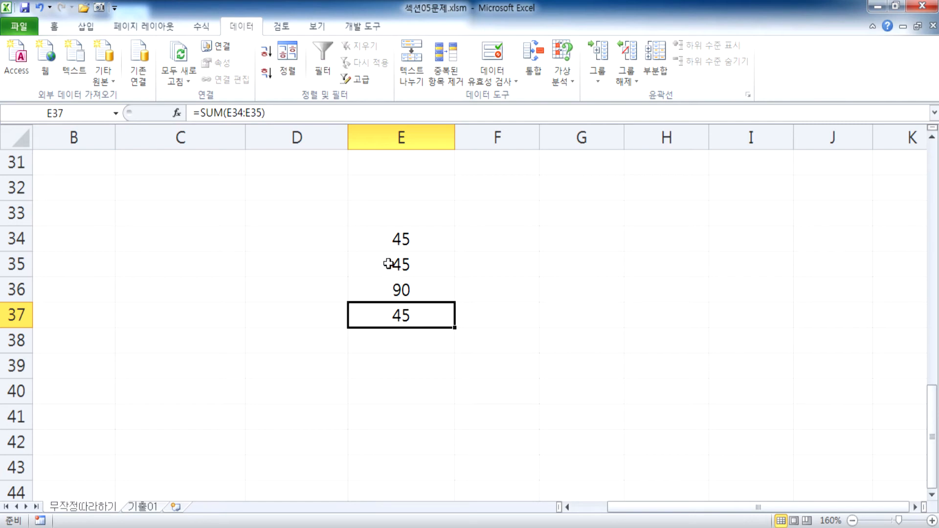
- Remove the horizontal centre alignment from cells E34:E37
left_click_drag(386, 246, 389, 314)
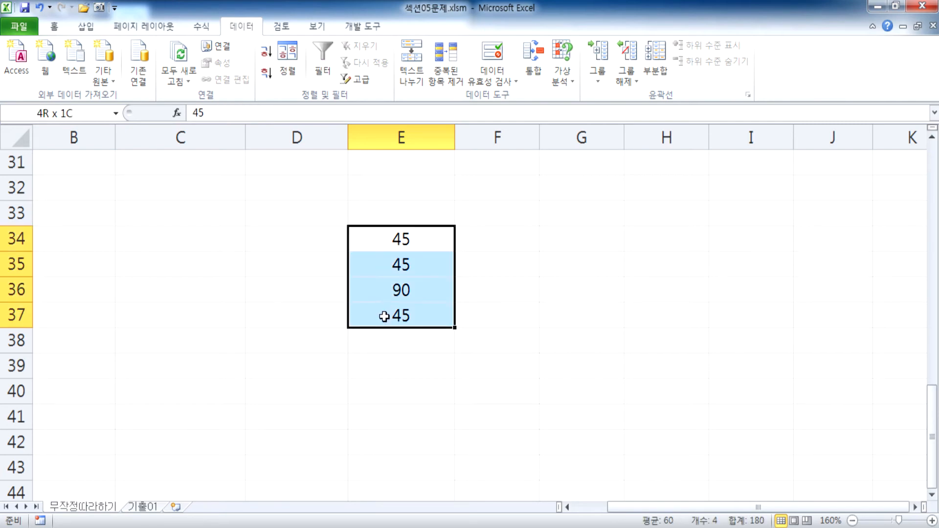
left_click(54, 26)
left_click(297, 73)
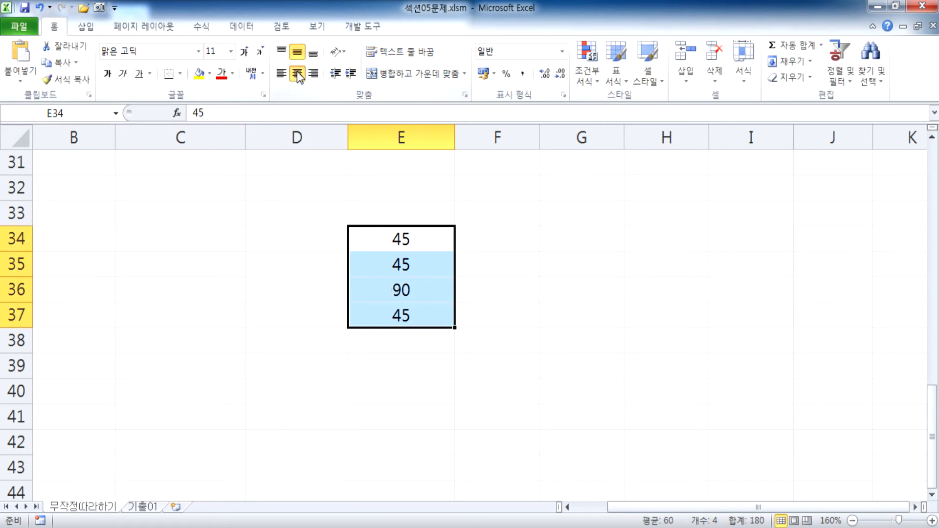
- Compare the default alignment of the typed number in E34 with the & result in E35 and inspect E35's formula
left_click(428, 238)
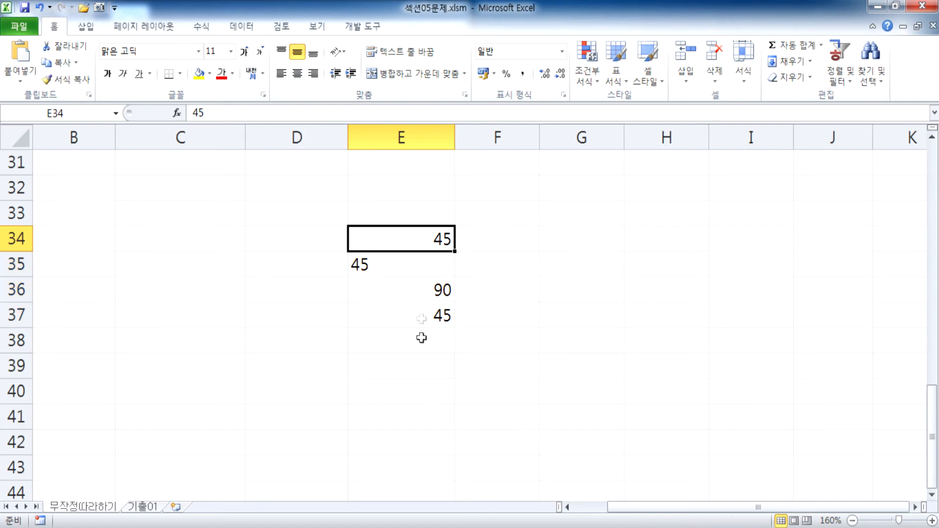
left_click(378, 272)
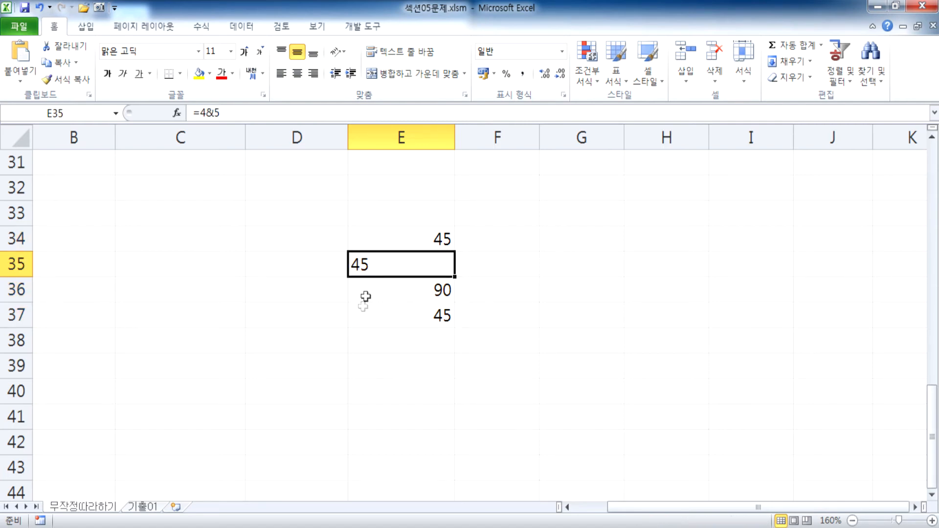
key("F2")
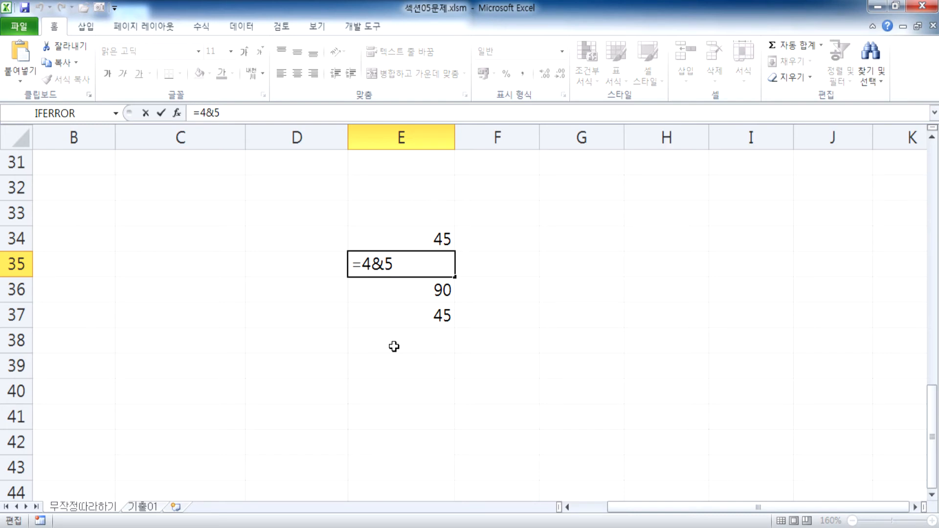
key("Escape")
scroll(177, 264, "up", 4)
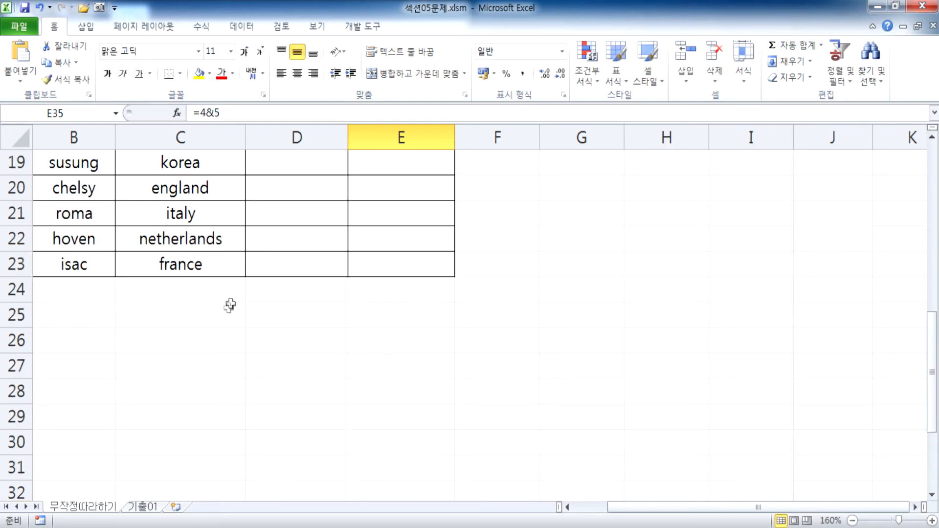
scroll(237, 331, "down", 4)
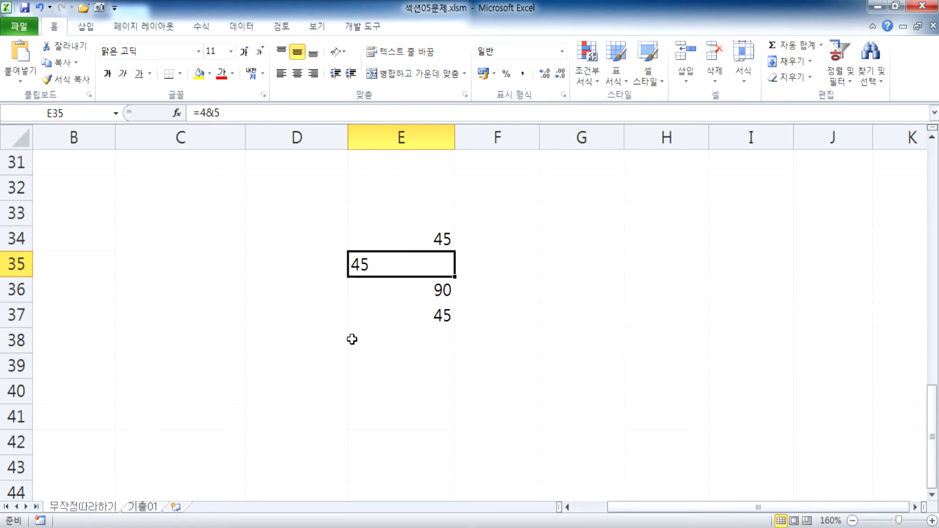
- Copy the age formula from I3 down through I10 in the student table
scroll(350, 338, "up", 4)
scroll(351, 338, "up", 5)
scroll(356, 355, "down", 1)
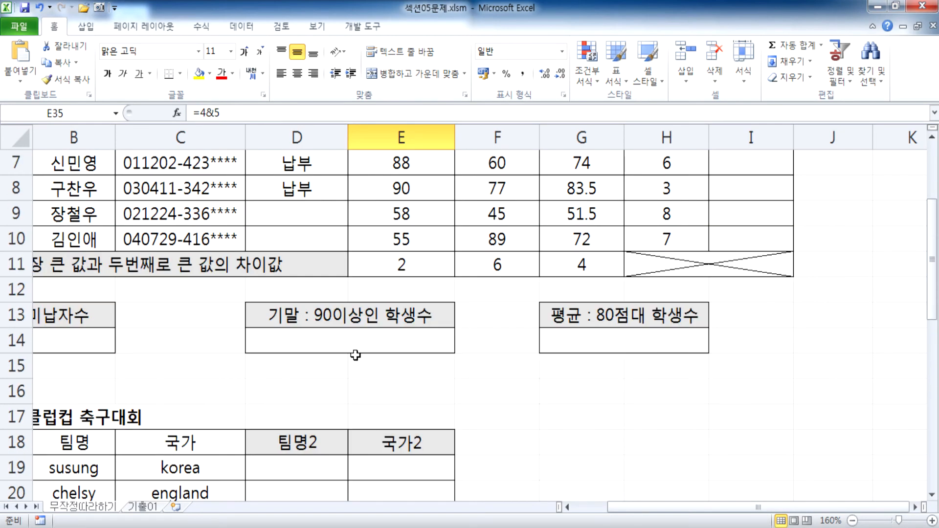
scroll(355, 355, "up", 2)
key("alt+Tab")
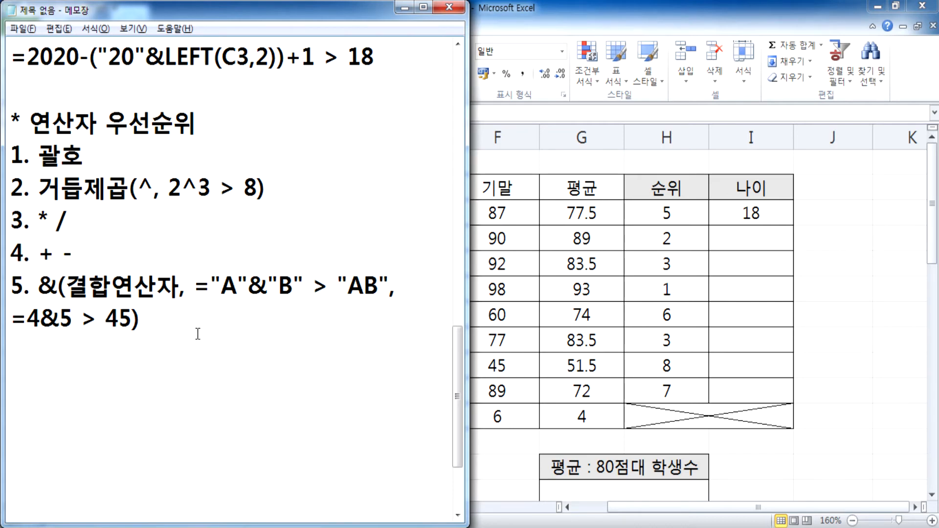
key("alt+Tab")
left_click(753, 213)
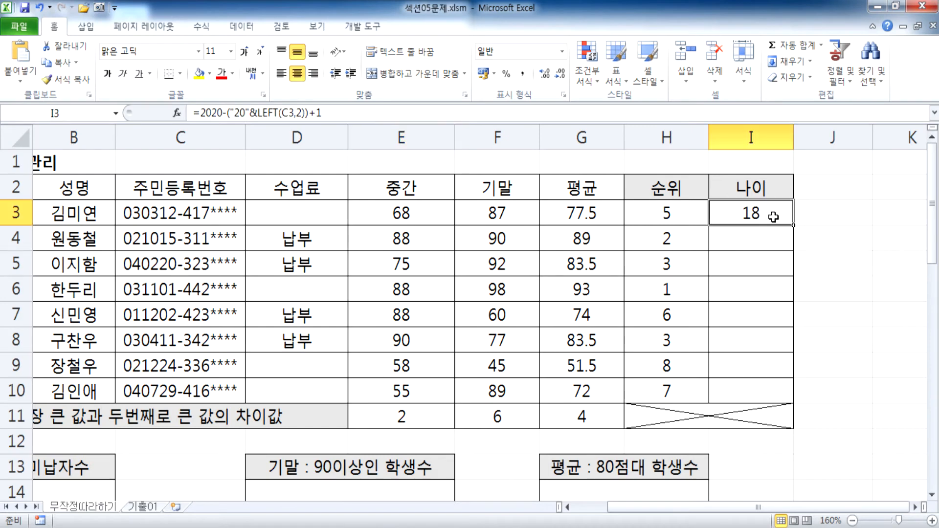
left_click_drag(793, 226, 796, 400)
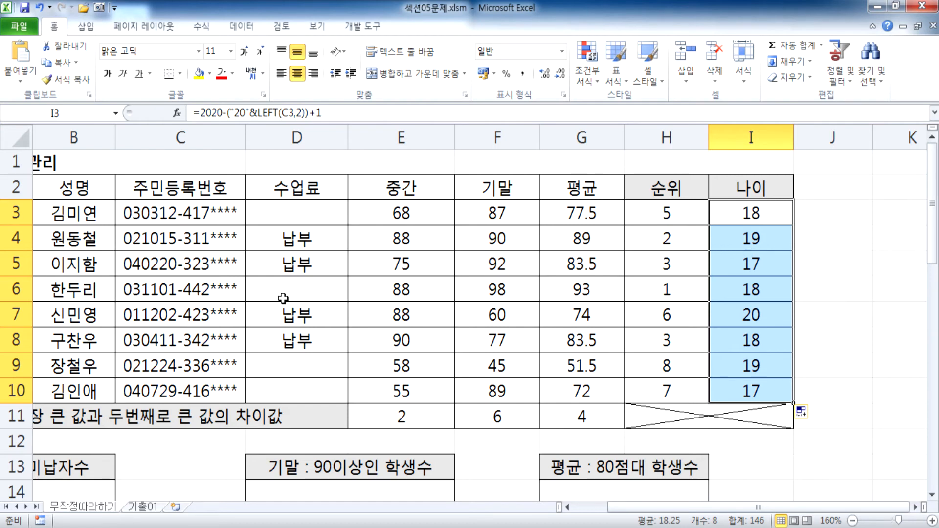
- Examine the birth-date part and the first digit after the hyphen of the registration number in C3
left_click(175, 215)
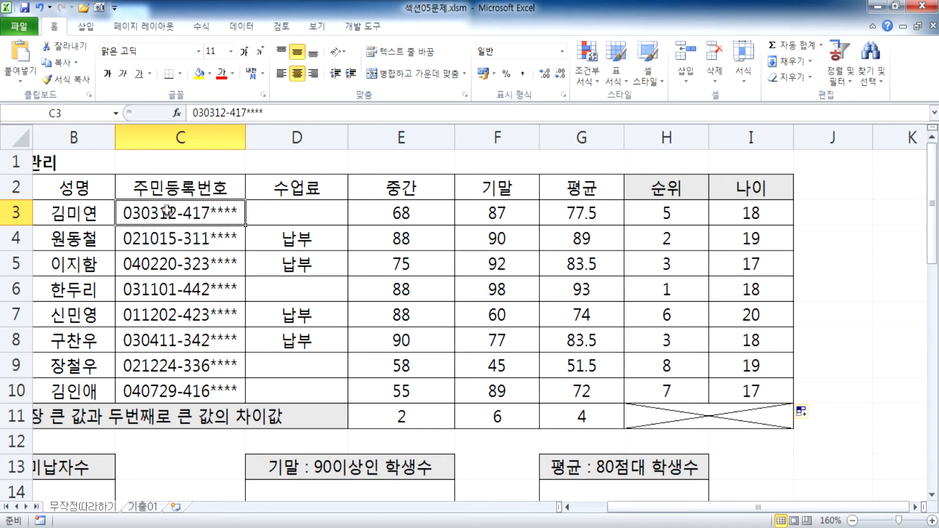
double_click(176, 213)
left_click_drag(176, 213, 90, 208)
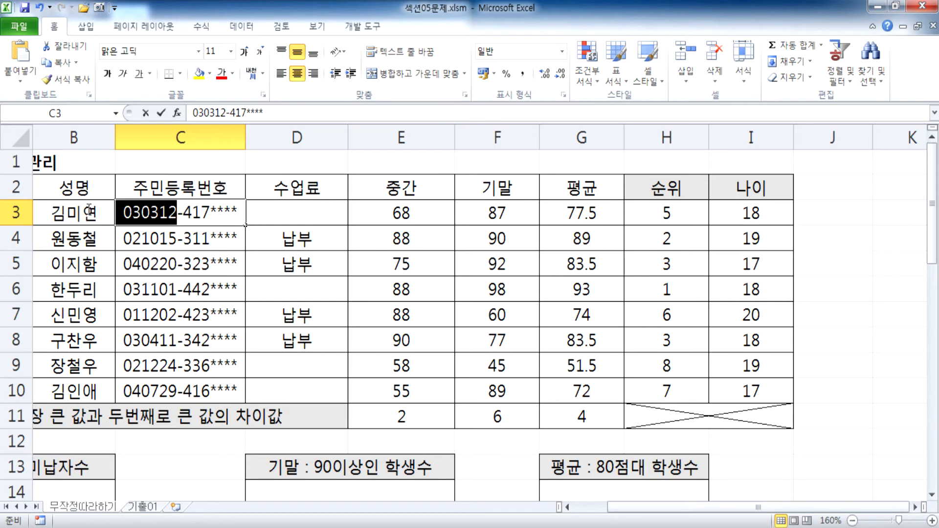
left_click_drag(184, 214, 190, 215)
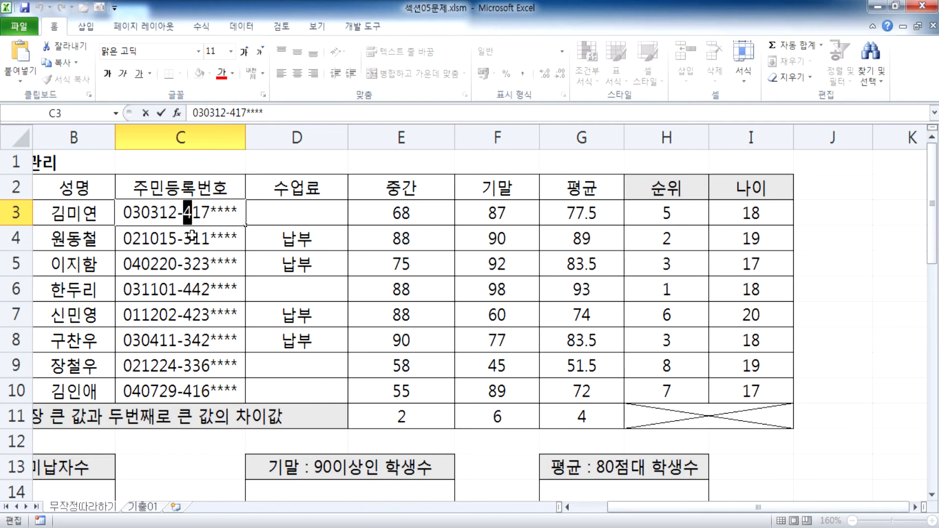
key("Escape")
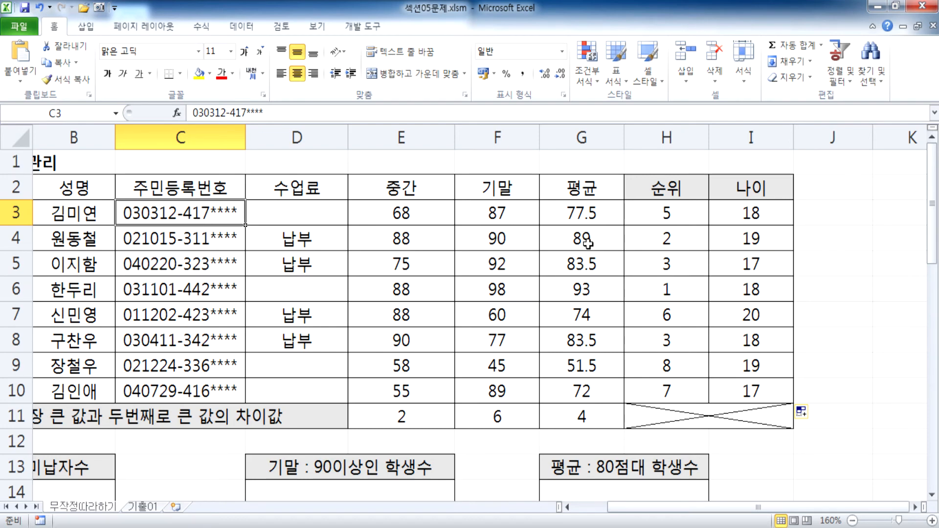
- Switch to Notepad and add two line breaks after item 5 of the operator priority list
key("alt+Tab")
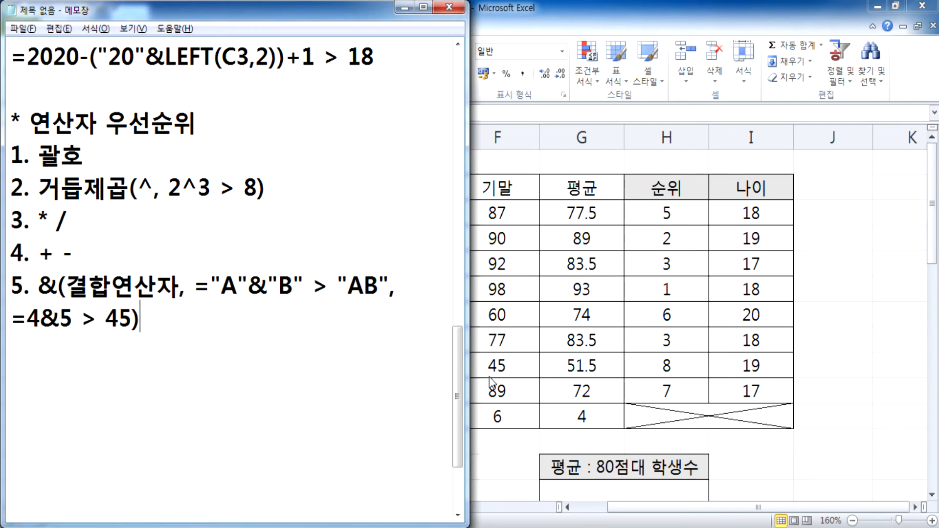
key("Return")
key("Return")
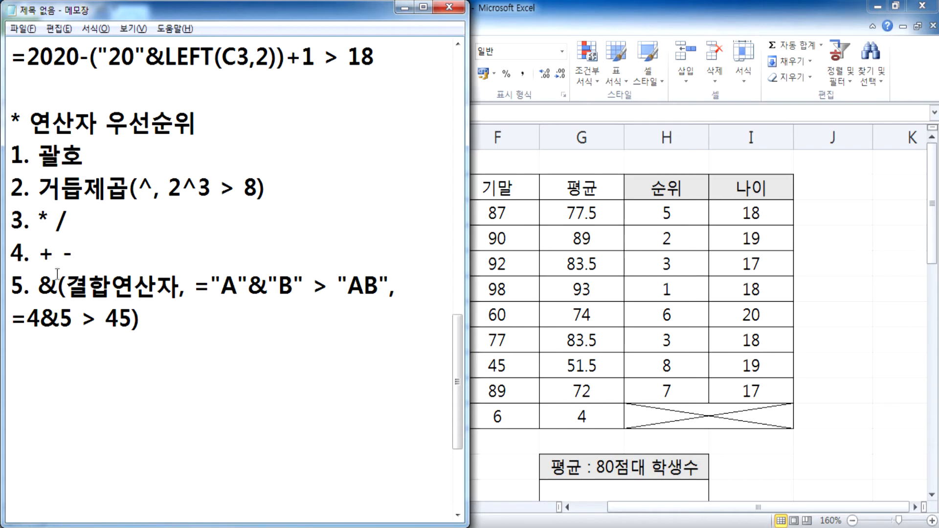
- Review the & operator in item 5 and the parenthesised ("20"&LEFT(C3,2)) part of the age formula
left_click(43, 283)
left_click_drag(43, 283, 67, 288)
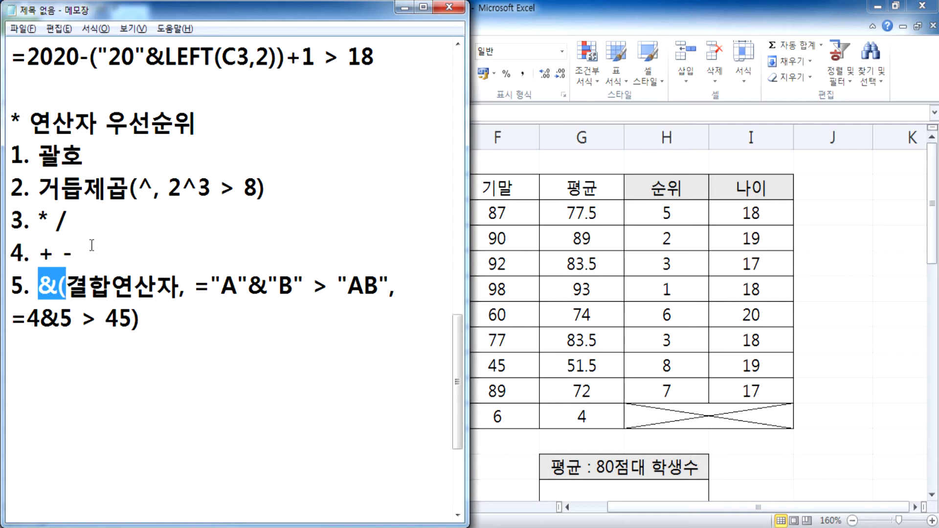
scroll(91, 245, "up", 2)
left_click_drag(89, 245, 286, 245)
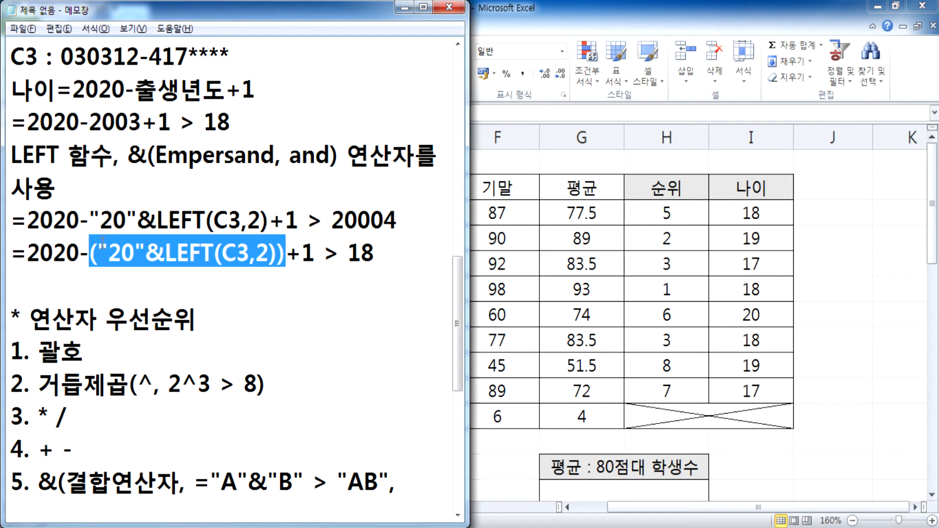
left_click_drag(91, 252, 288, 253)
scroll(280, 257, "down", 2)
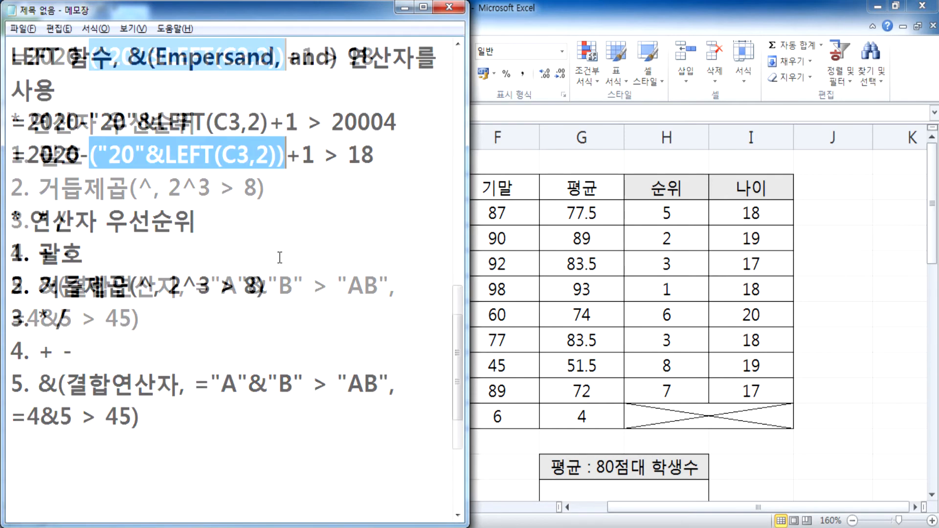
- Review the problem 3 note on the LEFT function and the & (Empersand, and) operator
left_click(146, 370)
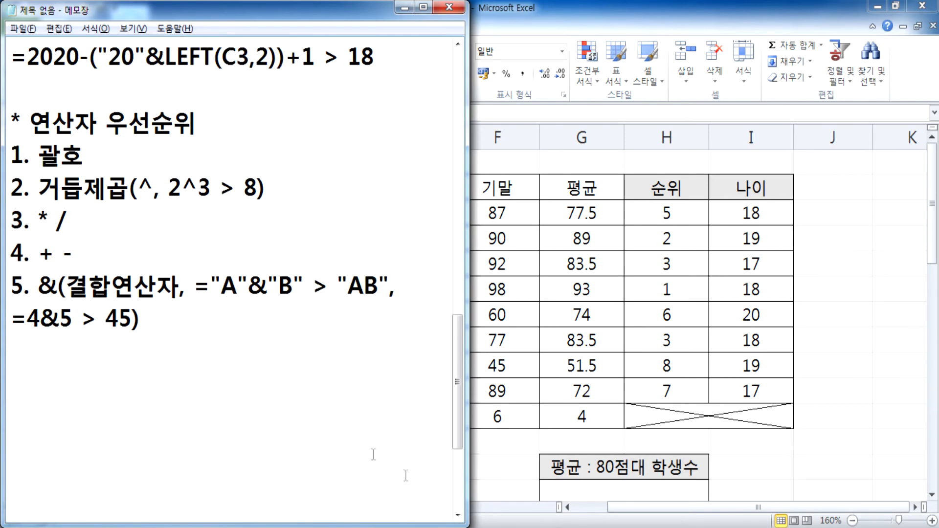
scroll(82, 223, "up", 3)
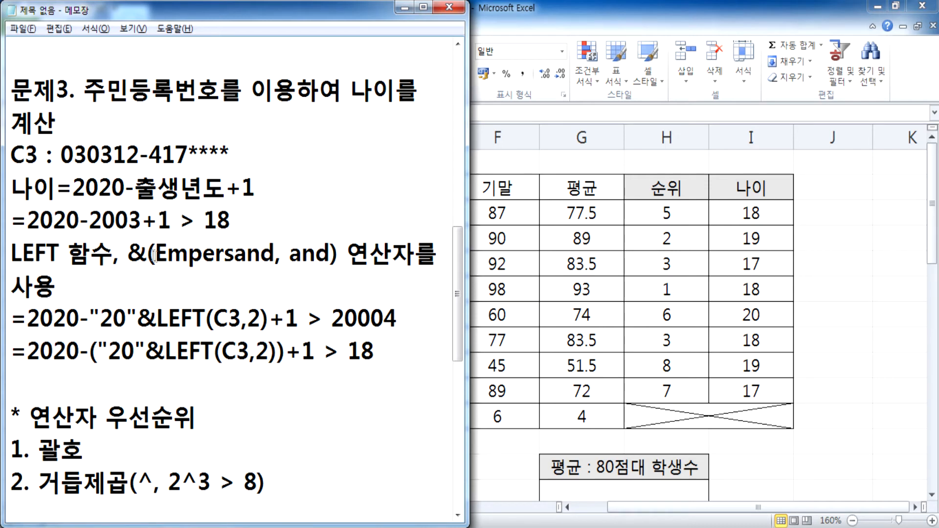
left_click_drag(129, 253, 397, 253)
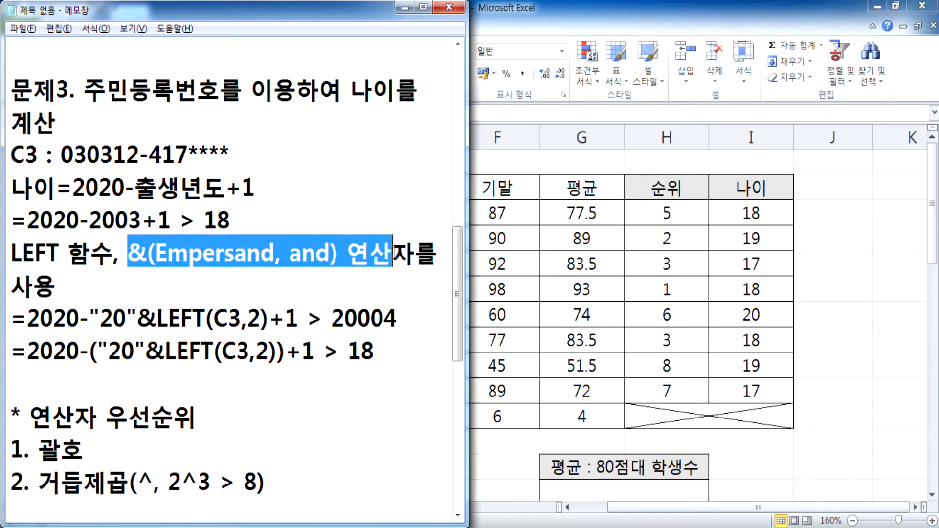
left_click(120, 291)
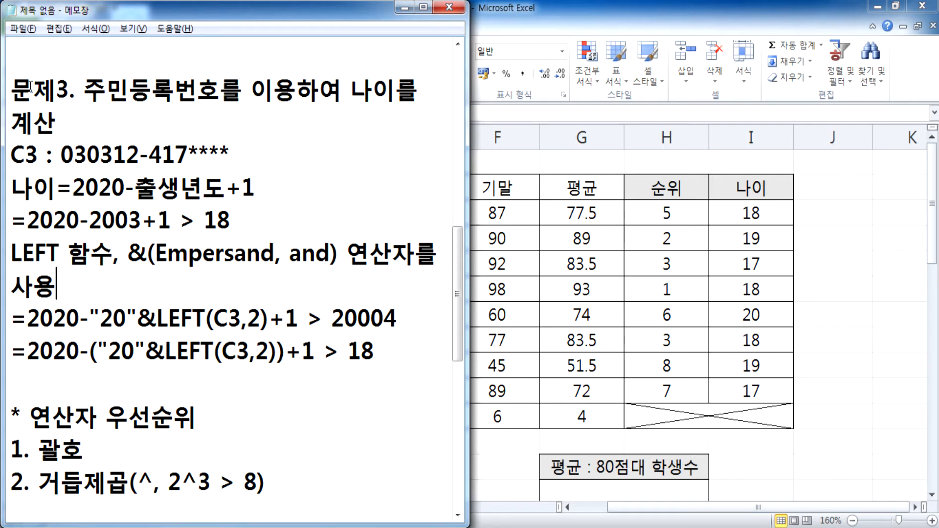
- Duplicate the 문제3 text through its two LEFT formulas below the operator priority list and renumber the copy 문제3-1
left_click_drag(10, 88, 4, 220)
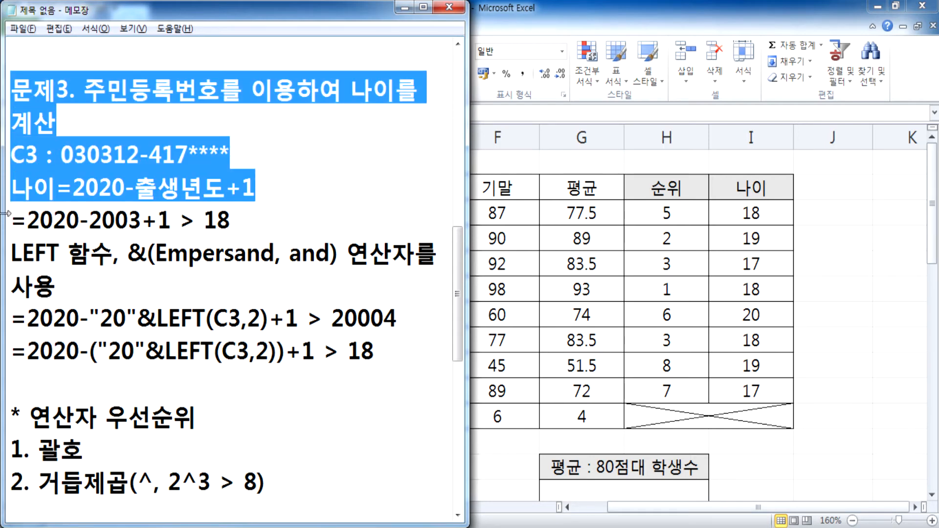
left_click(8, 374, "shift")
scroll(62, 345, "down", 3)
left_click(62, 348)
left_click(43, 374)
scroll(42, 375, "up", 3)
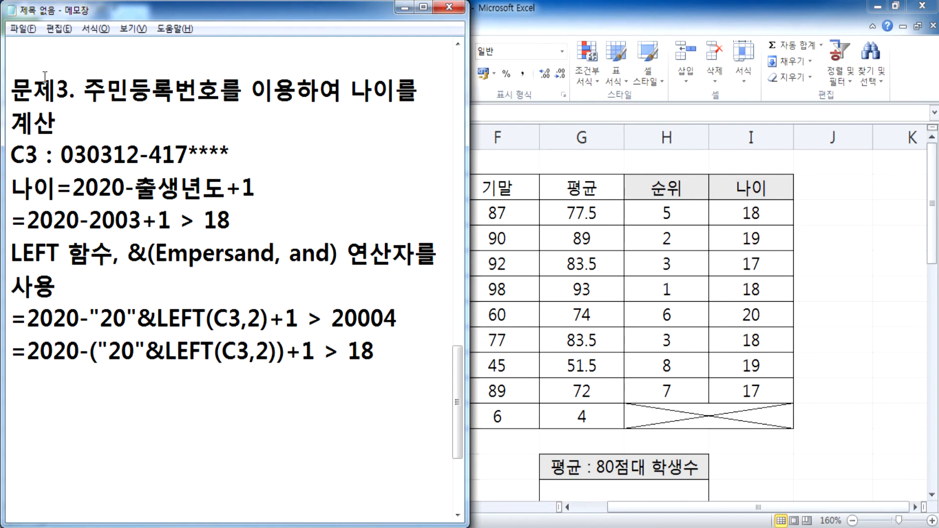
left_click(68, 88)
type("-1")
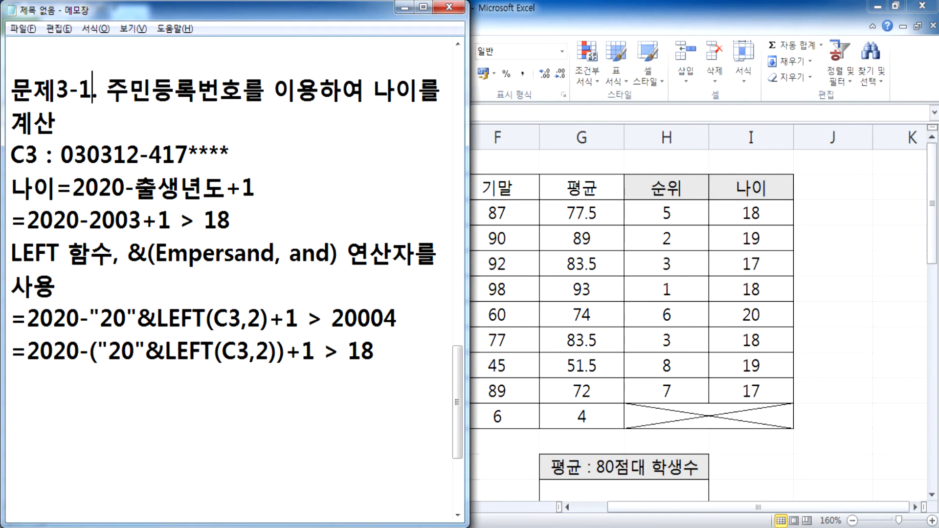
- Remove the & operator mention from the function line of problem 3-1, keeping only the LEFT function note
key("Down")
key("Down")
key("Down")
key("Down")
key("Right")
key("Right")
key("Right")
key("Down")
key("Down")
key("Up")
key("Right")
key("Right")
key("Right")
key("Right")
key("BackSpace")
key("Delete")
key("Delete")
key("Delete")
key("Delete")
key("Delete")
key("Delete")
key("Delete")
key("Delete")
key("Delete")
key("Delete")
key("Delete")
key("Delete")
key("Delete")
key("Delete")
key("Delete")
key("Delete")
key("Delete")
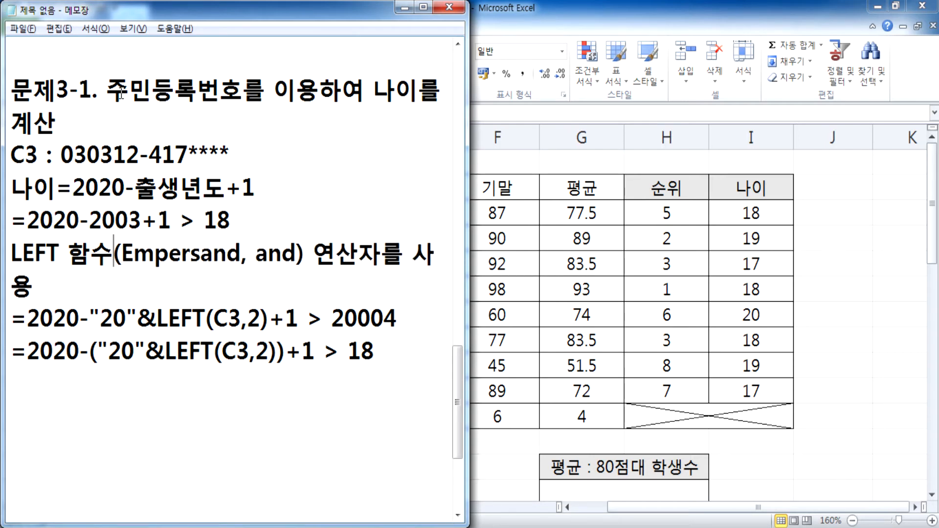
key("Delete")
key("Delete")
key("Delete")
key("Delete")
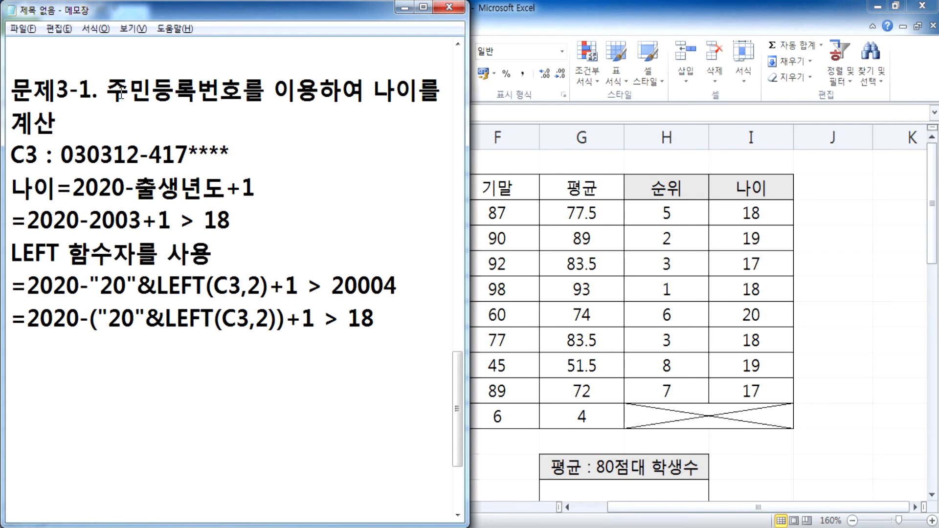
- Change the first LEFT formula of problem 3-1 to =2020-LEFT(C3,2)+1+2000
key("Down")
key("Left")
key("Left")
key("Right")
key("Right")
key("Right")
key("Right")
key("shift+Right")
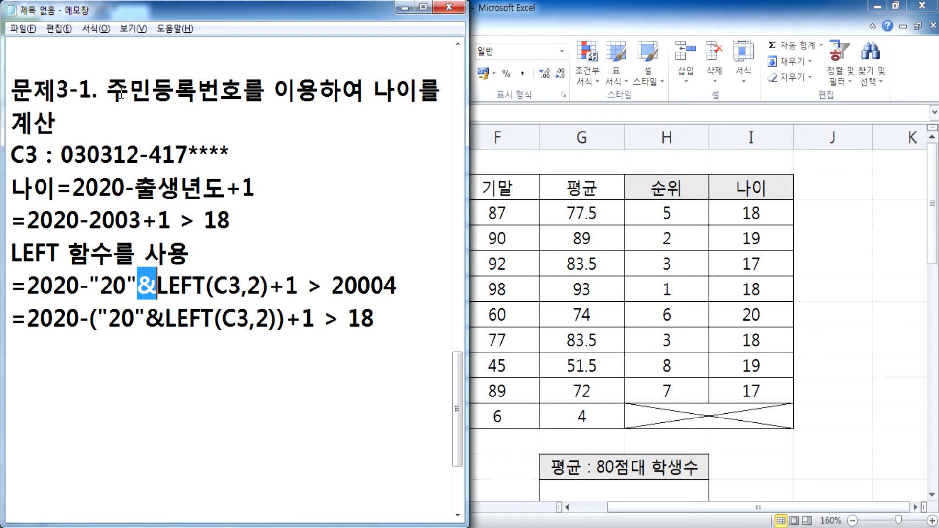
key("Left")
key("Left")
key("Left")
key("Left")
key("Left")
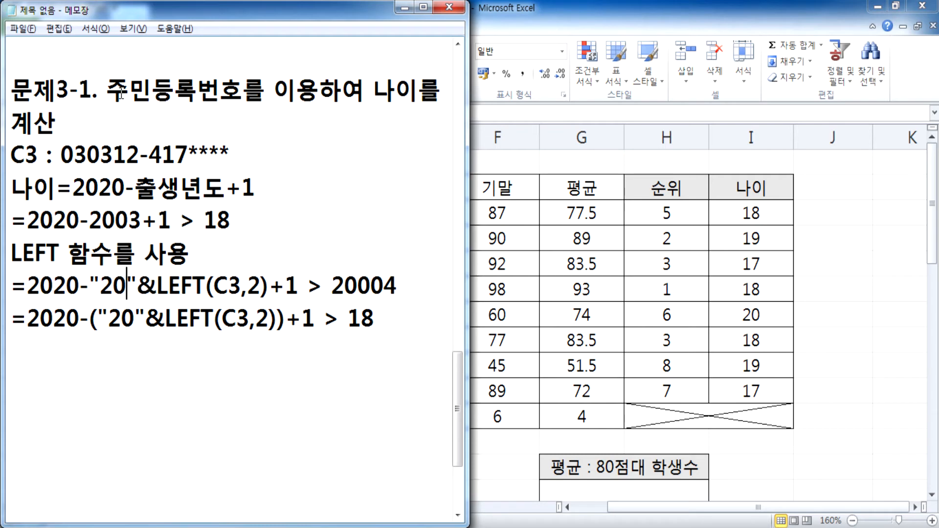
key("Delete")
key("Delete")
key("Delete")
key("Delete")
key("Delete")
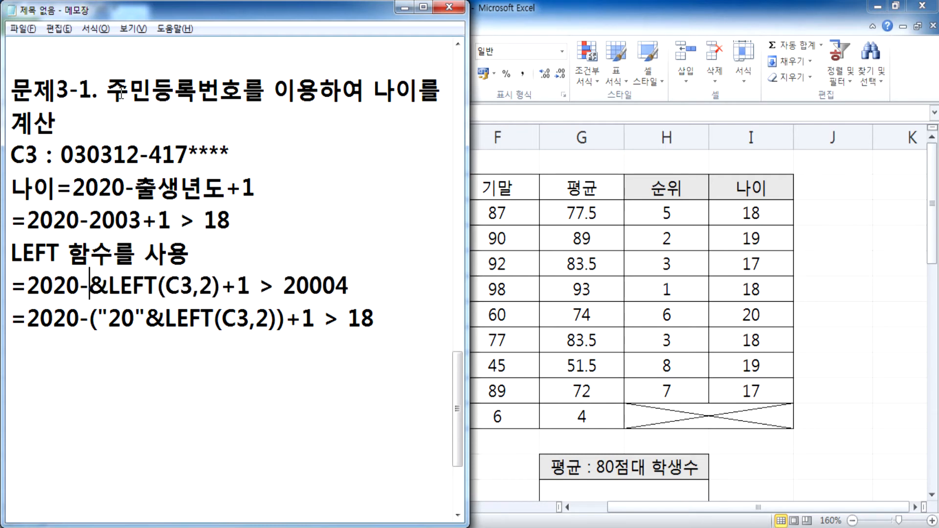
key("Right")
key("Right")
key("Right")
key("Right")
key("Right")
key("Right")
key("Right")
key("Right")
key("Right")
key("Right")
key("Right")
key("Right")
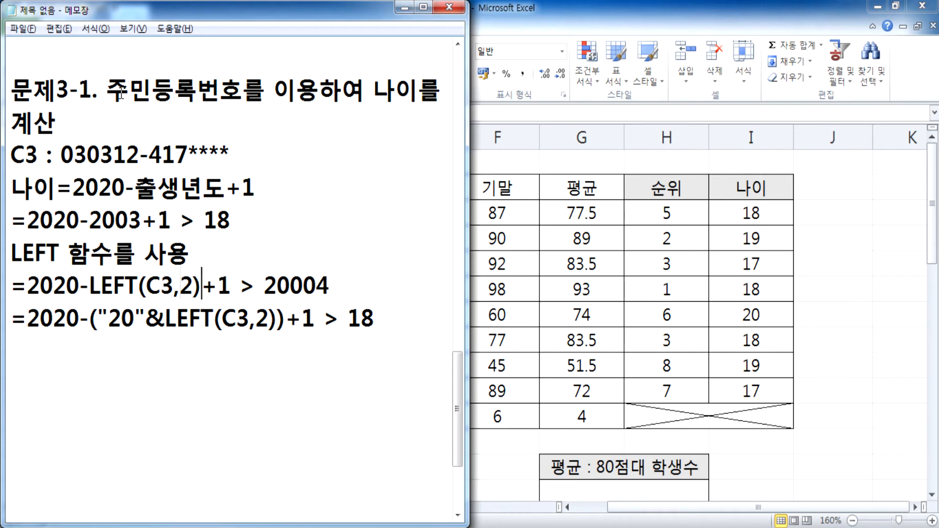
type("+")
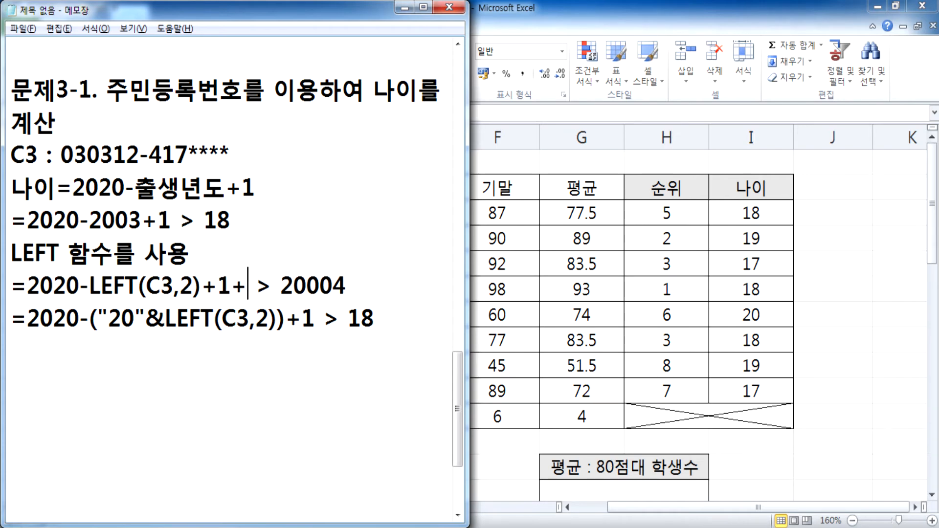
type("2000")
- Change the second LEFT formula of problem 3-1 to =2020-2000+LEFT(C3,2)+1
key("Left")
key("Left")
key("Left")
key("Left")
key("Left")
key("Left")
key("Left")
key("Left")
key("Left")
key("Left")
key("Left")
key("Left")
key("Left")
key("Left")
key("Left")
key("Left")
key("Left")
key("Delete")
key("Delete")
key("Right")
key("Right")
type("00+")
key("Delete")
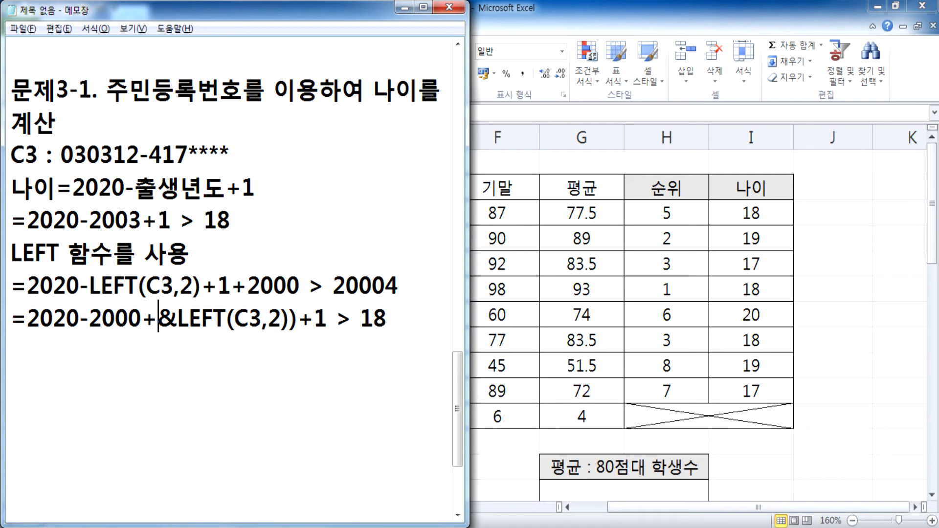
key("Delete")
key("Right")
key("Right")
key("Right")
key("Right")
key("Right")
key("Right")
key("Right")
key("Right")
key("Right")
key("Right")
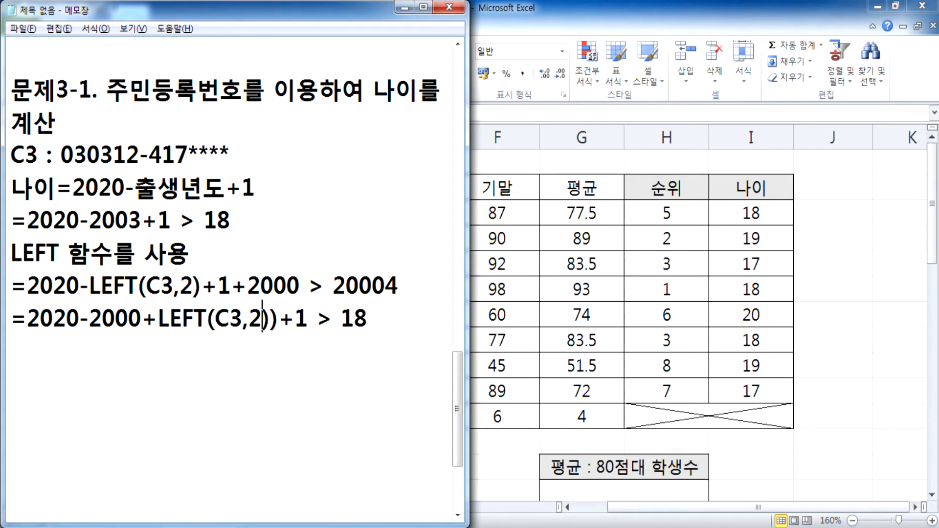
key("Delete")
- Set the noted result of the first LEFT formula in problem 3-1 to 18
key("Up")
key("End")
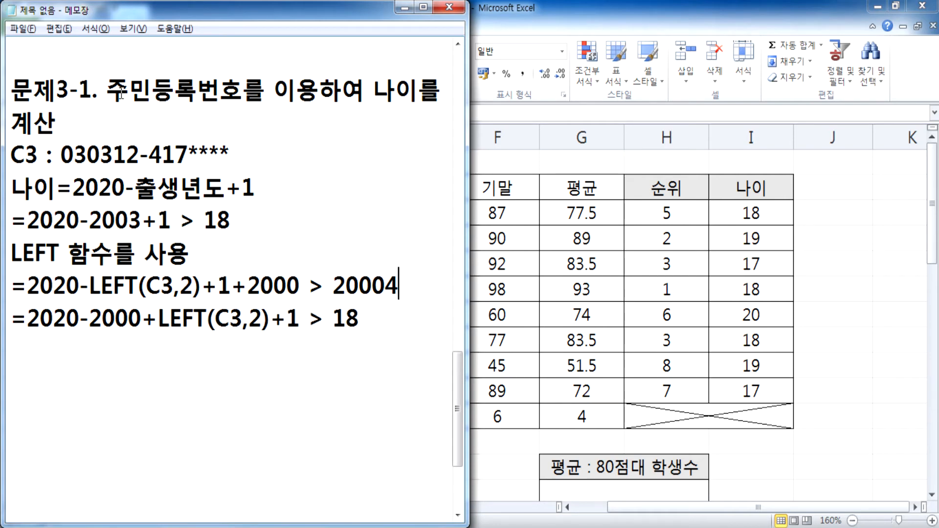
key("shift+Left")
key("shift+Left")
key("shift+Left")
key("shift+Left")
key("shift+Left")
type("18")
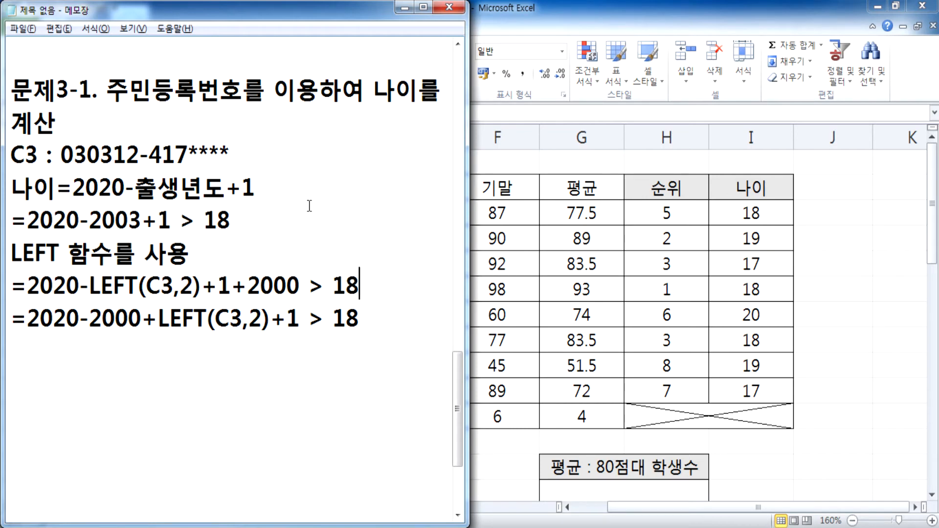
- Compare the birth-year digits, the & operator in problem 3, and the minus sign and 2000 in the problem 3-1 formulas
left_click_drag(87, 154, 66, 152)
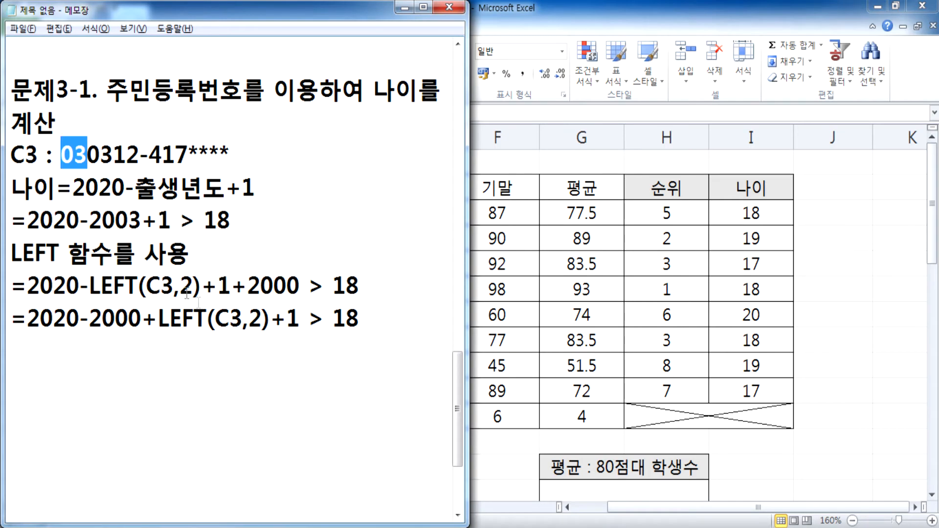
scroll(112, 278, "up", 4)
double_click(155, 157)
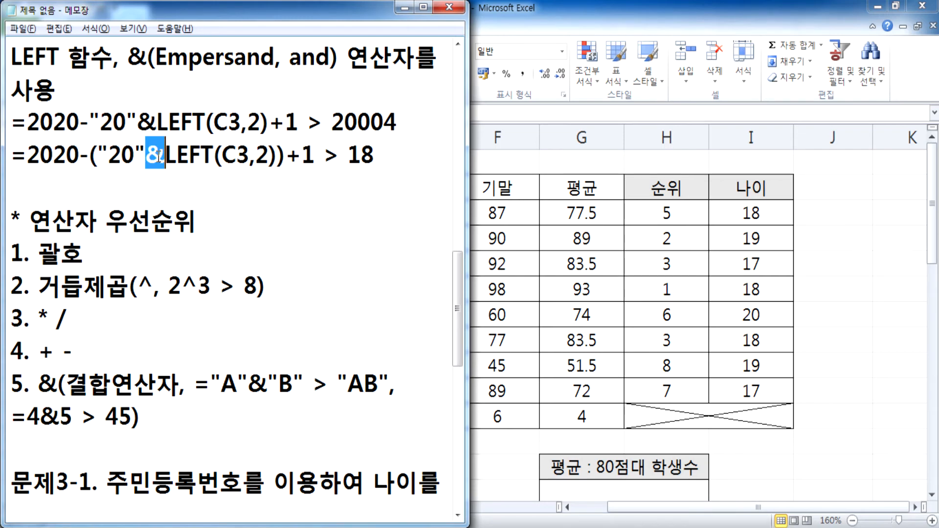
scroll(161, 166, "down", 5)
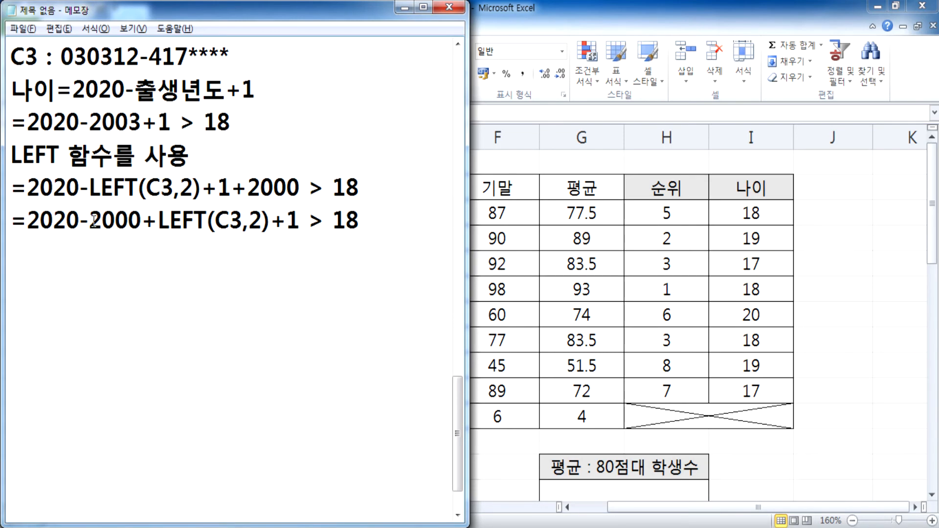
left_click_drag(89, 227, 144, 228)
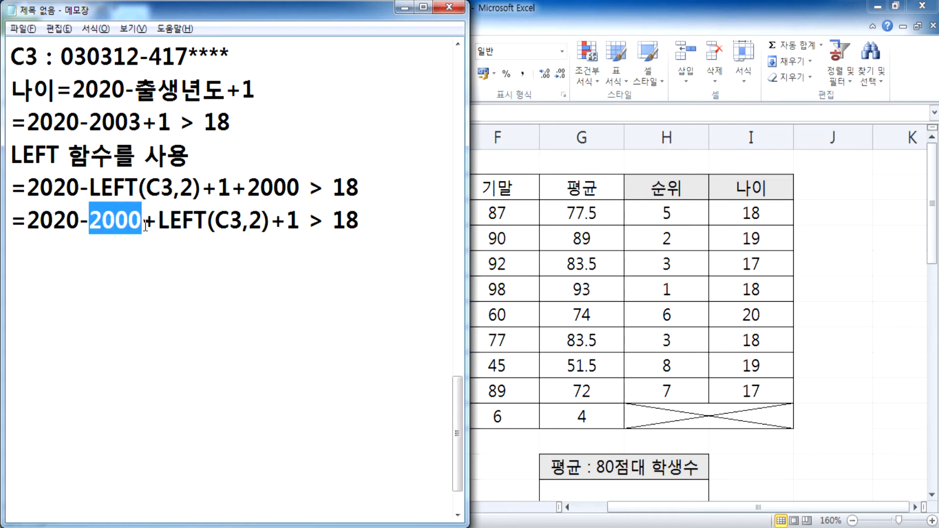
scroll(146, 226, "up", 1)
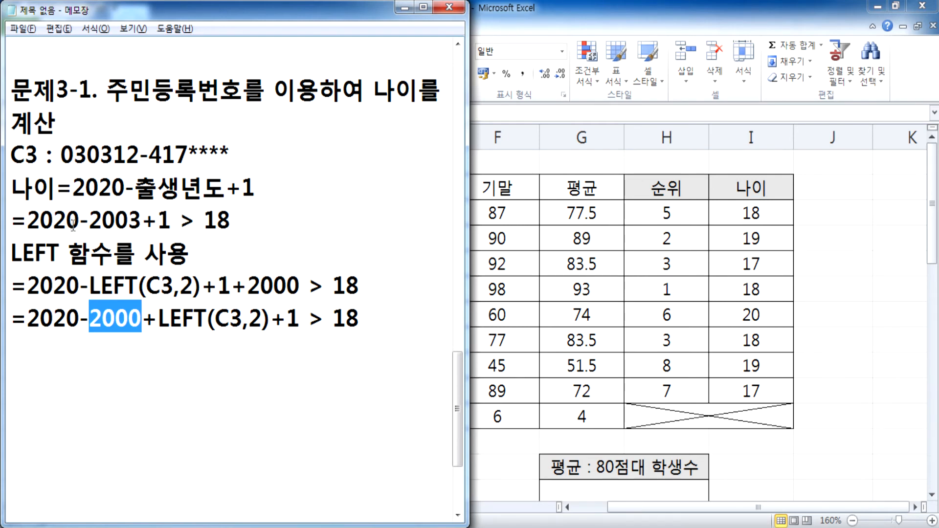
left_click_drag(81, 221, 89, 222)
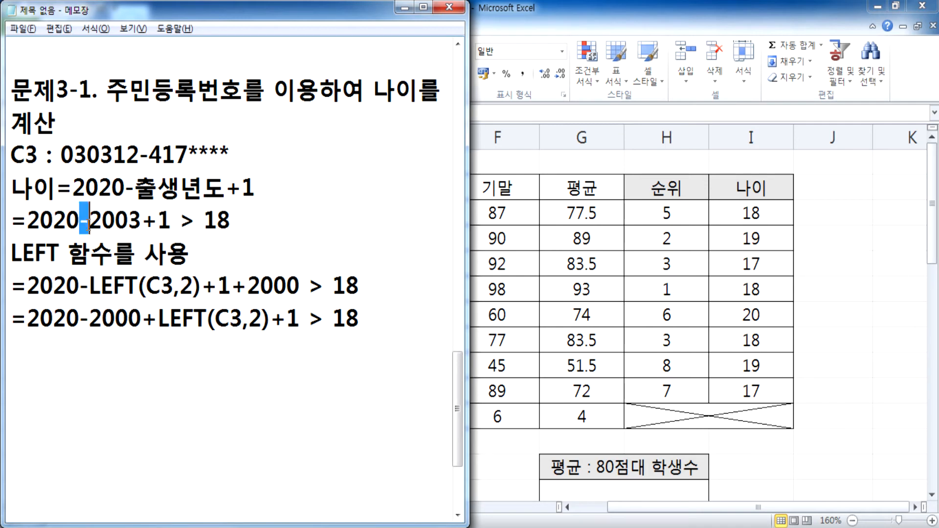
left_click_drag(142, 317, 89, 318)
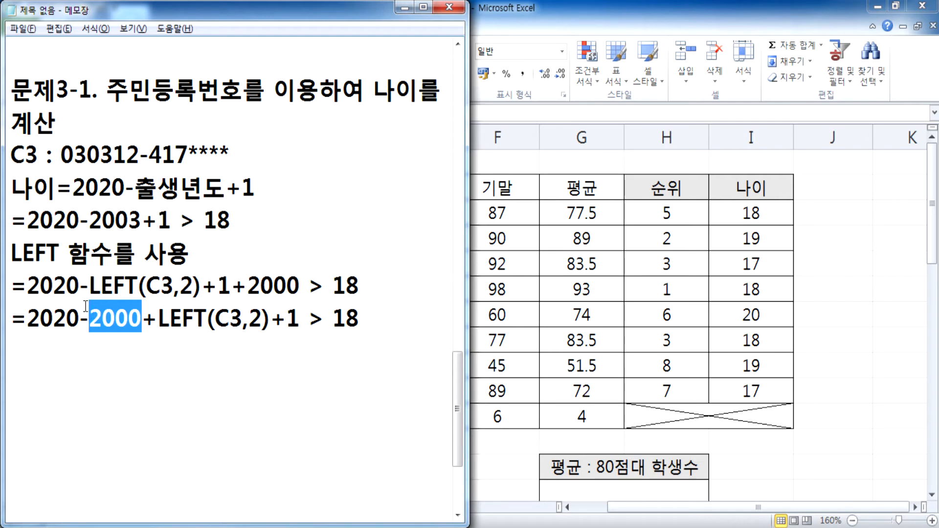
- Start a new heading "문제4." after a blank line below the problem 3-1 formulas
left_click(129, 355)
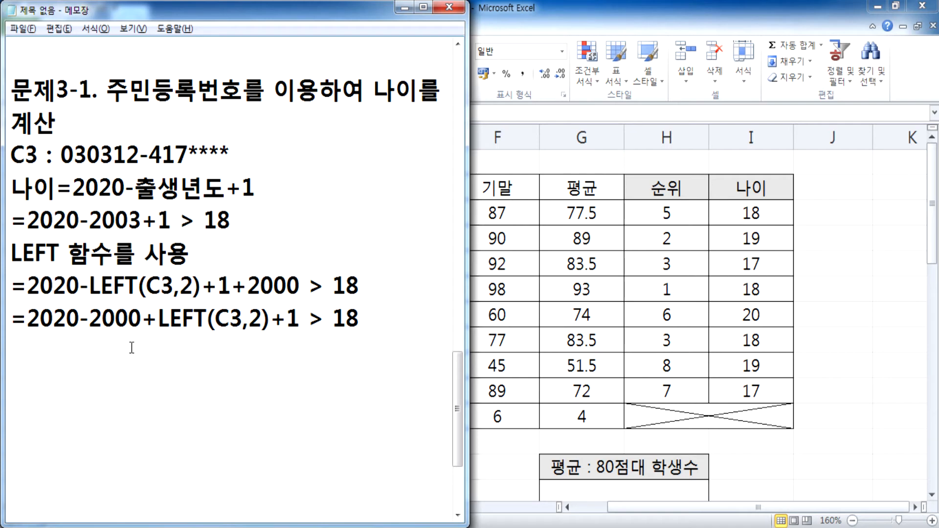
key("Return")
type("answe")
key("BackSpace")
key("BackSpace")
key("BackSpace")
key("BackSpace")
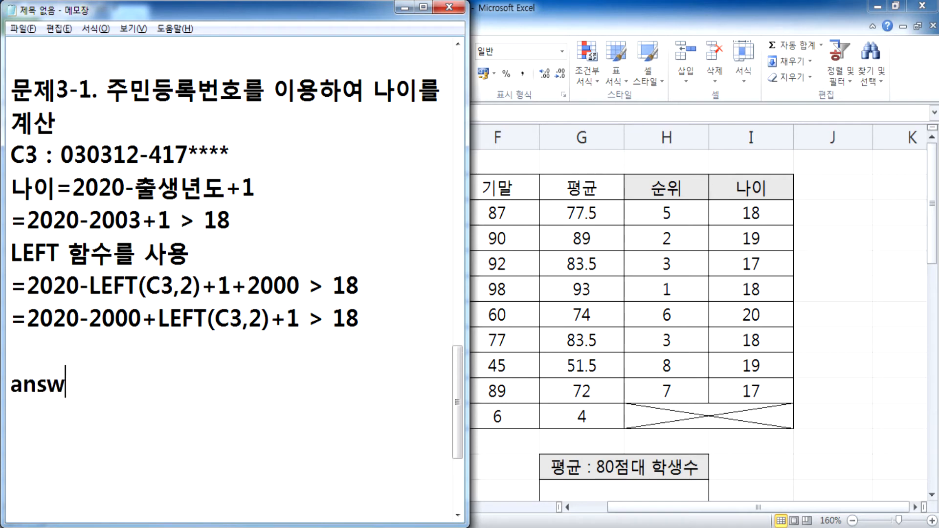
key("BackSpace")
type("문제")
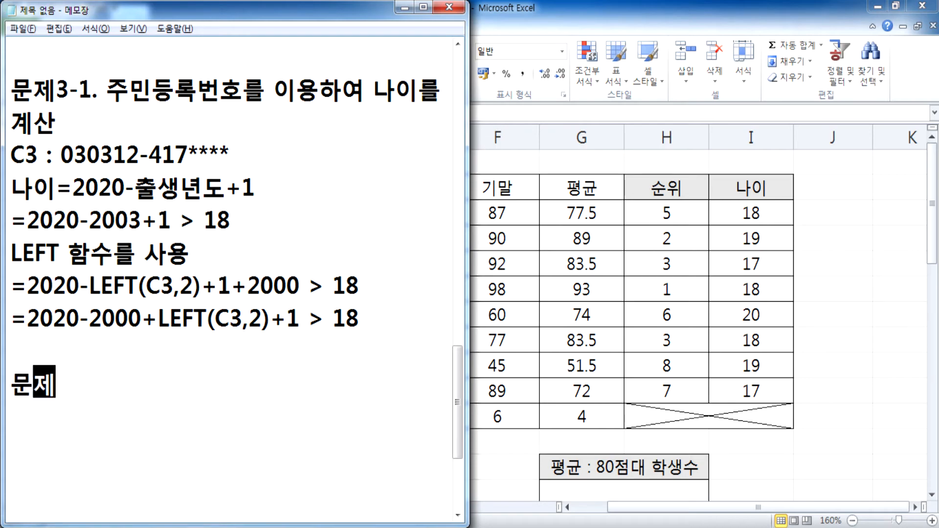
type("4.")
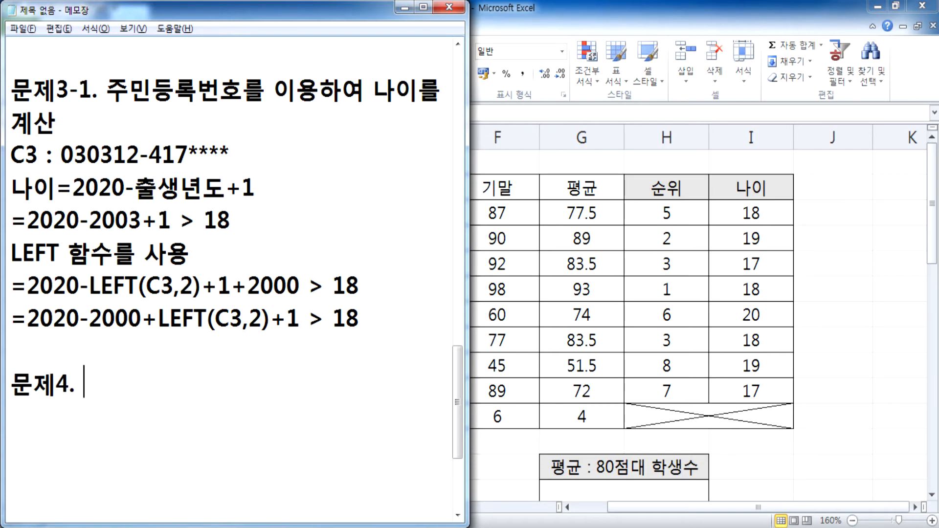
- Switch to Excel and examine the 학원 관리 table and the 수업료 미납자수 answer cell A14
key("alt+Tab")
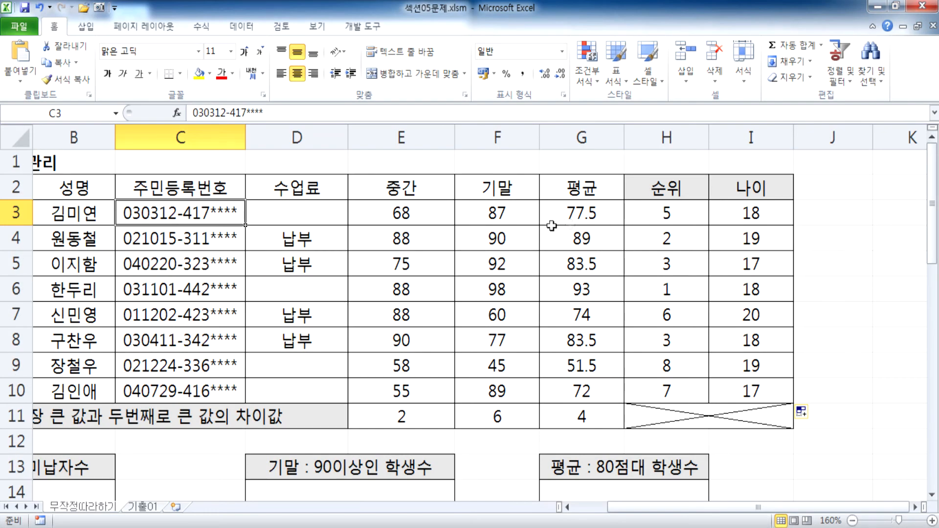
scroll(551, 226, "down", 1)
key("Home")
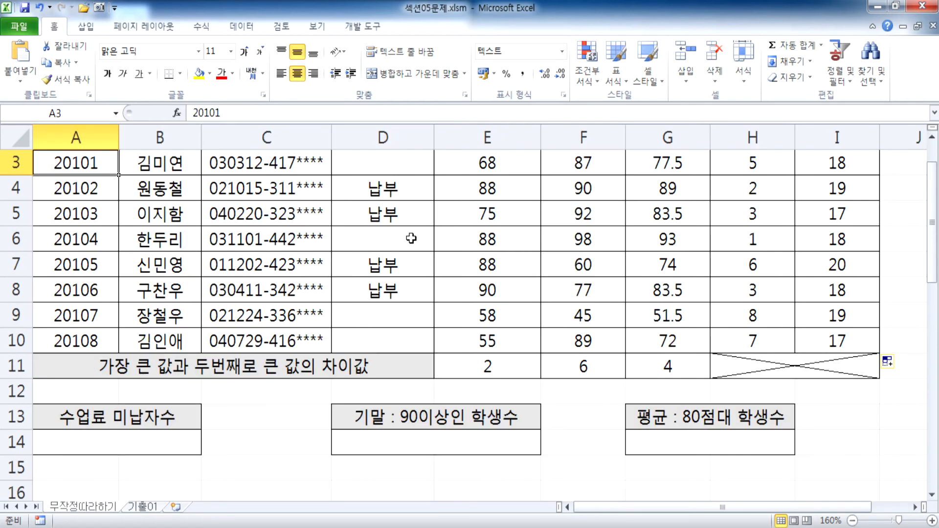
scroll(396, 246, "down", 1)
scroll(396, 246, "down", 1)
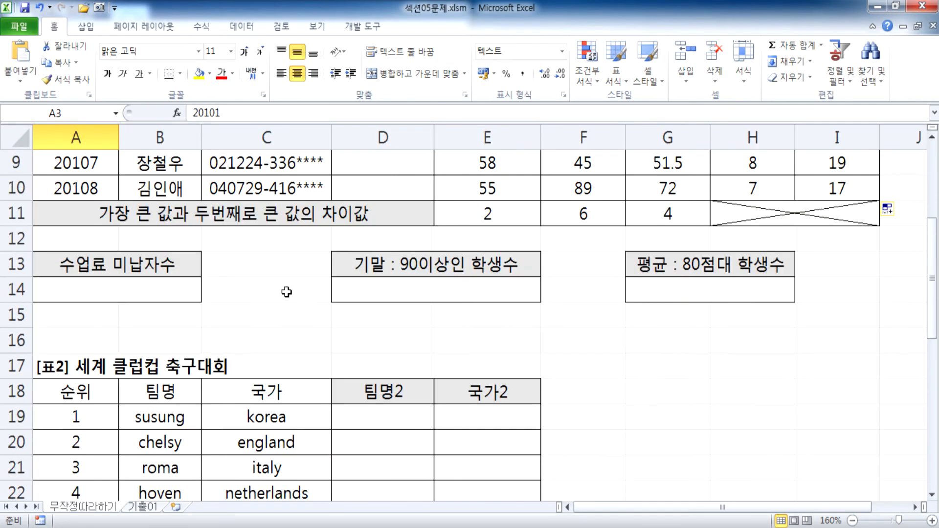
left_click(110, 307)
left_click(108, 290)
scroll(161, 289, "up", 3)
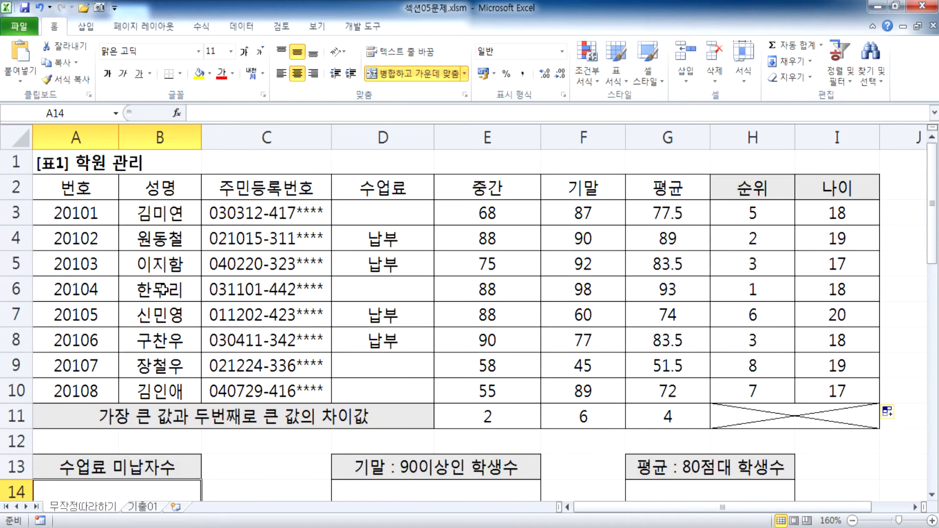
scroll(160, 289, "down", 2)
- Switch to Notepad and complete the "문제4." heading with "수업료 대금의 미납자수를 계산"
key("alt+Tab")
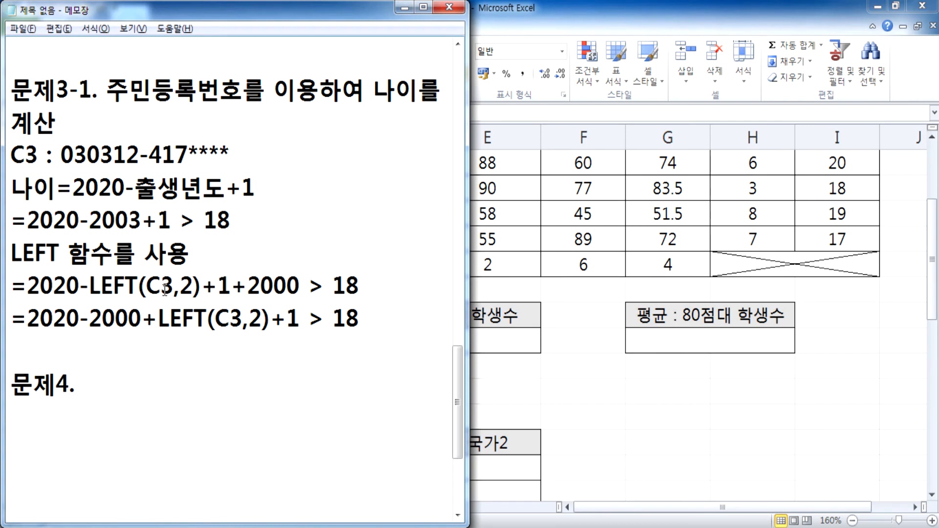
type("수업료 ")
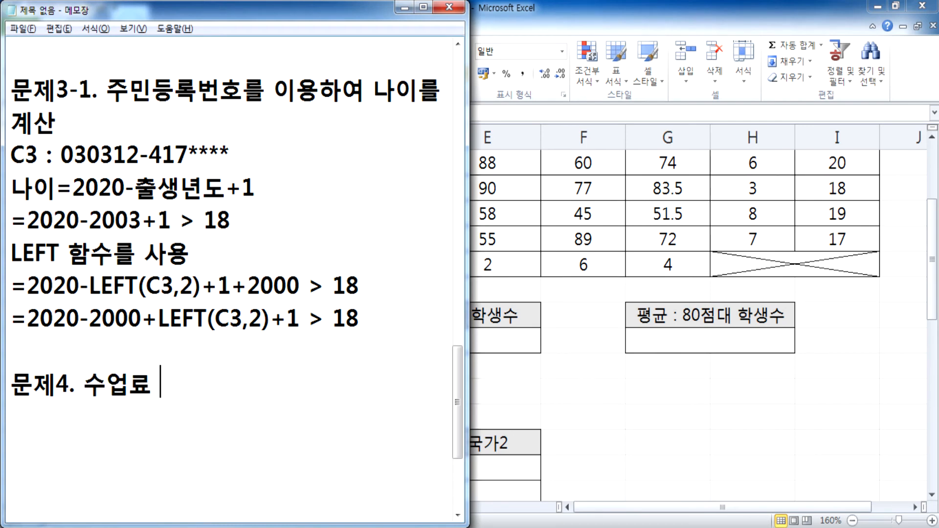
type("대금의 ")
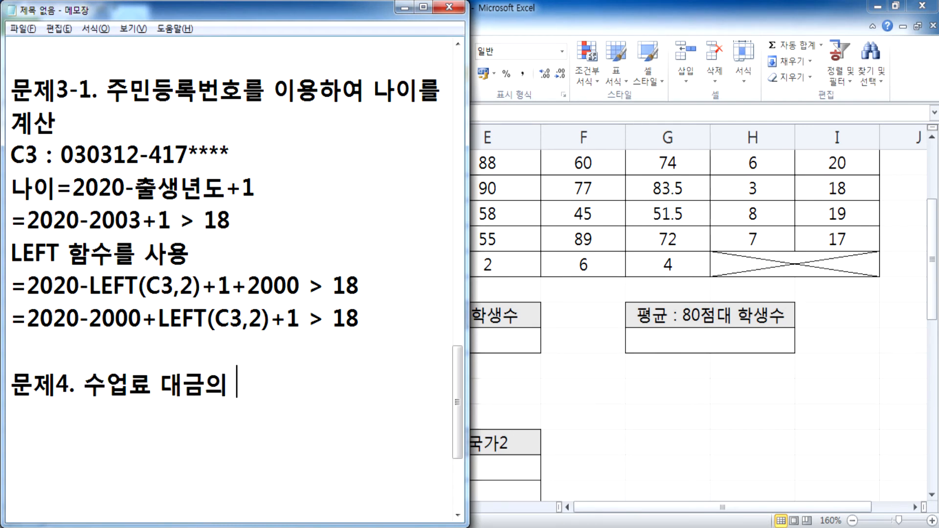
type("미납자수를")
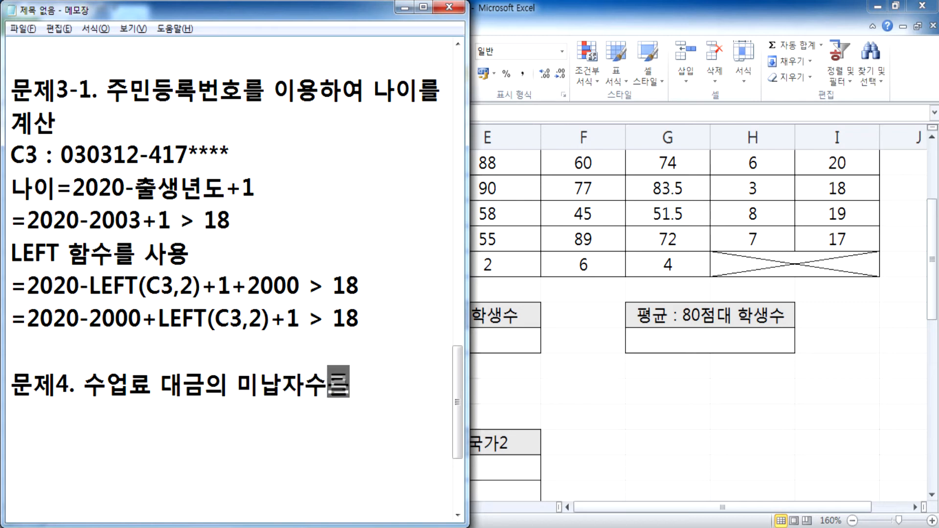
type(" ㄱ계산")
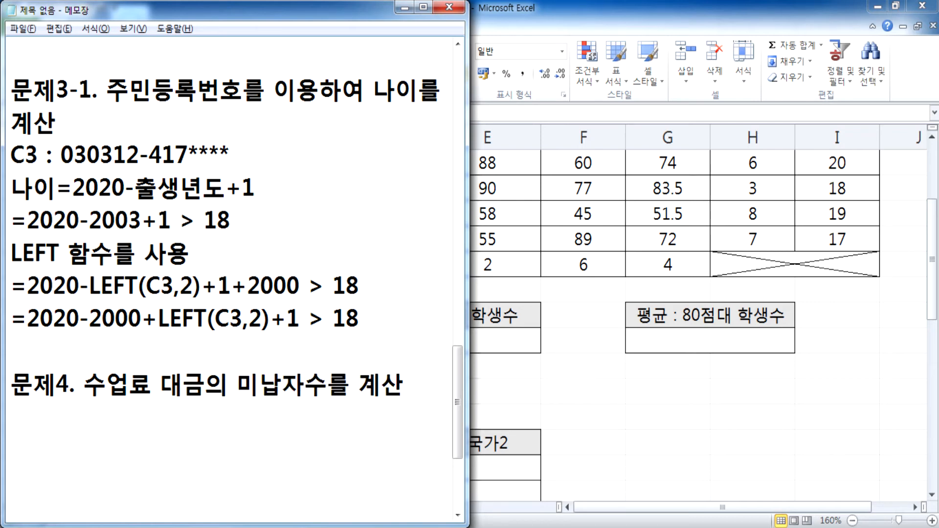
key("Return")
- Add the line "빈 칸이 미납자입니다." below the problem 4 heading
scroll(159, 296, "down", 2)
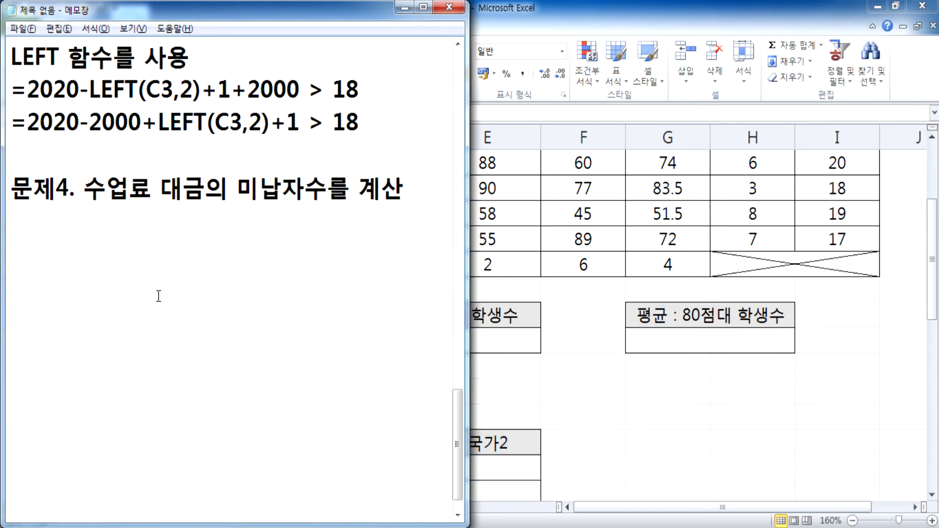
type("빈 칸이 ")
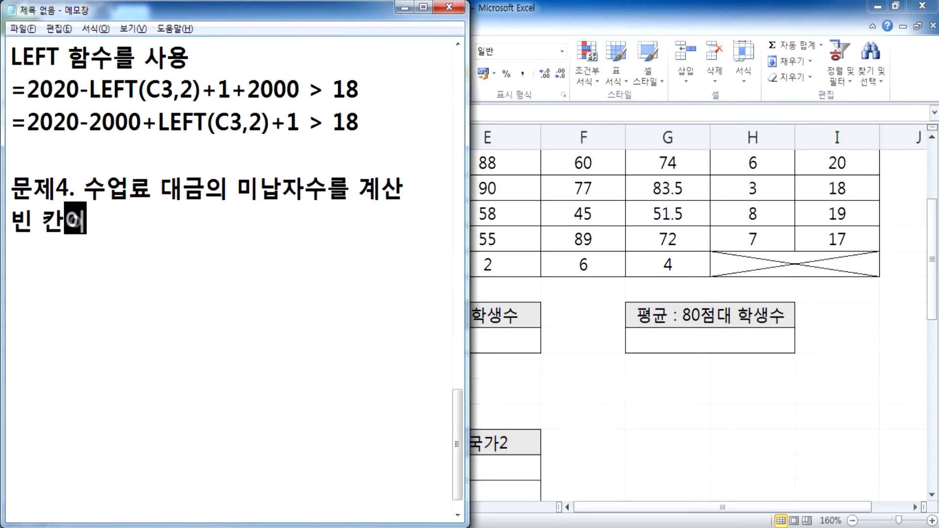
type("미납자입")
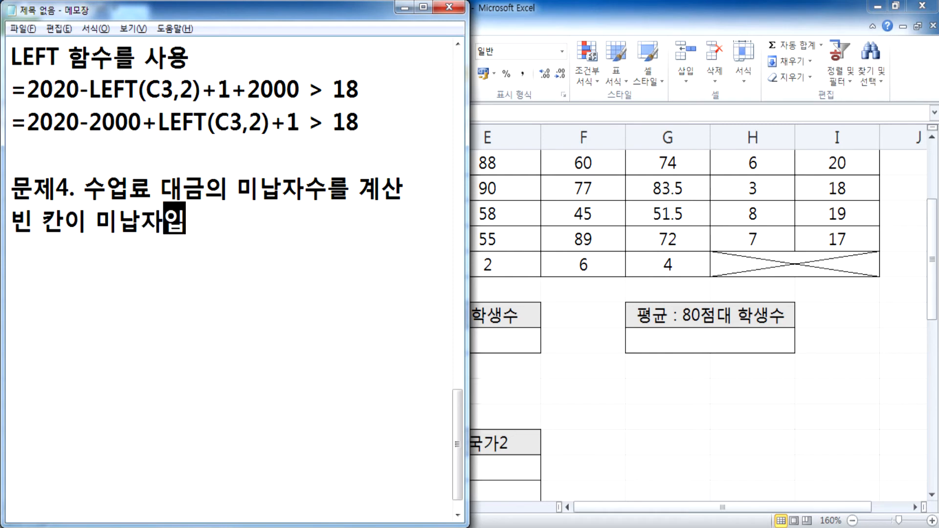
type("니다.")
key("Return")
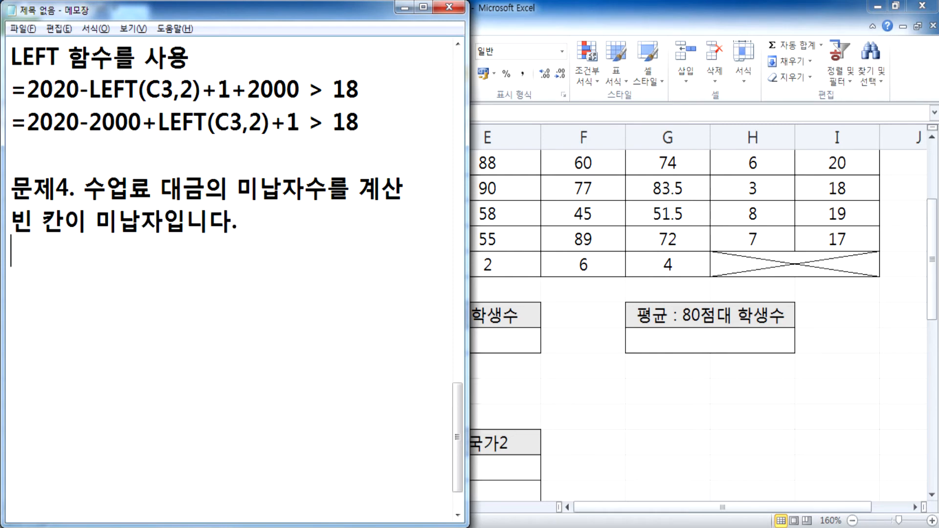
- Add the instruction "COUNT, COUNTA, COUNTBLANK 함수 중에서 알맞은 함수를 사용" to the problem 4 notes
type("COUNT, COUNT")
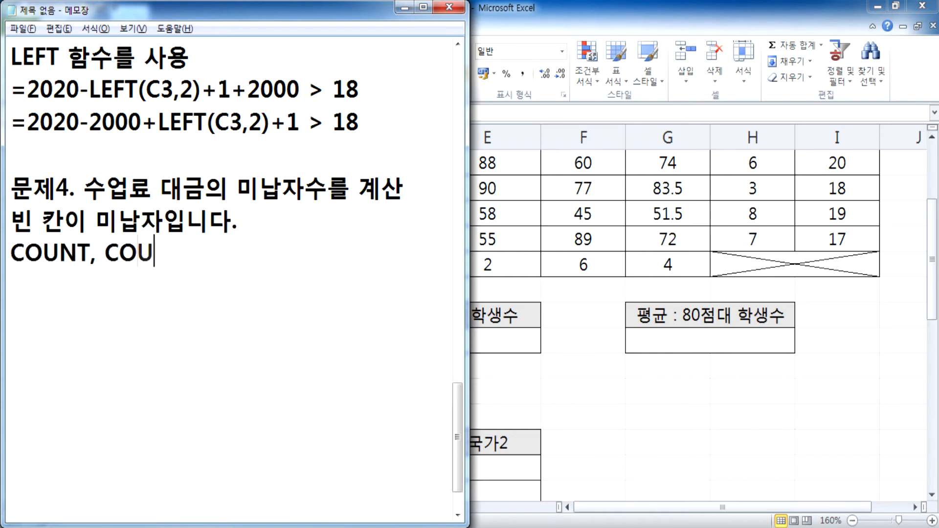
type("A, COUN")
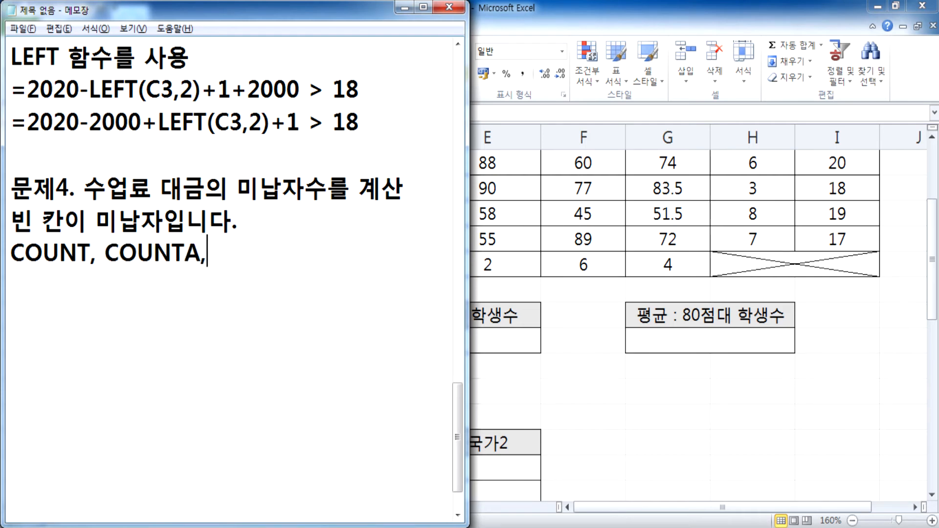
type("TBLAN")
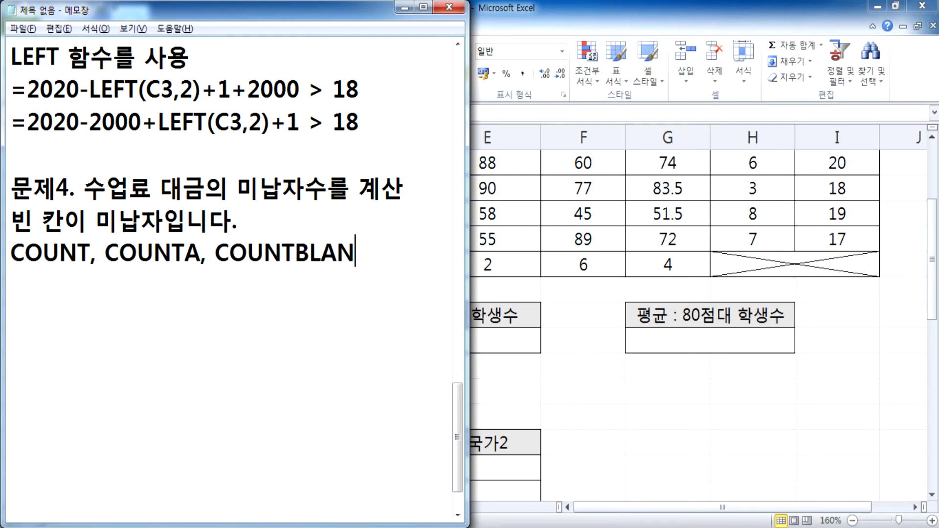
type("K 하ㅁ수 중ㅇ")
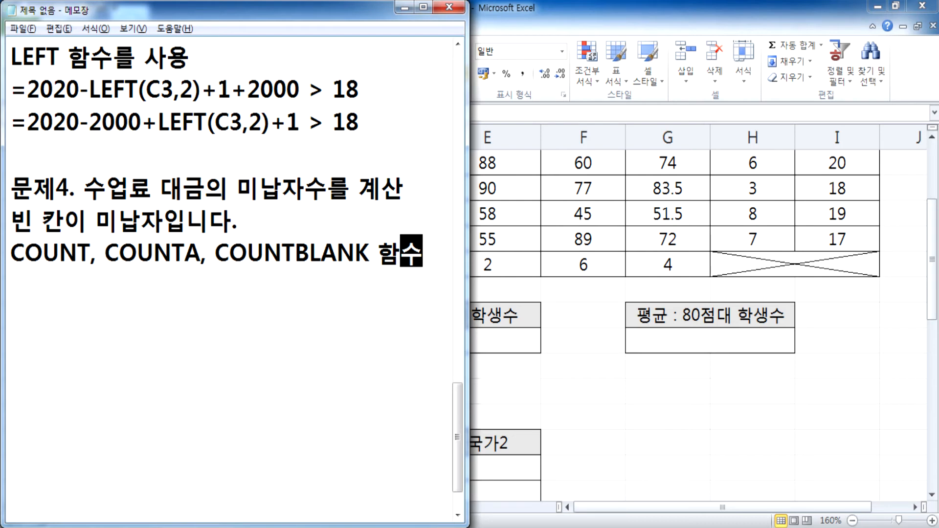
type("ㅔ서 ")
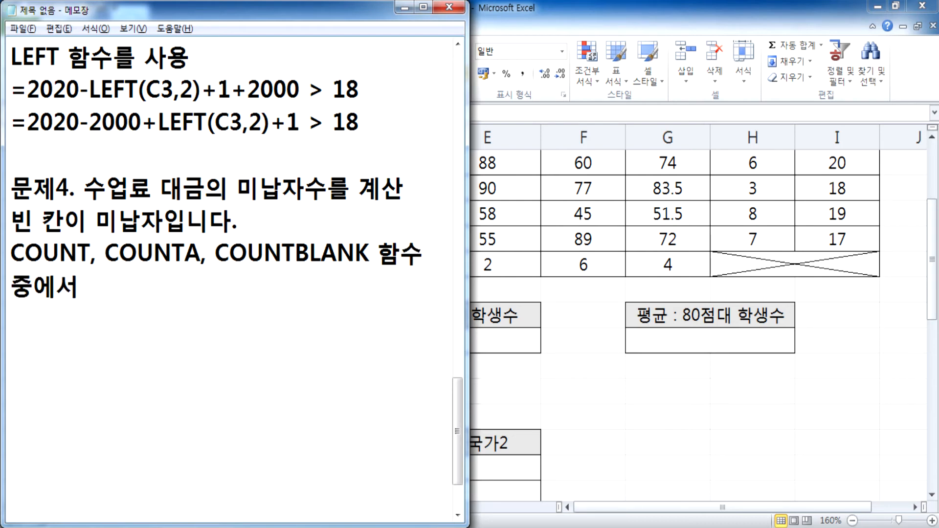
type("ㅇㅏㄹ")
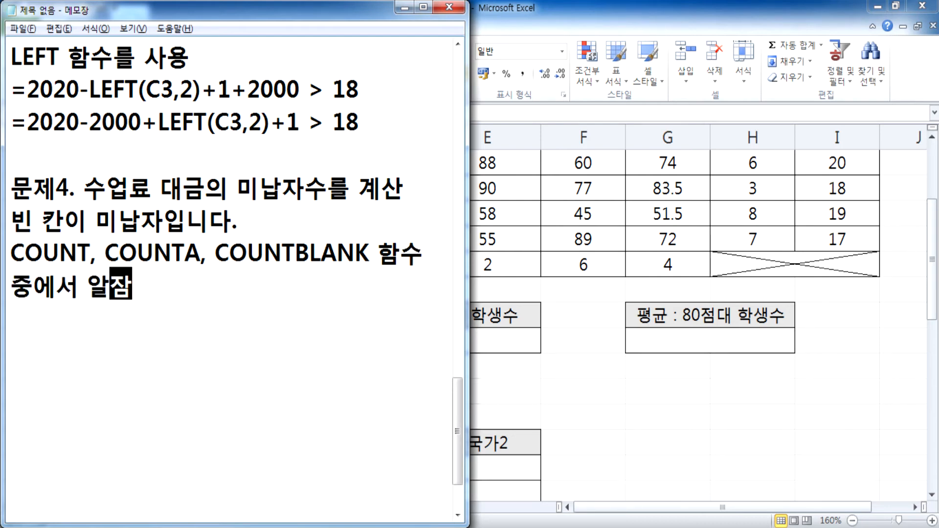
type("ㅁㅏㅈㅇㅡㄴ ㅎ")
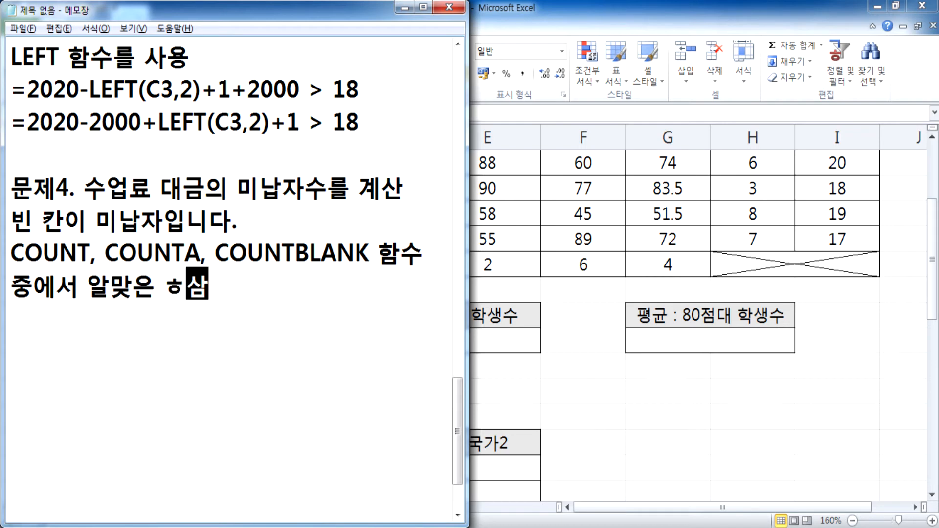
type("ㅏㅁㅅㅜㄹㅡㄹ ㅅㅏㅇㅛㅇ")
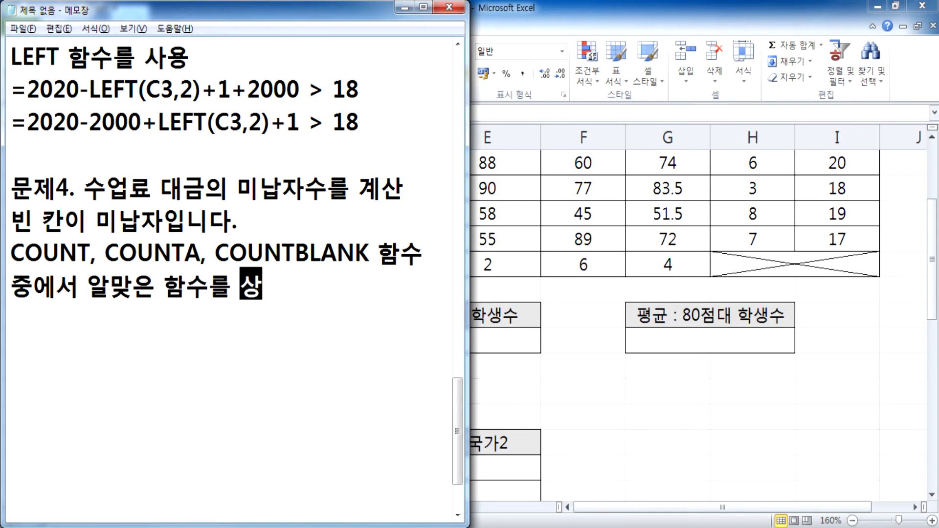
key("Return")
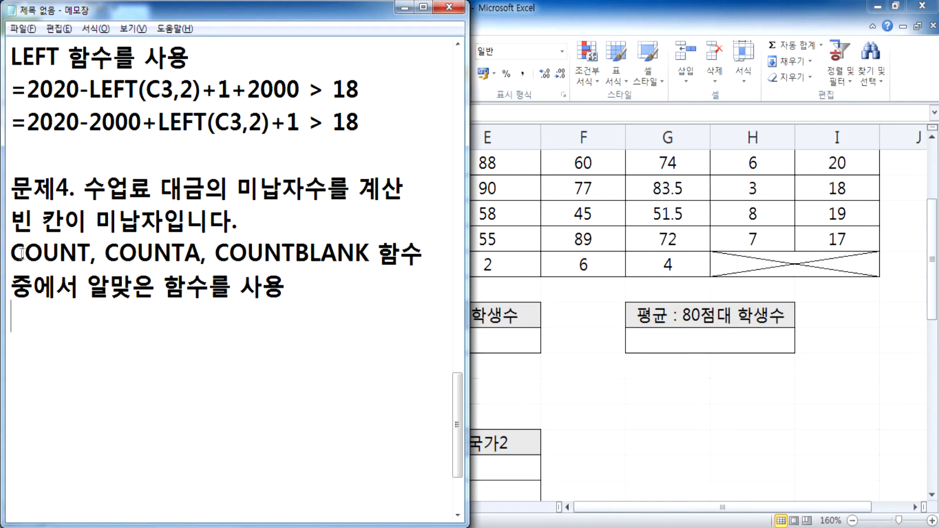
- Write the syntax lines "=COUNT(범위)" and "=COUNTA(범위)" below the problem 4 instruction
left_click_drag(105, 253, 172, 252)
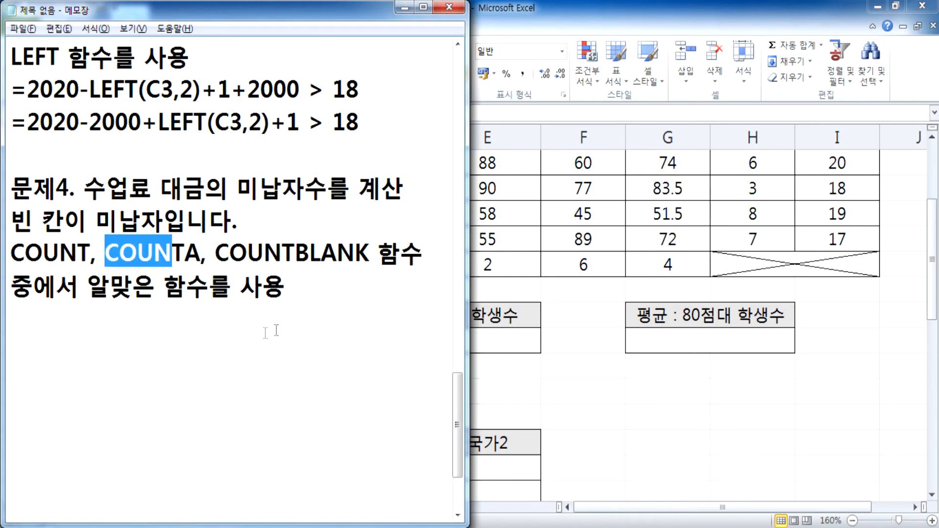
left_click(143, 329)
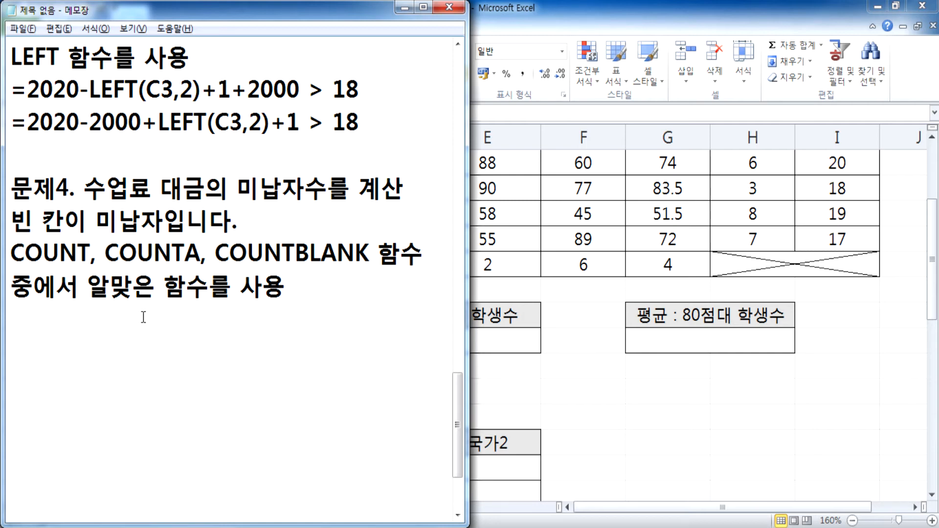
scroll(143, 318, "down", 1)
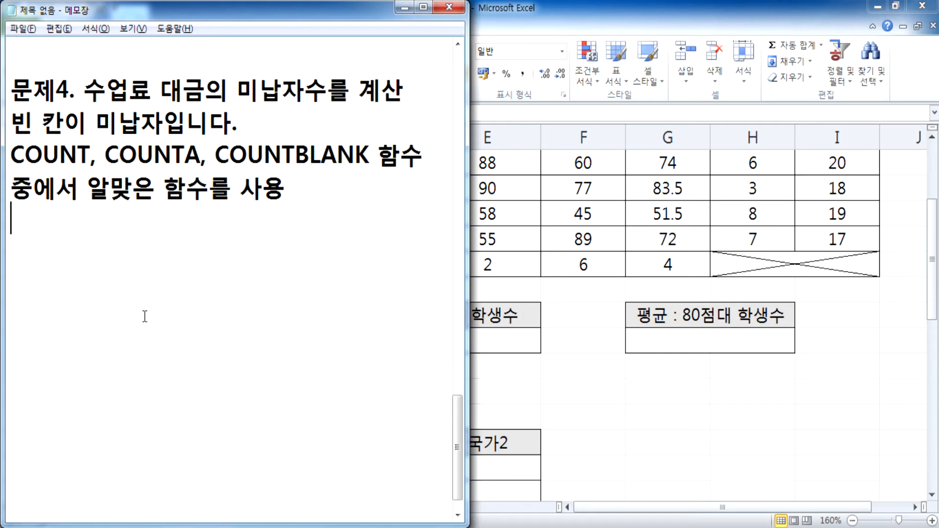
type("=CO")
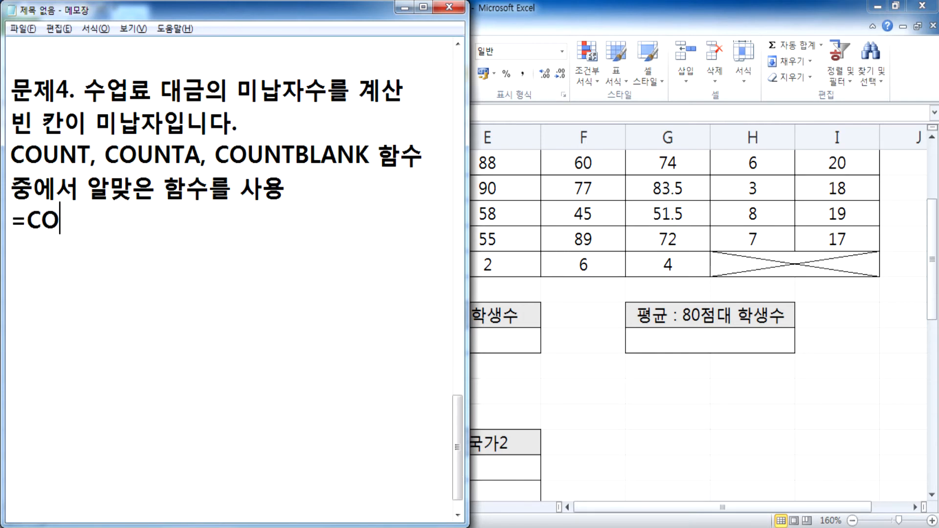
type("UNT(범위)")
key("Return")
type("=COUNT")
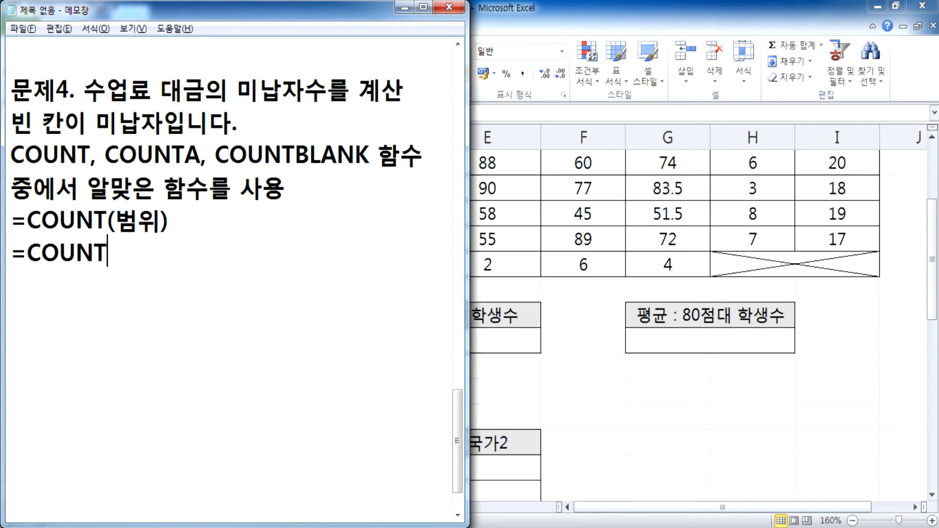
type("A(버ㅁ위)")
key("Return")
- Add the line "=COUNTBLANK(범위) : 빈 칸의 개수" below the COUNTA syntax, with a space between 빈 and 칸
type("=CO")
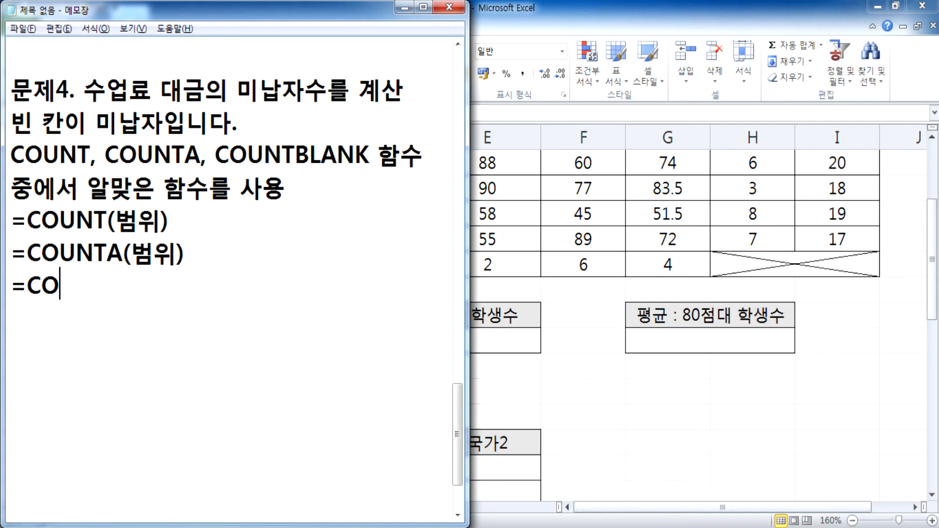
type("UNTBLA")
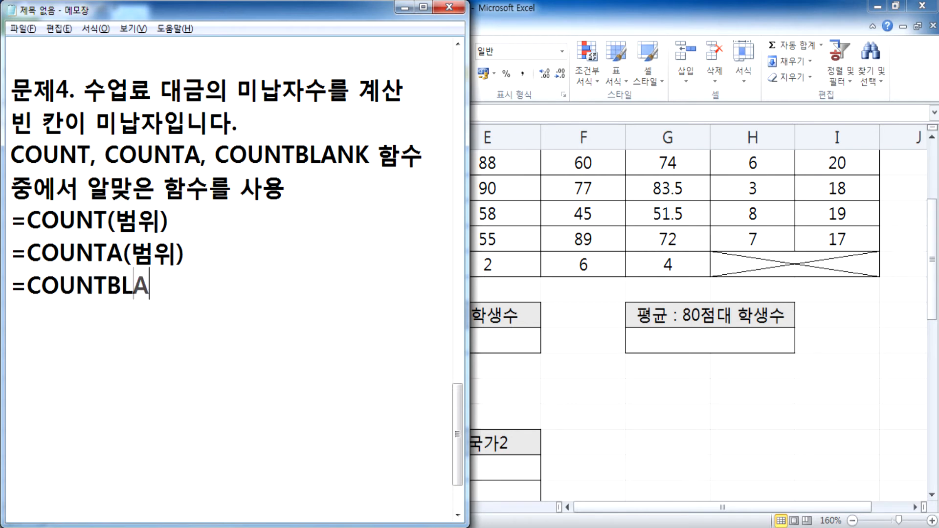
type("NK*(")
key("BackSpace")
key("BackSpace")
type("(범ㅇ위) :ㅣ")
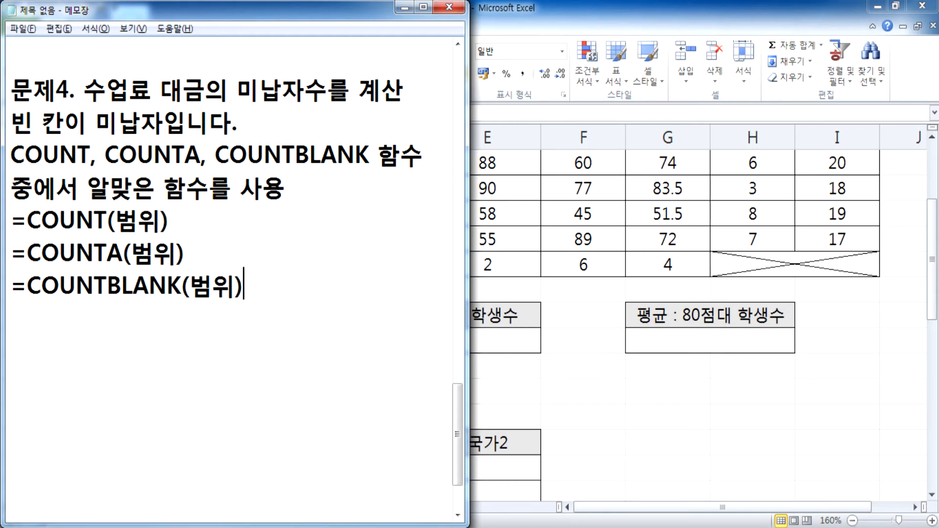
type("빈칸ㅇ")
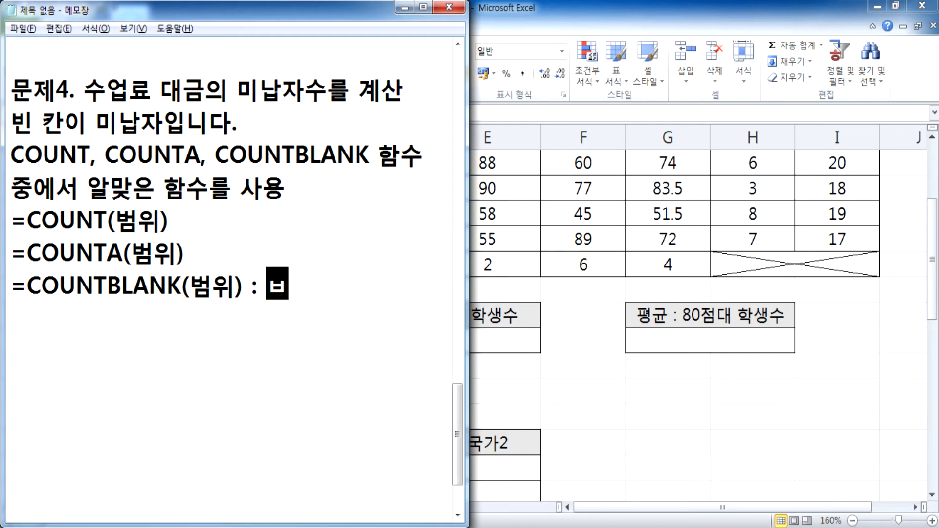
type("의 개수")
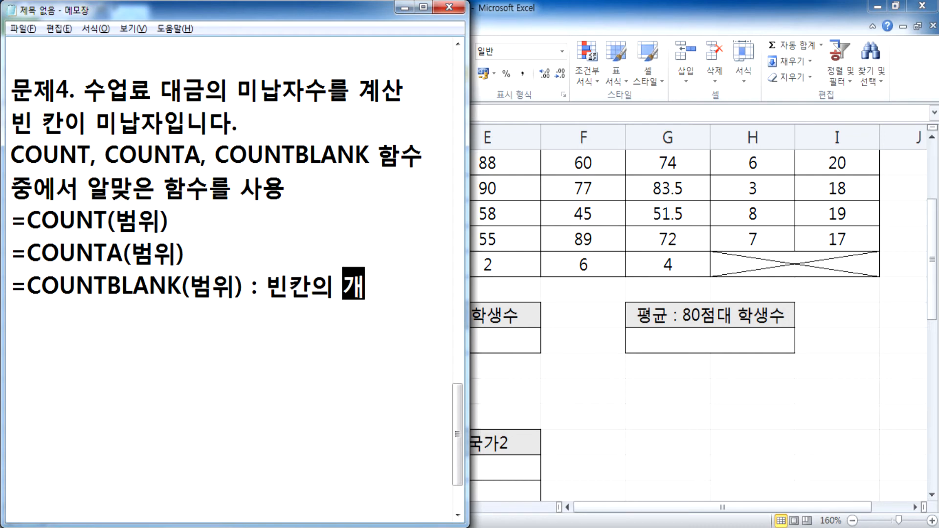
key("Left")
key("Left")
key("Left")
key("Left")
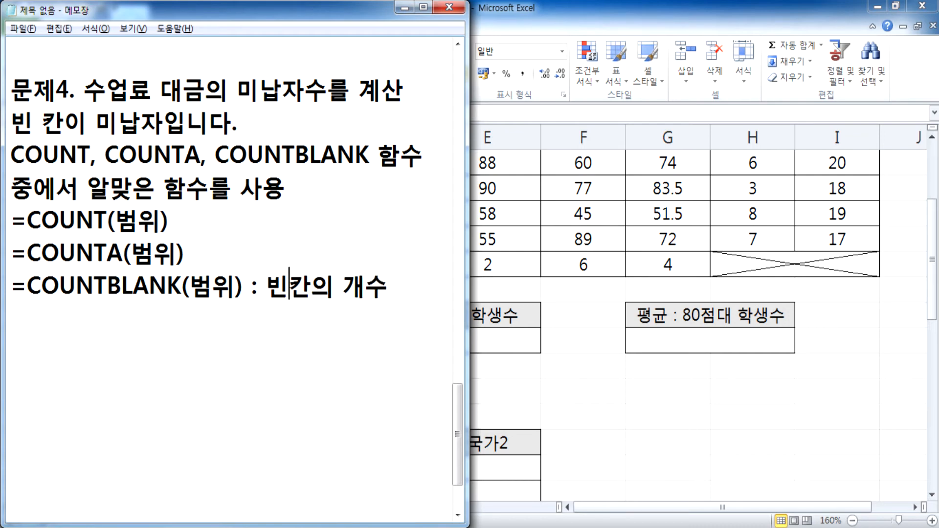
- Append the explanation ": 숫자만의 개수" to the =COUNT(범위) line
key("Up")
key("Up")
type(": 숫자만의")
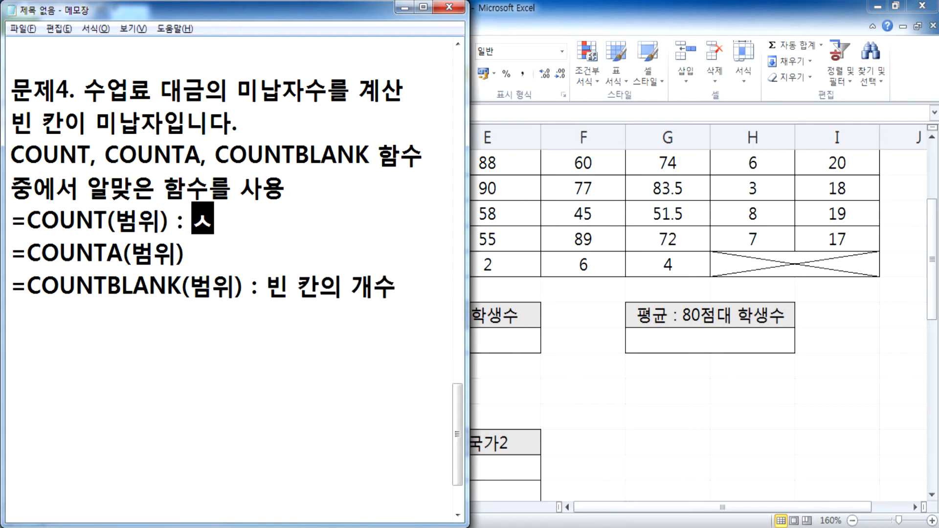
type(" 개수")
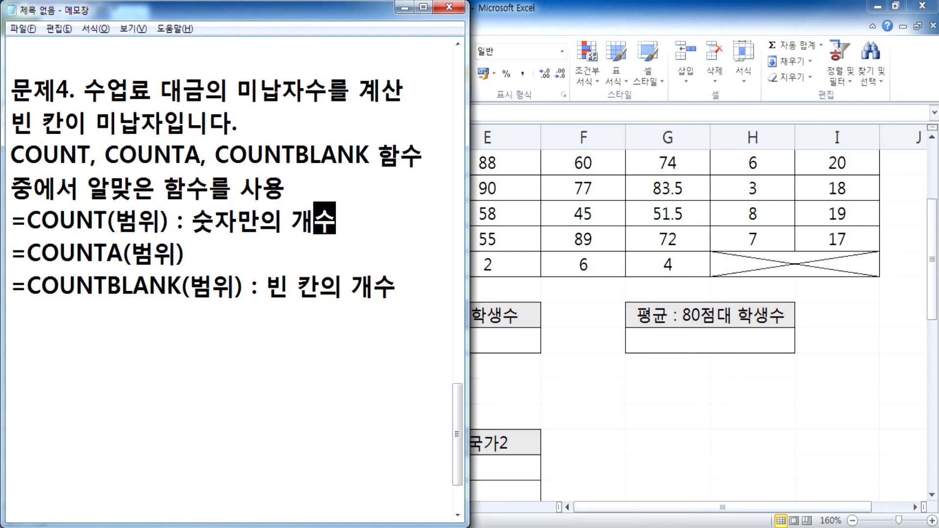
- Append the explanation ": 빈 칸을 제외한 모든 개수" to the =COUNTA(범위) line
key("Down")
type(": ")
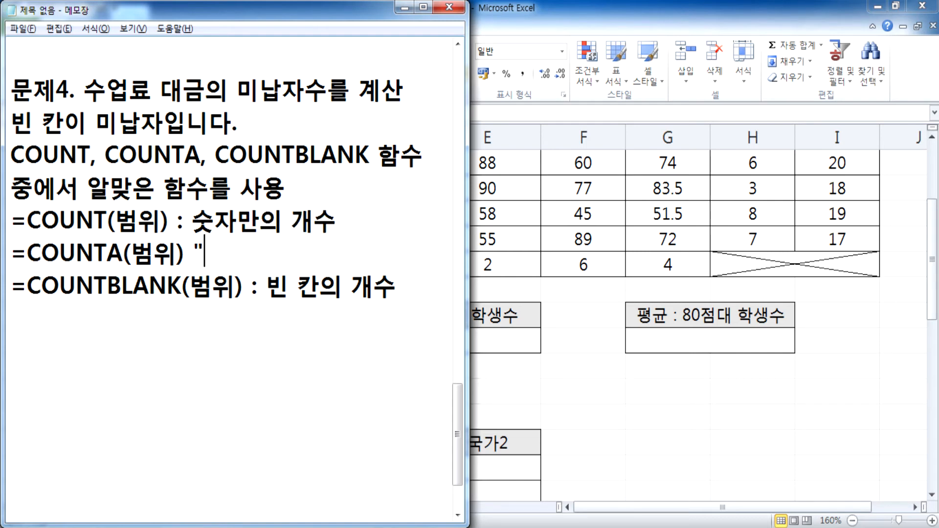
type("빈")
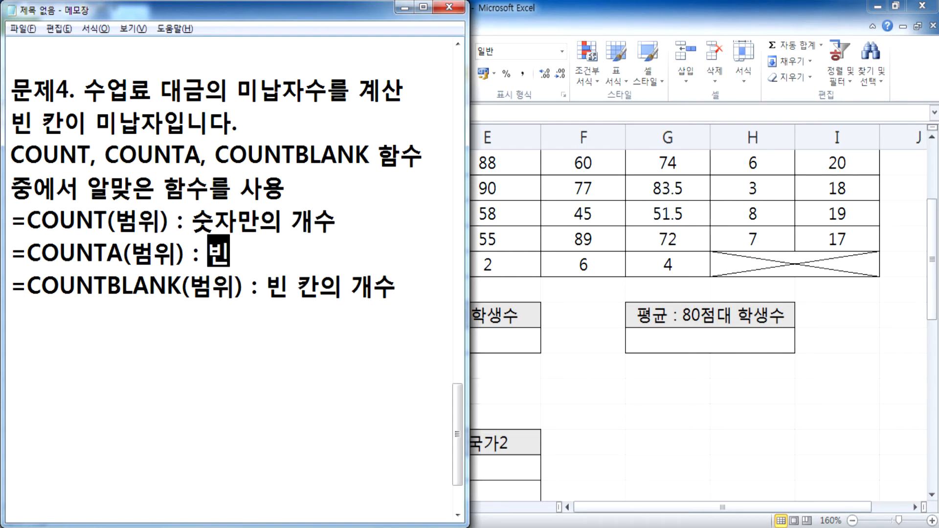
type(" 칸을 ㅈ제외한 ㅁ")
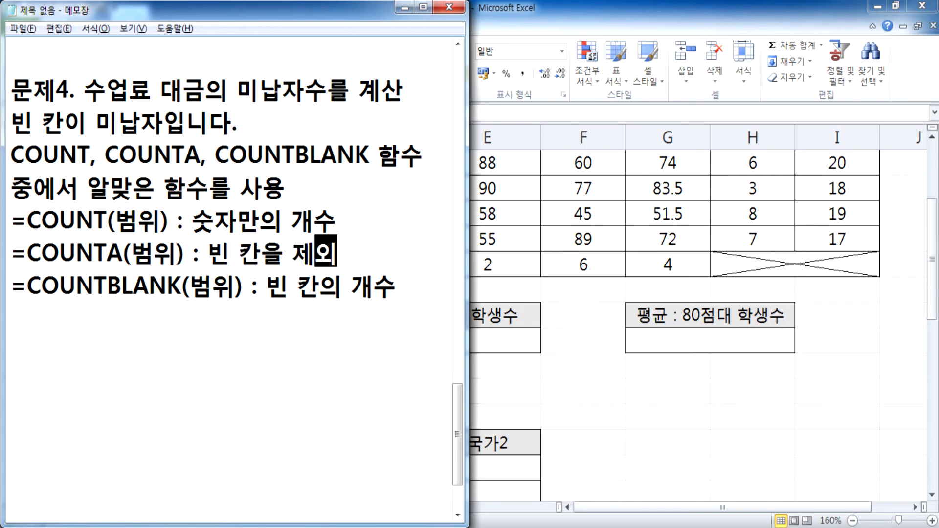
type("모든 개수")
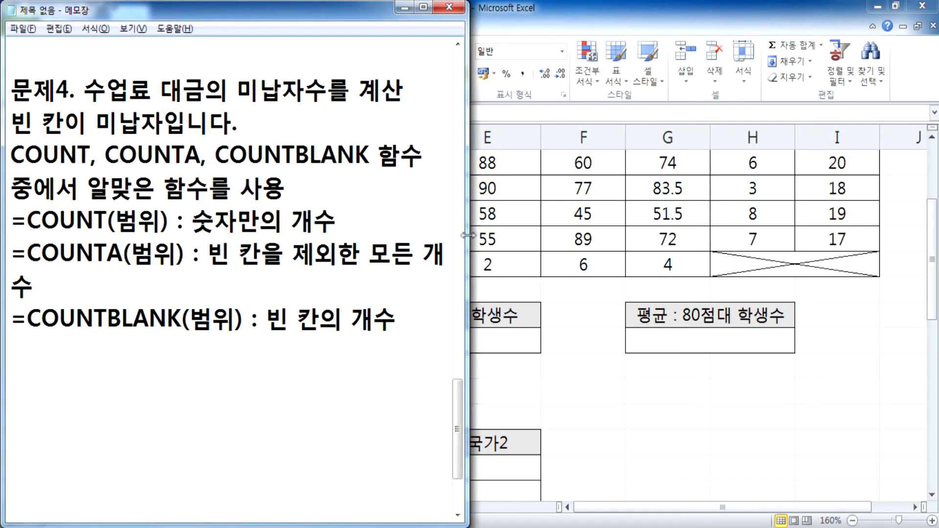
- Widen the Notepad window so the COUNTA explanation fits on one line, and highlight the A in COUNTA
left_click_drag(468, 235, 546, 235)
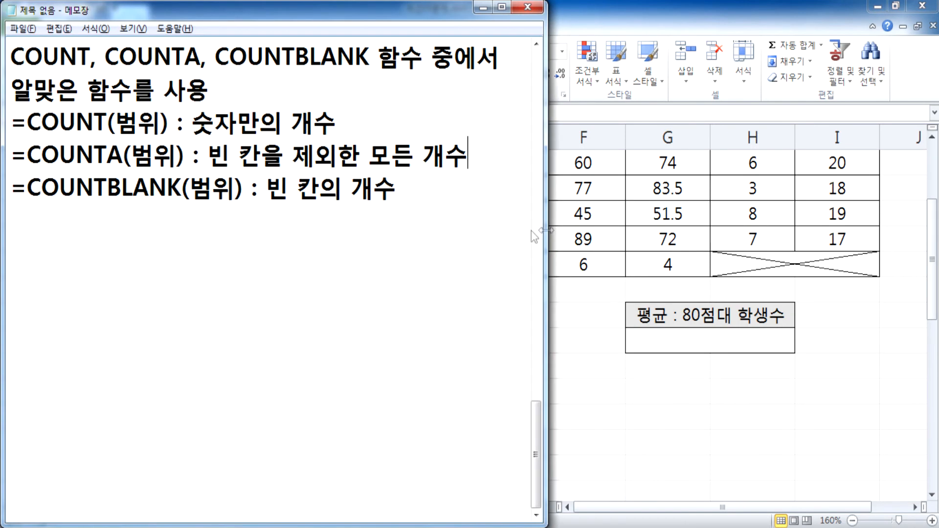
left_click_drag(107, 155, 123, 156)
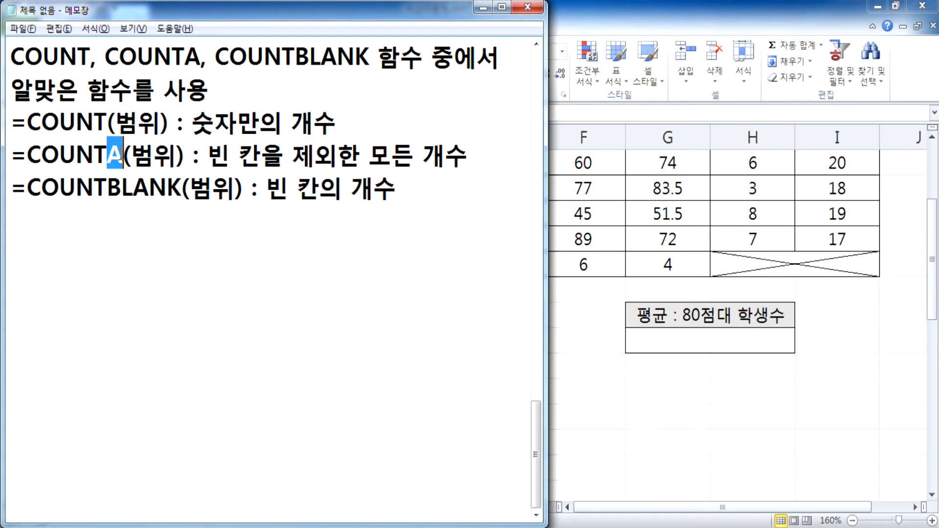
key("alt+Tab")
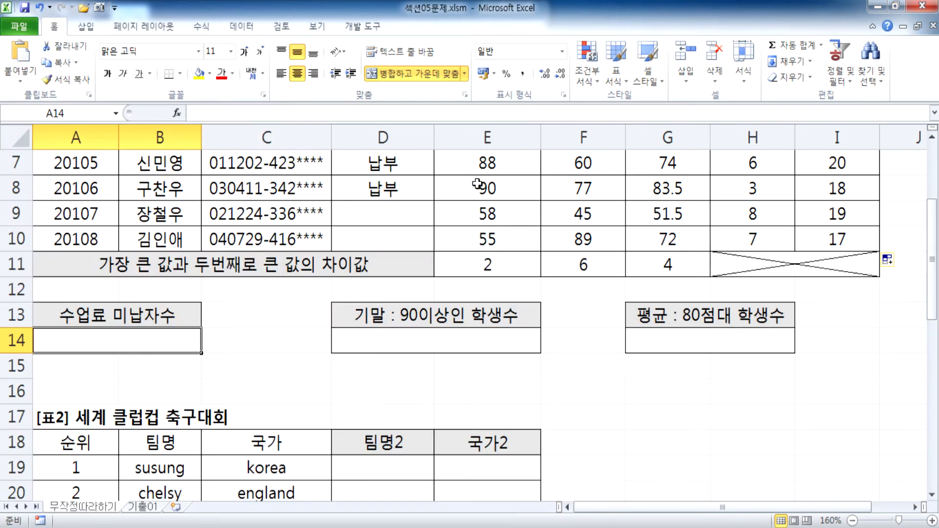
left_click_drag(476, 185, 741, 426)
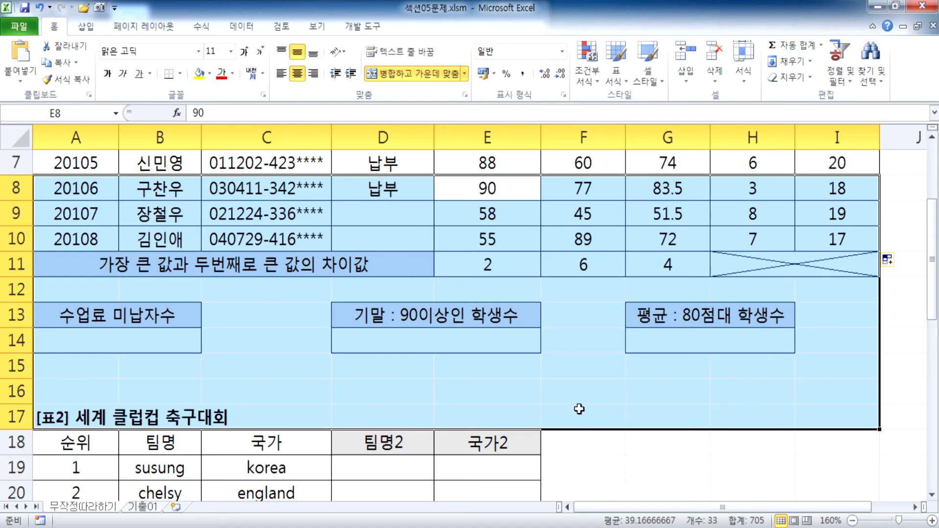
left_click(352, 362)
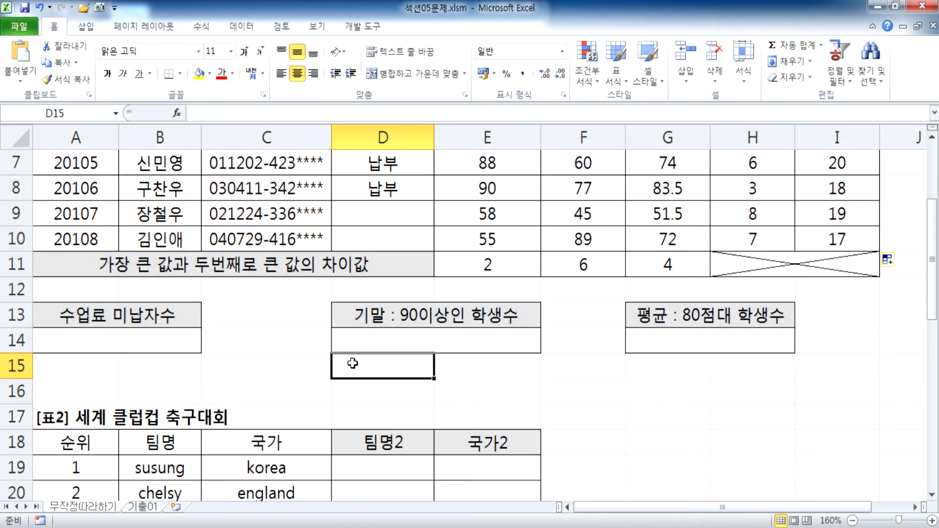
key("alt+Tab")
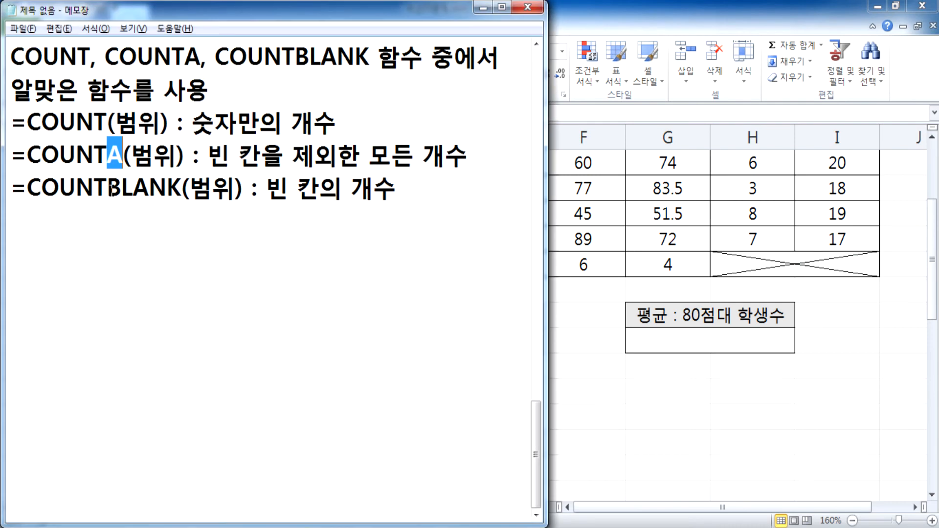
left_click(182, 184)
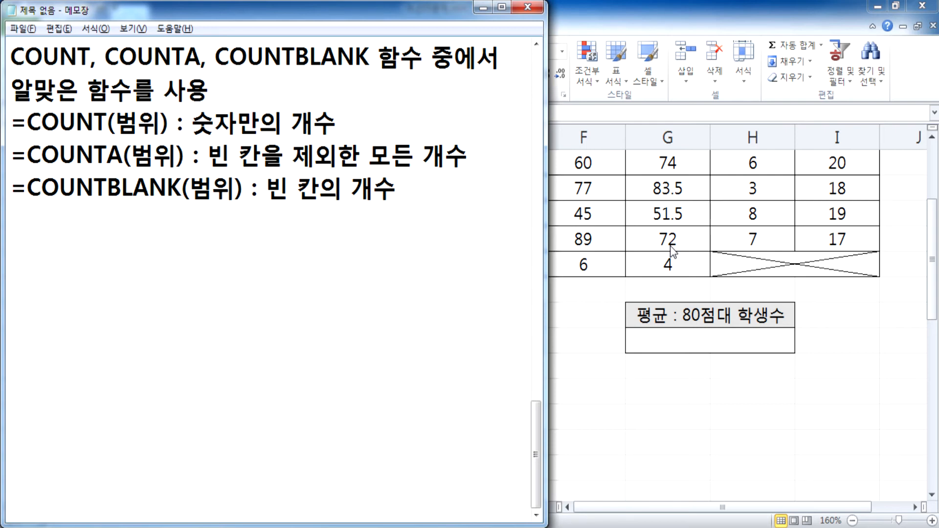
scroll(215, 286, "up", 1)
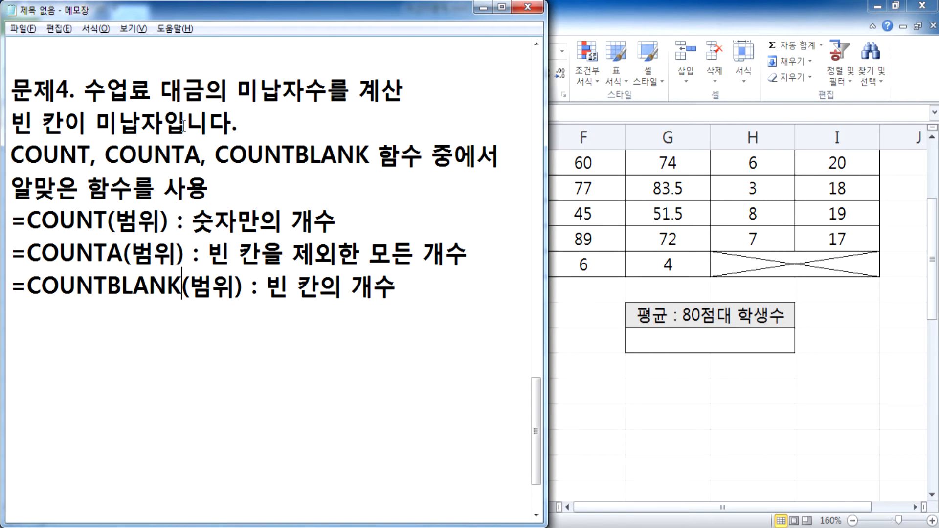
- Switch to Excel and enter =COUNTBLANK(D3:D10) in cell A14 under 수업료 미납자수
key("alt+Tab")
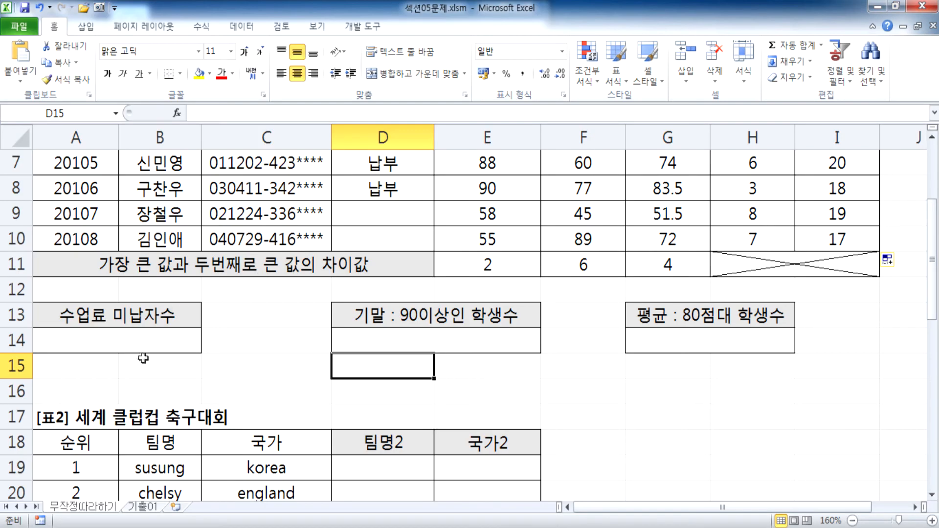
left_click(163, 340)
type("=CO")
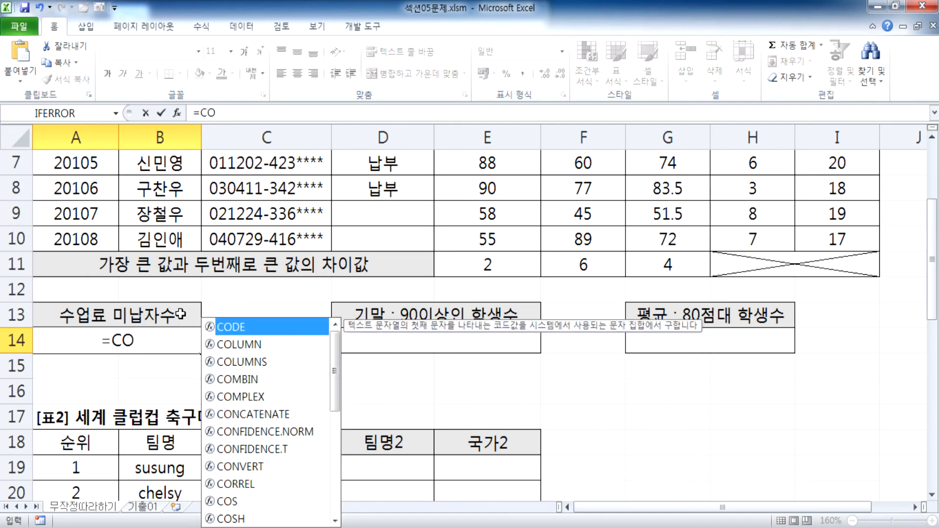
type("U")
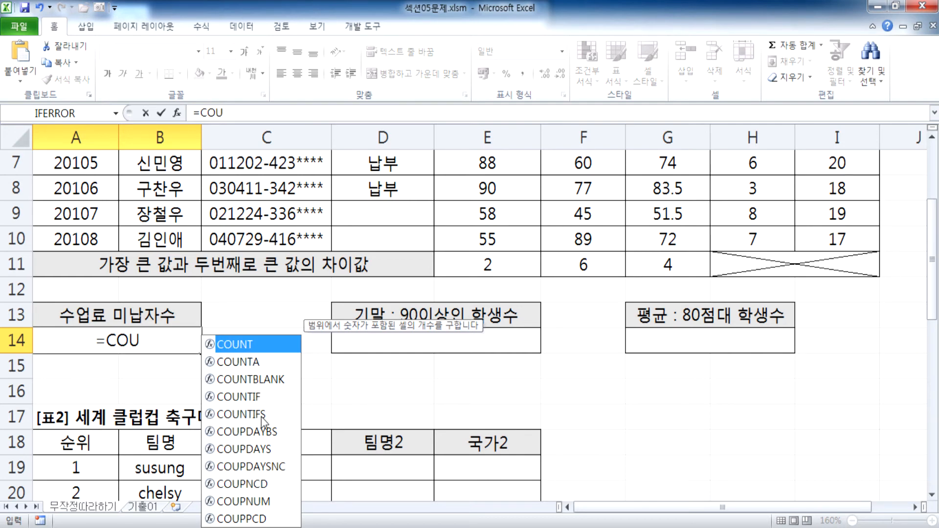
double_click(257, 380)
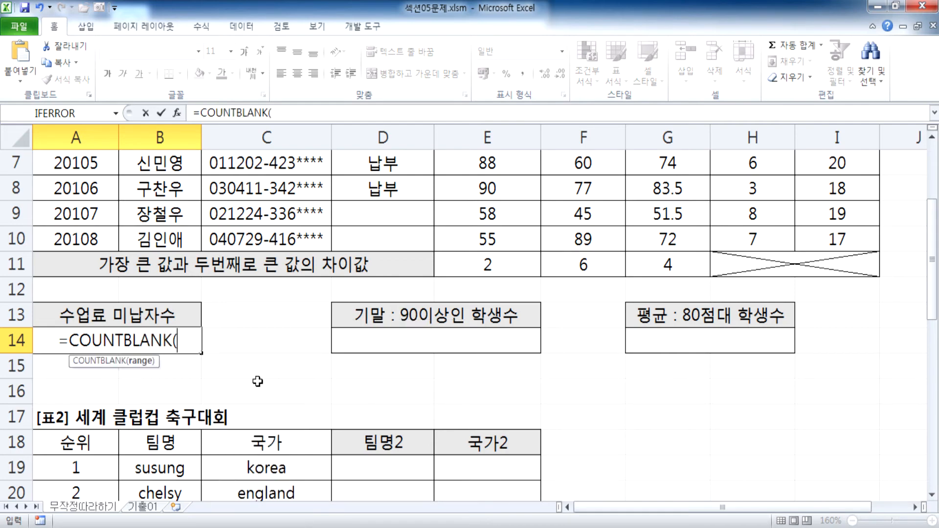
scroll(333, 287, "up", 2)
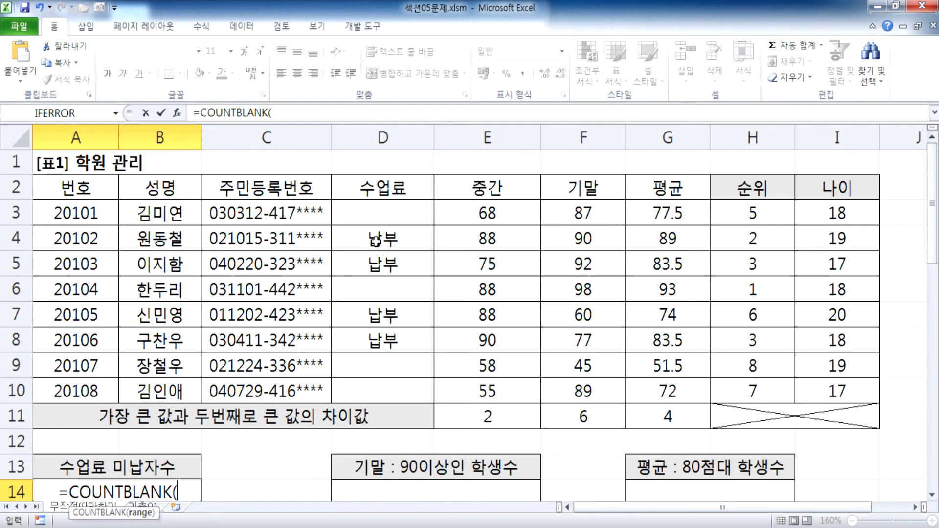
left_click_drag(385, 207, 376, 387)
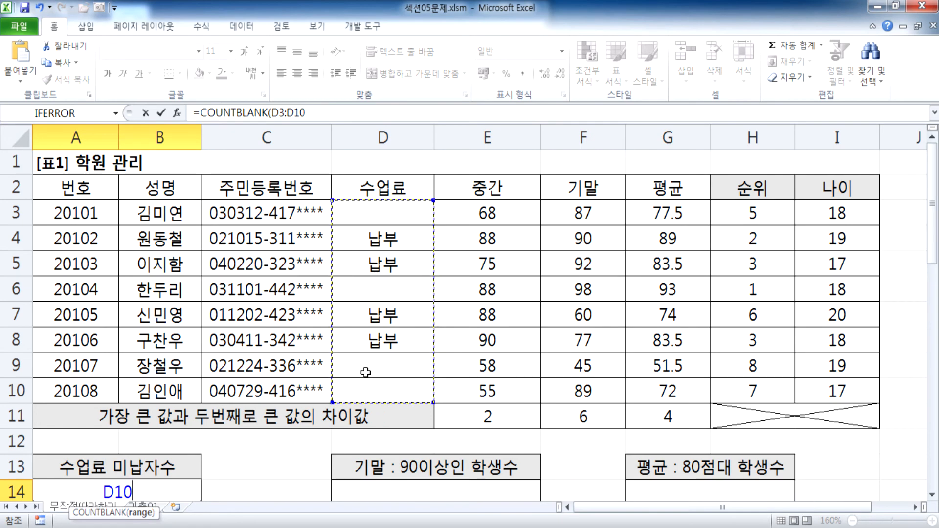
scroll(701, 345, "down", 1)
key("Return")
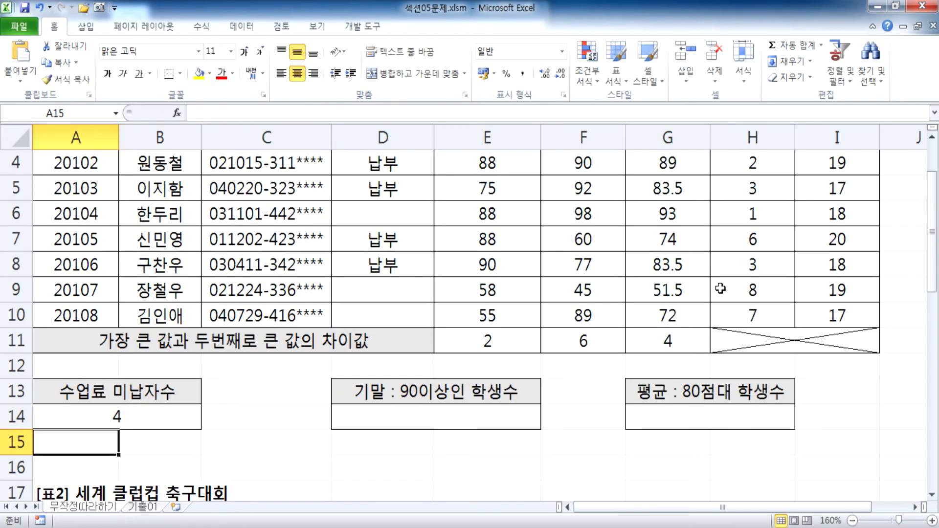
- Enter a single space in the empty tuition cell D6 and check the range used by the formula in A14
left_click(397, 219)
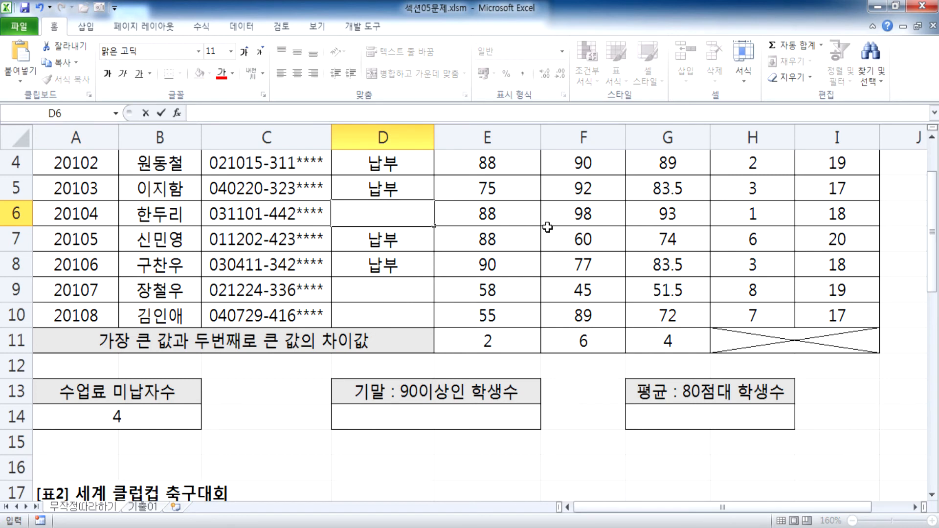
key("Return")
key("Up")
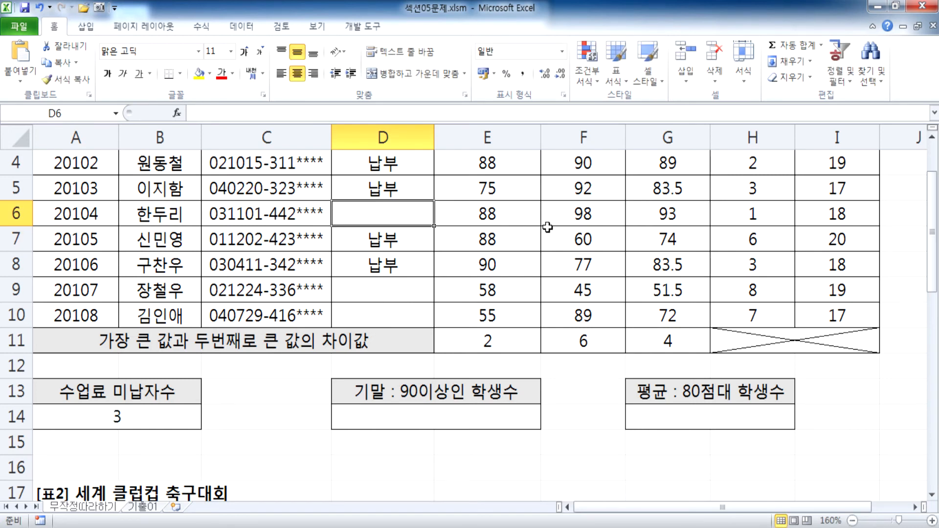
scroll(491, 301, "up", 1)
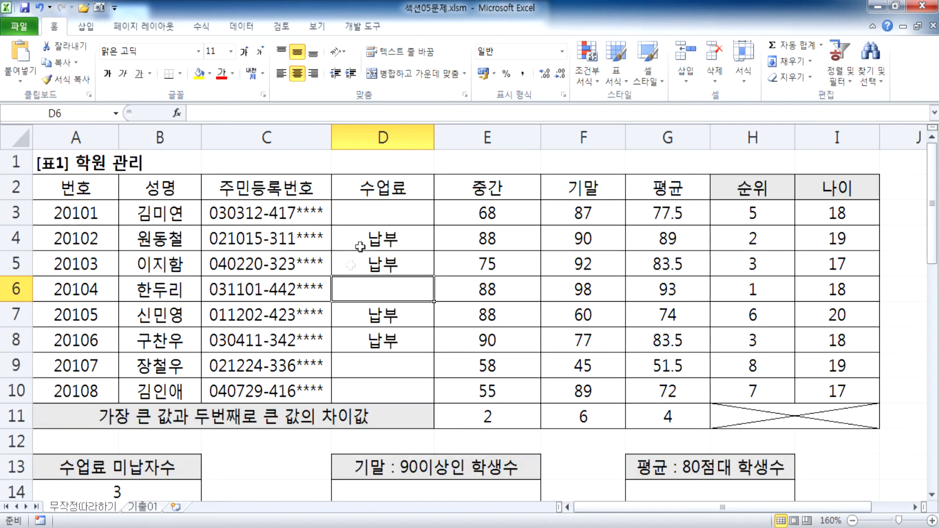
left_click(145, 486)
key("F2")
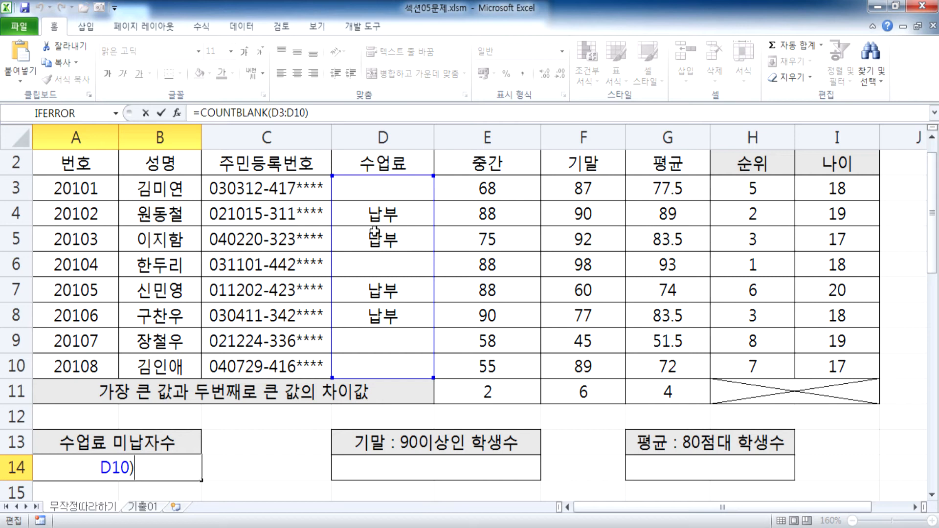
key("Escape")
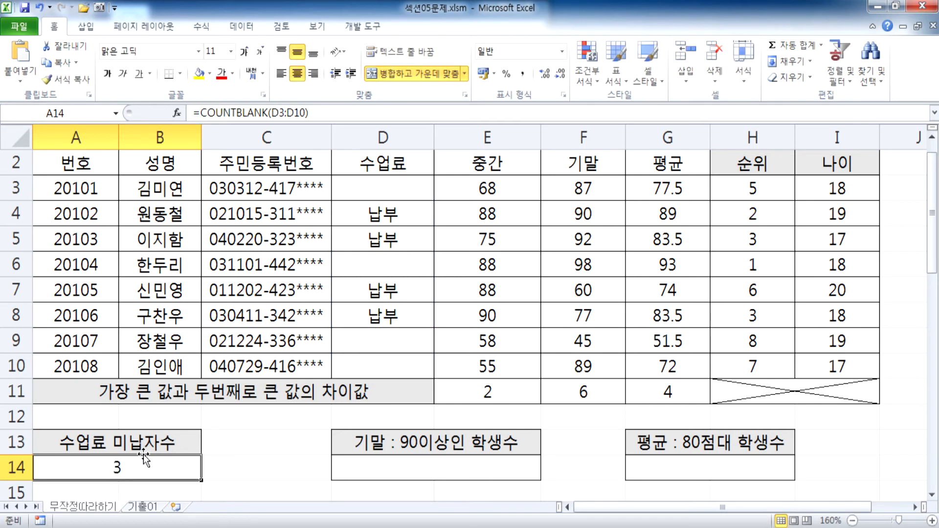
- Enter a space in tuition cell D3 as well, and clear the spaces from D3 and D6 again
left_click(392, 193)
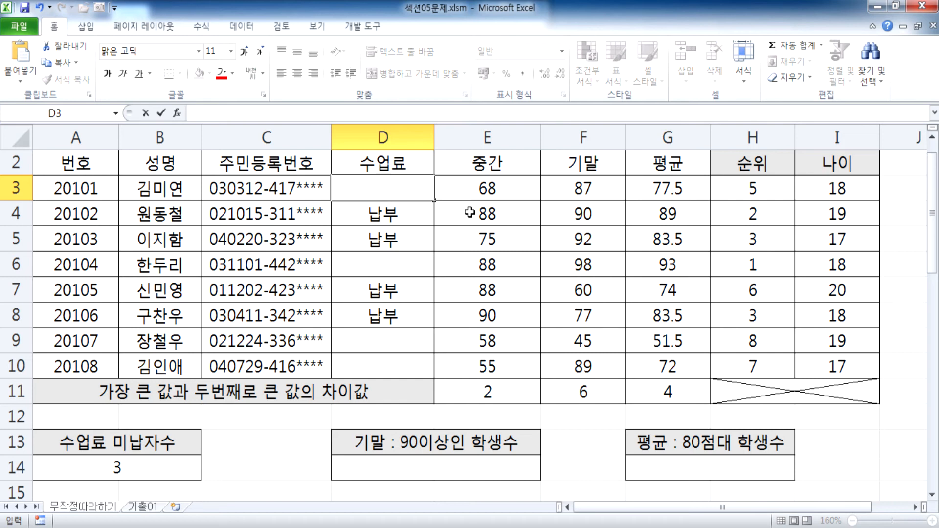
key("Return")
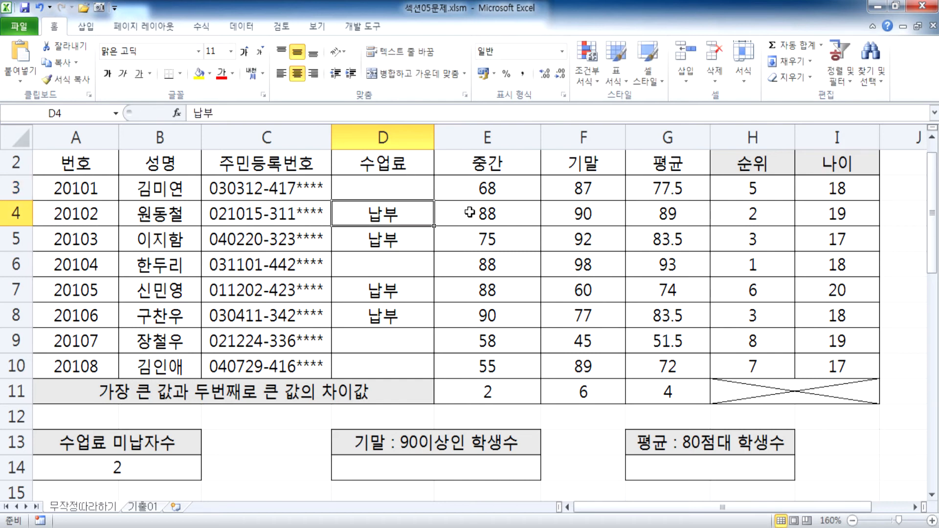
left_click(404, 188)
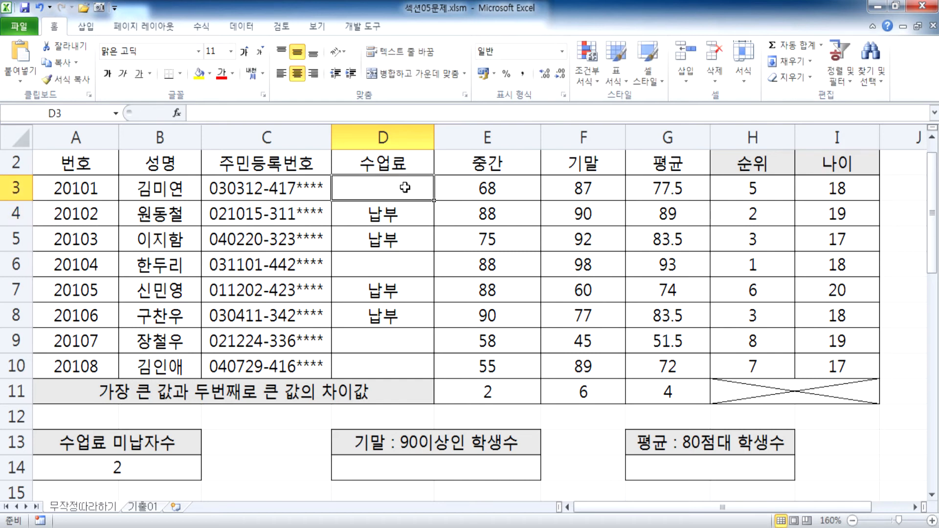
left_click(379, 266)
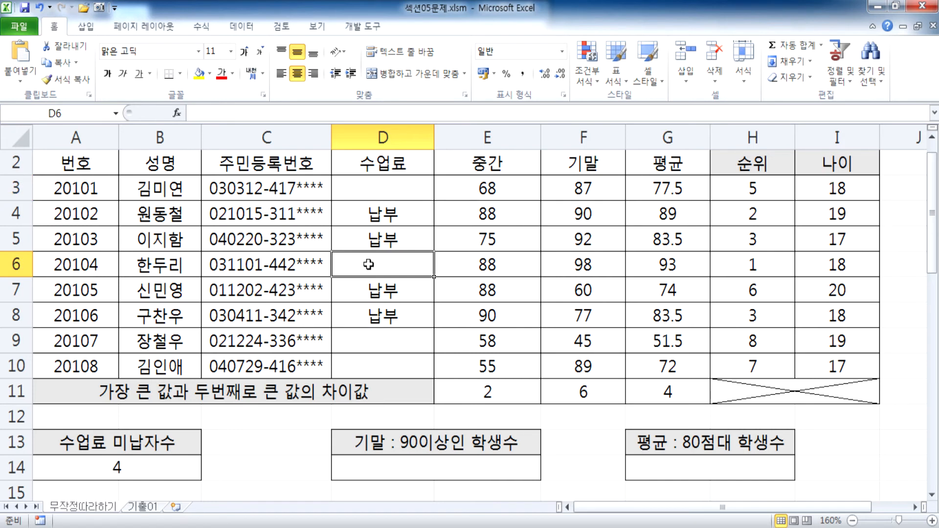
left_click(364, 342)
left_click(364, 363)
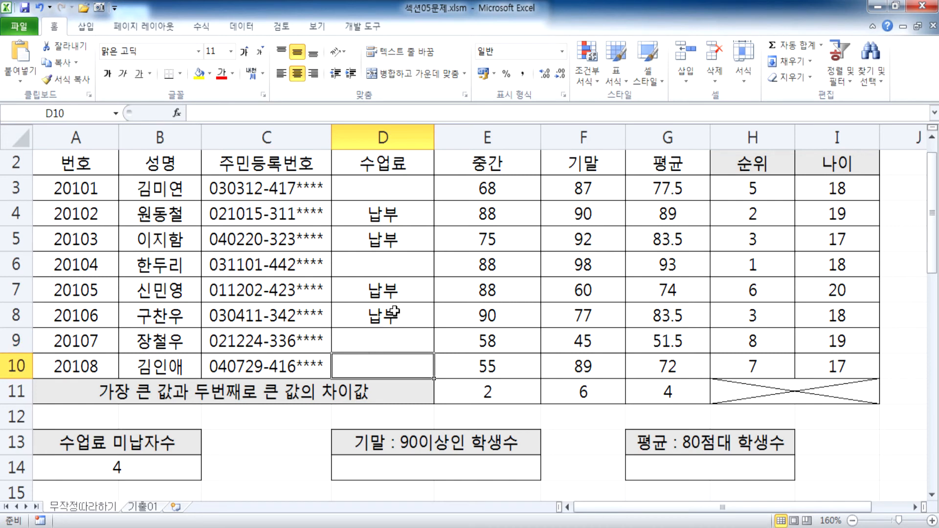
- Repeat the test with a space in D3, clear it again, and view the COUNTBLANK formula in A14
left_click(374, 191)
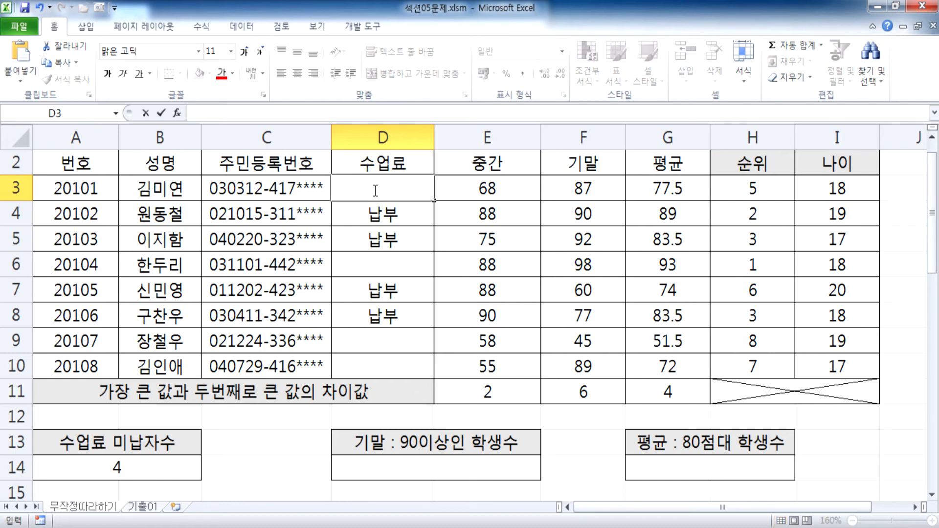
key("Return")
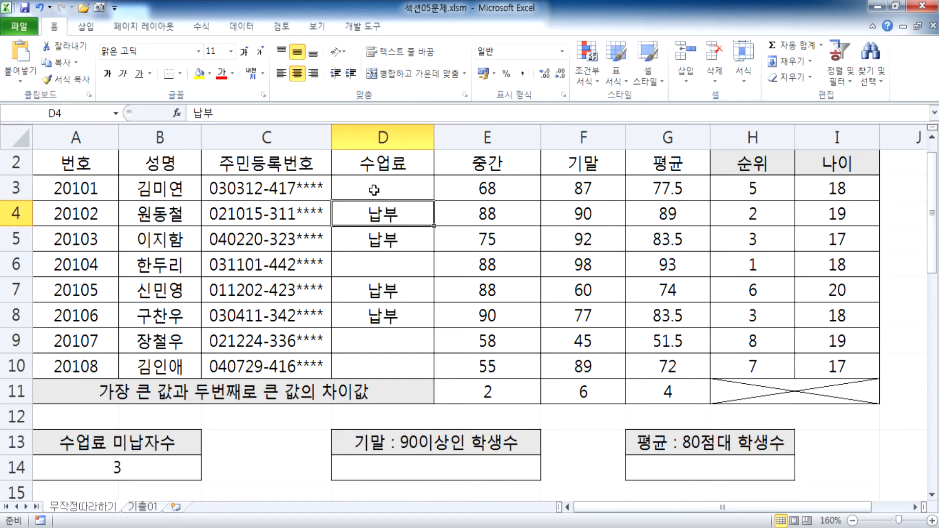
left_click(374, 191)
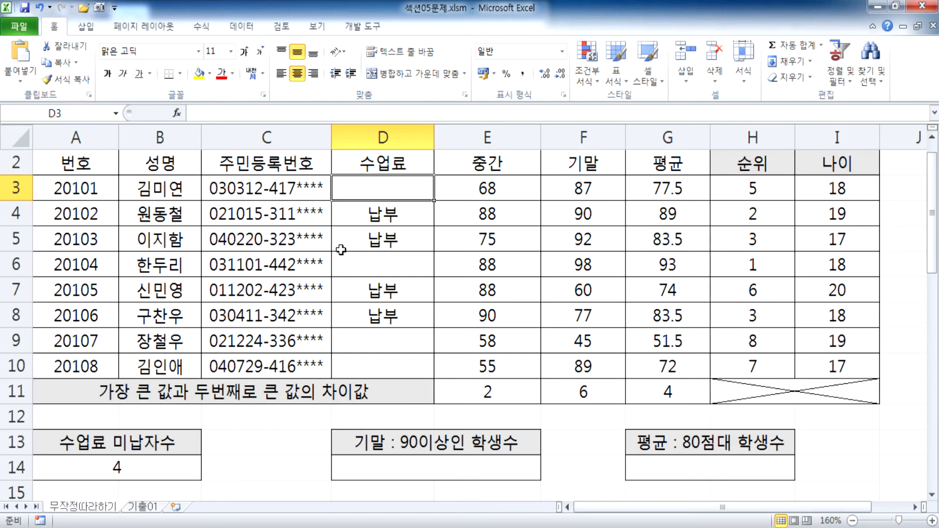
scroll(341, 250, "down", 2)
left_click(123, 315)
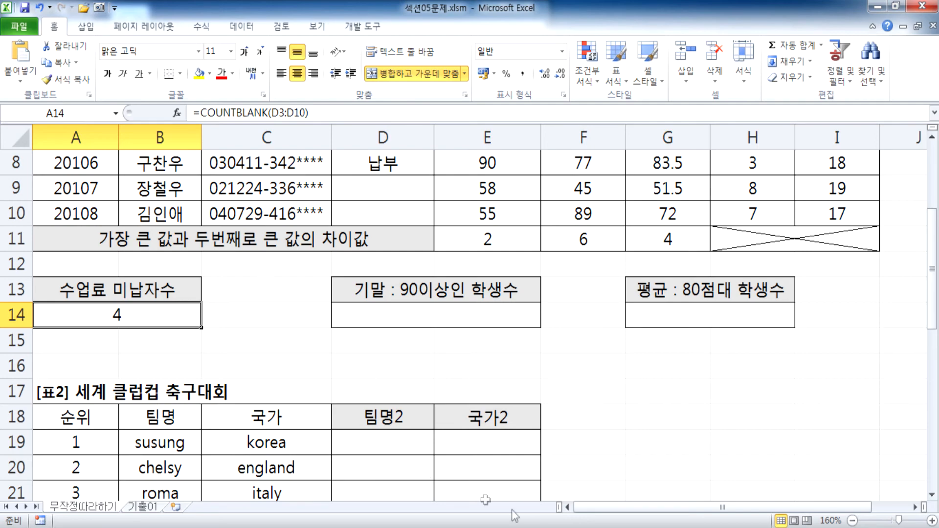
- Switch to Notepad and add the heading "문제5." one blank line below the COUNTBLANK explanation
left_click(538, 527)
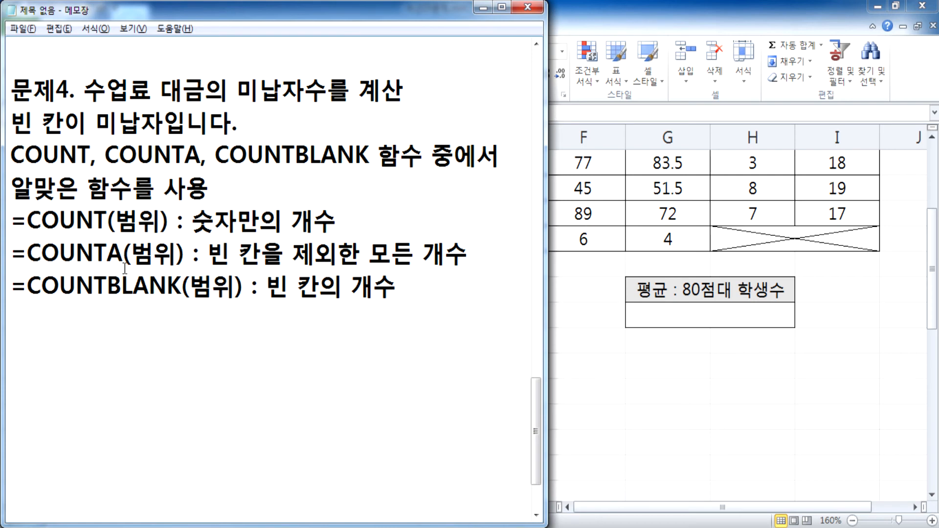
left_click(60, 364)
type("문제")
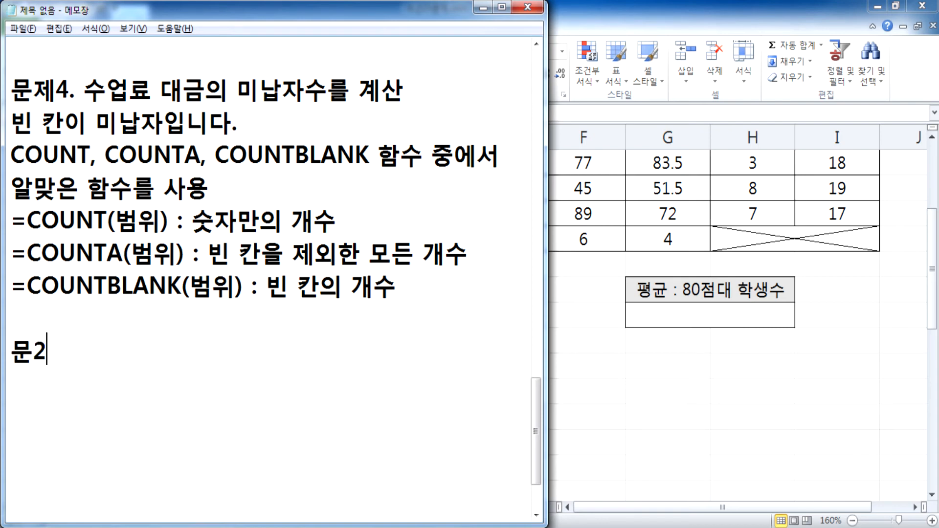
type("5")
key("BackSpace")
type(". ")
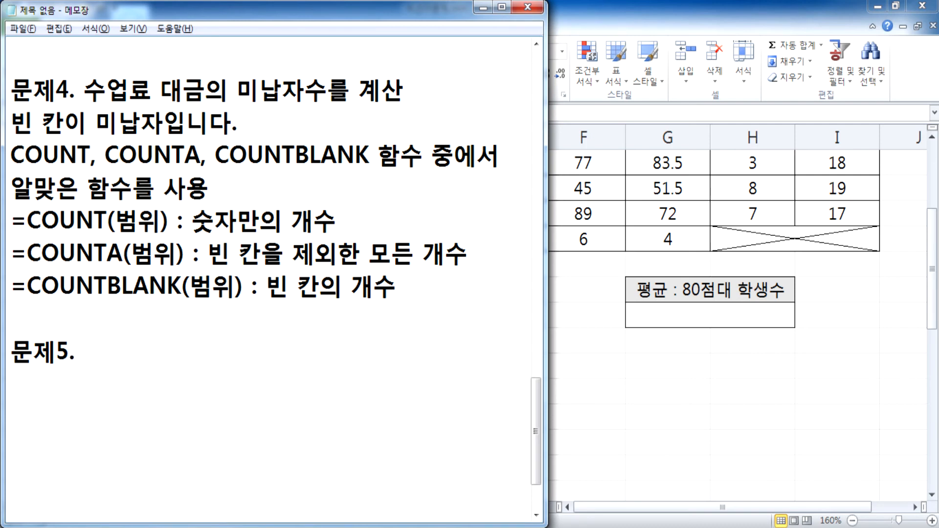
- Complete the problem 5 heading with "기말 점수가 90 이상인 학생수를 계산" and start a new line
type("기말 점수가 ")
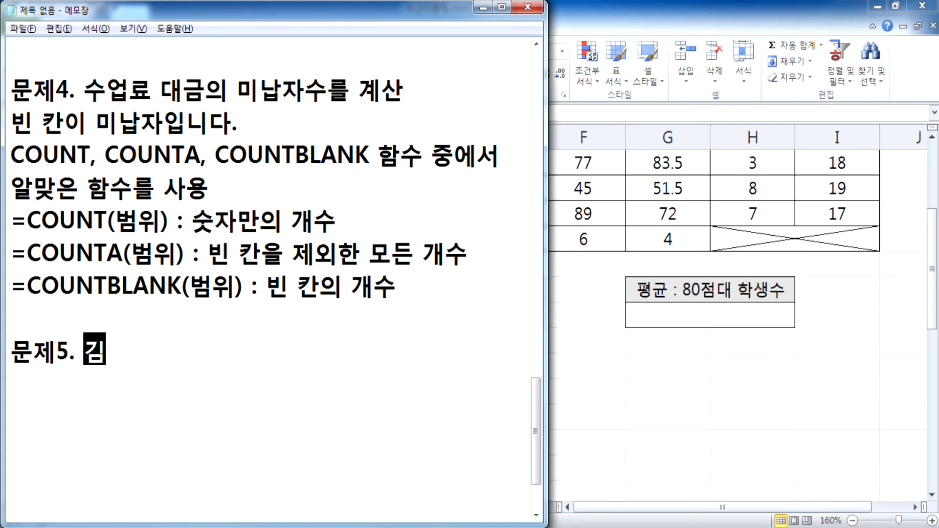
type("90")
type("정")
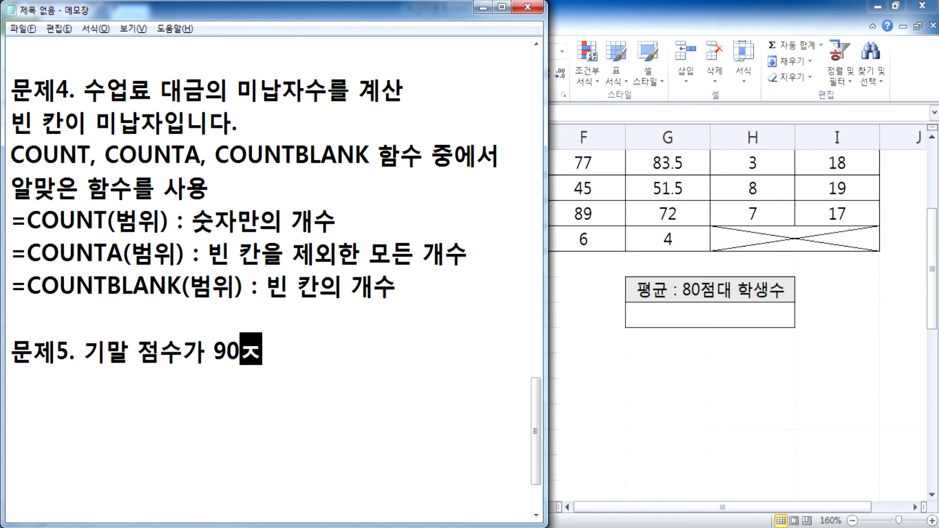
key("BackSpace")
key("BackSpace")
type("이상인")
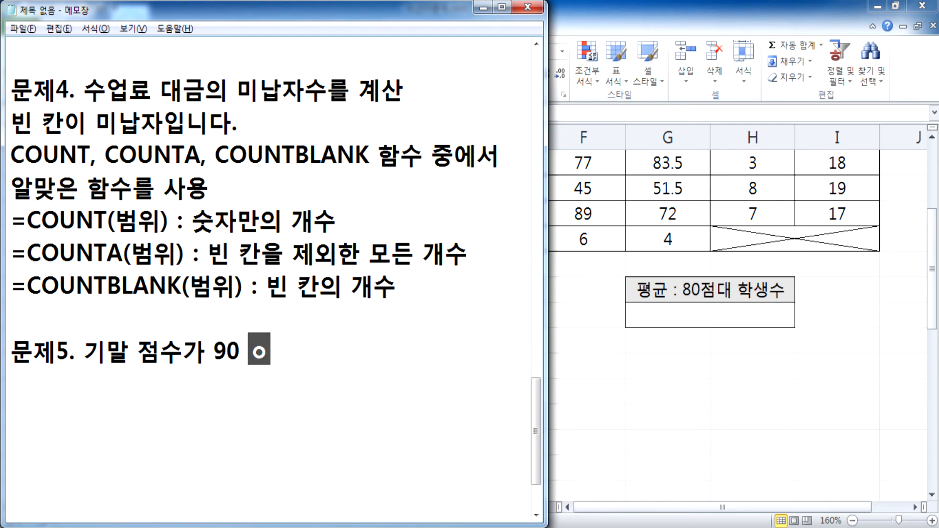
key("alt+Tab")
key("alt+Tab")
type("학생수를 ")
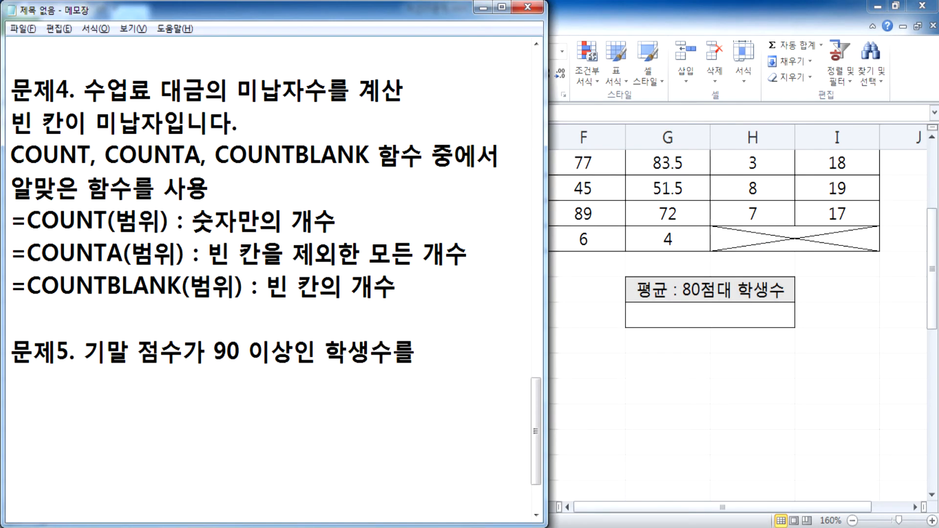
type("계산")
key("Return")
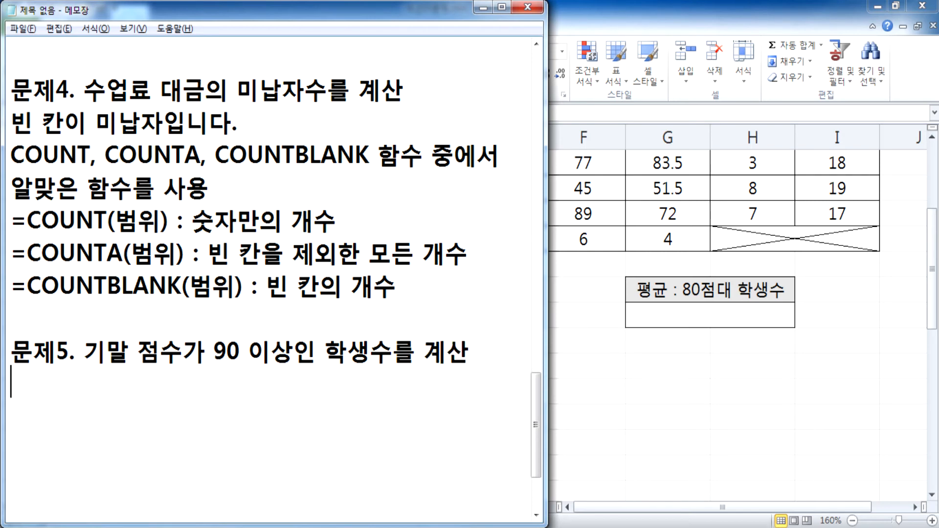
- Add the instruction "COUNT, COUNTA, COUNTIF 함수 중에서 알맞은 함수를 사용" below the problem 5 heading
type("COUNT, ")
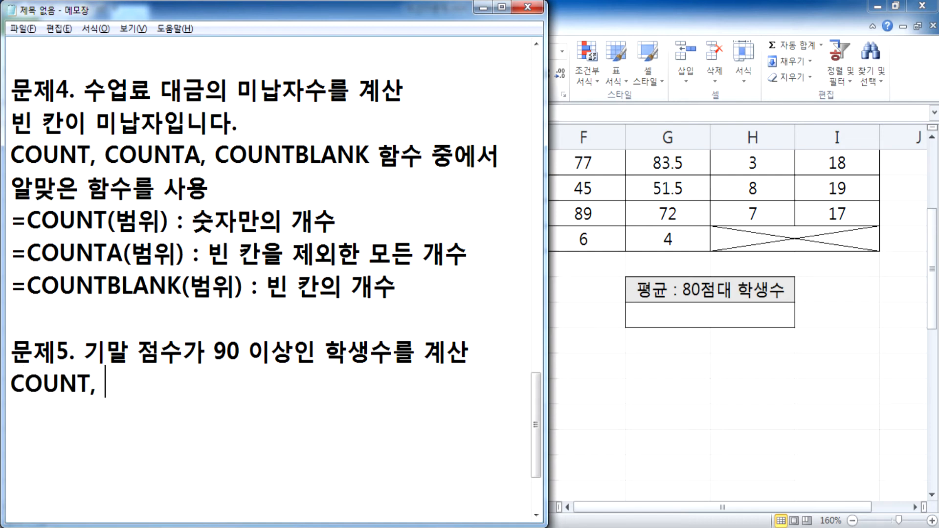
type("COUNTA, ")
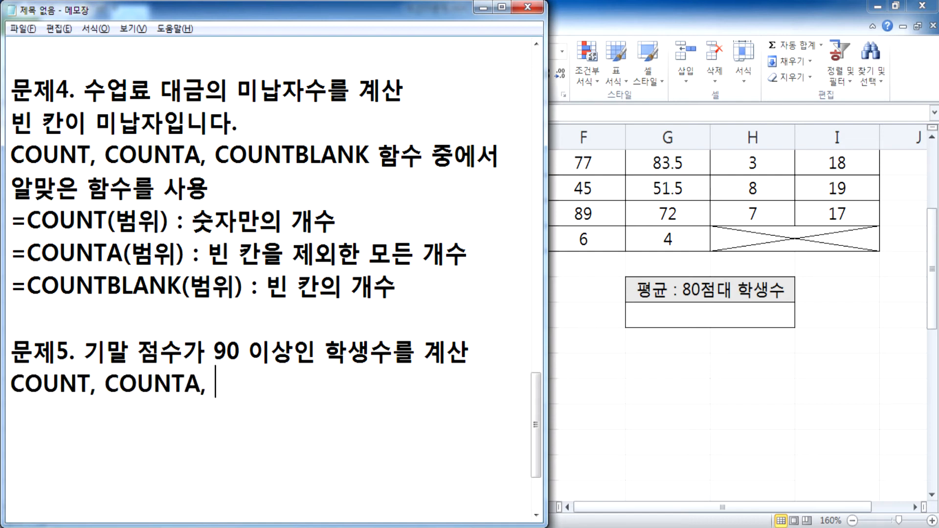
type("C")
type("TIF")
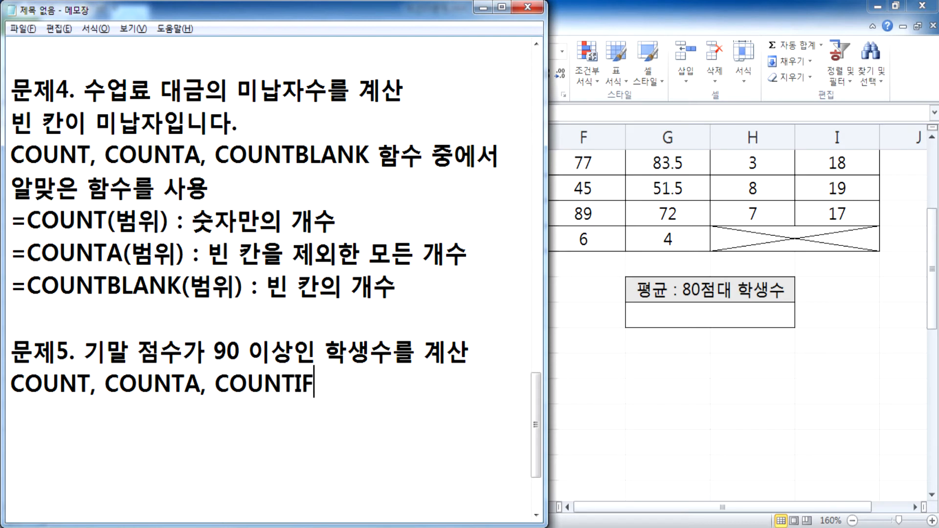
type(" 함ㅅㅜ중")
key("BackSpace")
key("BackSpace")
key("BackSpace")
type("중에서")
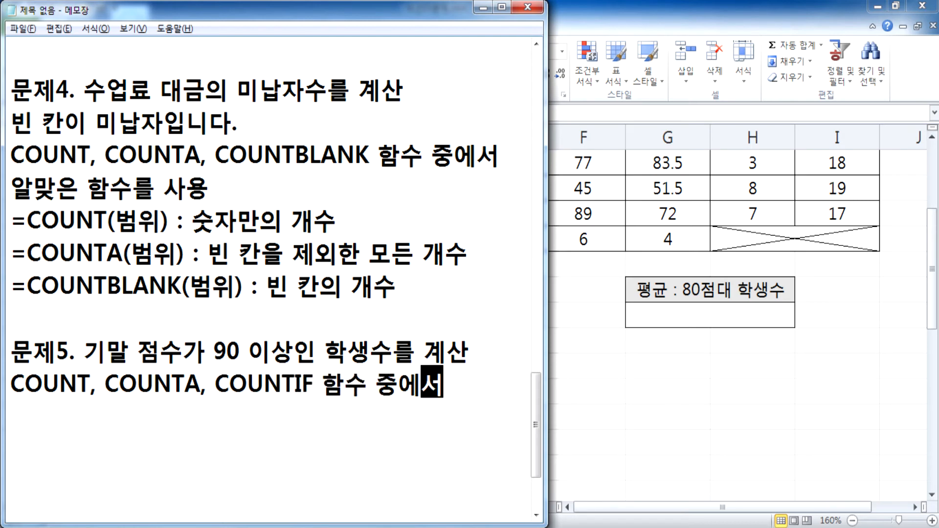
type(" 알맞은 함술")
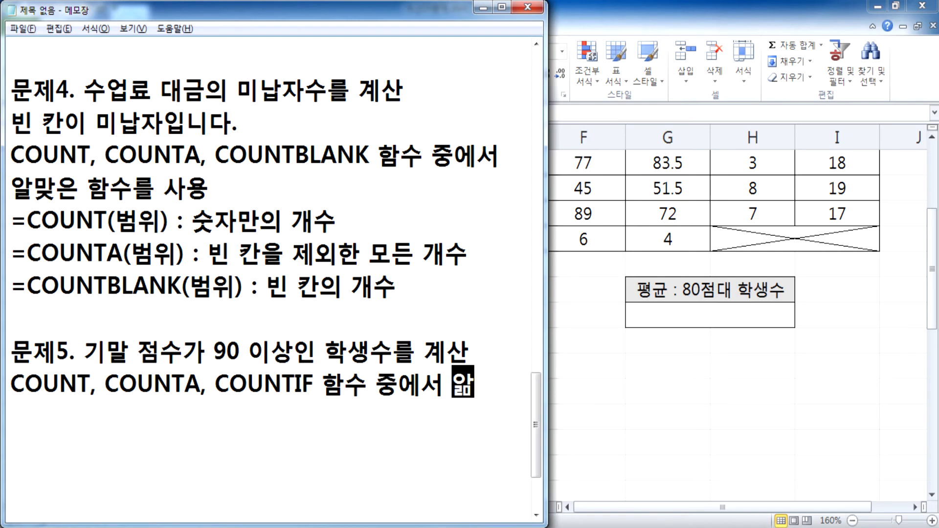
type("를 사용")
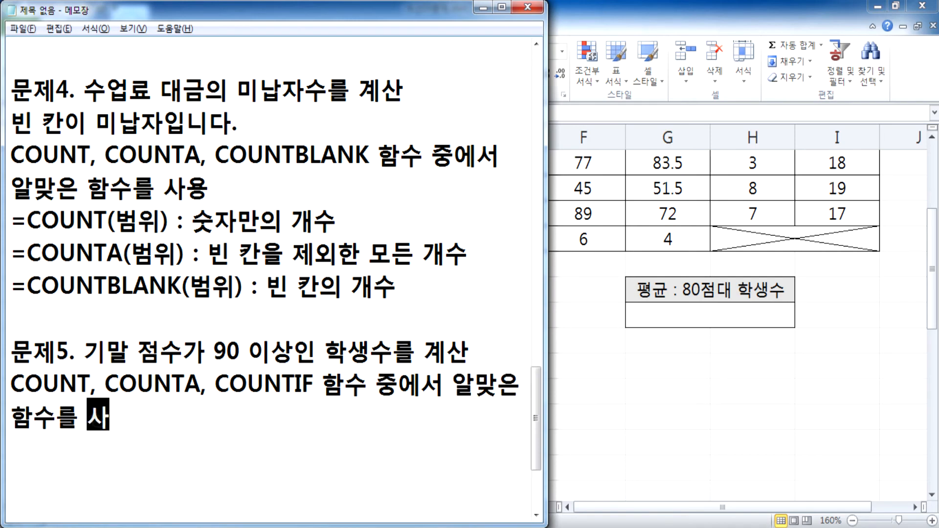
key("Return")
- Begin the next line with "=COUNTIF(" and highlight the final exam scores F3:F10 in Excel for reference
scroll(77, 327, "down", 2)
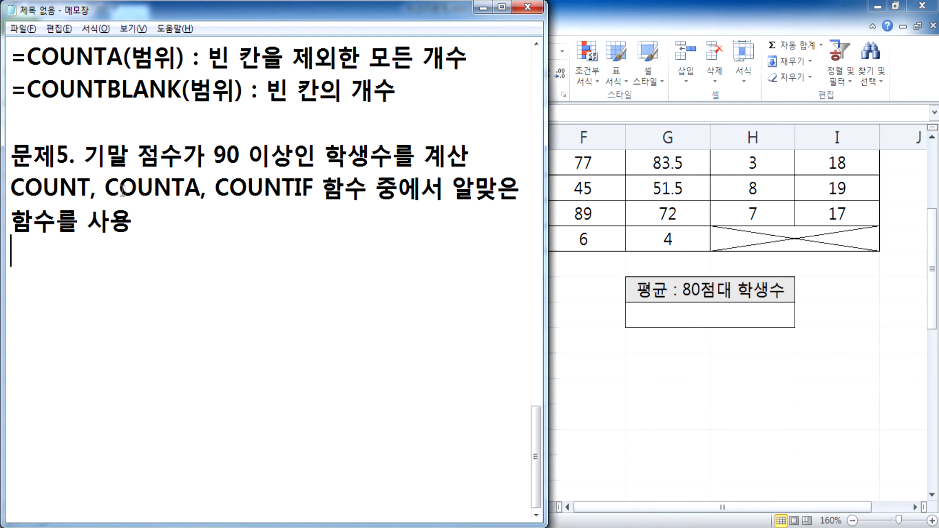
type("=COUNTIF(")
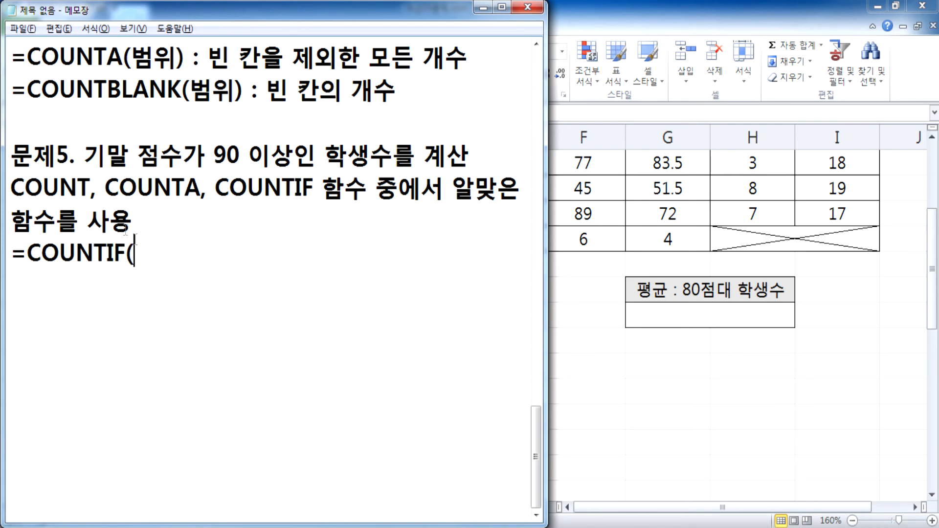
key("alt+Tab")
scroll(478, 249, "up", 2)
scroll(477, 249, "up", 1)
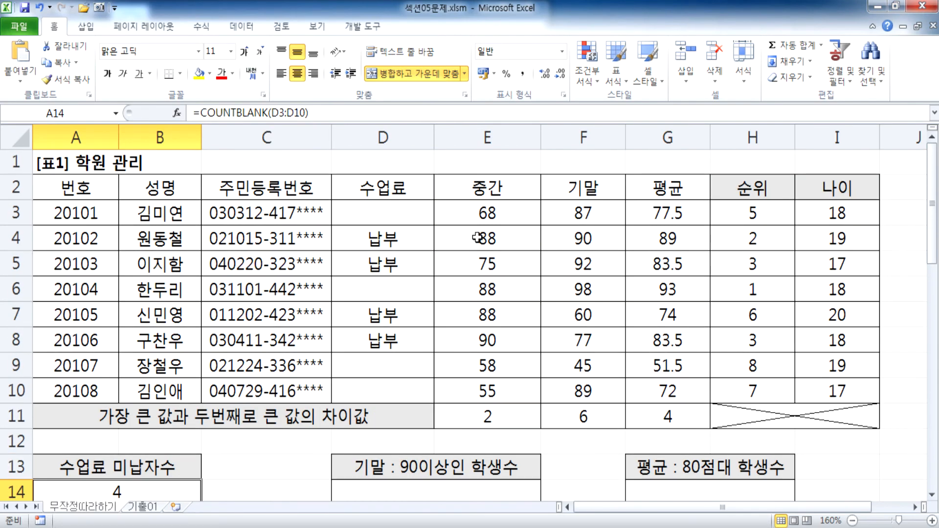
left_click_drag(562, 216, 579, 390)
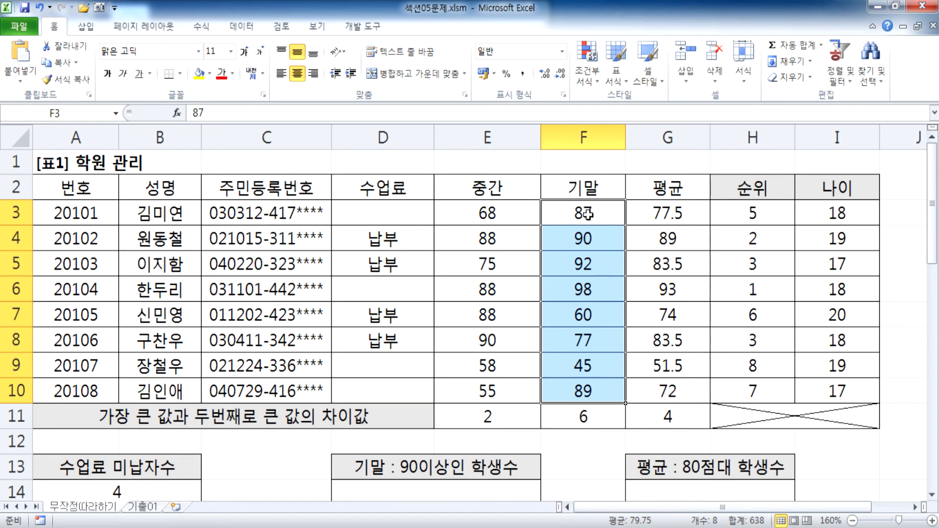
key("alt+Tab")
scroll(113, 155, "up", 1)
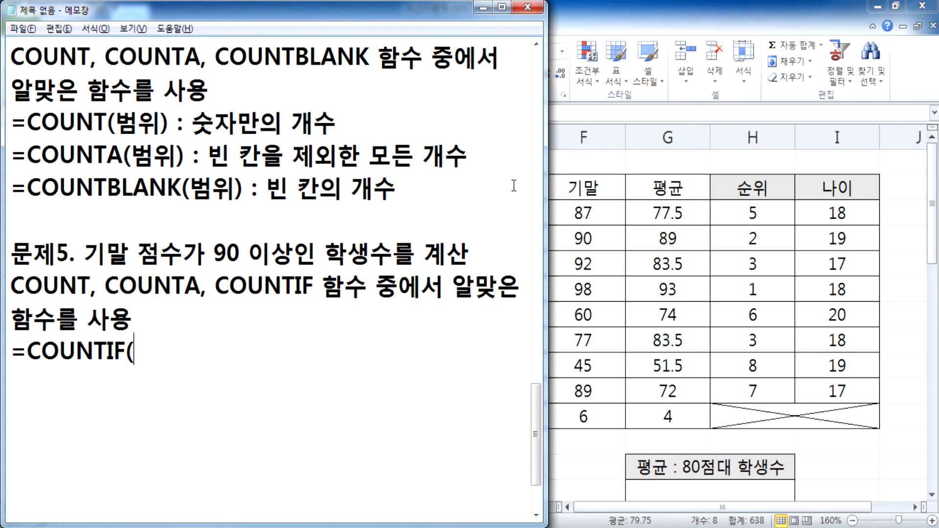
- In Excel, step through the final exam scores from F3 to F6 and select the result cell D14
key("alt+Tab")
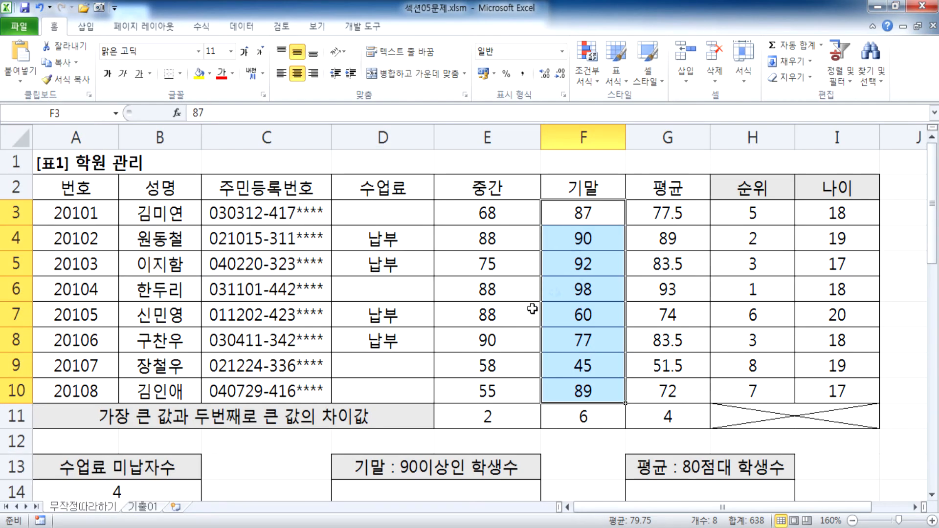
key("Return")
key("Return")
key("Return")
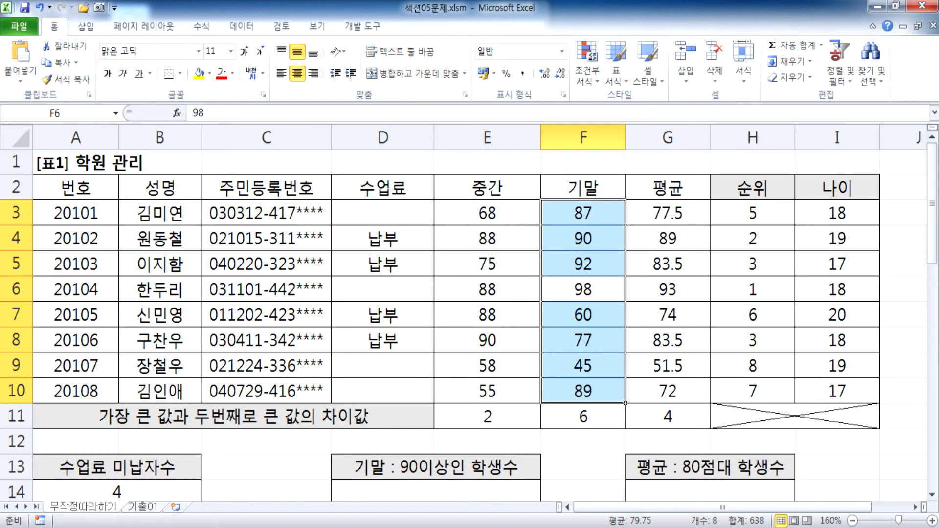
scroll(920, 239, "down", 3)
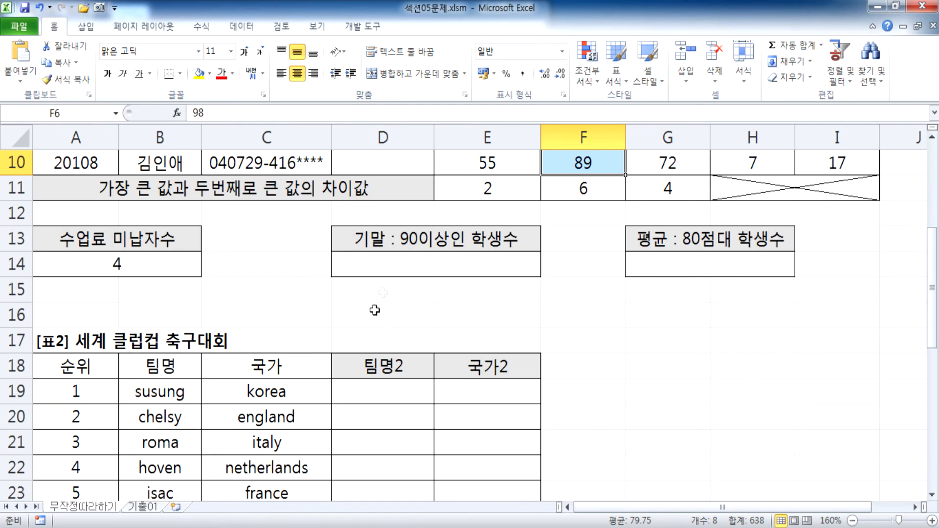
left_click(384, 264)
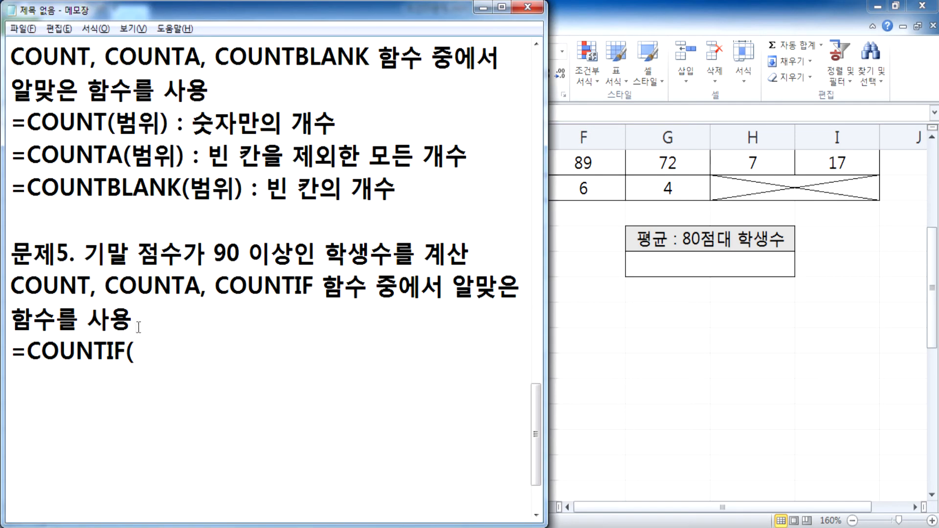
- Back in Notepad, complete the syntax line as "=COUNTIF(범위, 조건) : 조건부 개수" and start a new line
left_click_drag(185, 283, 62, 281)
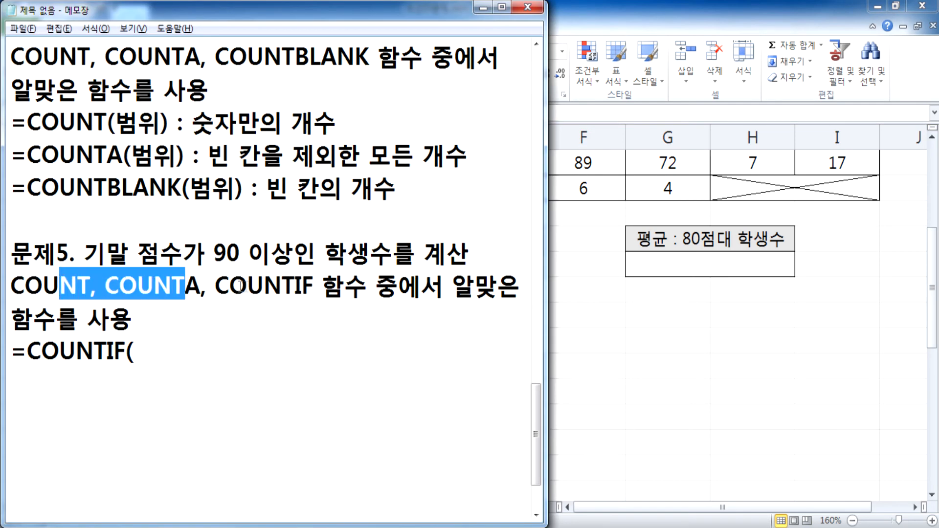
left_click(295, 284)
left_click(191, 353)
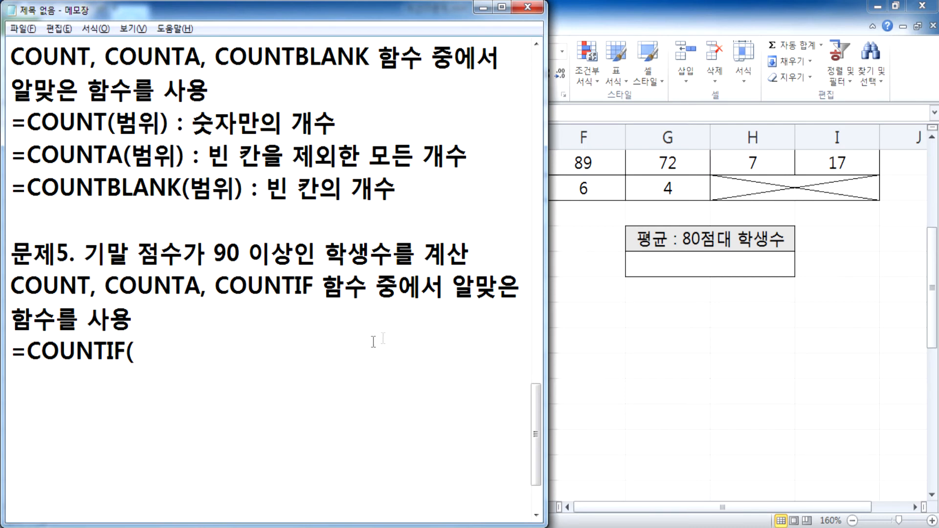
type("범위")
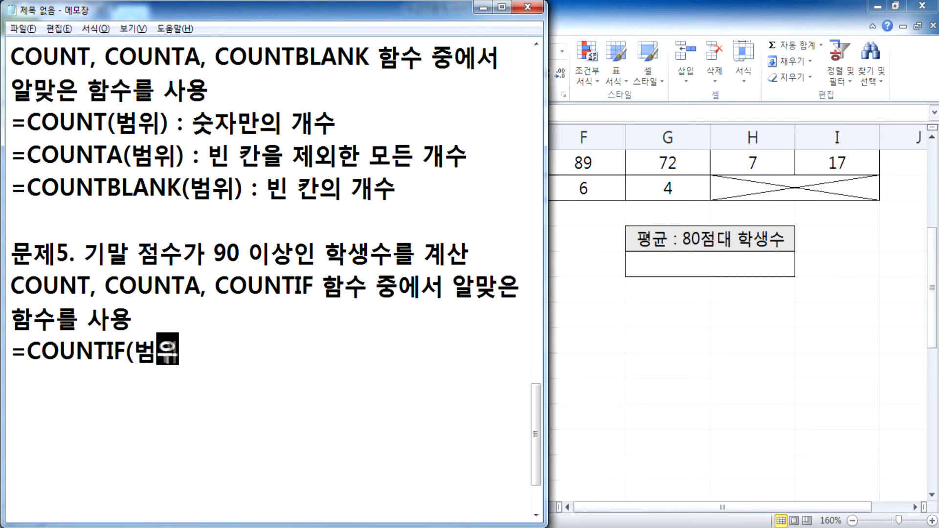
type(", 조거ㄴ)")
key("Return")
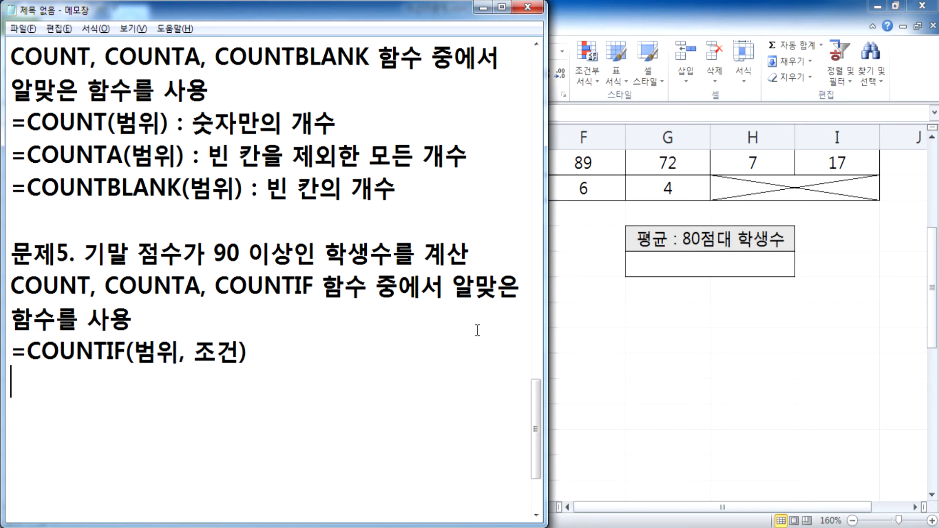
left_click(366, 365)
type(": 조건부 개수")
key("Return")
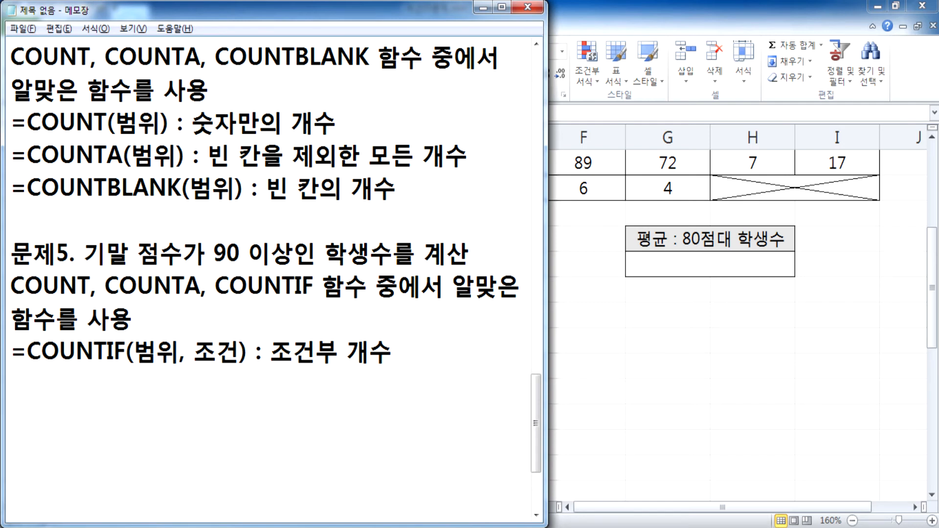
- Add the line "=COUNTIF(기말 점수, 90 이상)" below the COUNTIF syntax
type("=COUNTIF(기말 점수, 90 이상)")
key("Return")
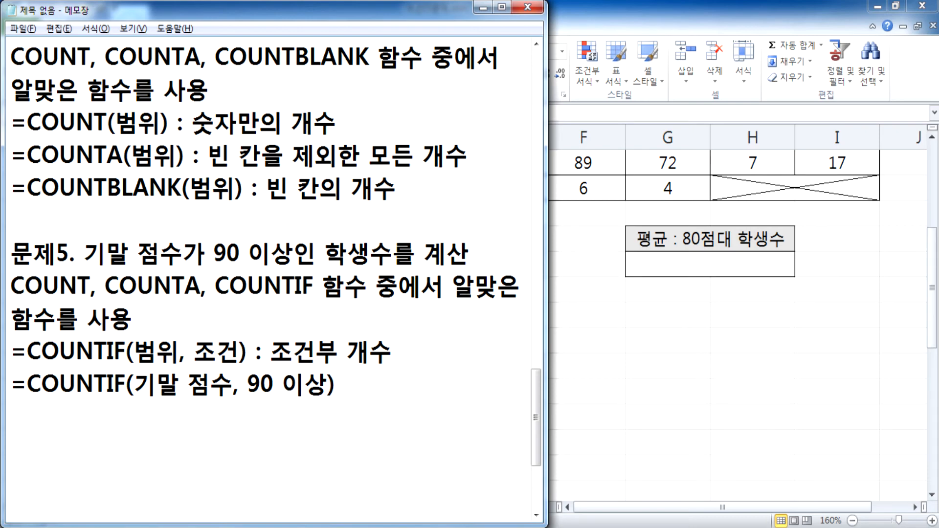
scroll(381, 310, "down", 2)
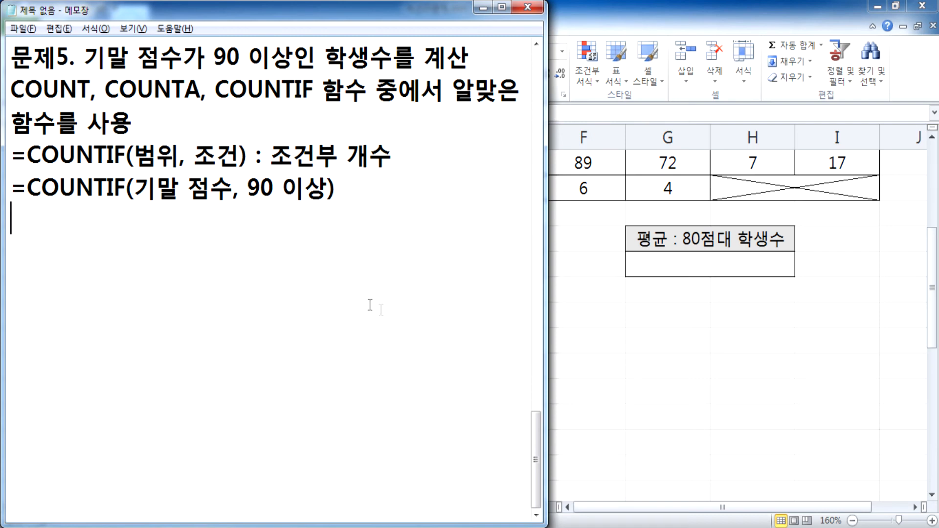
- Duplicate the "=COUNTIF(기말 점수, 90 이상)" line directly below itself
left_click_drag(84, 58, 152, 91)
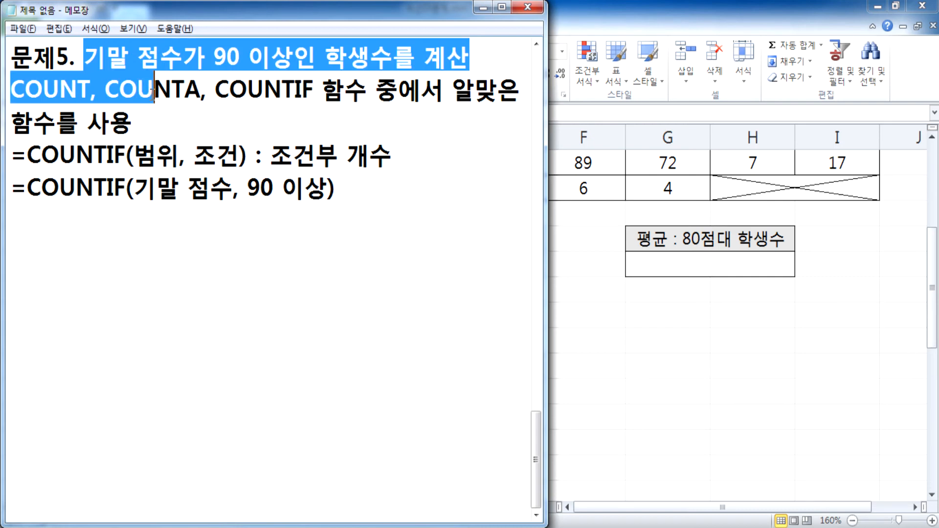
left_click(10, 155)
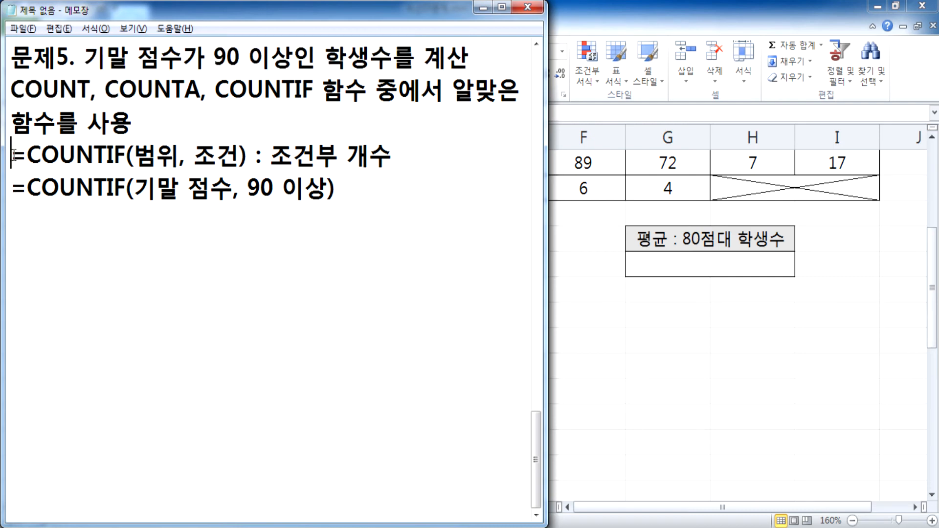
left_click_drag(14, 188, 15, 211)
key("ctrl+c")
key("ctrl+v")
key("ctrl+v")
- Look up the final exam score range in Excel and replace "기말 점수" in the copied line with F3:F10
left_click_drag(135, 252, 235, 255)
key("alt+Tab")
scroll(601, 272, "up", 3)
left_click(596, 215)
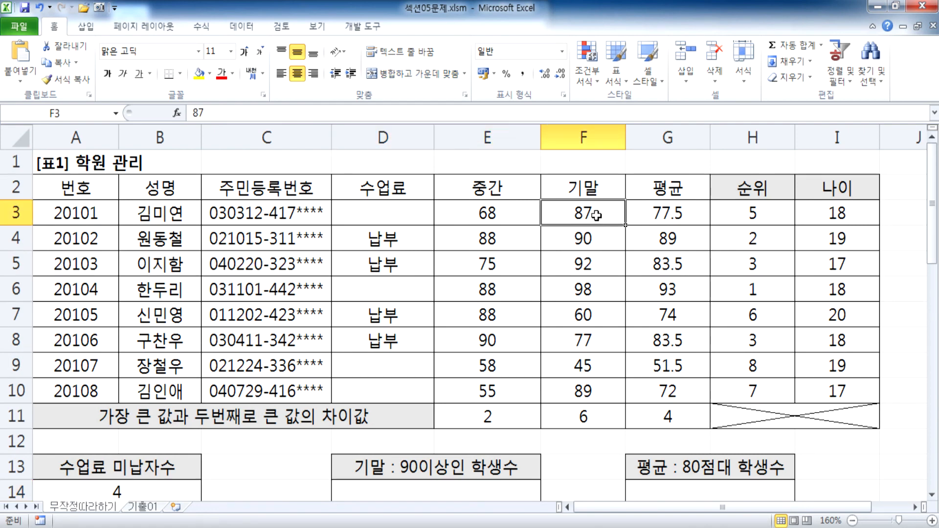
scroll(595, 215, "down", 3)
key("alt+Tab")
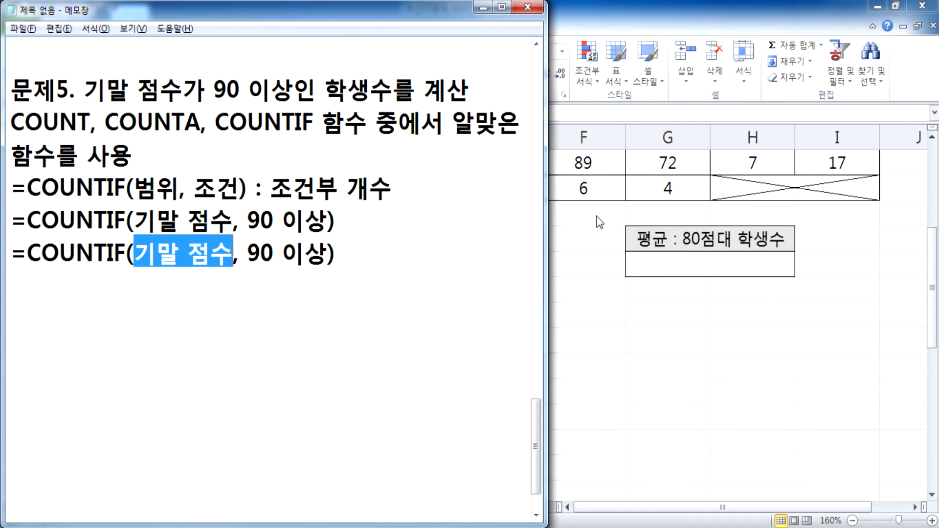
type("F3:F")
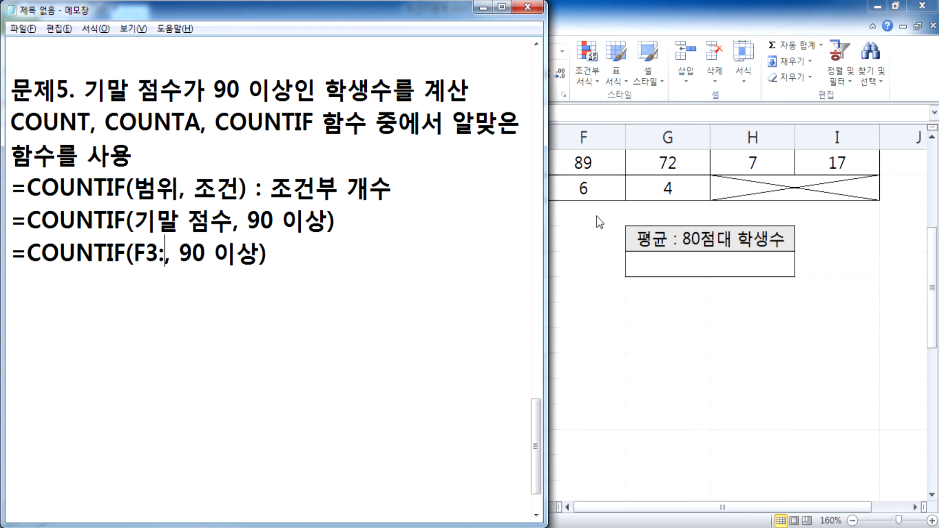
type("10")
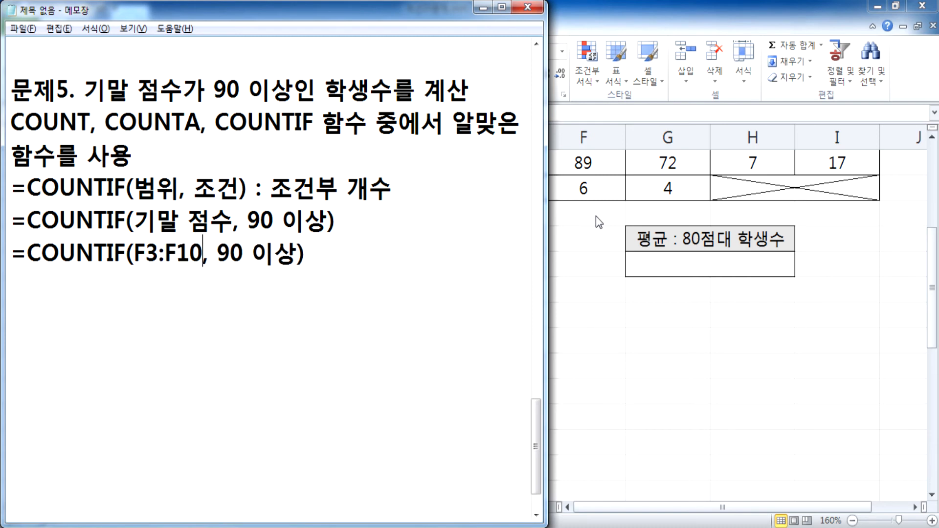
- Replace "90 이상" in the F3:F10 COUNTIF line with the quoted criterion ">=90"
left_click_drag(217, 253, 297, 253)
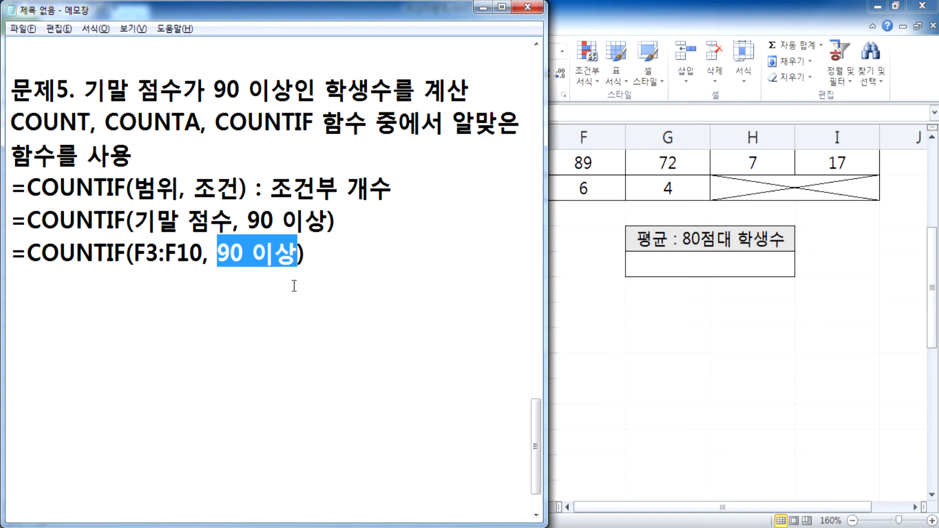
type("\"\"")
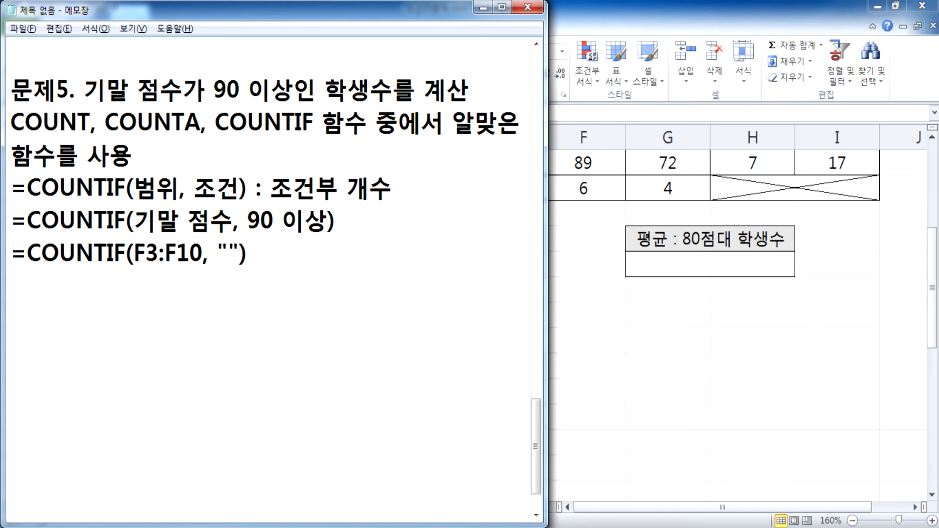
key("Left")
type(">=90")
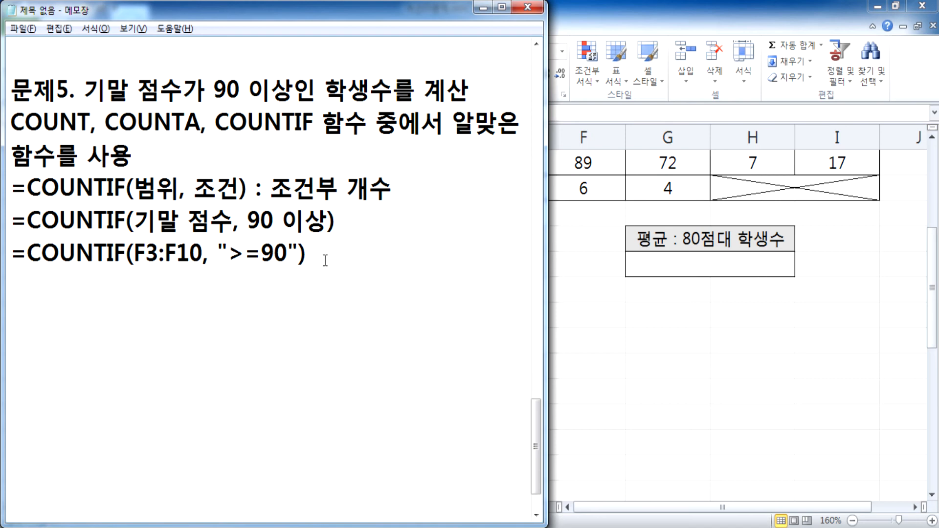
- Append the note "조건은 반드시 따옴표안에 기록" after the F3:F10 COUNTIF formula
type("WH")
key("BackSpace")
key("BackSpace")
key("Hangul")
type("조건으")
type("ㄴ 반드시")
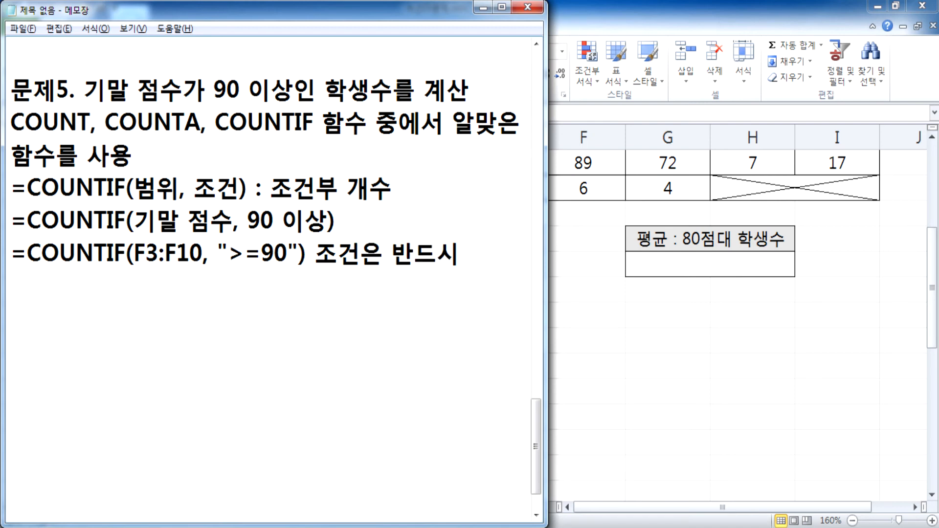
type(" 따옴표")
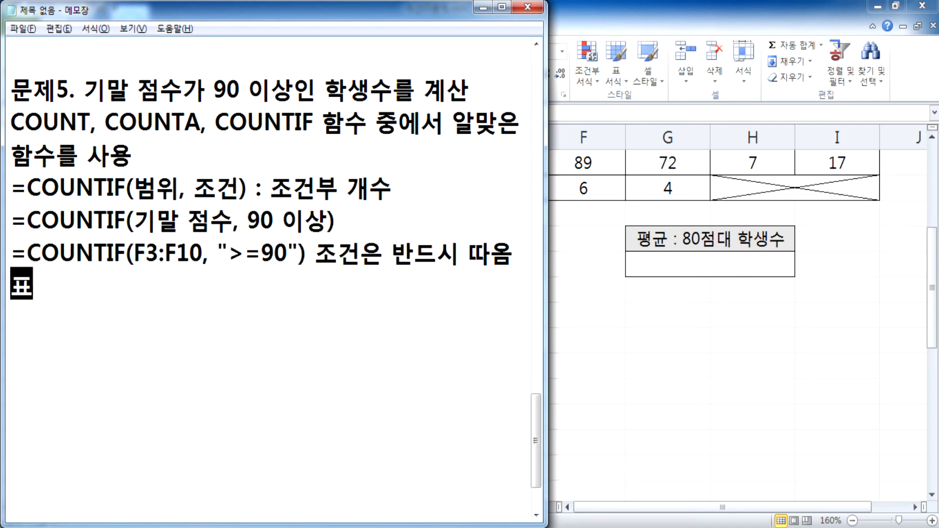
type("아ㄴ에 기")
key("BackSpace")
key("BackSpace")
type("기록")
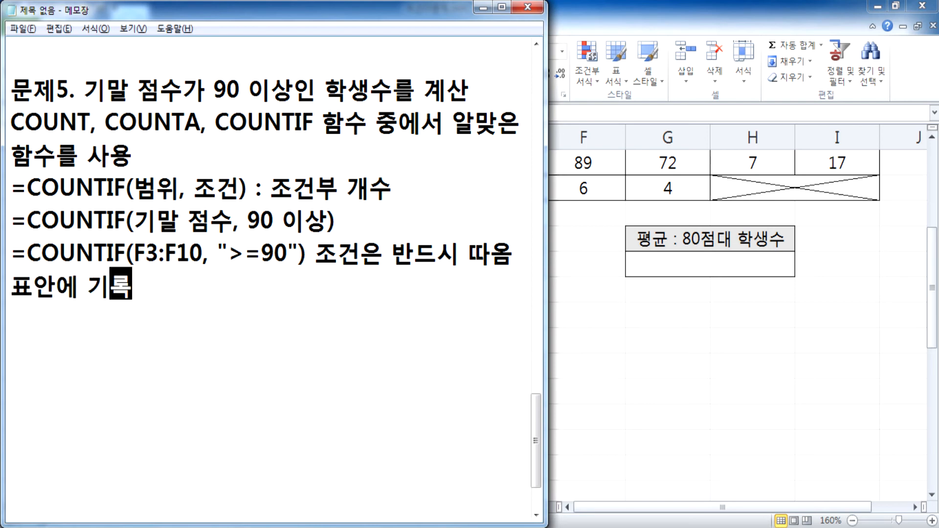
- Insert "수식에서," before "조건은" in the note and return the cursor to the blank line below
left_click(315, 251)
type("수식에서,")
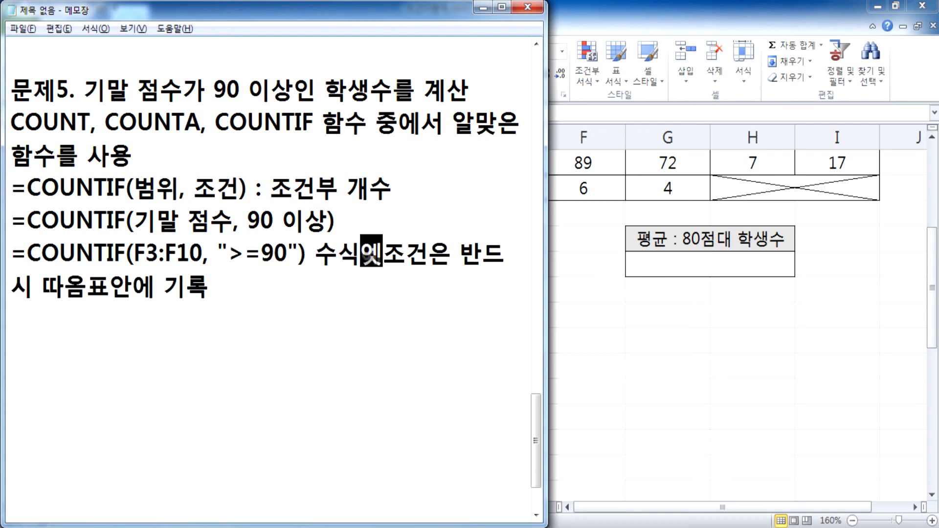
left_click(288, 315)
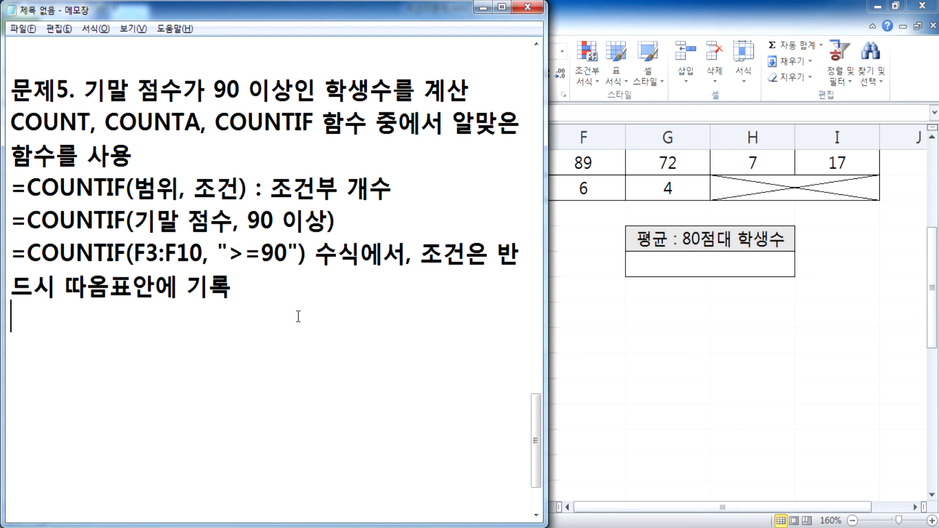
- Switch to Excel and select cell D14 under "기말 : 90이상인 학생수"
left_click(624, 271)
left_click(459, 267)
type("=")
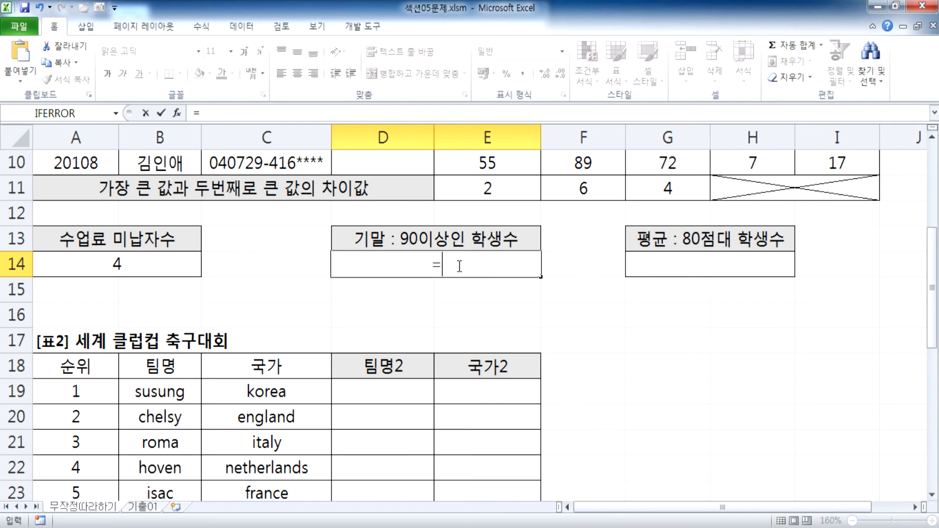
type("COUN")
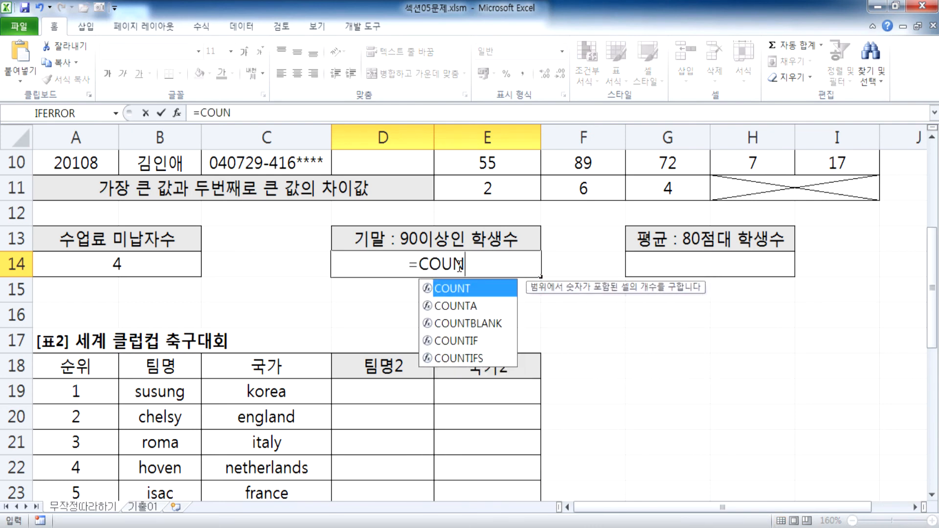
key("Right")
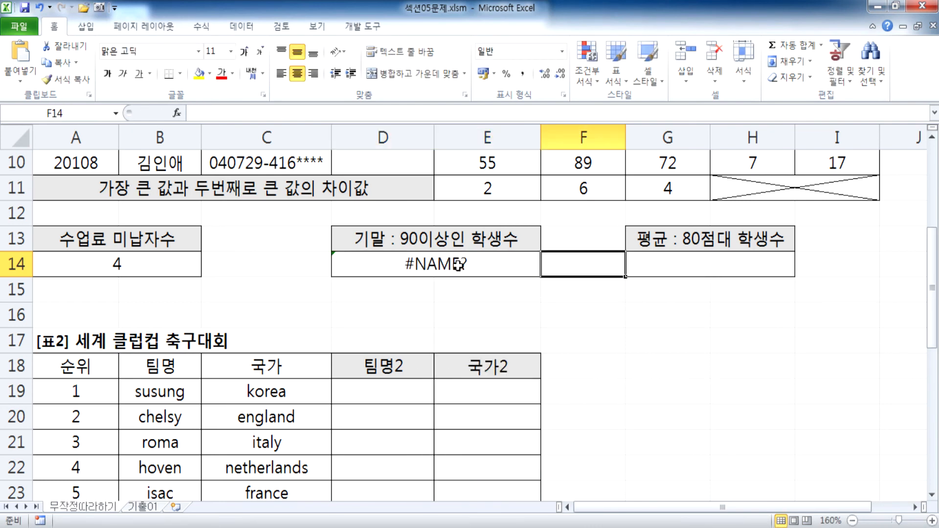
- Start a COUNTIF formula in cell D14 with the final exam scores F3:F10 as its range
left_click(459, 264)
type("=CO")
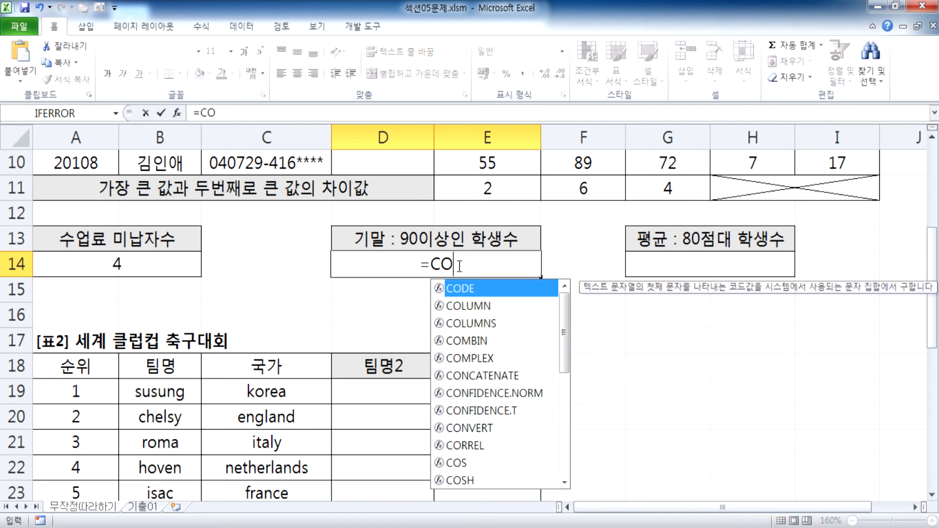
type("UNTIF(")
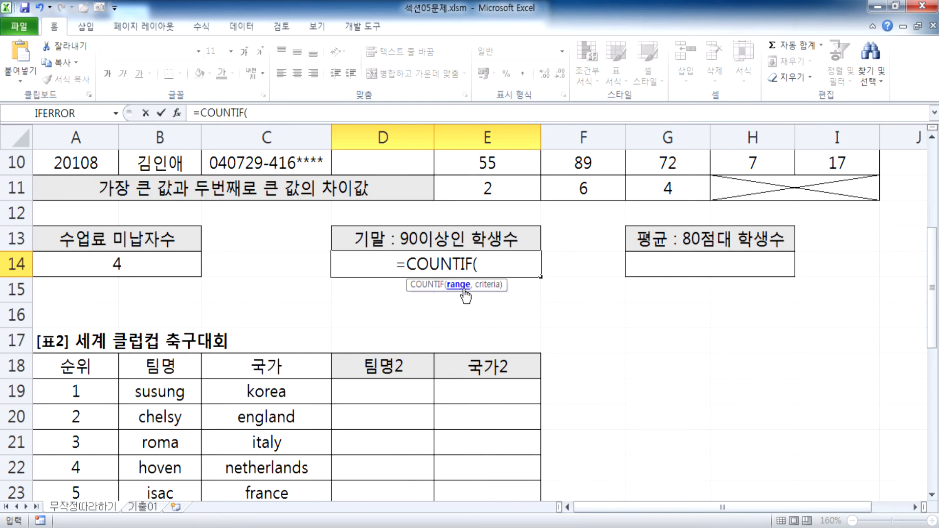
scroll(469, 294, "up", 3)
left_click_drag(580, 210, 580, 390)
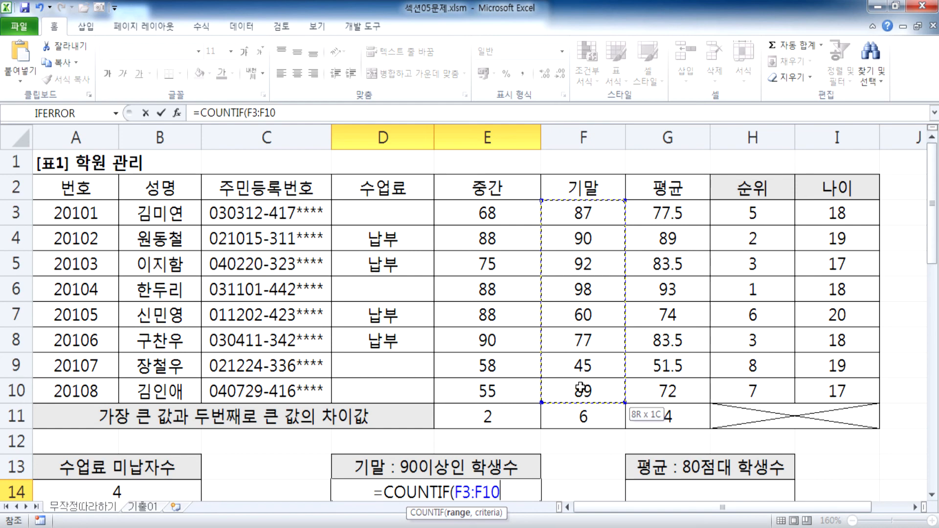
- Complete the D14 formula as =COUNTIF(F3:F10,">=90"), enter it, and reselect the cell
scroll(580, 389, "down", 4)
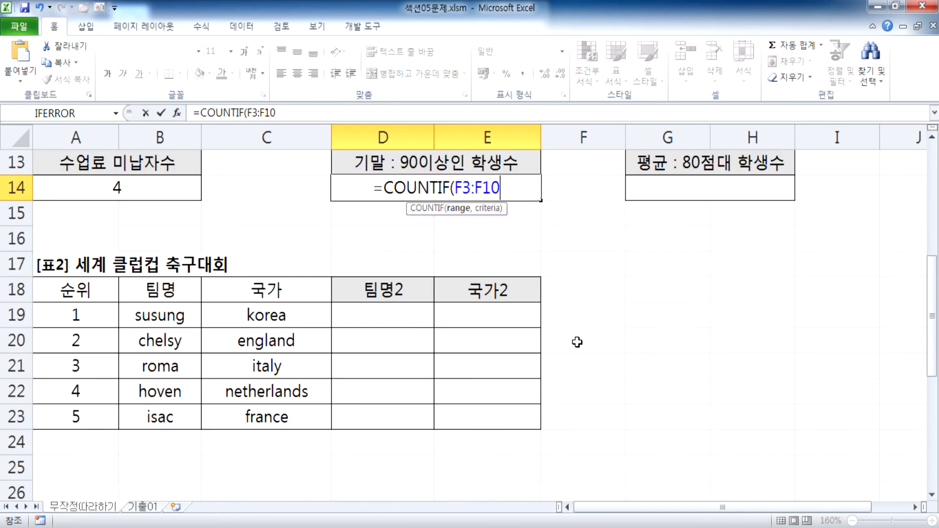
type(",")
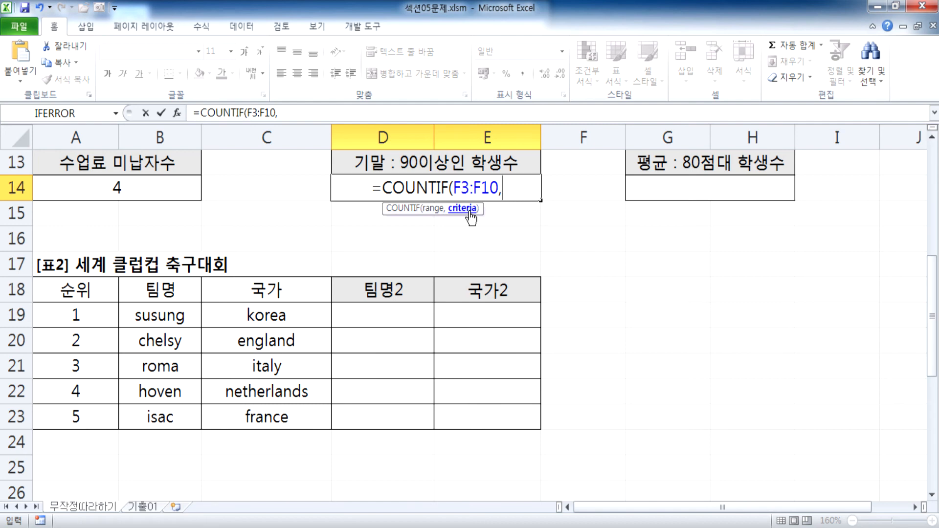
type("\">=90")
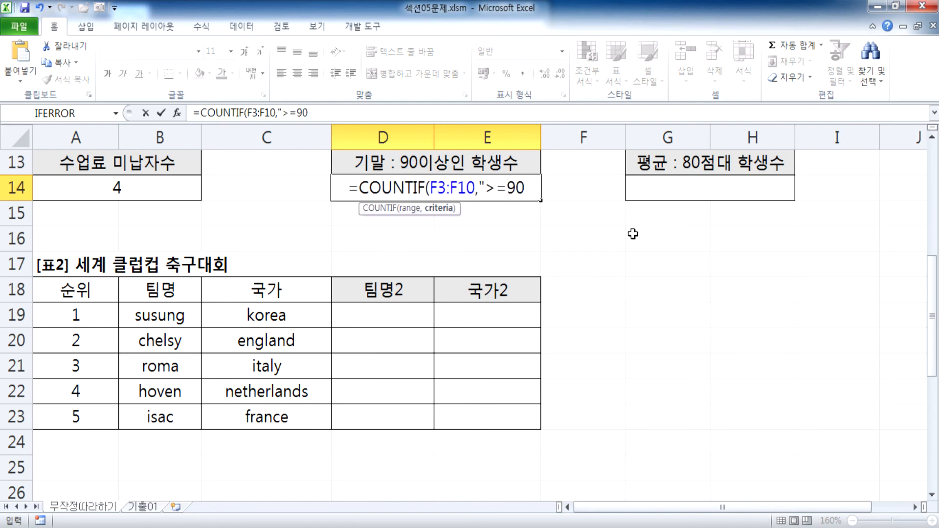
type("\")")
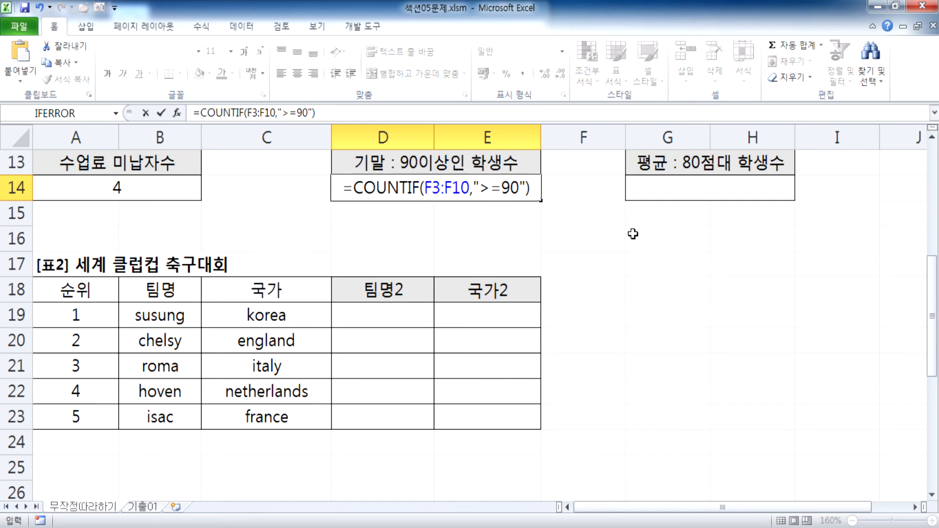
scroll(629, 240, "up", 4)
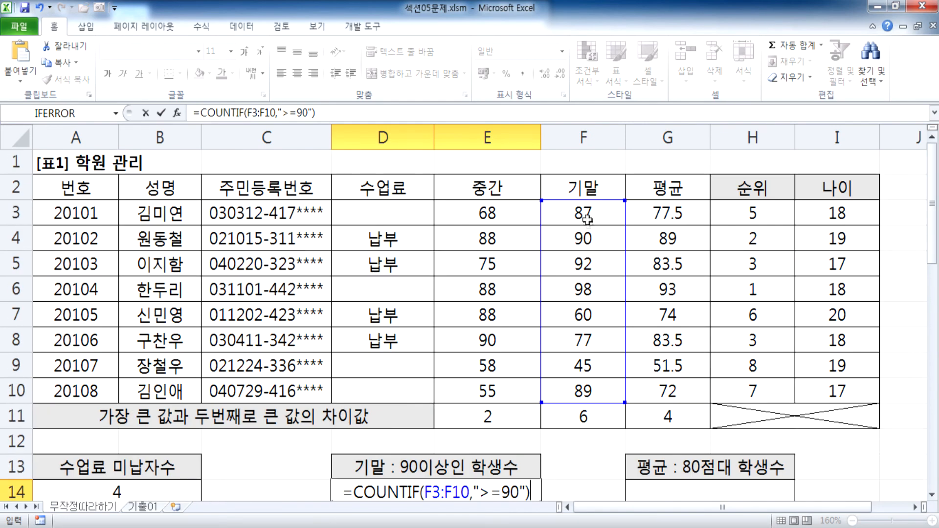
scroll(589, 288, "down", 1)
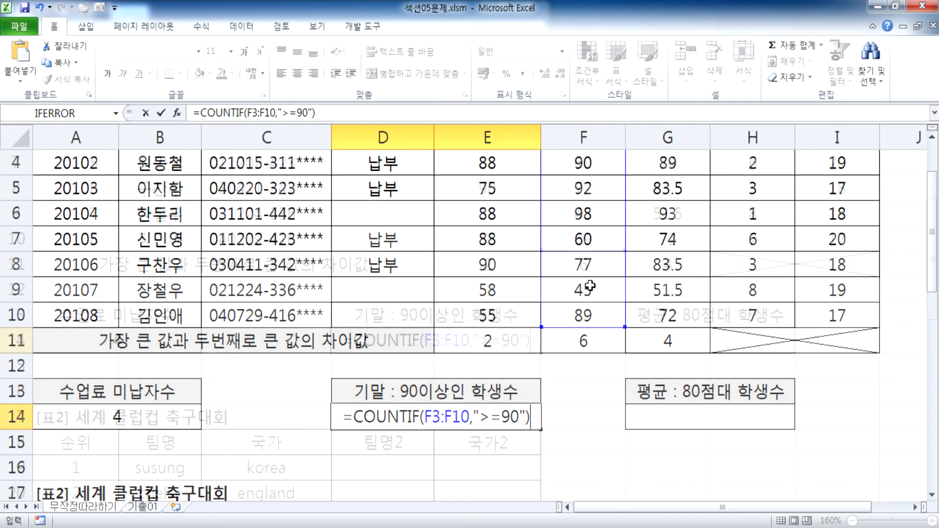
scroll(591, 288, "down", 1)
key("Return")
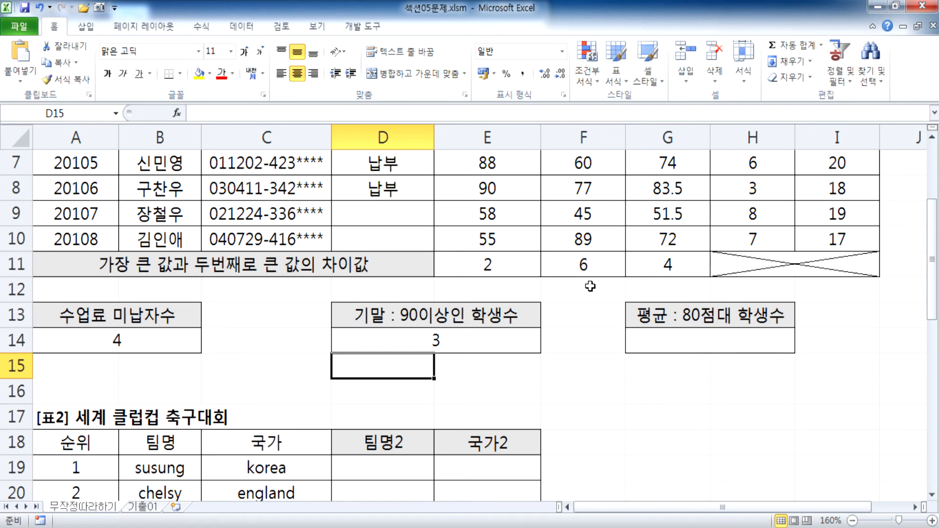
left_click(461, 345)
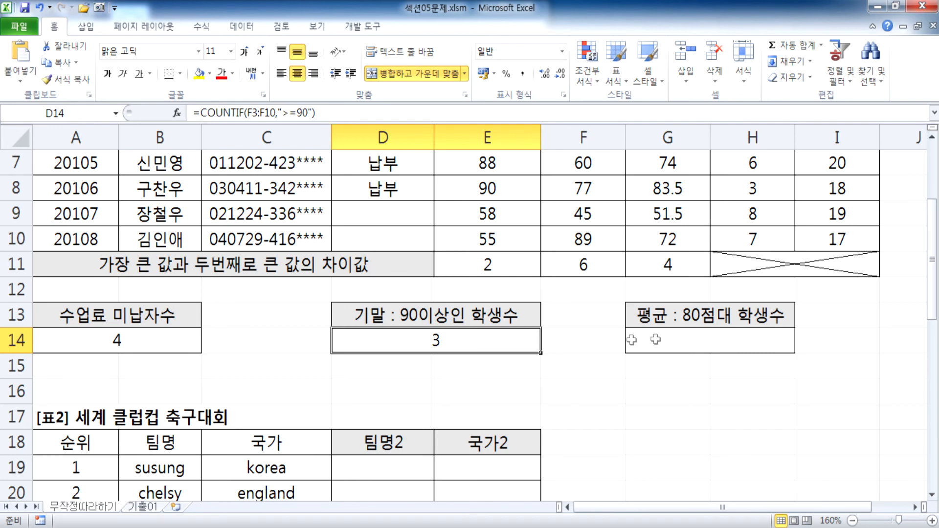
- Select cell G14 under "평균 : 80점대 학생수", and back in Notepad widen the window across most of the screen
left_click(687, 339)
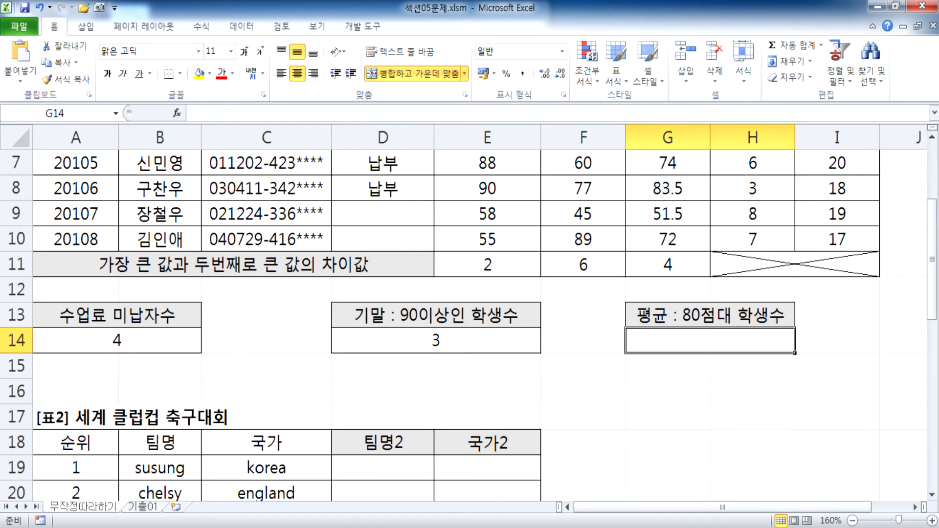
left_click(588, 527)
scroll(267, 247, "down", 1)
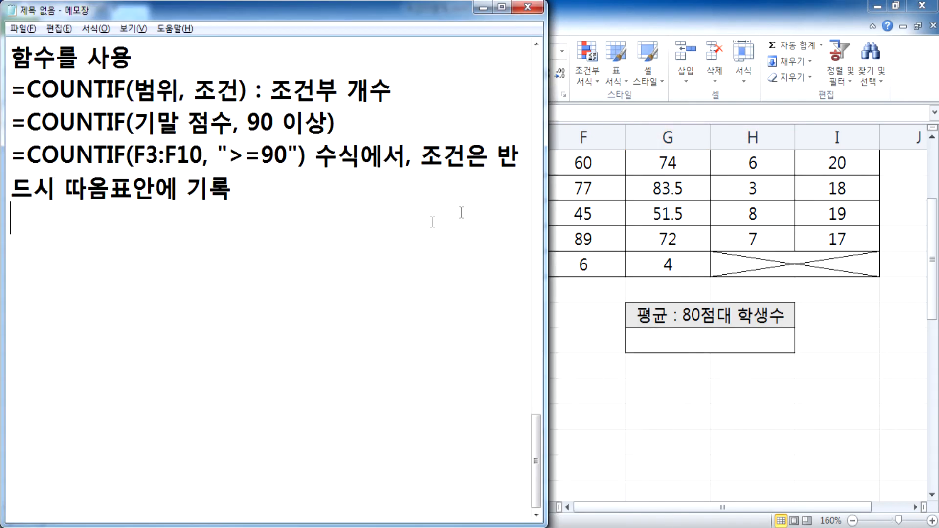
left_click_drag(546, 197, 886, 197)
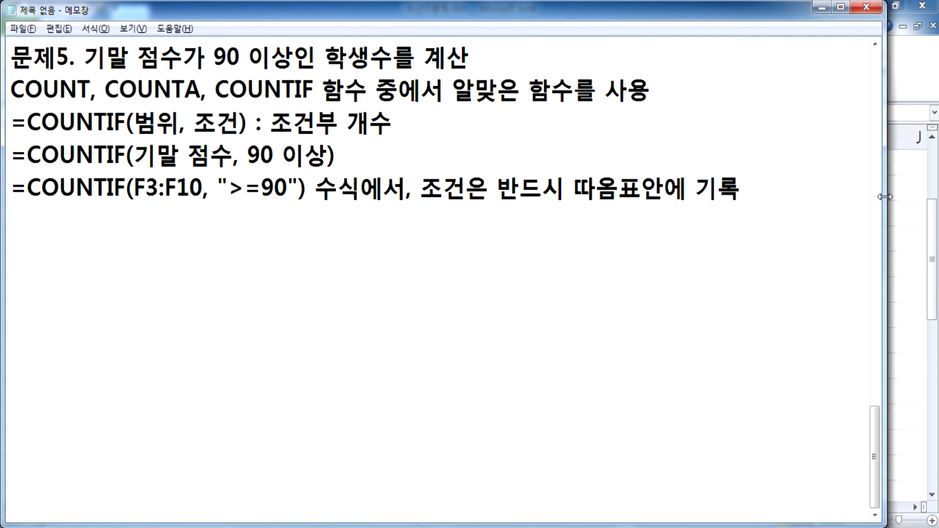
- Leave a blank line and add the heading "문제6. 평균 점수가 80점대인 학생의 인원수를 계산", followed by a new line
left_click(292, 247)
key("Return")
type("문제")
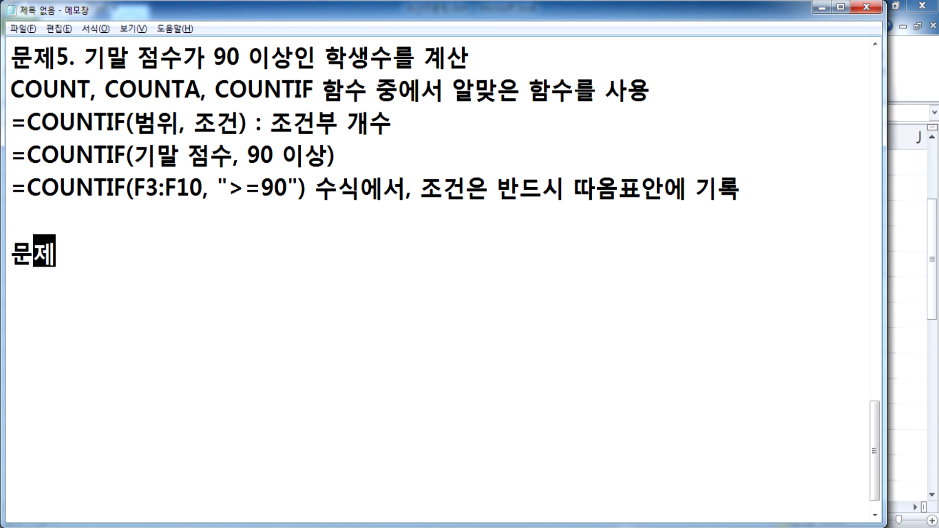
type("6. ")
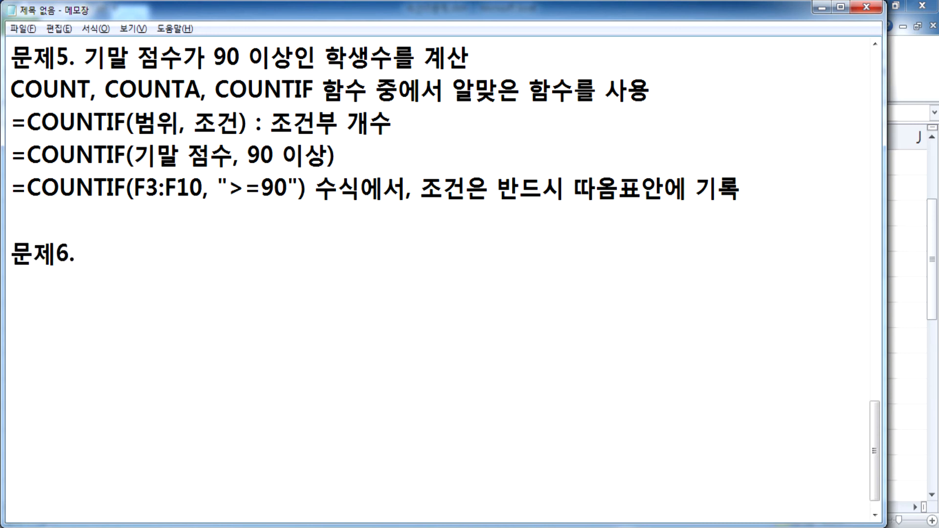
type("평규")
type(" 점수가 ")
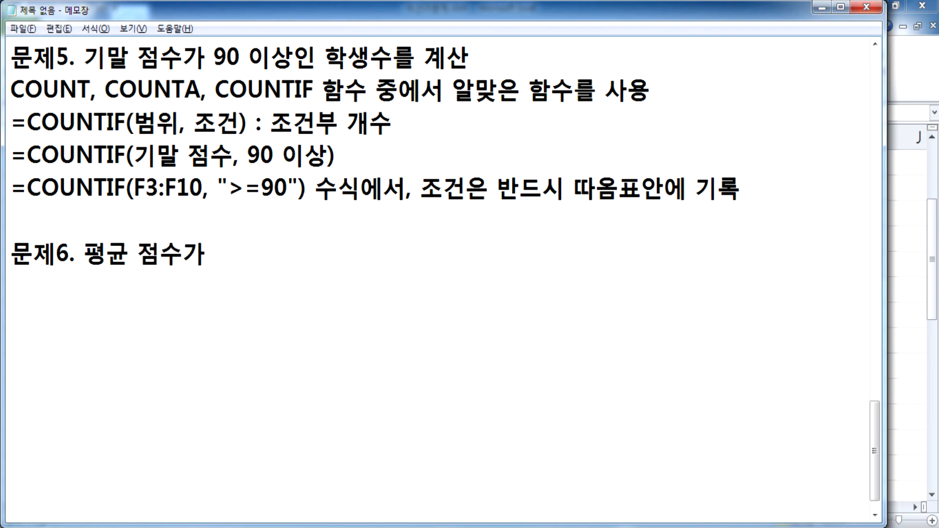
type("80점대")
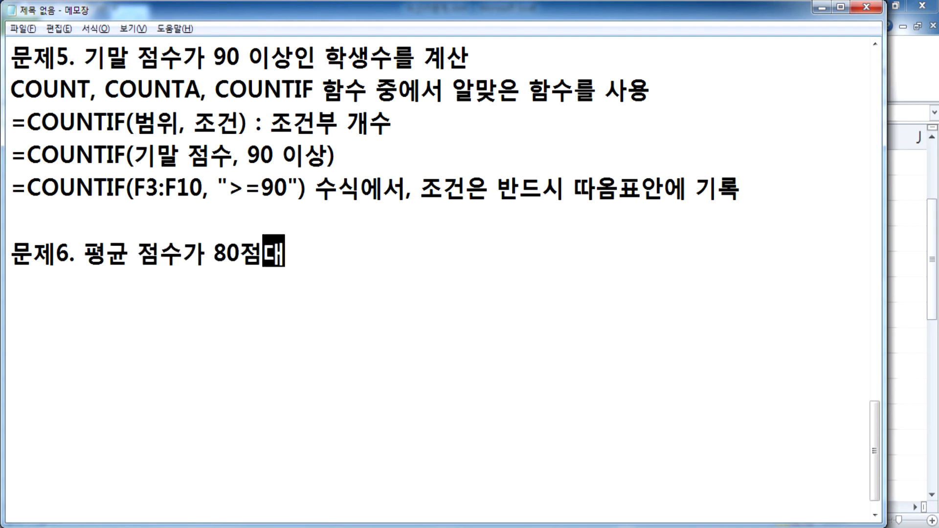
type("인 학생")
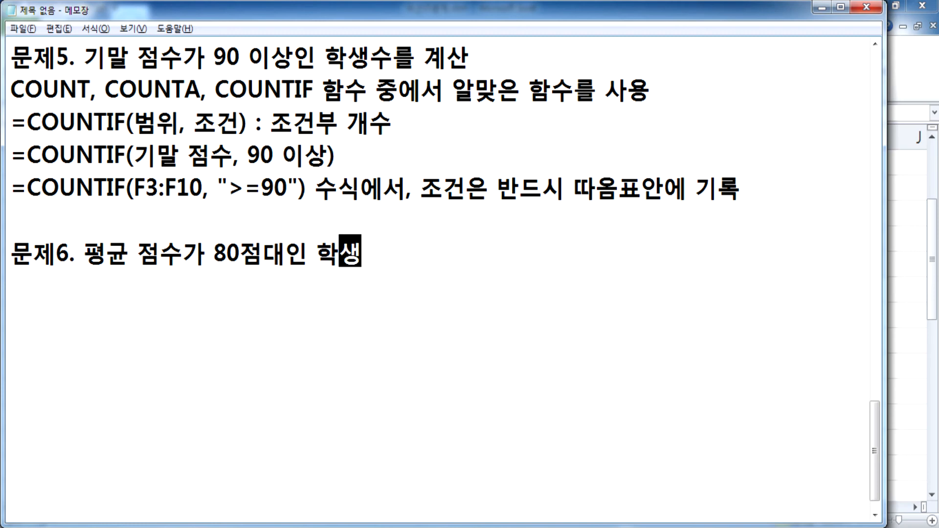
type("의 인원수")
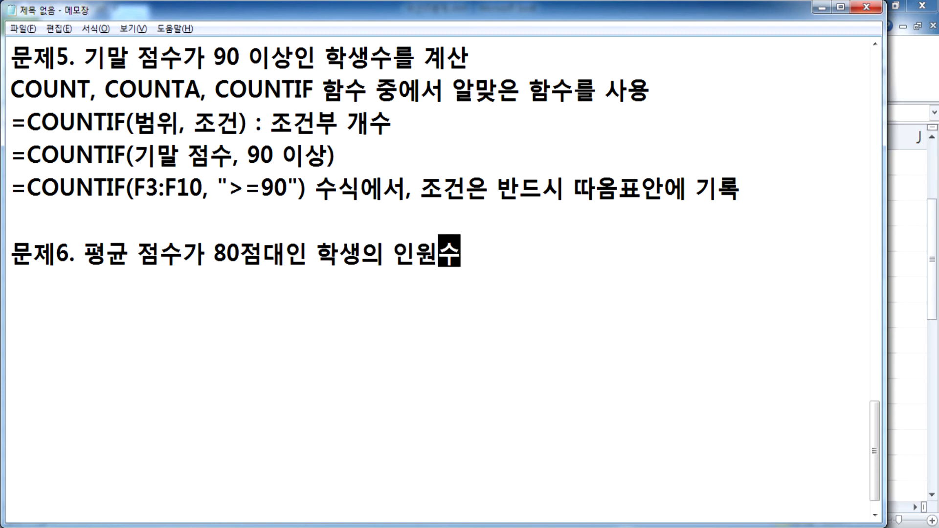
type("를 계산")
key("Return")
- Insert "(80이상, 90미만)" directly after "80점대" in the problem 6 heading
key("Left")
key("Left")
key("Left")
key("Left")
key("Left")
key("Left")
key("Left")
key("Left")
key("Left")
key("Left")
key("Left")
key("Left")
key("Left")
key("Left")
key("Left")
key("Left")
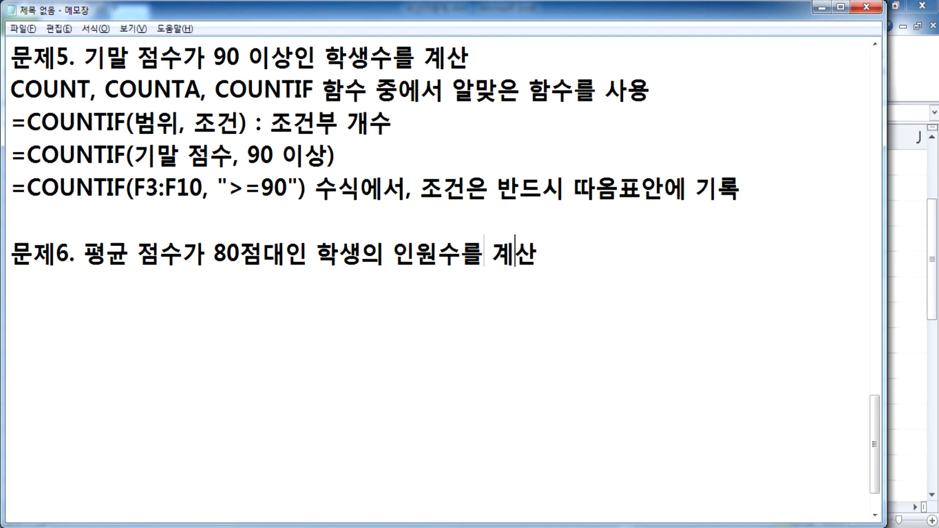
key("Right")
key("Right")
key("alt+Tab")
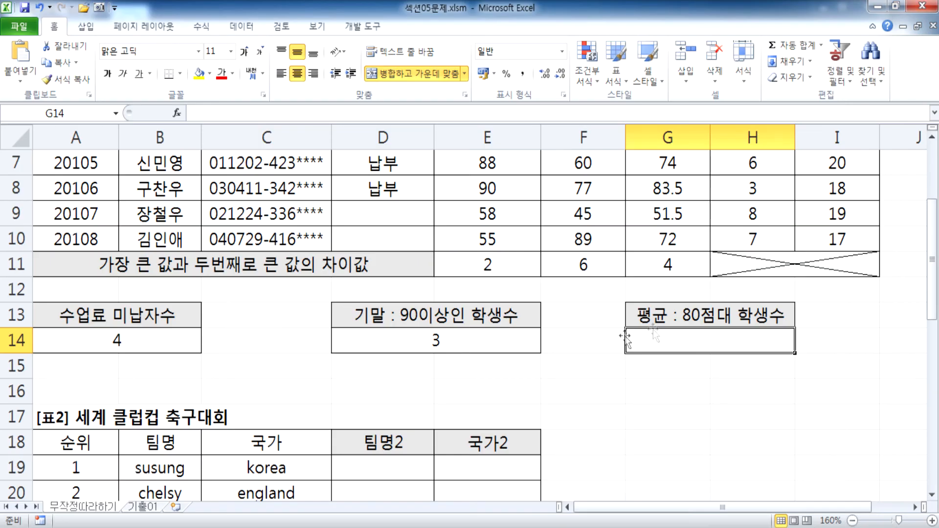
key("alt+Tab")
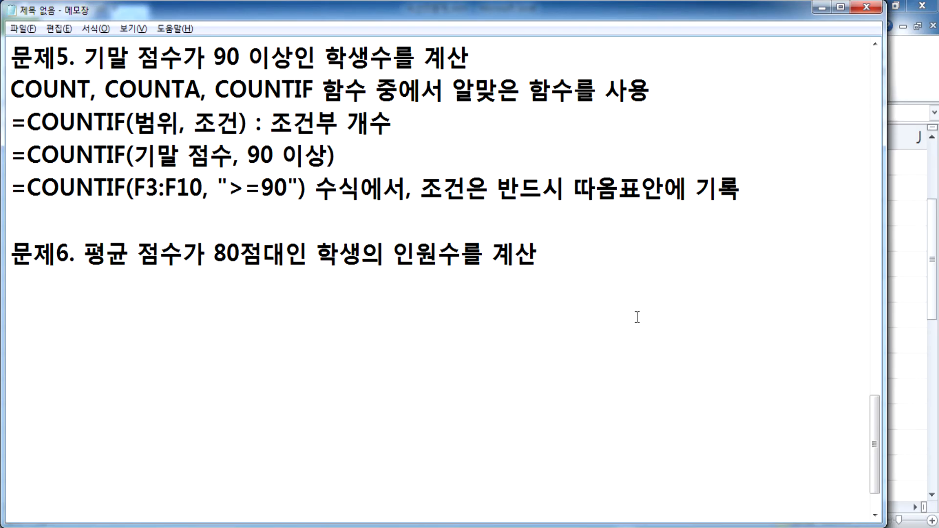
type("(")
key("BackSpace")
type("80")
key("BackSpace")
key("BackSpace")
type("(")
key("BackSpace")
type("()")
key("Left")
type("80이상, ")
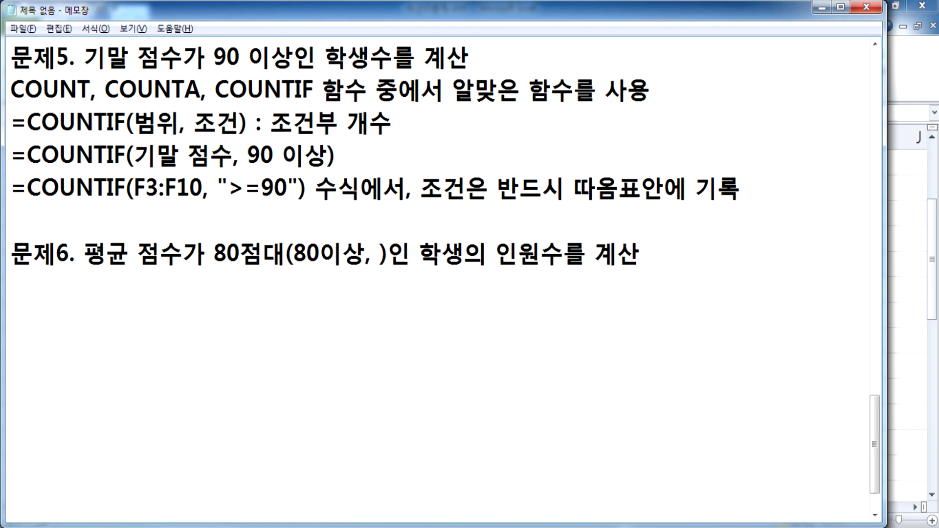
type("90미만")
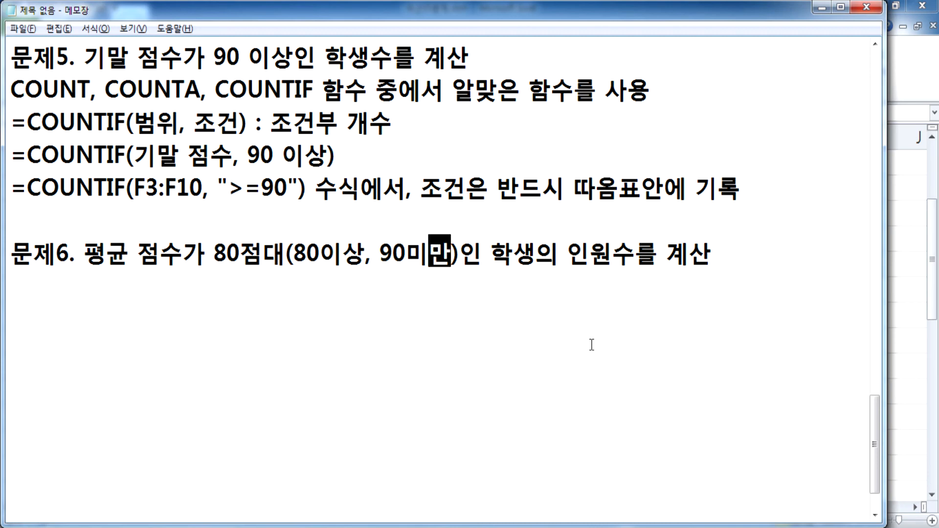
- Below the problem 6 heading, add the line "COUNTIF, SUMIF, COUNTA 함수 중에서 선택", followed by a new line
left_click(194, 290)
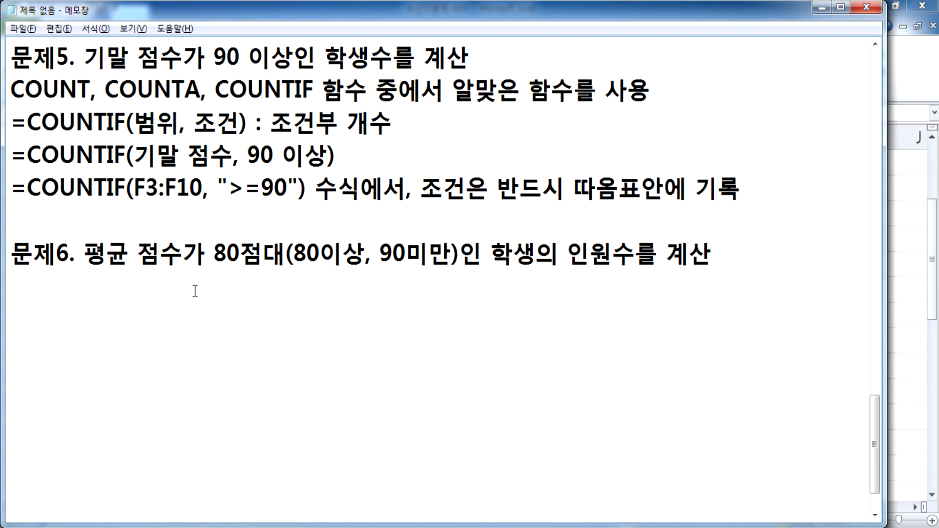
type("COUNT")
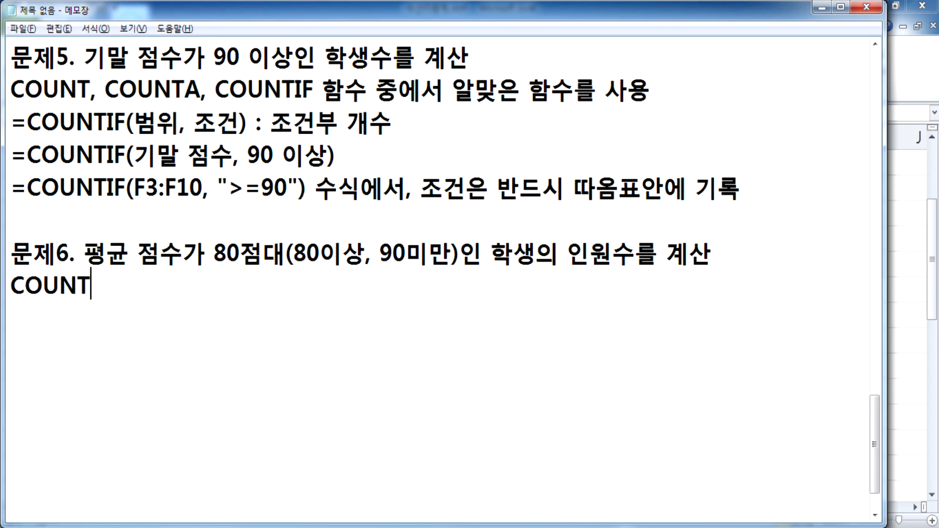
type("IF, SUMIF, ")
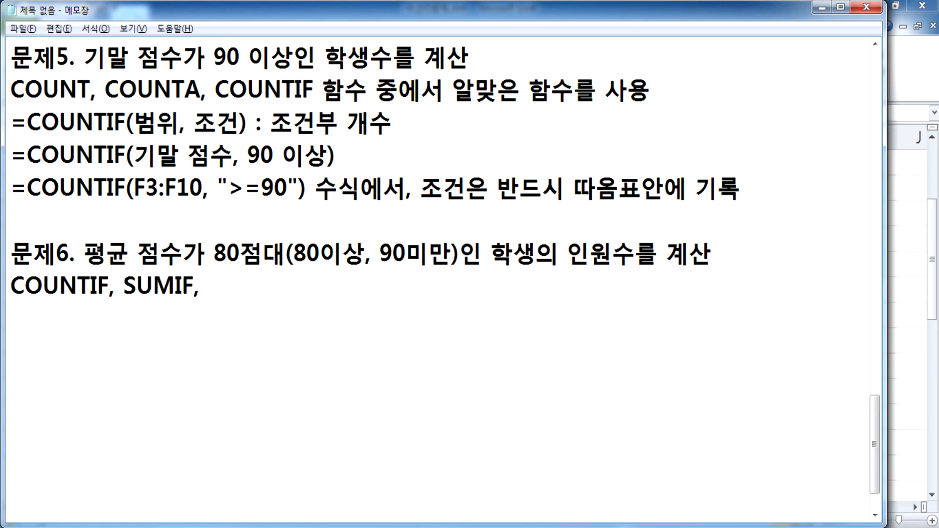
type("COUNT")
type("A")
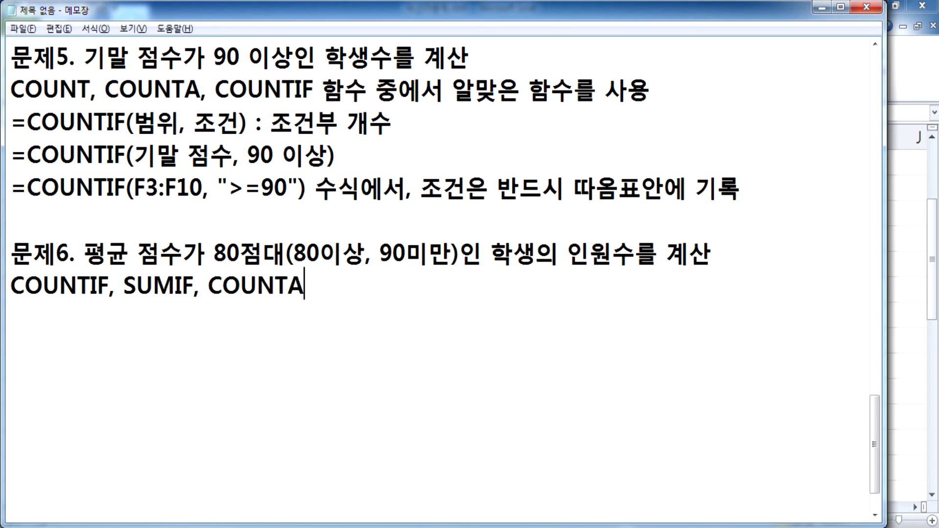
type(" 함수 중에서")
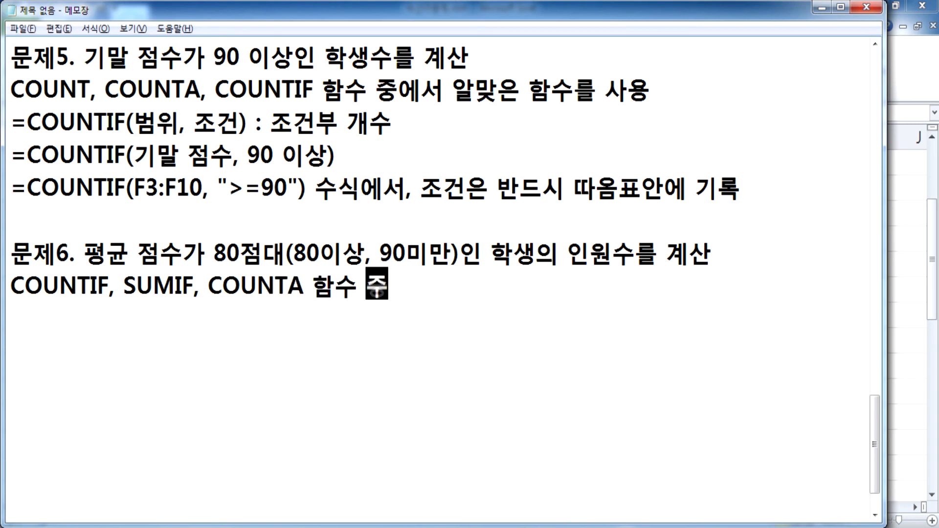
type(" 선택")
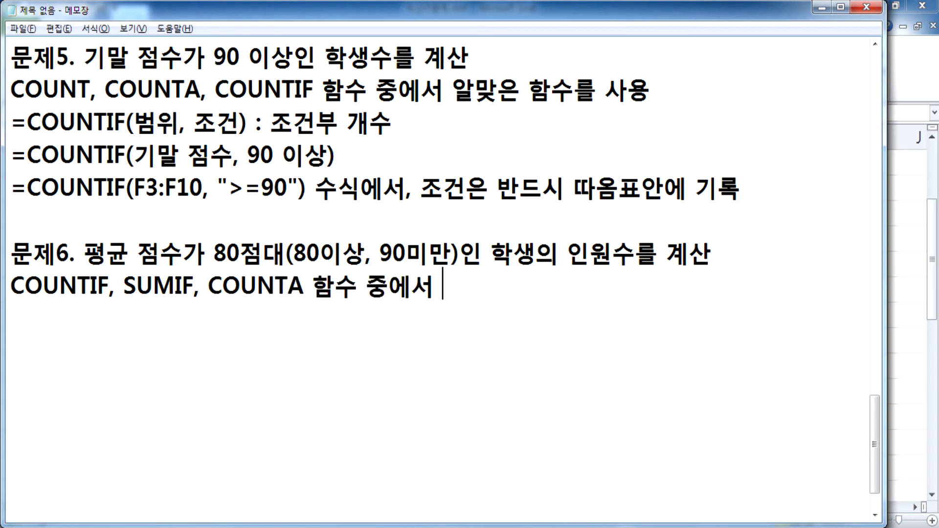
key("Return")
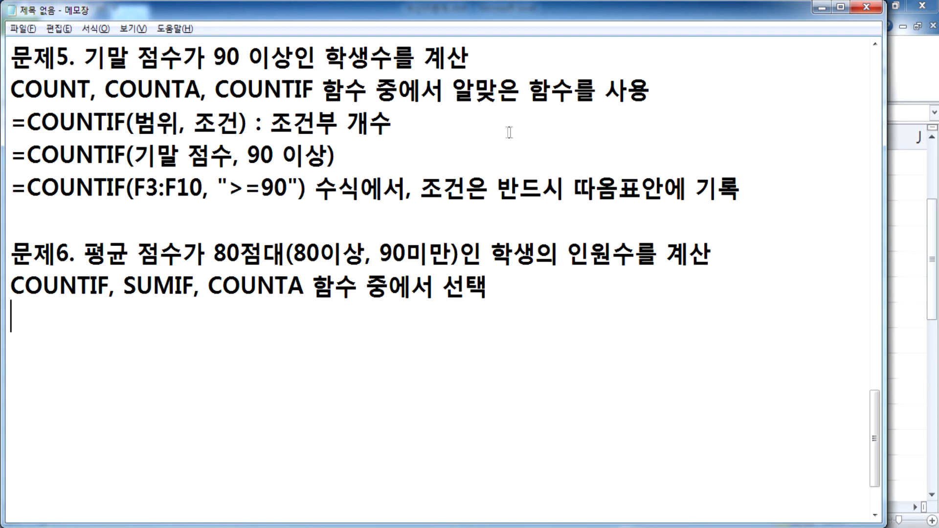
- Replace "선택" in the problem 6 function line with "알맞은 함수를 사용" copied from problem 5
left_click_drag(451, 88, 651, 88)
key("ctrl+c")
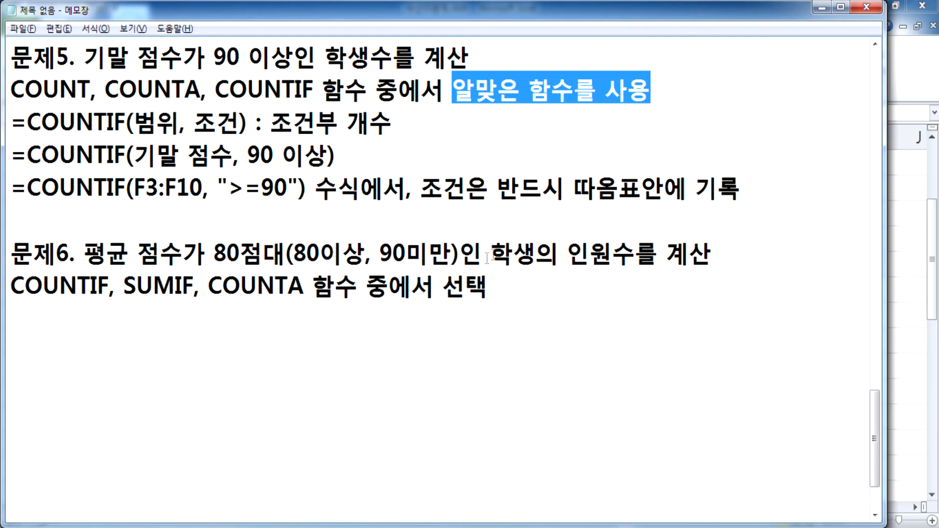
left_click_drag(443, 286, 514, 284)
key("ctrl+v")
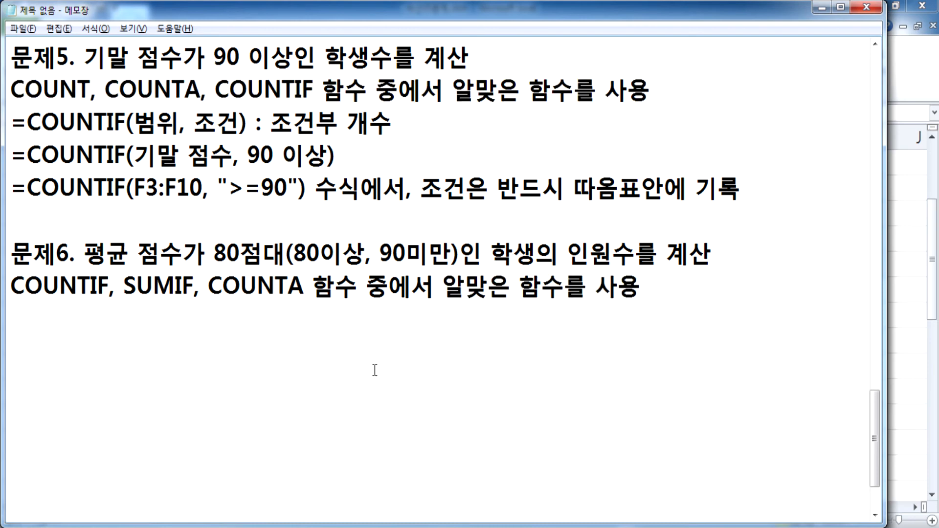
- Add the SUMIF syntax note "=SUMIF(범위, 조건, 합계를 구할 범위) : 조건부 합계" under the problem 6 function line
key("Return")
type("=SUMIF")
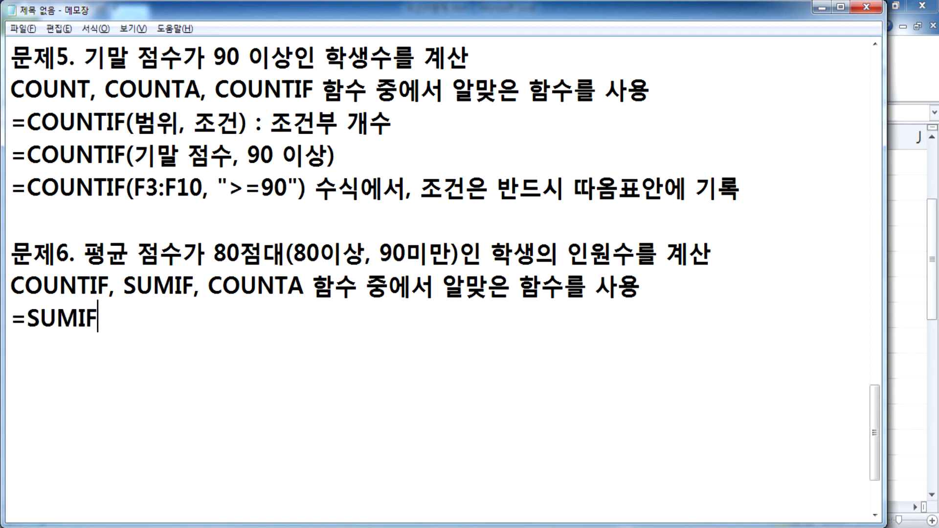
type("(범위, ")
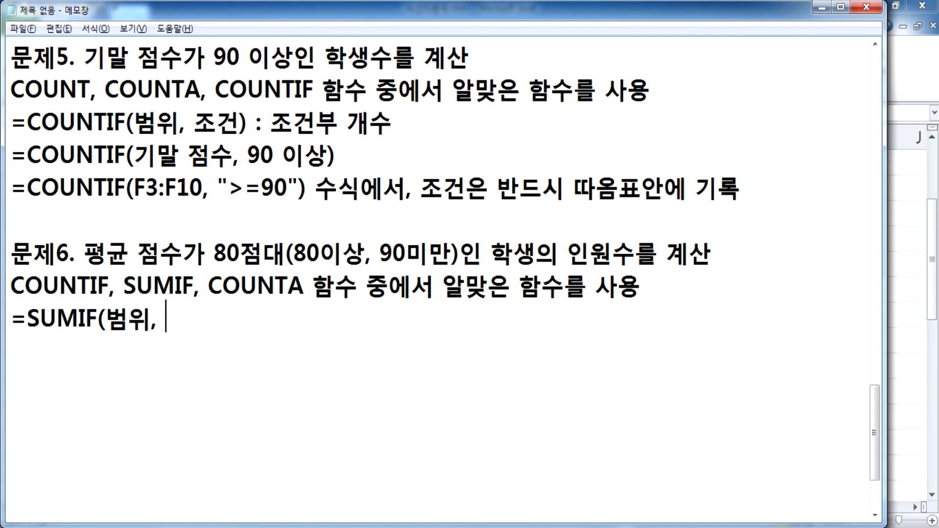
type("조거ㄴ, 합계를 ㄱ")
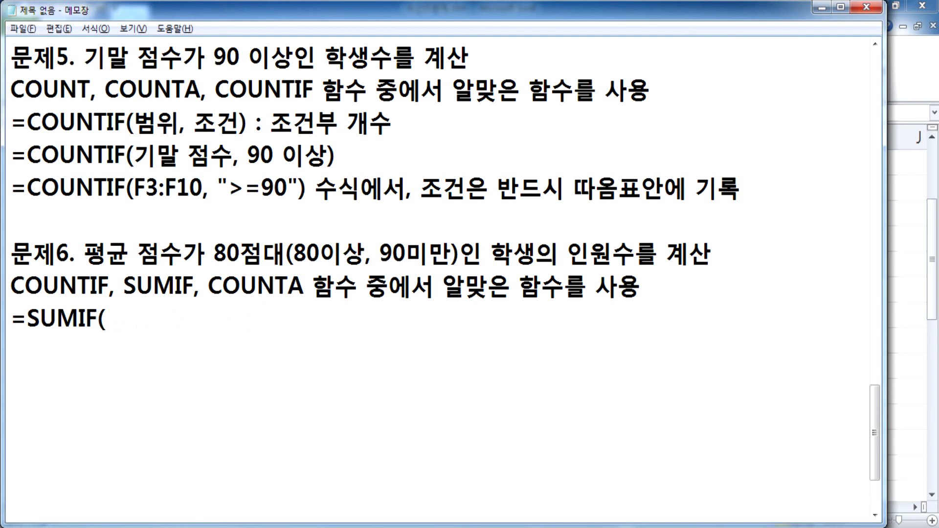
type("ㅜ할 범위) :")
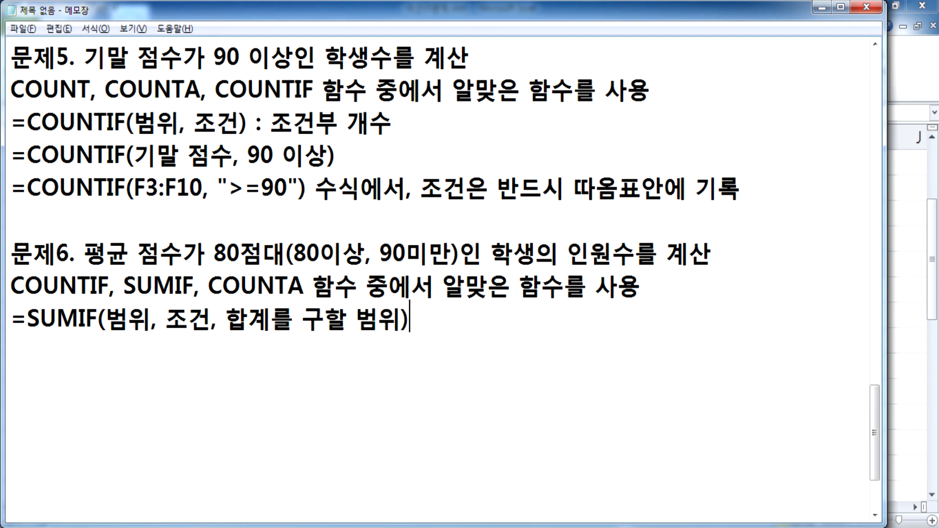
type(" 조건부 합계")
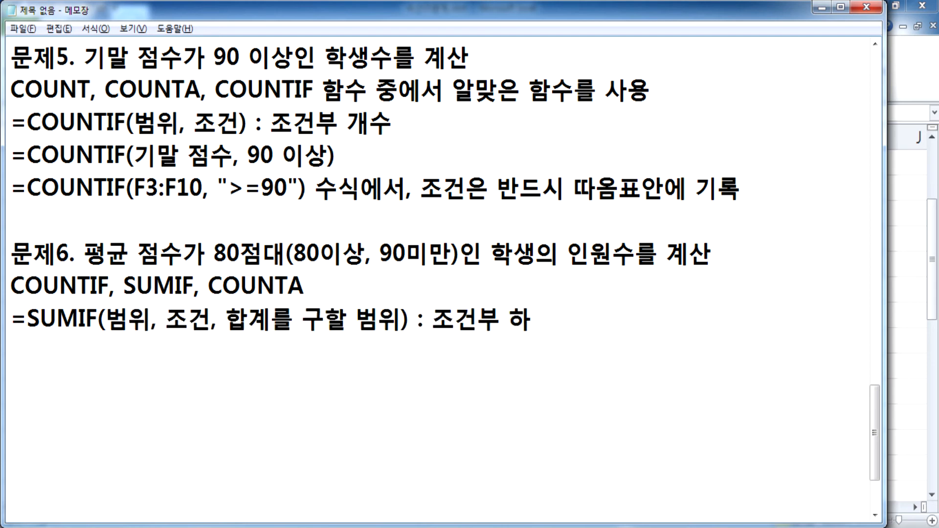
key("Return")
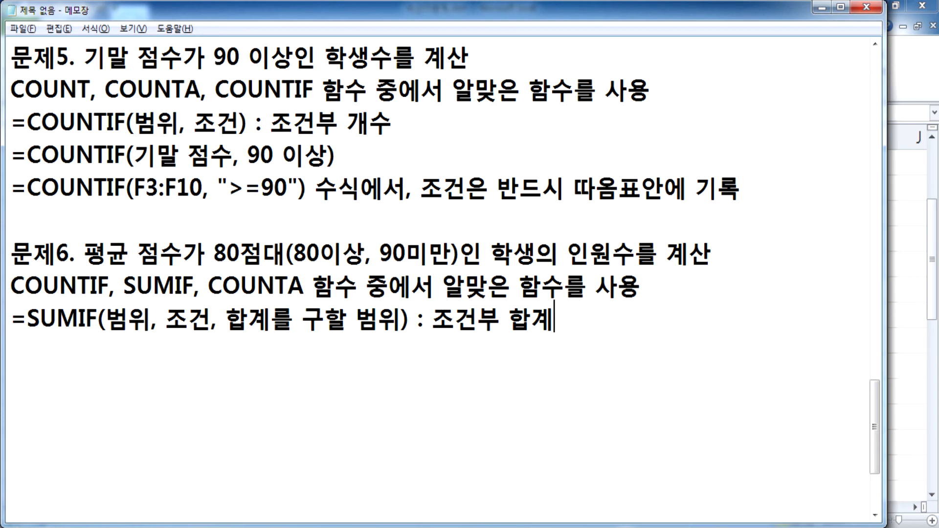
- Extend the SUMIF note with the example ", 남학생들의 체육점수의 합계를 계산하시오." and start a new line
type(", 남학")
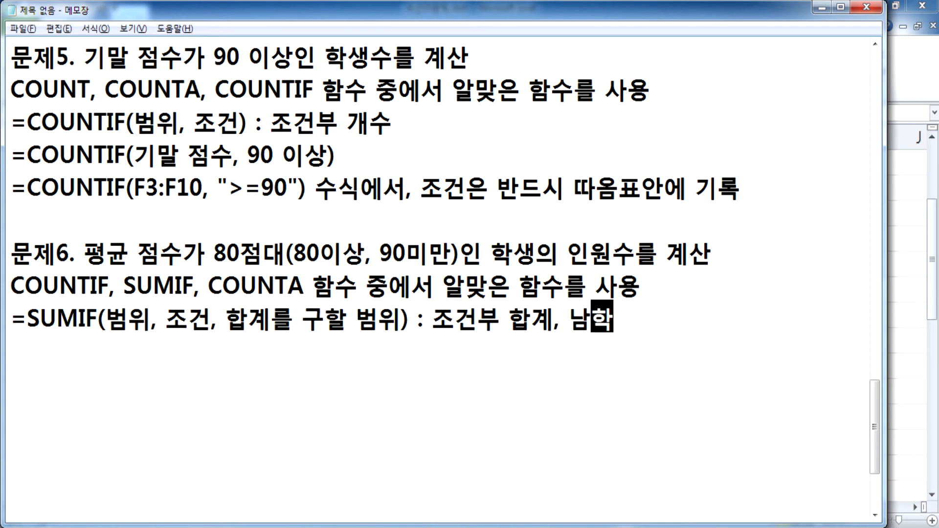
type("생들의 체유")
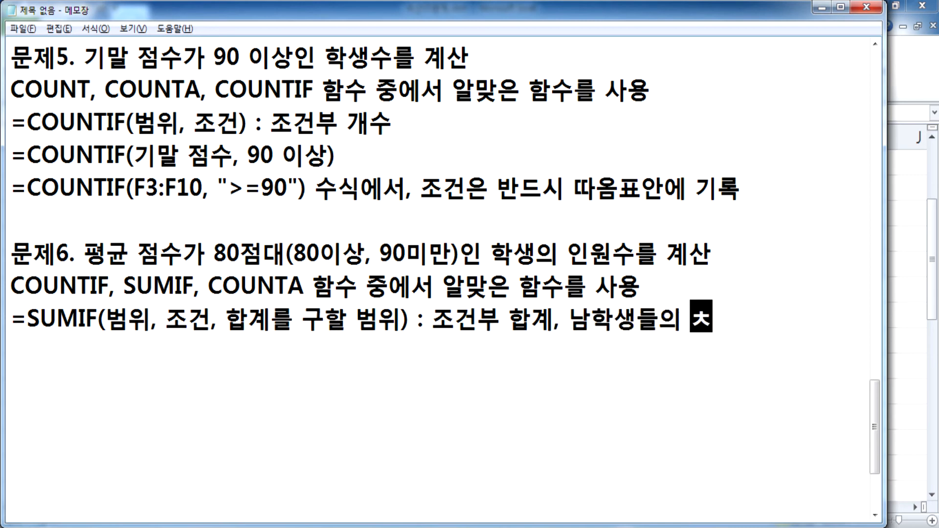
type("육점수의 학")
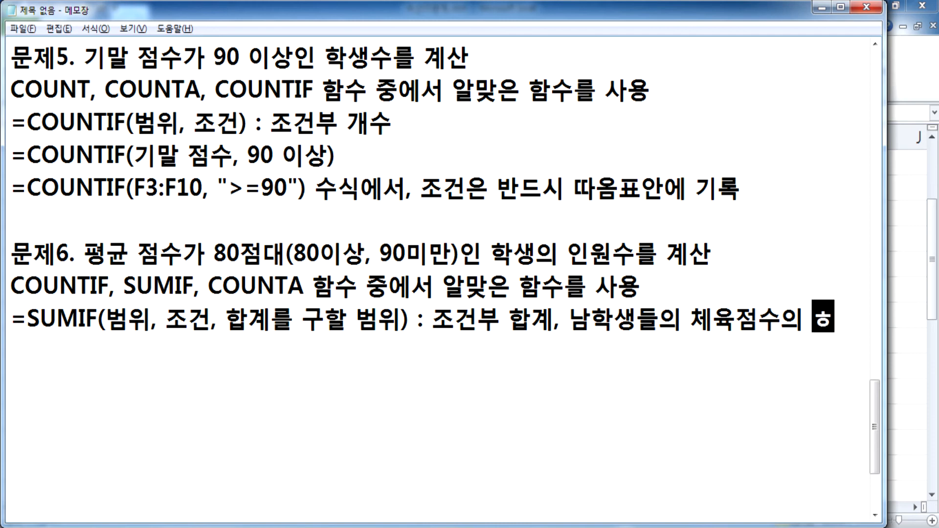
type("계를")
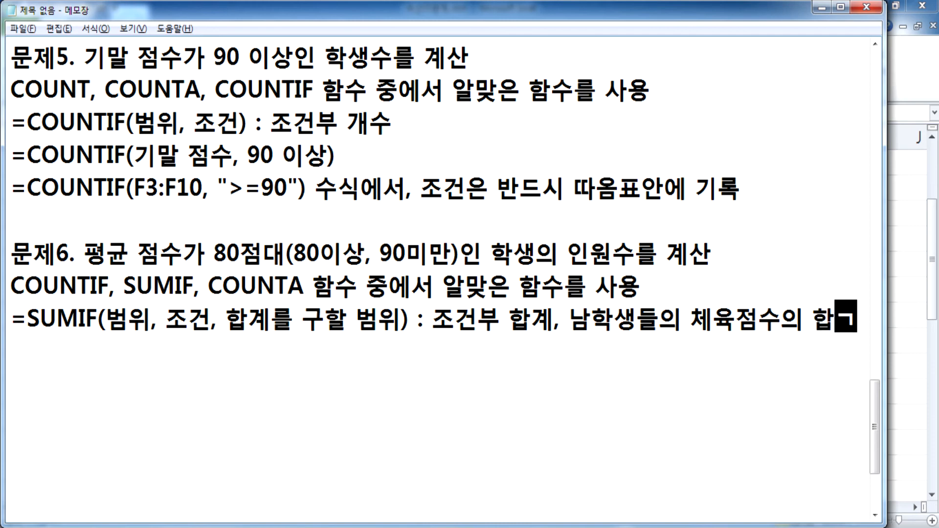
type(" ㄱ")
key("BackSpace")
key("BackSpace")
key("BackSpace")
type("계")
key("BackSpace")
type("를 ㄱ")
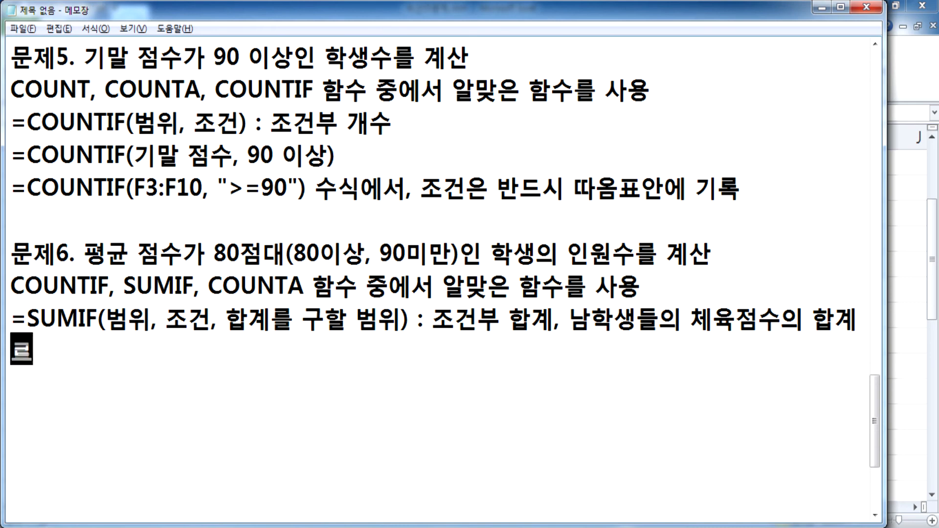
type("계산하시오.")
key("Return")
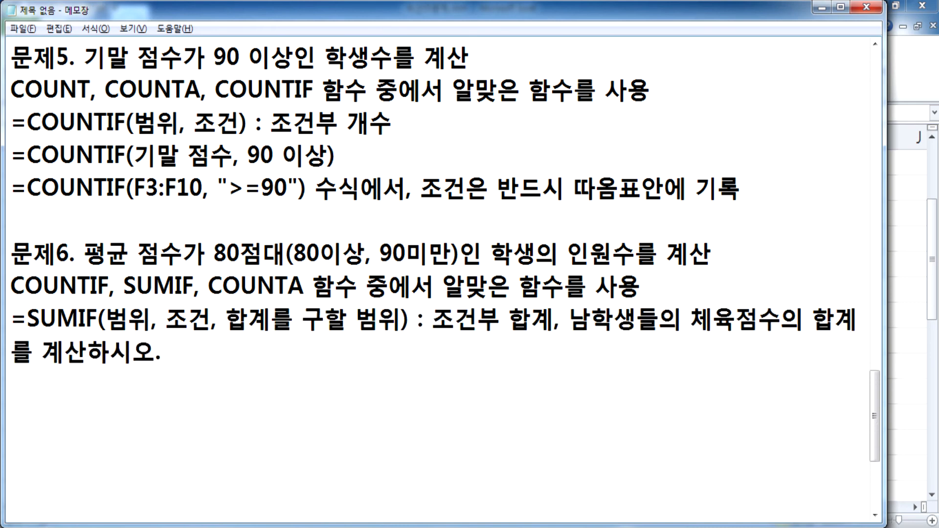
- Maximize the Notepad window and add the syntax line "=COUNTIF(범위, 조건)" below the SUMIF note
left_click(840, 7)
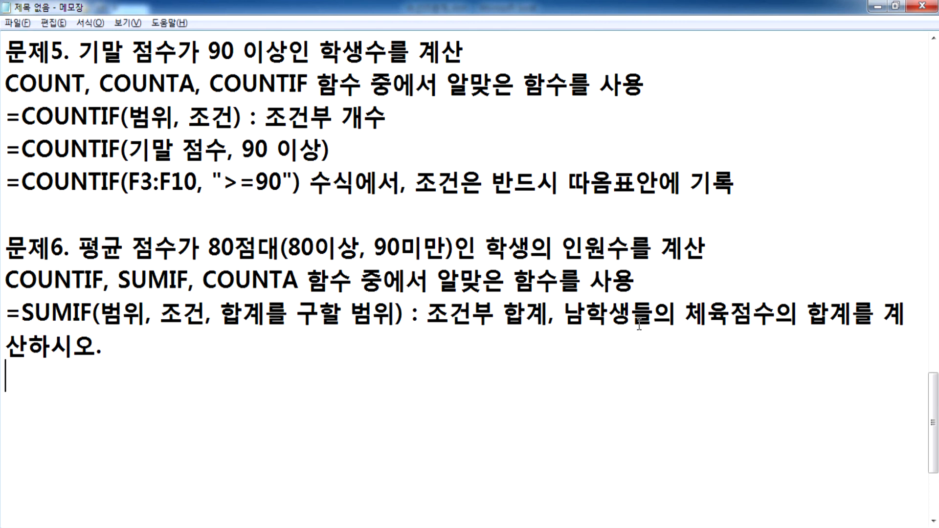
key("Return")
left_click_drag(203, 281, 300, 282)
left_click(107, 375)
scroll(111, 369, "down", 1)
type("=COUNTIF(")
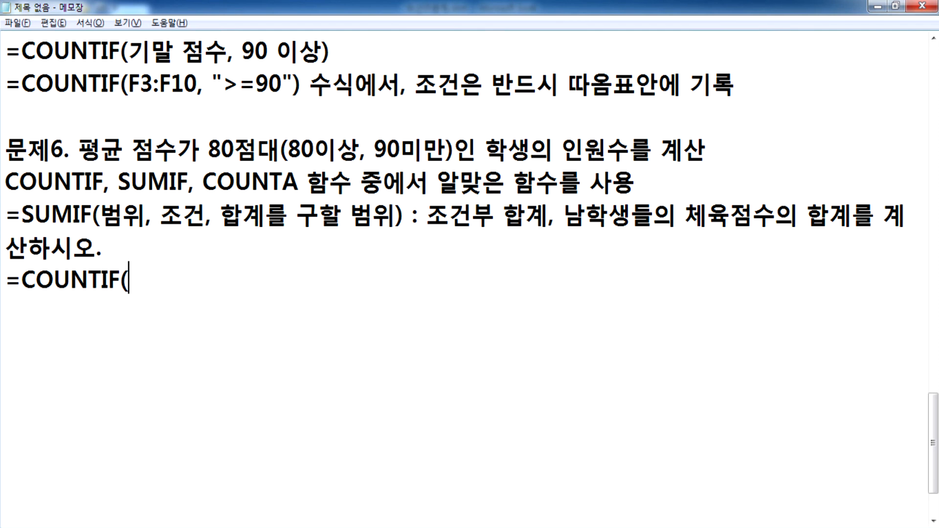
type("버ㅁ위, 조건)")
key("Return")
- Duplicate the problem 6 line "=COUNTIF(범위, 조건)" below itself and change the copy to "=COUNTIF(평균, 80점대)"
key("shift+Up")
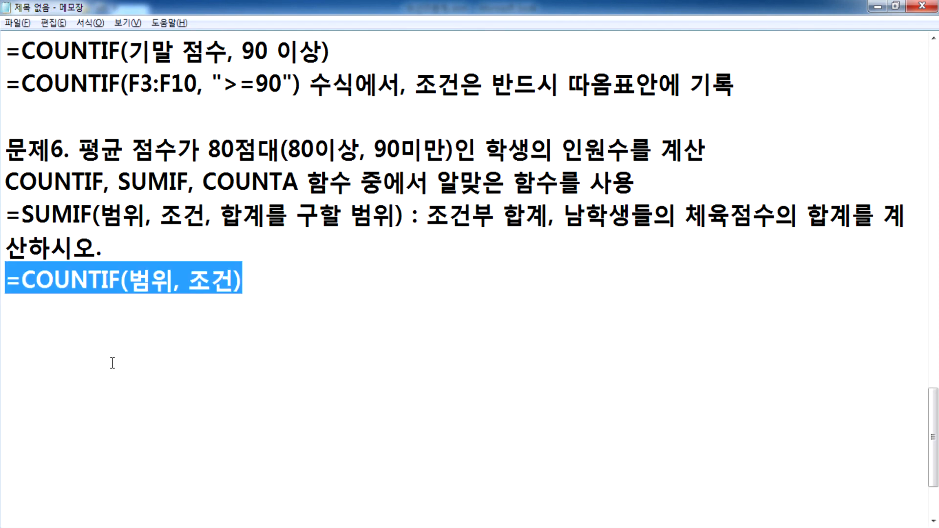
key("ctrl+c")
key("Right")
key("ctrl+v")
key("Up")
key("Right")
key("Right")
key("Right")
key("Right")
key("Right")
key("Right")
key("Right")
key("Right")
key("Right")
type("평균")
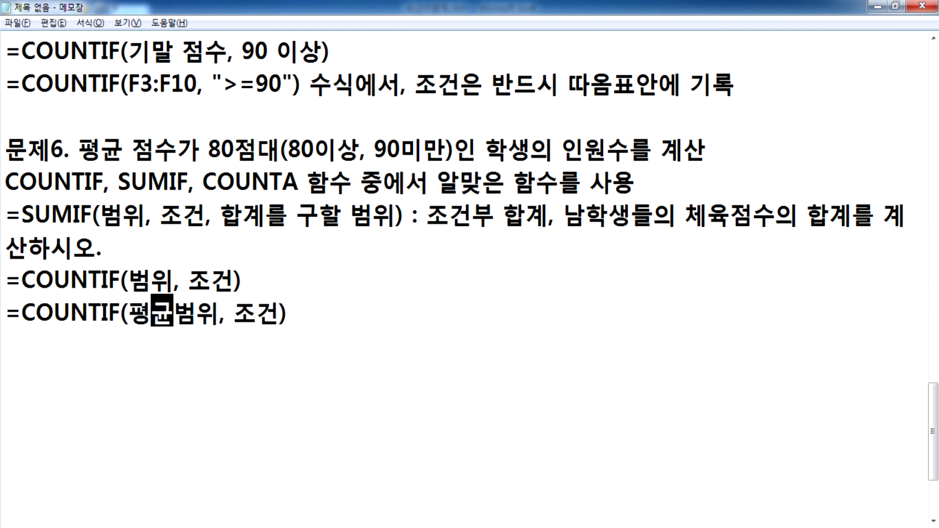
key("Delete")
key("Delete")
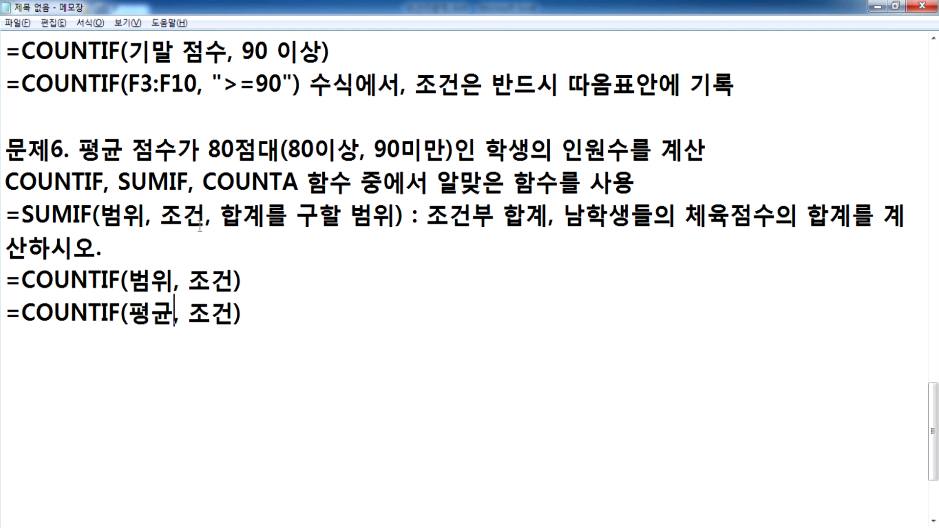
left_click_drag(188, 312, 229, 311)
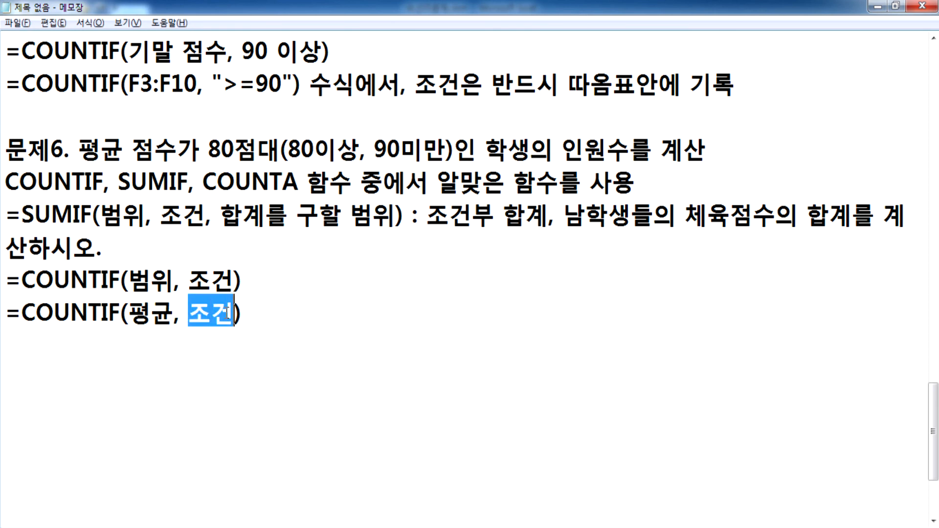
type("80점대")
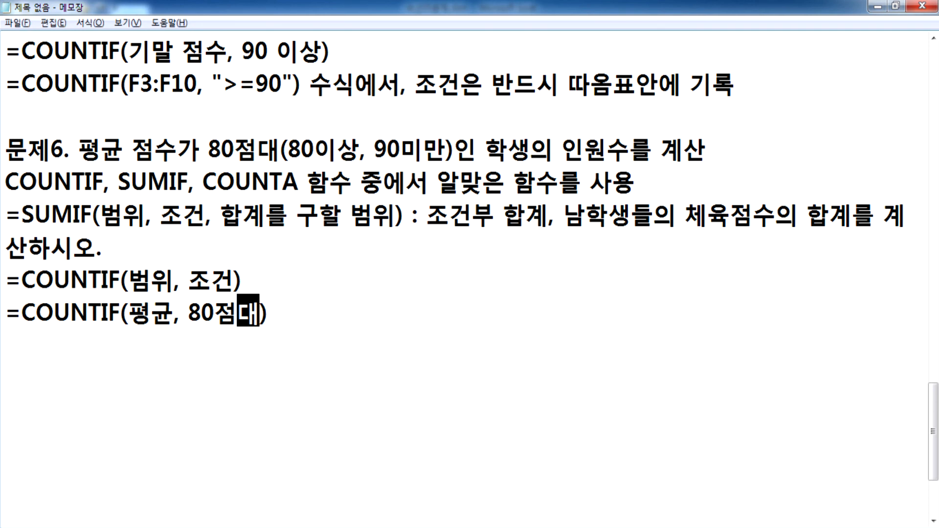
- Highlight "80이상, 90미만" in the problem 6 heading, and delete the "=COUNTIF(평균, 80점대)" line
left_click_drag(288, 149, 442, 147)
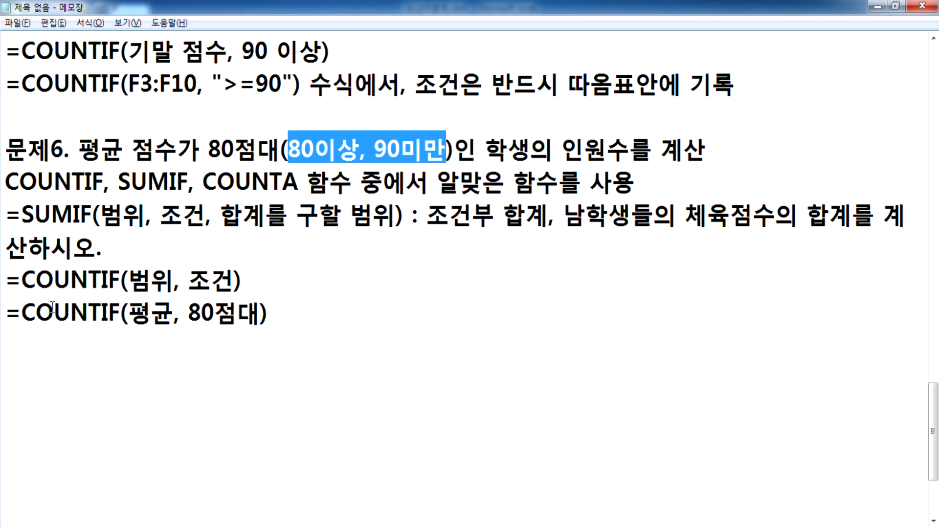
left_click_drag(8, 313, 51, 342)
key("Delete")
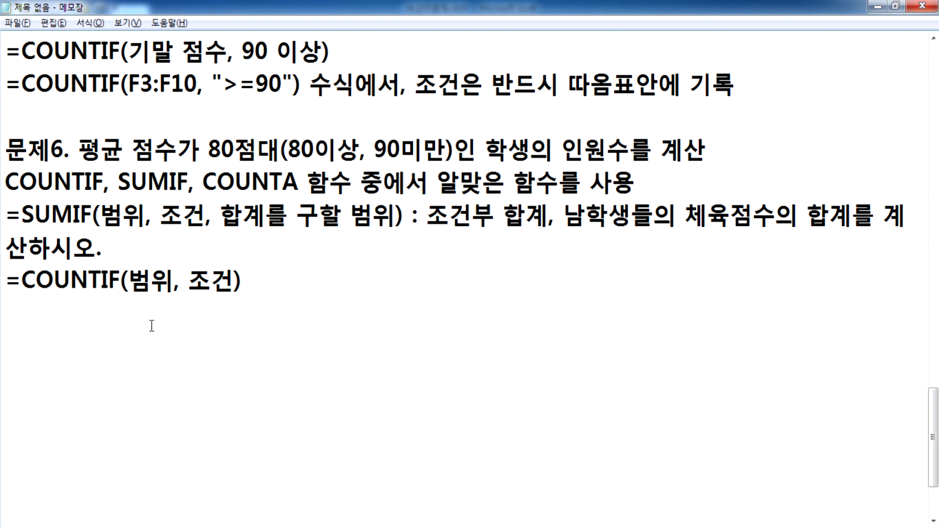
- Restore the deleted "=COUNTIF(평균, 80점대)" line and add "=COUNTIF(평균, 80이상, 90미만) X" below it
key("ctrl+z")
left_click_drag(289, 149, 447, 148)
left_click_drag(189, 345, 256, 344)
key("ctrl+v")
left_click(419, 348)
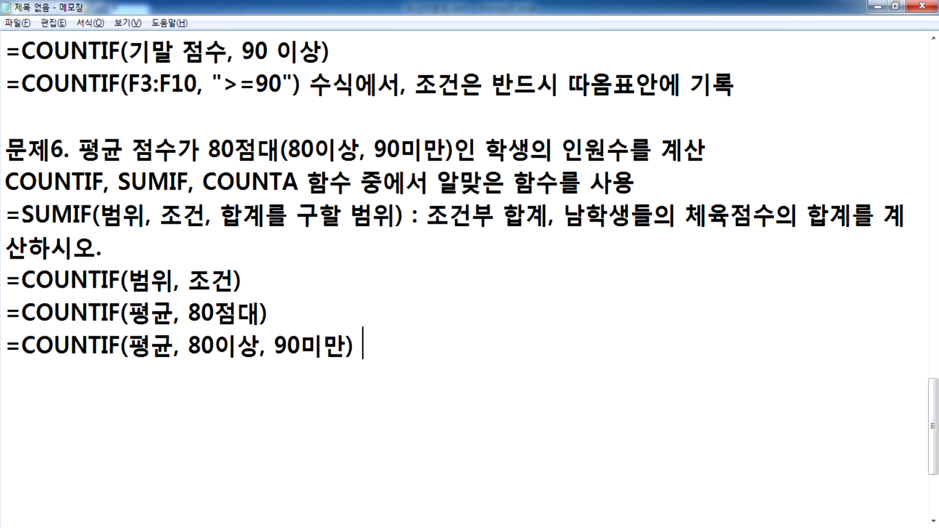
type("X")
key("Return")
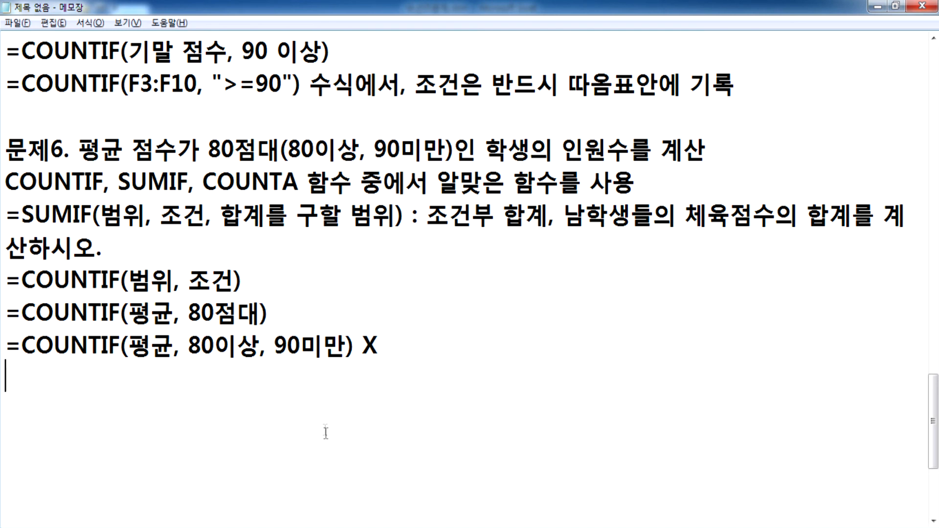
- Copy the "=COUNTIF(평균, 80점대)" line onto the empty line below the one marked X
scroll(323, 394, "down", 1)
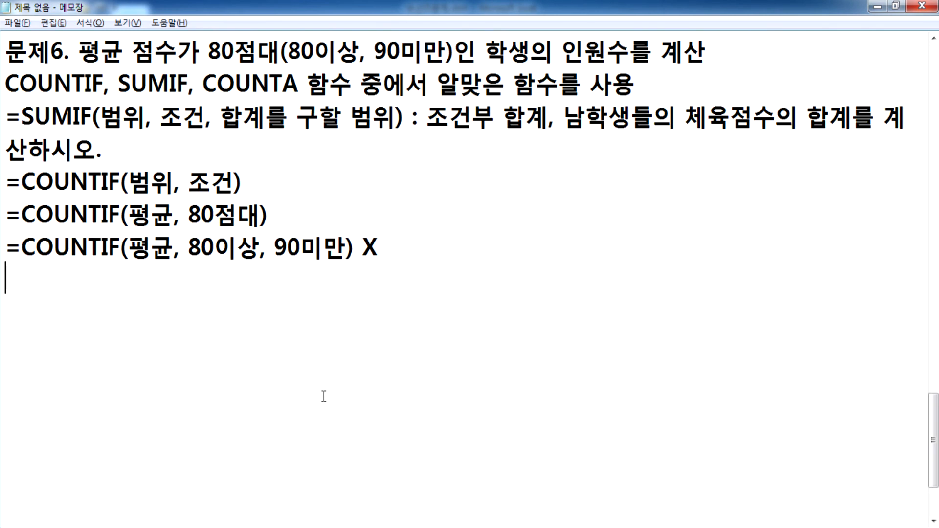
key("ctrl+v")
key("Left")
key("Up")
key("Up")
key("Home")
key("shift+Down")
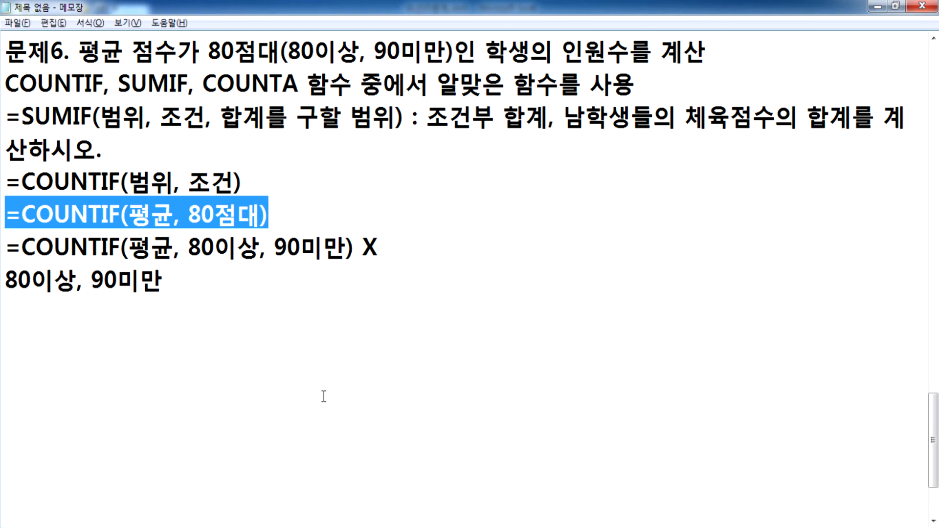
key("ctrl+c")
key("Down")
key("Down")
key("shift+Up")
key("ctrl+v")
key("BackSpace")
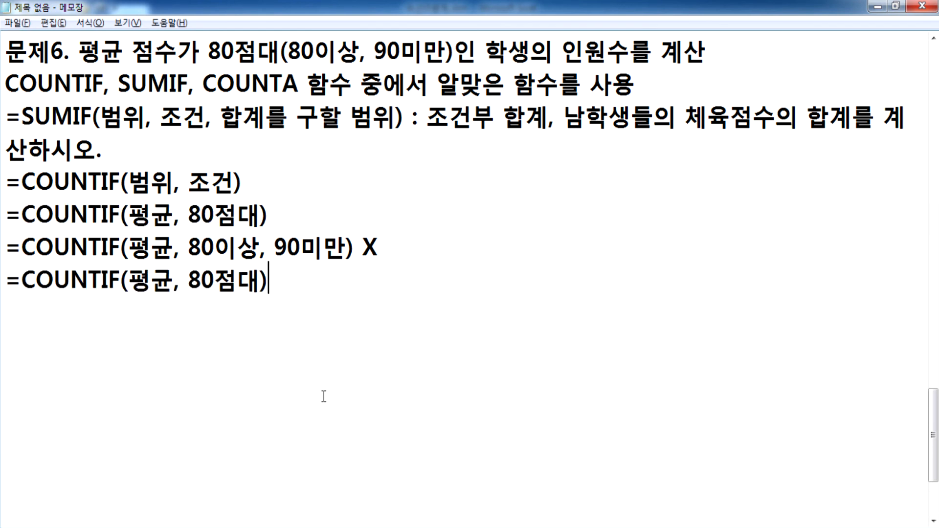
- Change the condition in the copied COUNTIF line to "80이상"
key("Left")
key("Left")
key("Left")
key("Left")
key("Left")
key("shift+Right")
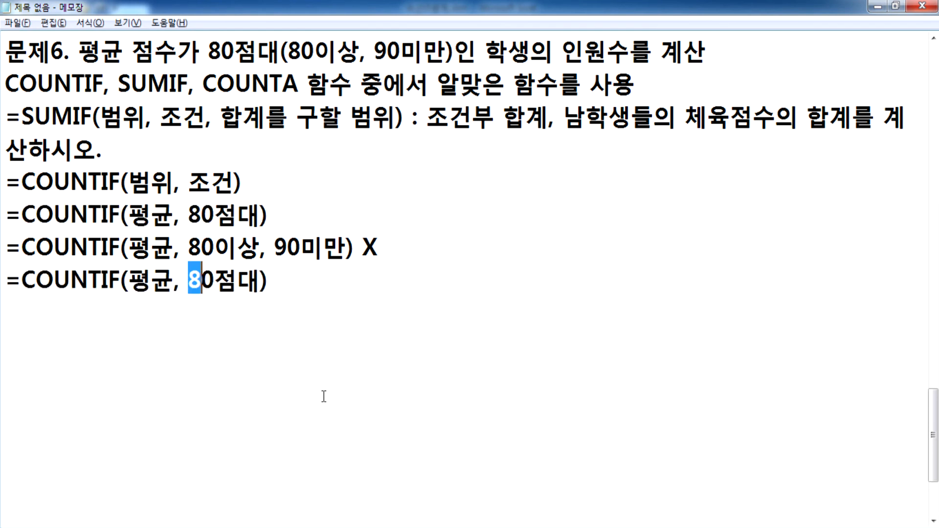
key("shift+Right")
key("shift+Right")
key("shift+Right")
type("80")
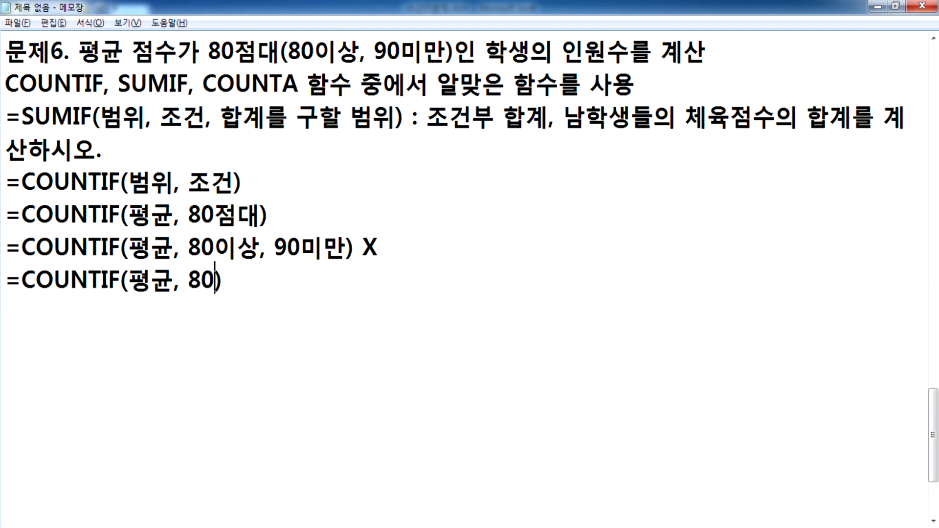
type("DLT")
key("BackSpace")
key("BackSpace")
key("BackSpace")
type("이상")
- Append "-COUNTIF(평균, 80점대)" to the "=COUNTIF(평균, 80이상)" line, without a second equals sign
key("Right")
type("-")
key("ctrl+v")
key("BackSpace")
key("Left")
key("Left")
key("Left")
key("Left")
key("Left")
key("Left")
key("Left")
key("Left")
key("Left")
key("Left")
key("Left")
key("Left")
key("Left")
key("Left")
key("Left")
key("Left")
key("Left")
key("Left")
key("Left")
key("Left")
key("Delete")
- Change the subtracted COUNTIF's condition to "90이상", mark the line with "O" and start a new line
key("End")
key("Left")
key("Left")
key("Left")
key("Left")
key("Left")
type("90")
key("Delete")
key("Delete")
key("Delete")
key("Delete")
type("이상")
left_click(253, 341)
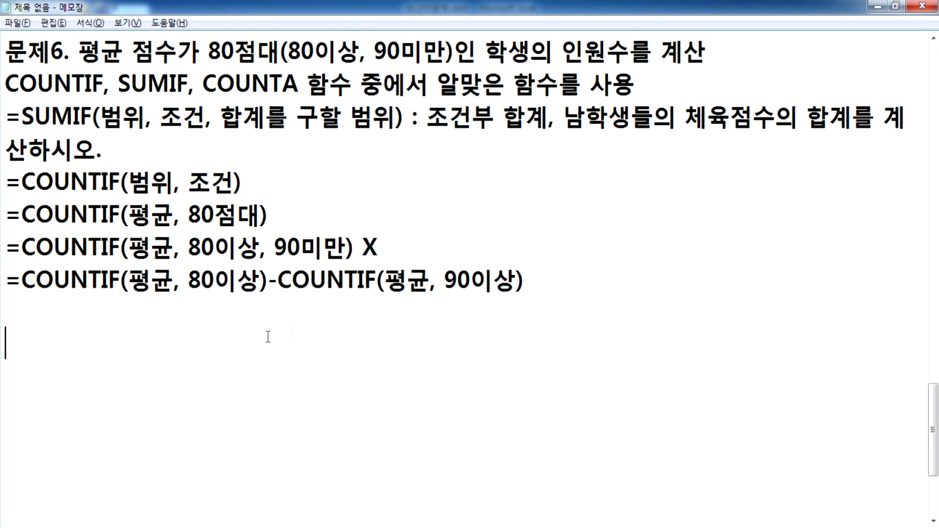
left_click(594, 268)
type("O")
key("Return")
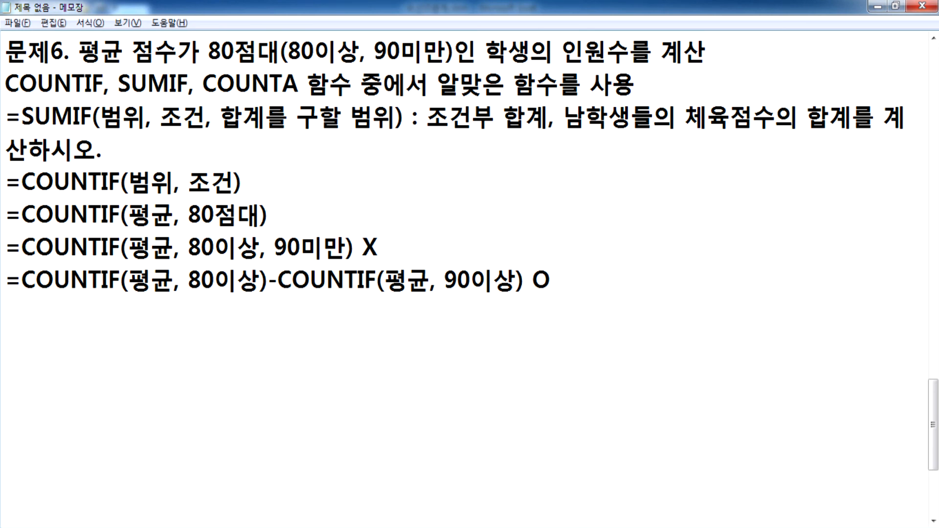
- Highlight the 80 and 90 conditions in the notes, and examine the averages in G3:G10 of the Excel worksheet
left_click(303, 207)
left_click_drag(201, 247, 323, 247)
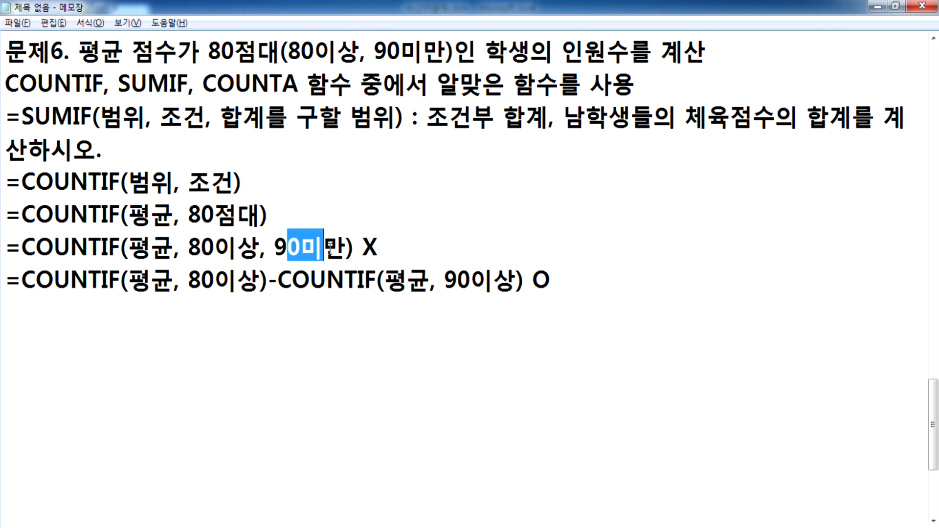
left_click_drag(184, 280, 261, 281)
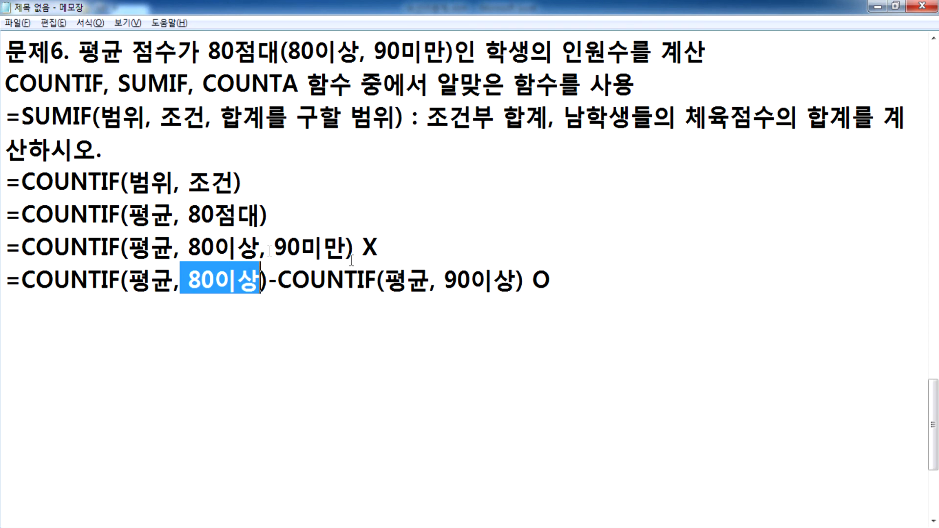
left_click(538, 281)
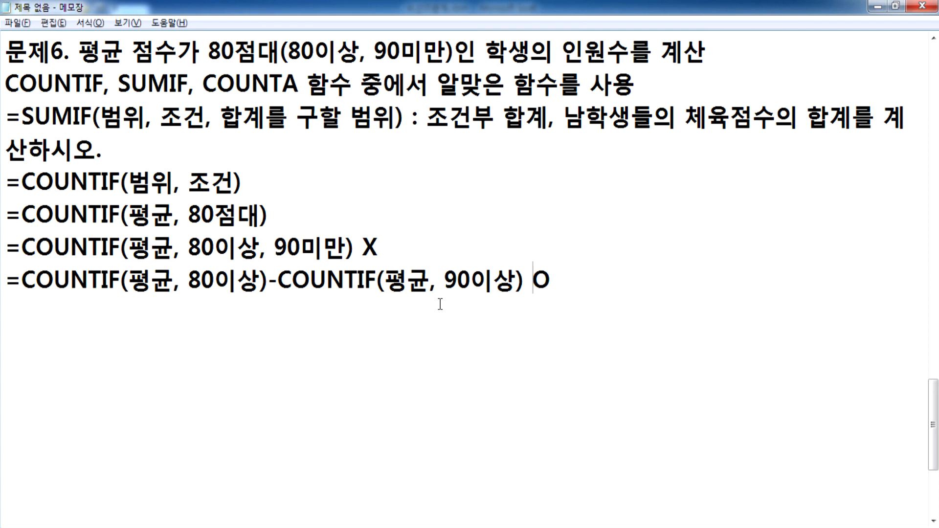
key("alt+Tab")
scroll(518, 225, "up", 2)
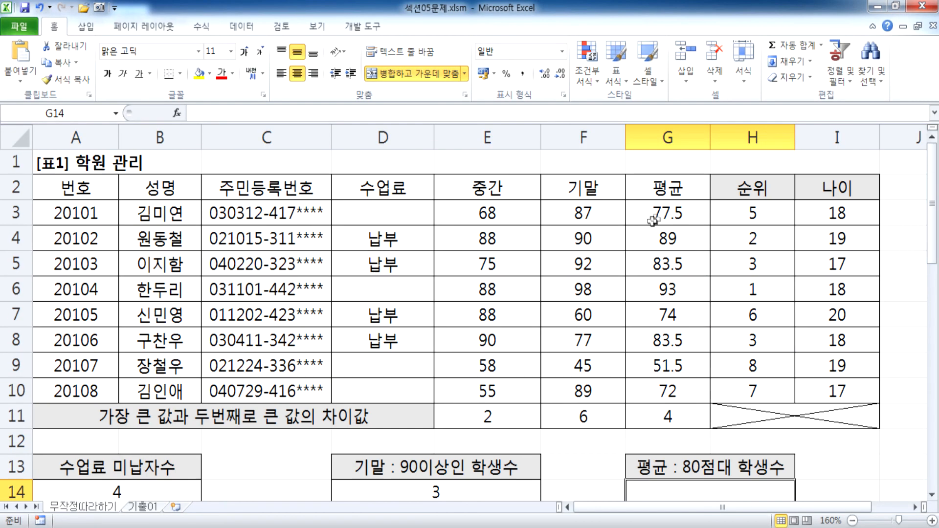
left_click_drag(652, 215, 648, 386)
key("Return")
key("Return")
key("Return")
key("Return")
key("Return")
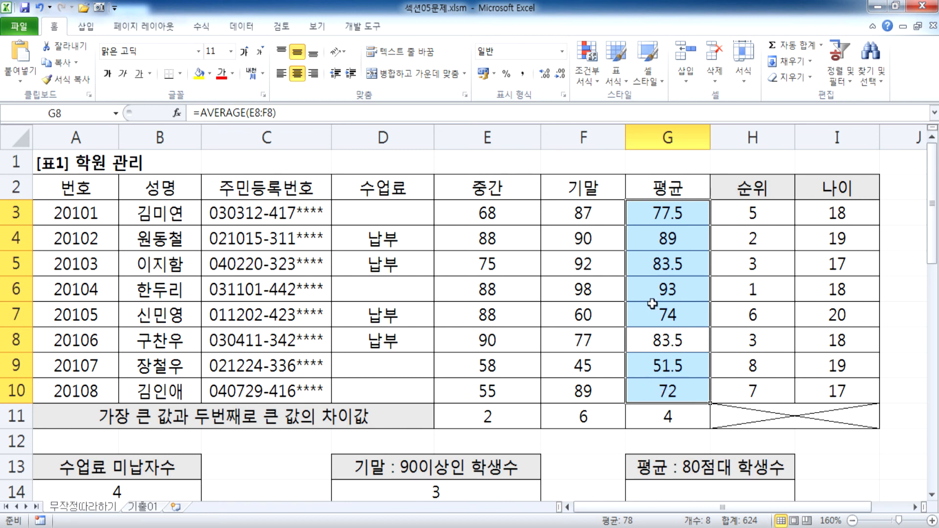
left_click(649, 290)
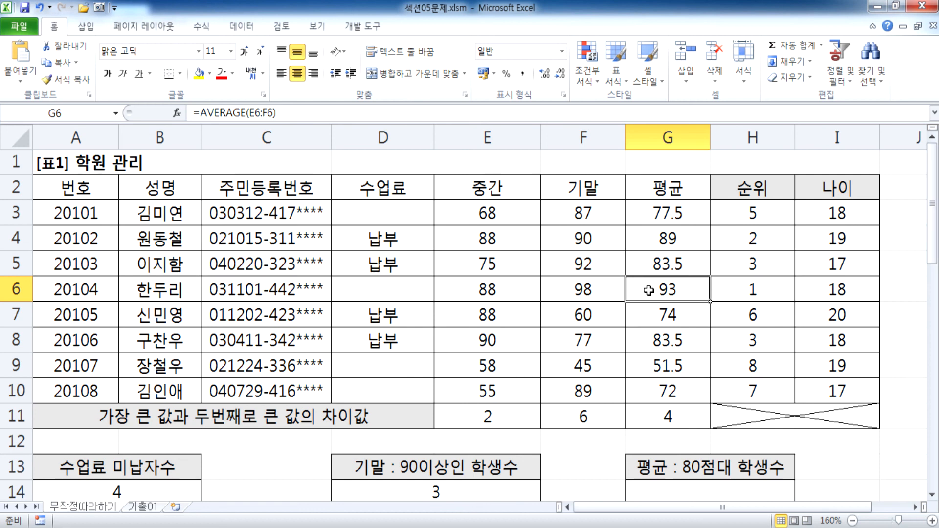
- Switch back to Notepad and duplicate the subtraction line marked "O" directly below itself
key("alt+Tab")
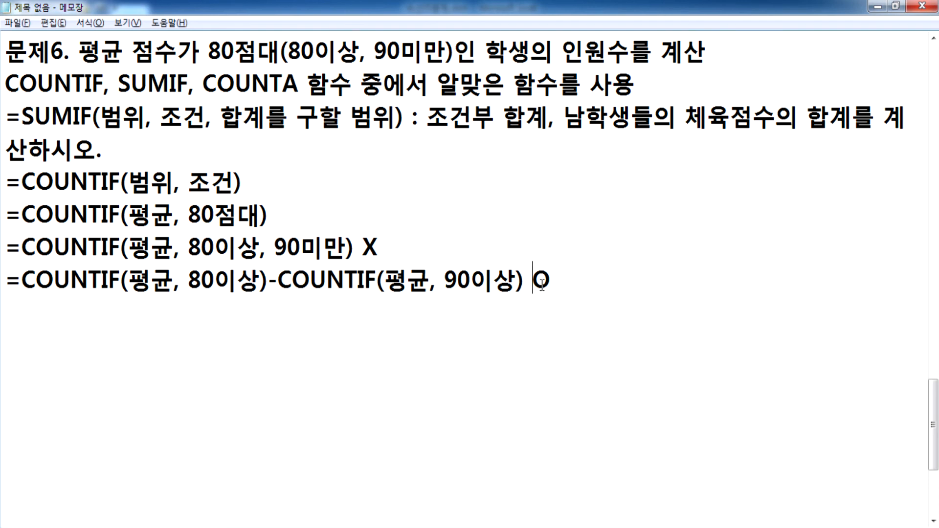
left_click_drag(5, 280, 4, 298)
key("ctrl+c")
key("ctrl+v")
key("ctrl+v")
- Check the average column's cell range in Excel and replace the first "평균" in the duplicated line with "G3:G10"
left_click_drag(128, 310, 174, 316)
key("alt+Tab")
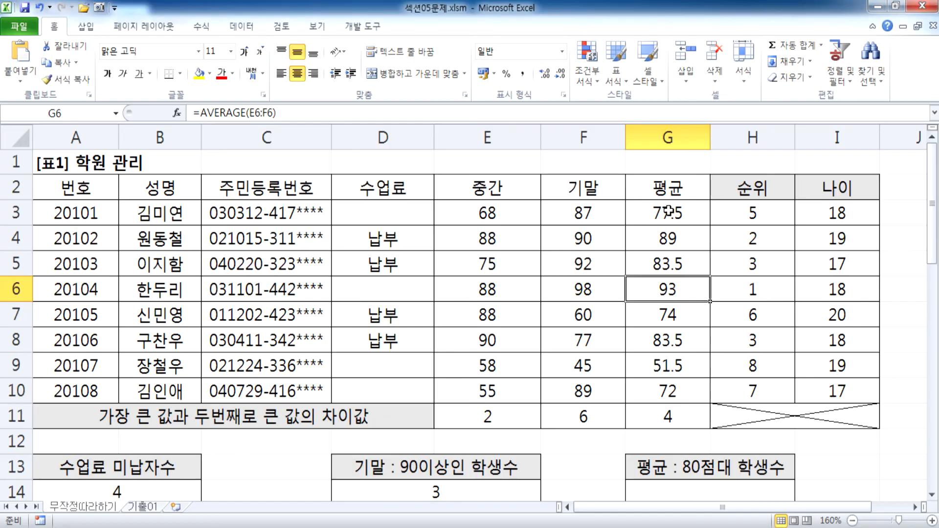
key("alt+Tab")
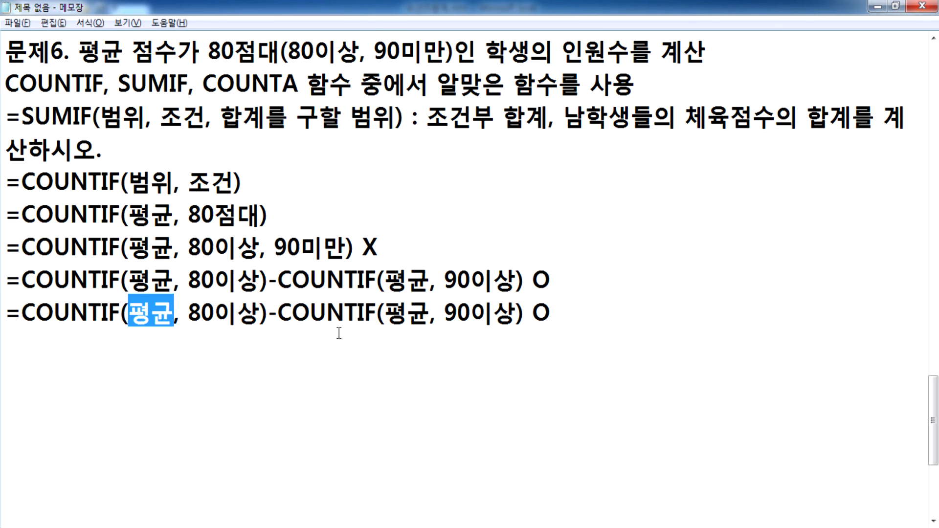
type("ㅎ3:ㅎ1")
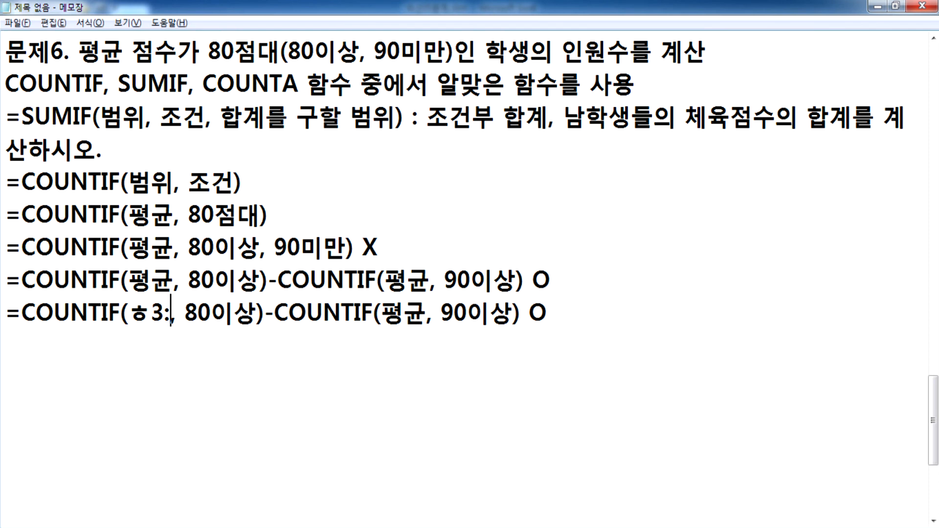
type("0")
key("BackSpace")
key("BackSpace")
key("BackSpace")
key("BackSpace")
key("BackSpace")
key("BackSpace")
type("G3:G1")
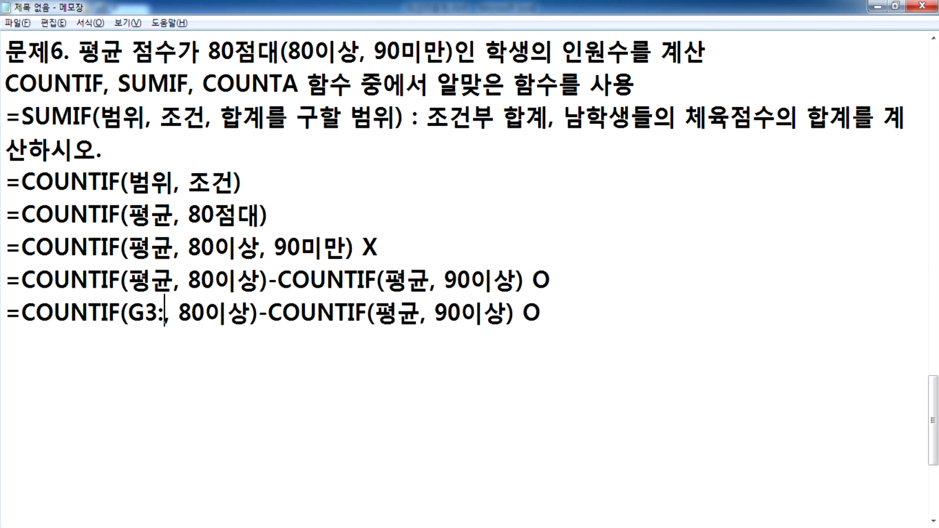
type("0")
- Rewrite the first condition "80이상" in the duplicated line as ">=80" in quotation marks
key("Right")
key("Right")
key("shift+Right")
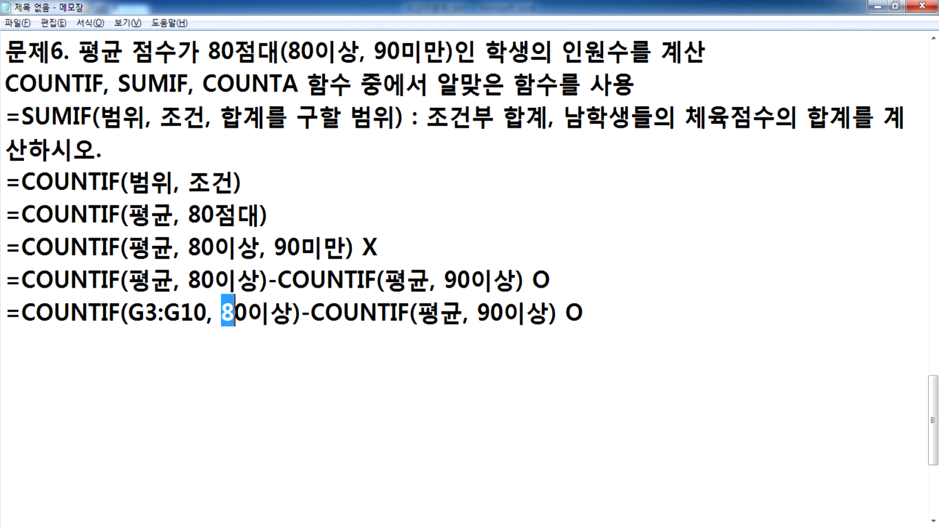
key("Left")
type("\">=")
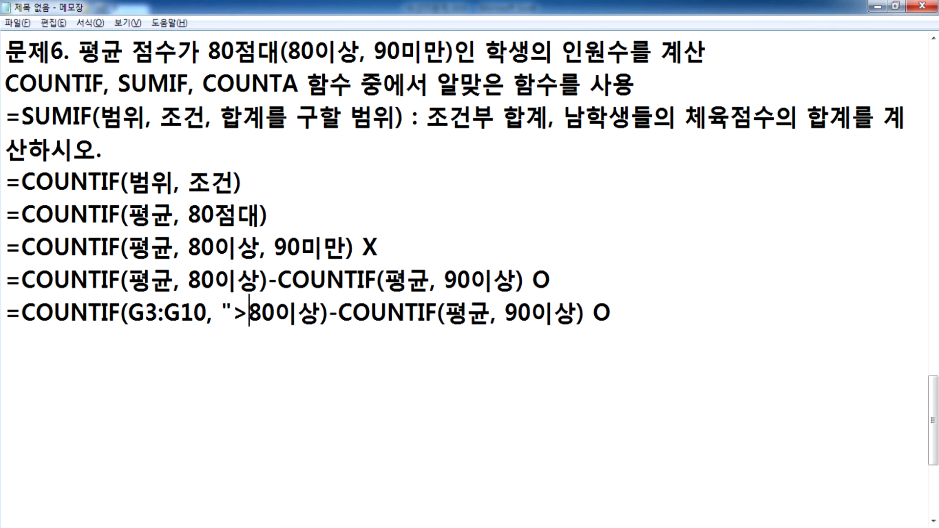
key("Right")
key("Right")
key("Delete")
key("Delete")
type("\"")
- Replace "평균" in the subtracted COUNTIF of the duplicated line with "G3:G10"
key("Right")
key("Right")
key("Right")
key("Right")
key("Right")
key("Right")
key("Right")
key("Right")
key("Right")
key("Right")
type("F")
key("BackSpace")
type("G3:G10")
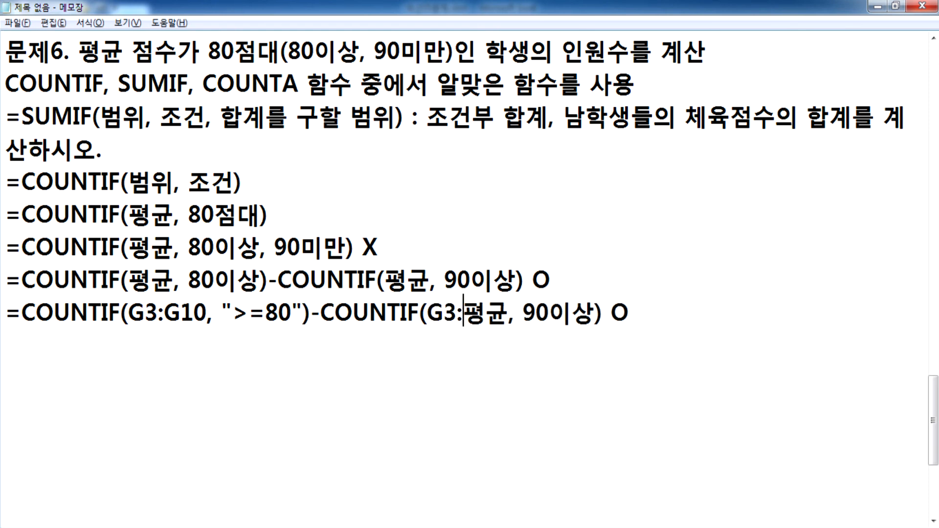
key("Delete")
key("Delete")
- Rewrite the subtracted COUNTIF's condition as ">=90" in quotation marks and highlight the whole formula line
key("Right")
key("Right")
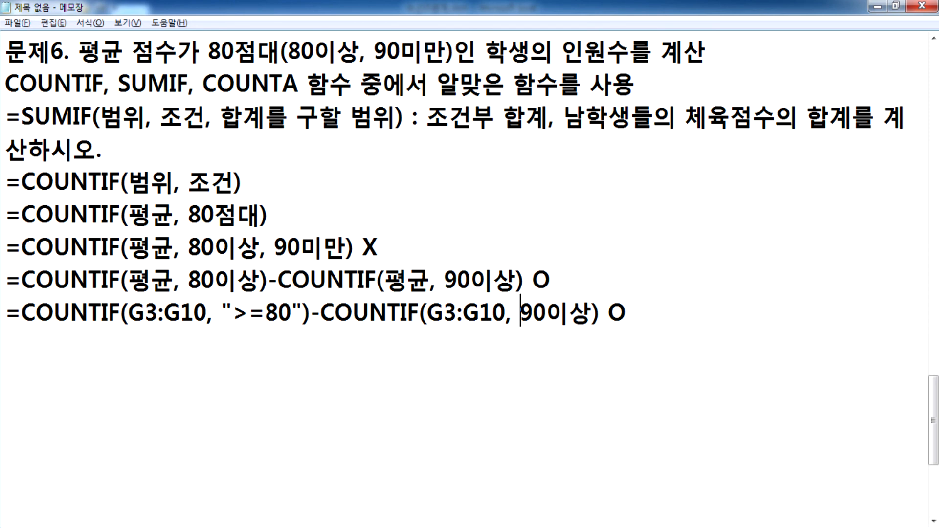
type("\">=")
key("Right")
key("Right")
key("Delete")
key("Delete")
key("Delete")
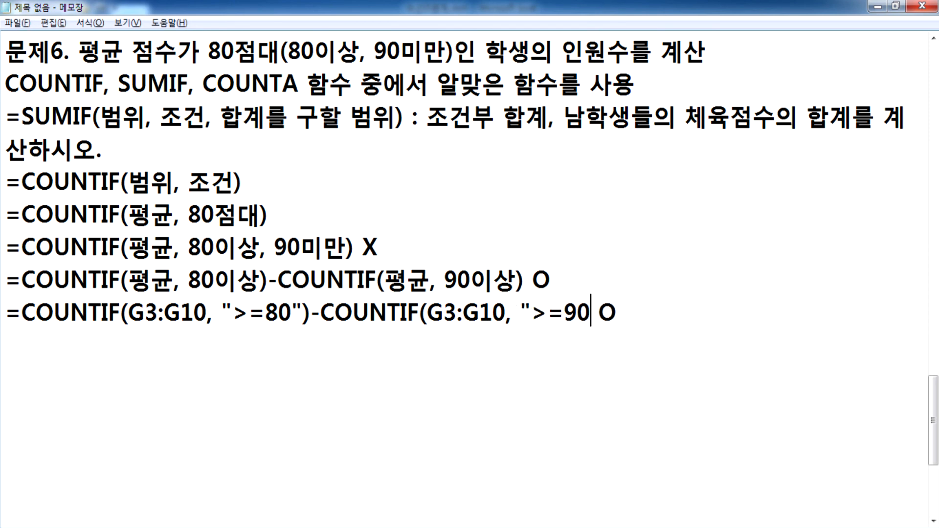
type("\")")
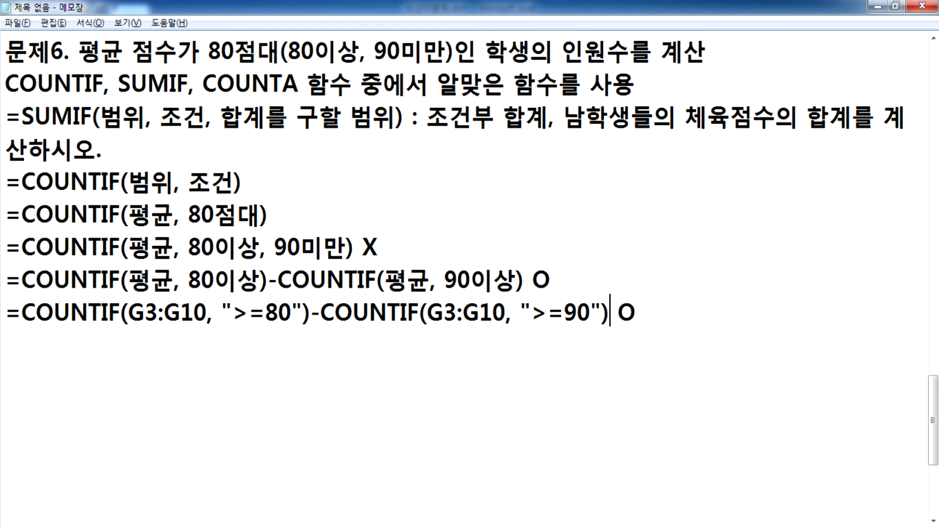
left_click(298, 352)
left_click_drag(6, 315, 7, 339)
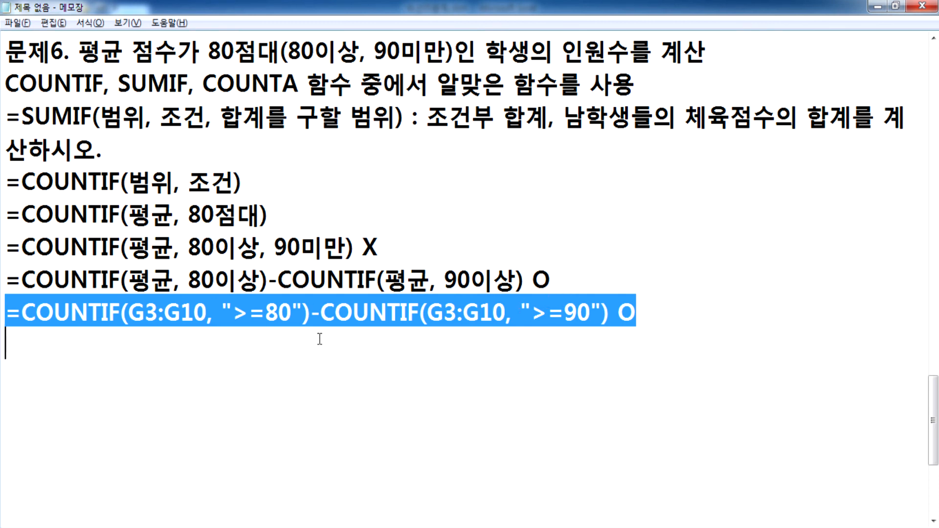
left_click(289, 343)
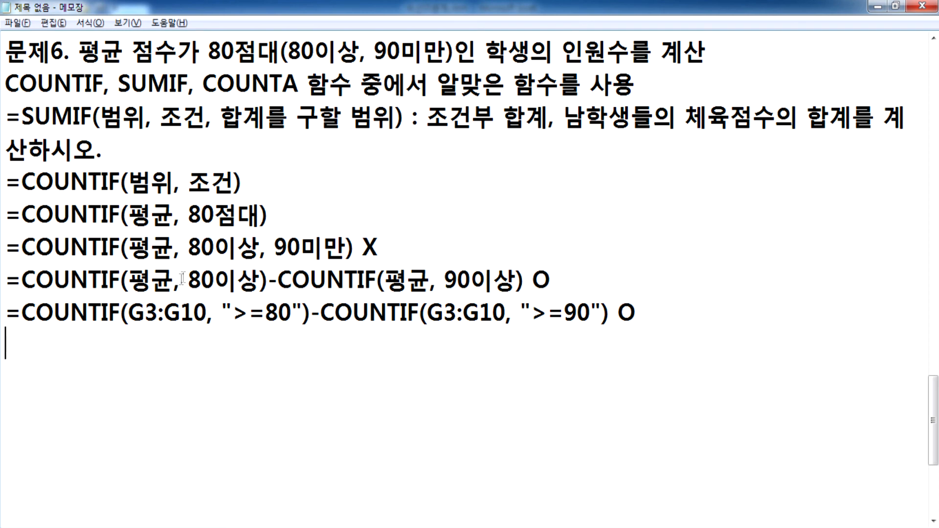
- Switch to Excel and enter =COUNTIF(G3:G10,">=80") in the cell below "평균 : 80점대 학생수"
left_click(401, 527)
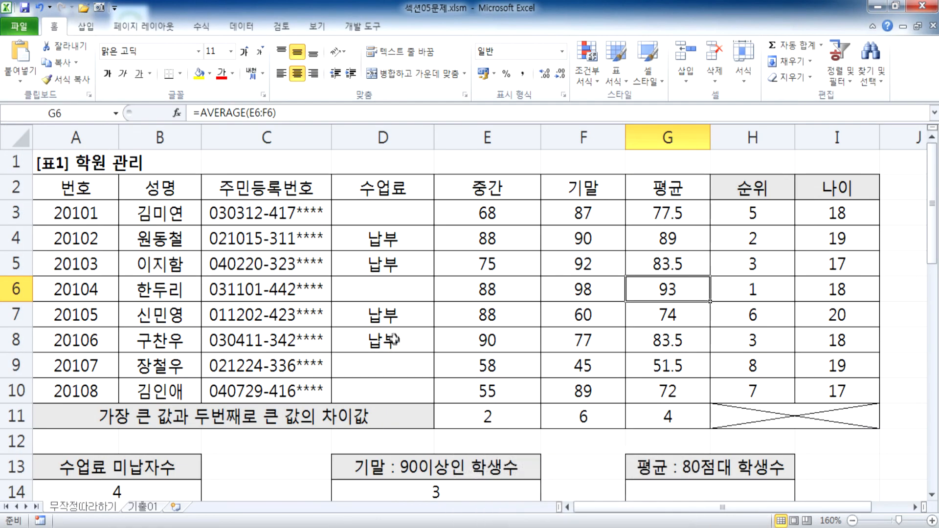
scroll(594, 340, "down", 2)
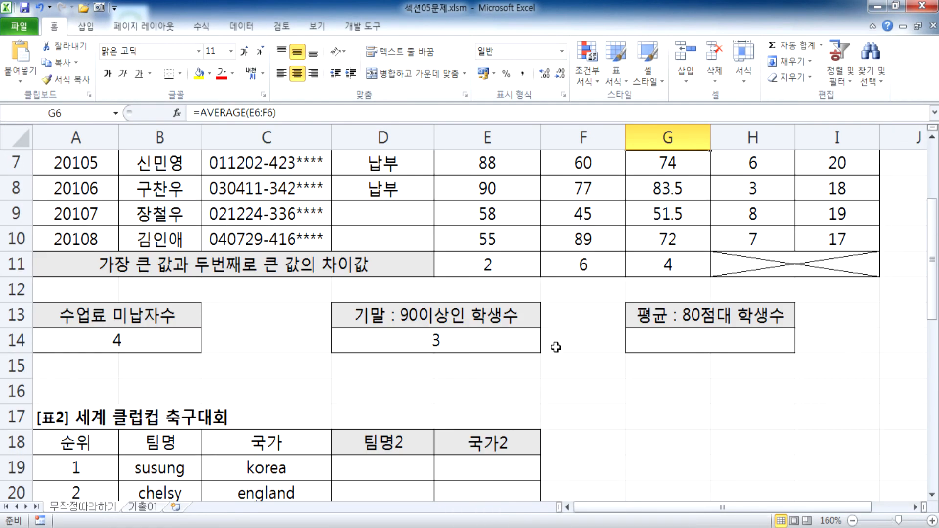
left_click(696, 332)
type("=")
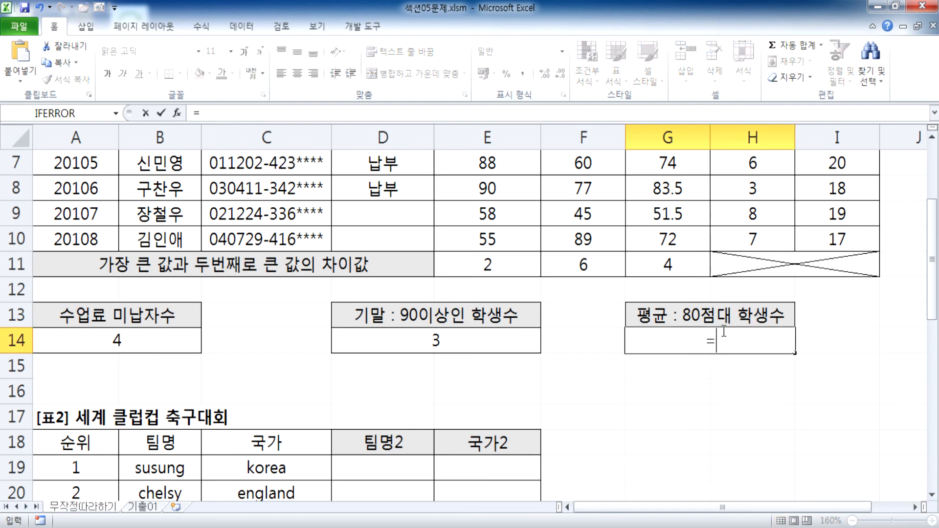
type("COUNTIF(")
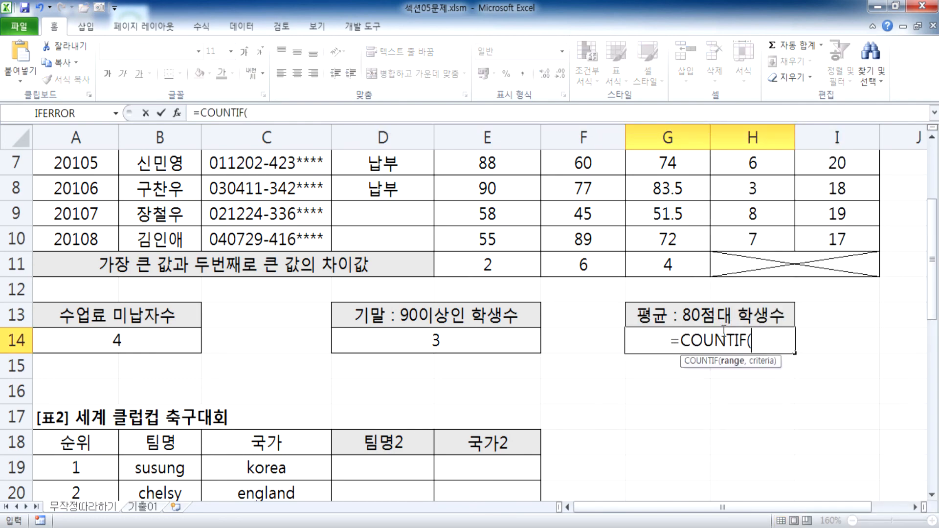
scroll(724, 328, "up", 2)
left_click_drag(655, 213, 655, 387)
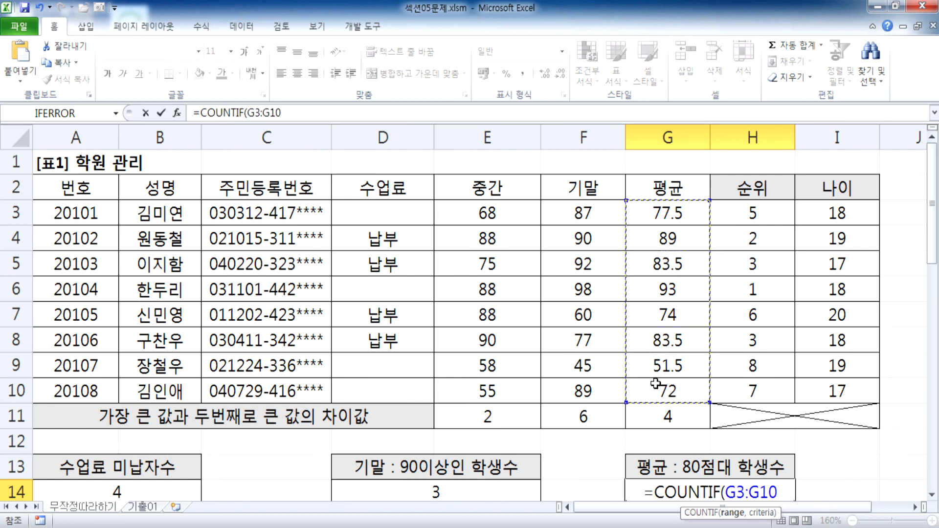
type(",\">=80\"")
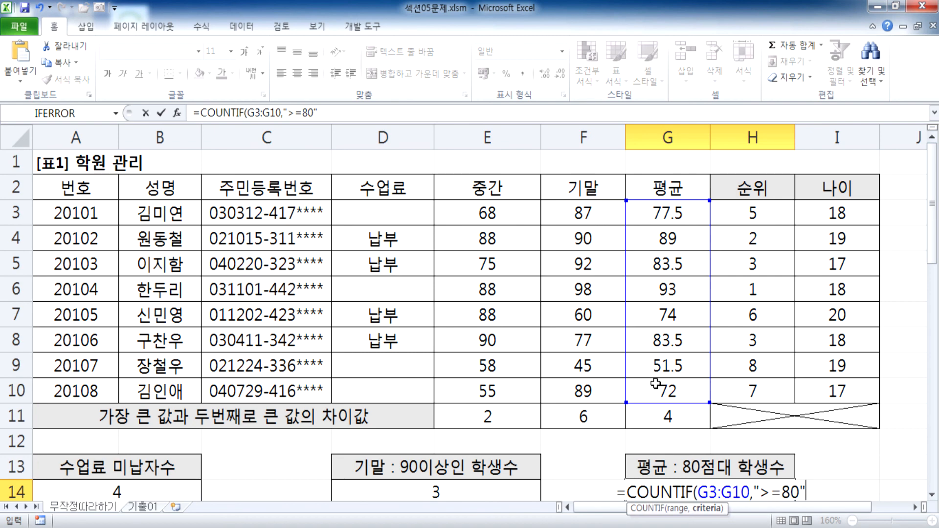
key("Return")
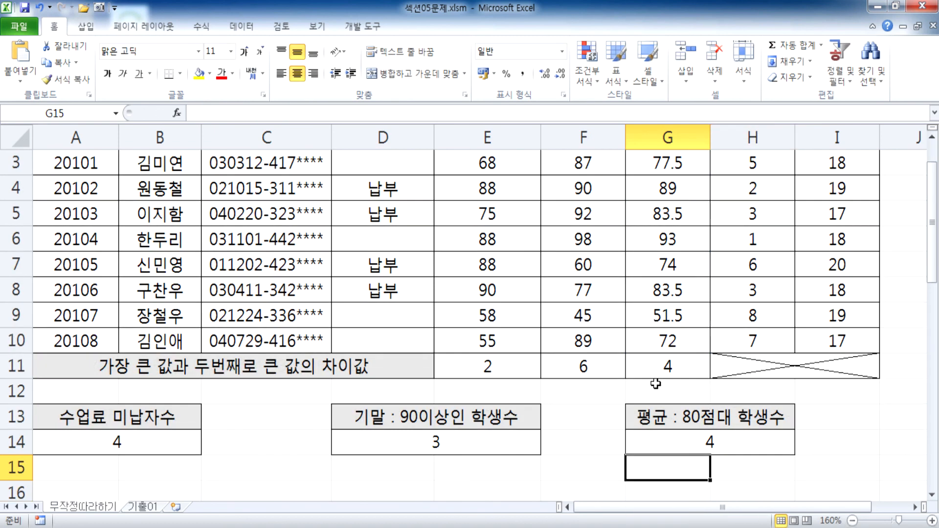
- Append -COUNTIF(G3:G10,">=90") to the formula in the cell below "평균 : 80점대 학생수"
scroll(655, 386, "down", 1)
left_click(704, 357)
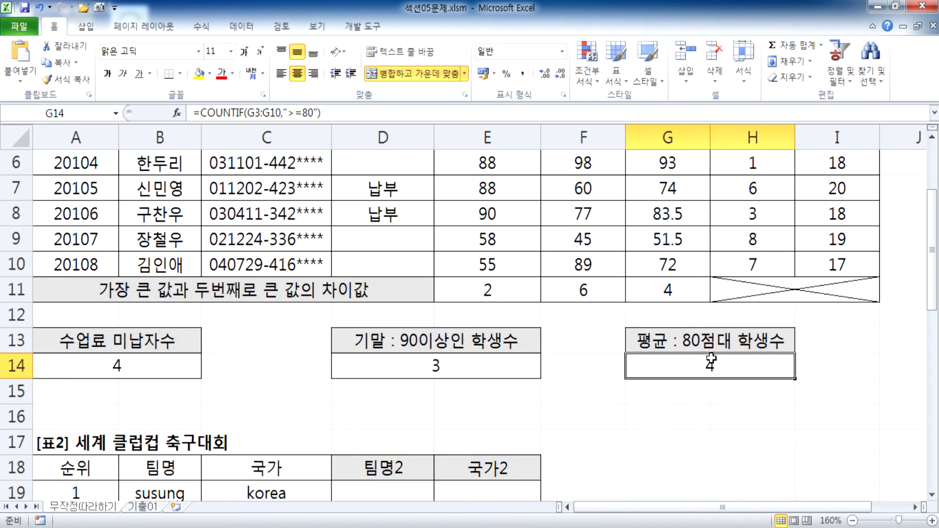
key("F2")
type("-CO")
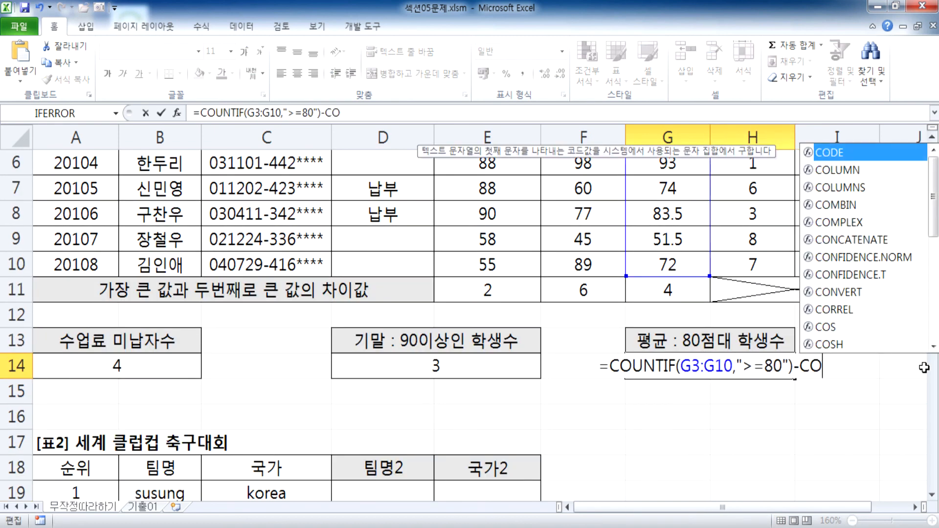
type("UNTIF(")
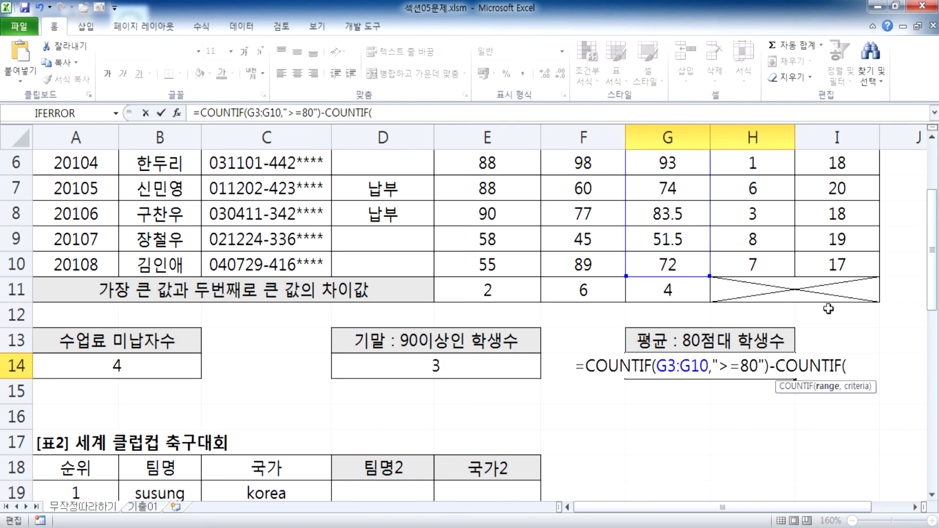
scroll(851, 315, "up", 2)
left_click_drag(680, 214, 685, 390)
scroll(687, 374, "down", 3)
type(",\">=90\")")
key("Return")
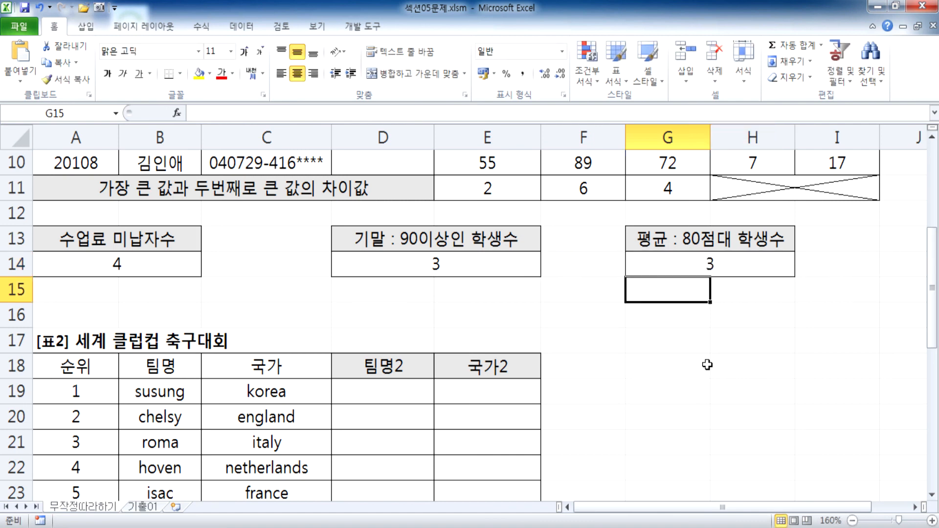
- Compare the formula below "평균 : 80점대 학생수" with the last COUNTIF line in Notepad, highlighting that line, and return to Excel
key("Up")
key("F2")
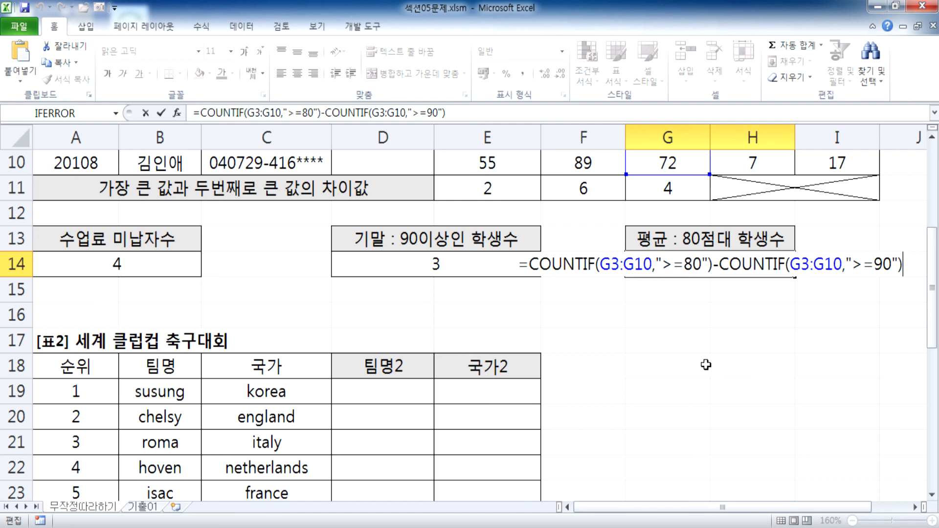
key("alt+Tab")
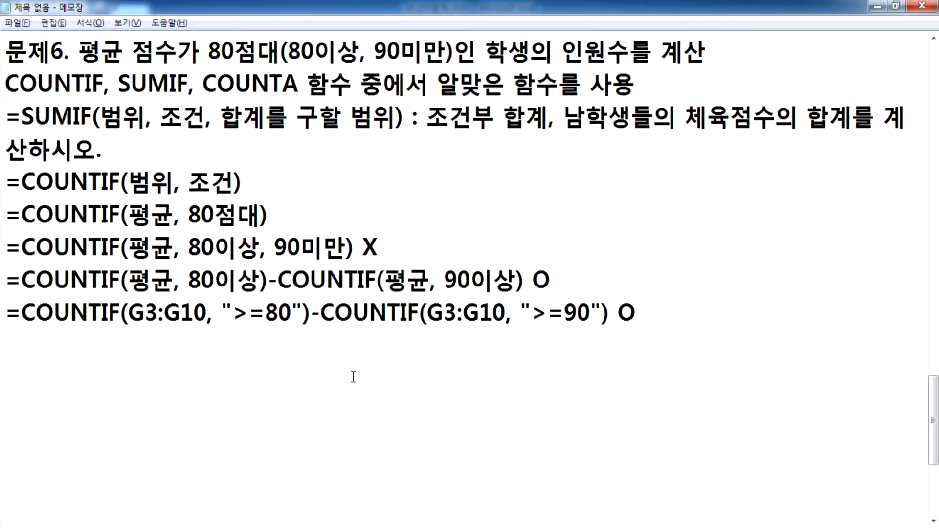
key("alt+Tab")
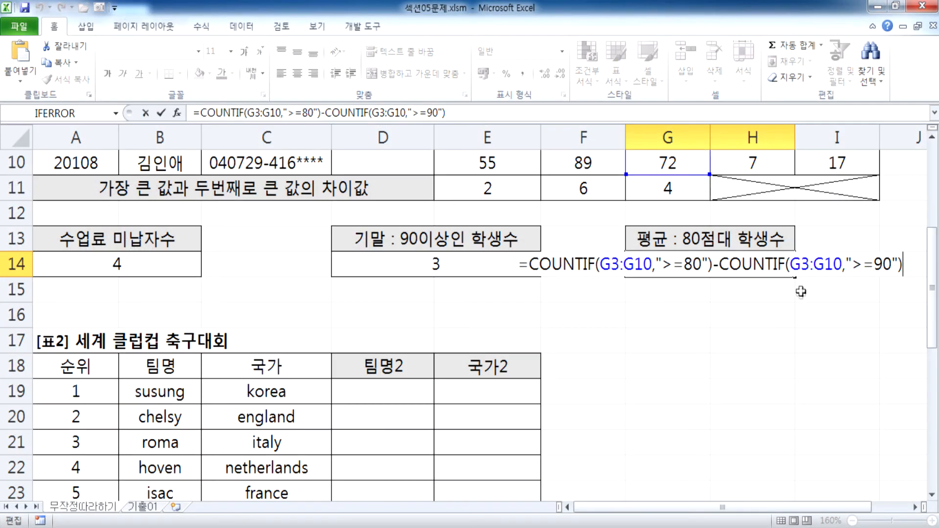
key("alt+Tab")
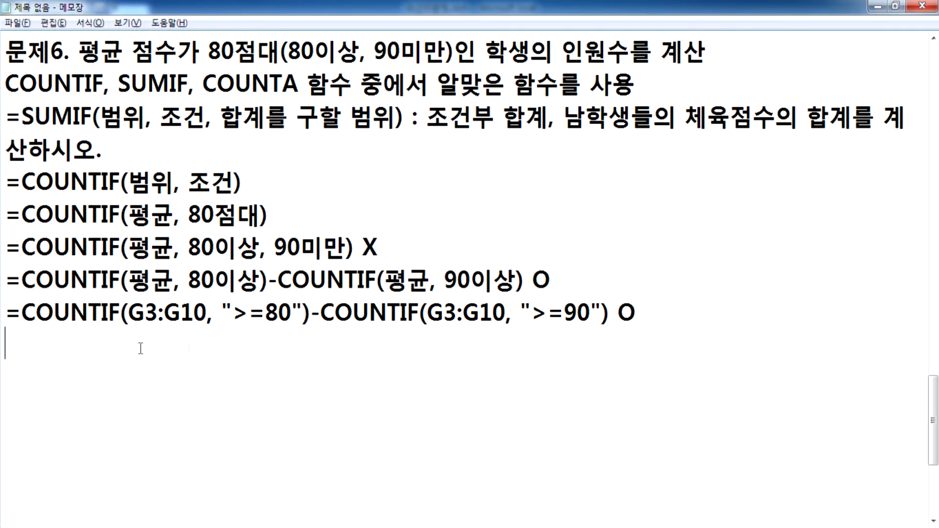
left_click_drag(6, 312, 618, 312)
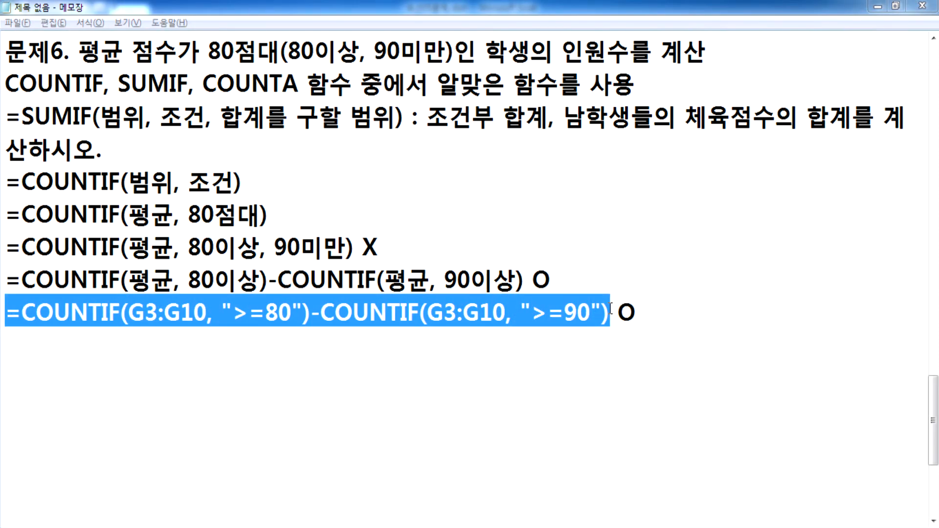
key("alt+Tab")
key("Return")
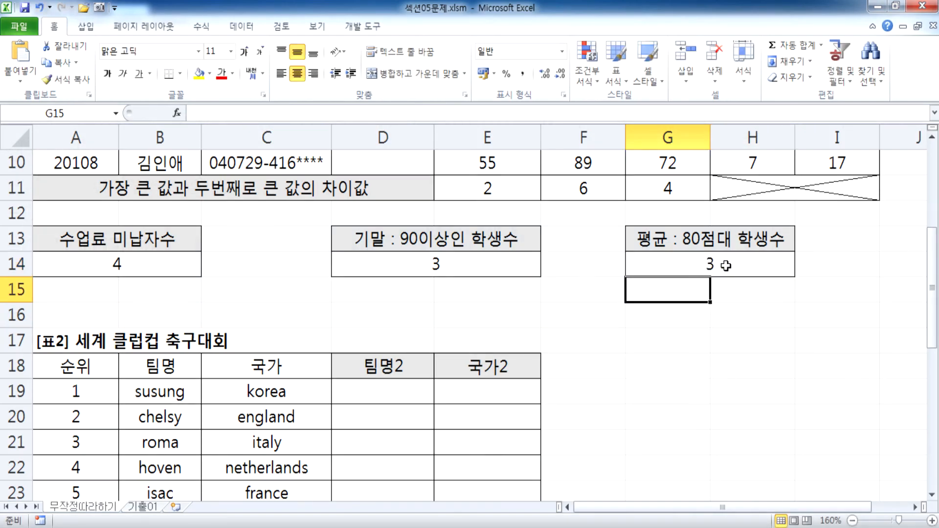
left_click(704, 269)
left_click(688, 292)
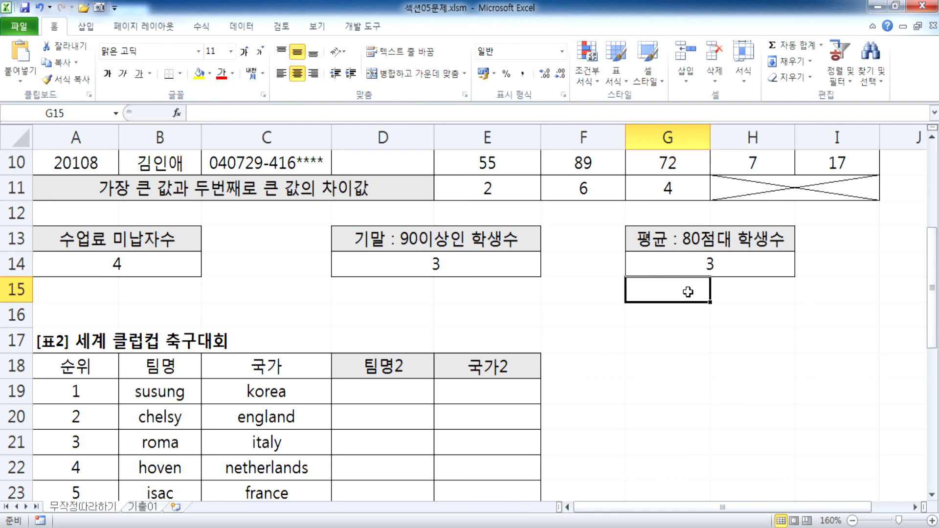